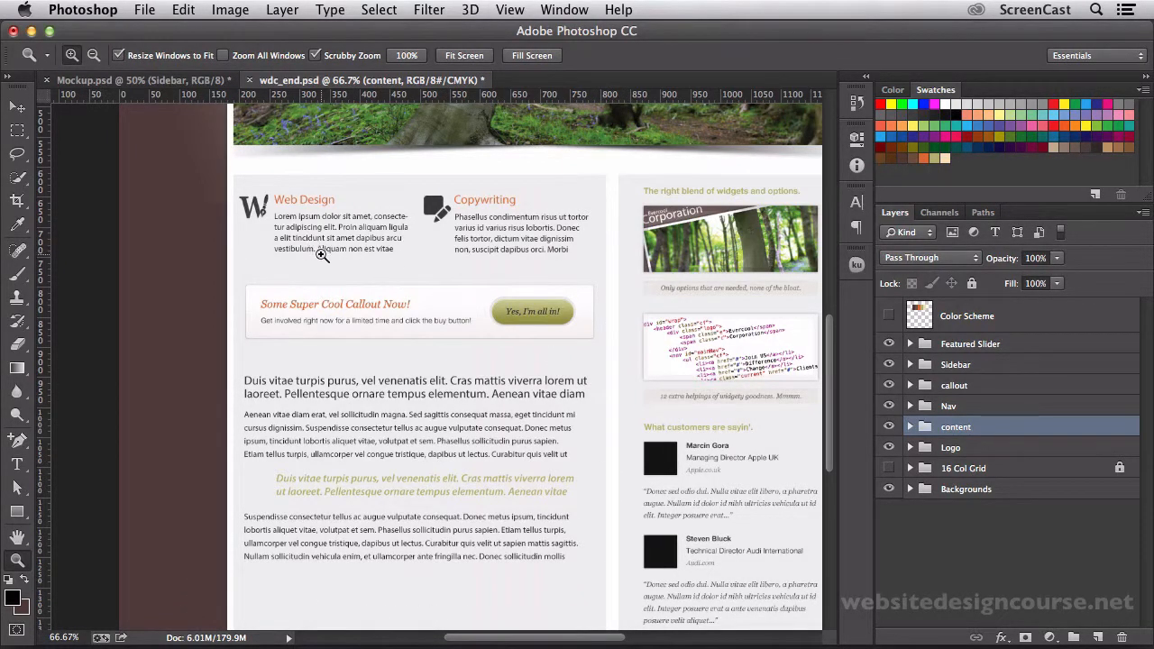
- Examine the Web Design and Copywriting icons in the content area of wdc_end.psd up close
{"action": "double_click", "coordinate": [287, 215]}
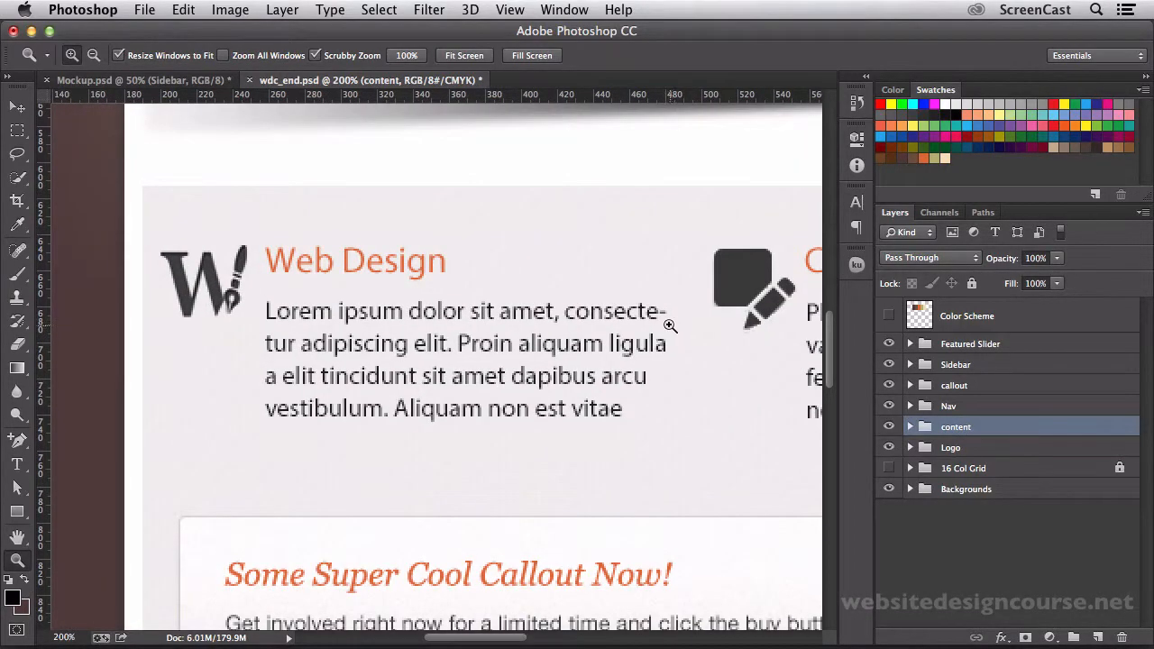
{"action": "left_click", "coordinate": [506, 373], "text": "alt"}
{"action": "left_click_drag", "start_coordinate": [605, 402], "coordinate": [467, 403]}
{"action": "double_click", "coordinate": [497, 340]}
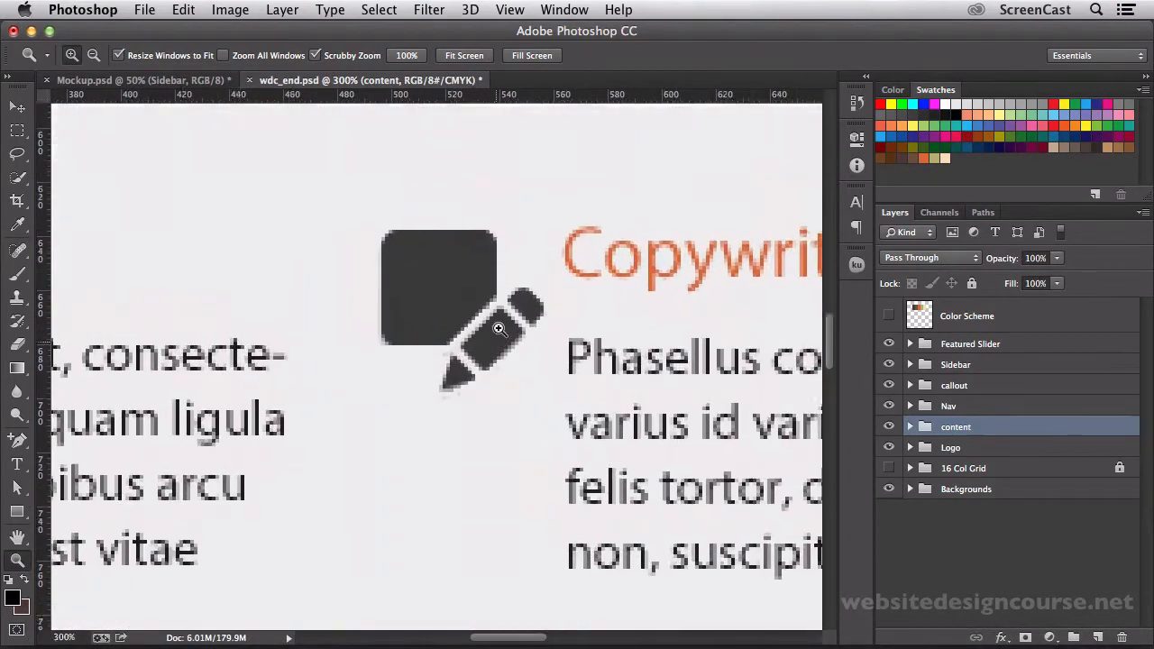
{"action": "left_click", "coordinate": [405, 407], "text": "alt"}
{"action": "left_click", "coordinate": [407, 413], "text": "alt"}
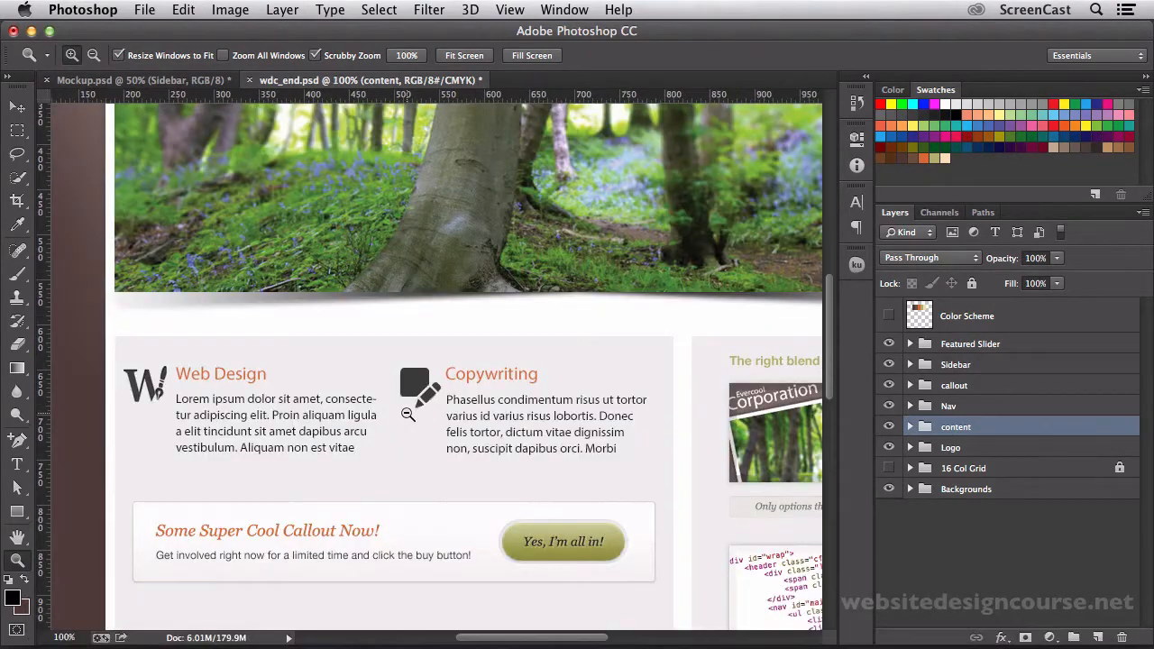
{"action": "key", "text": "shift+super+i"}
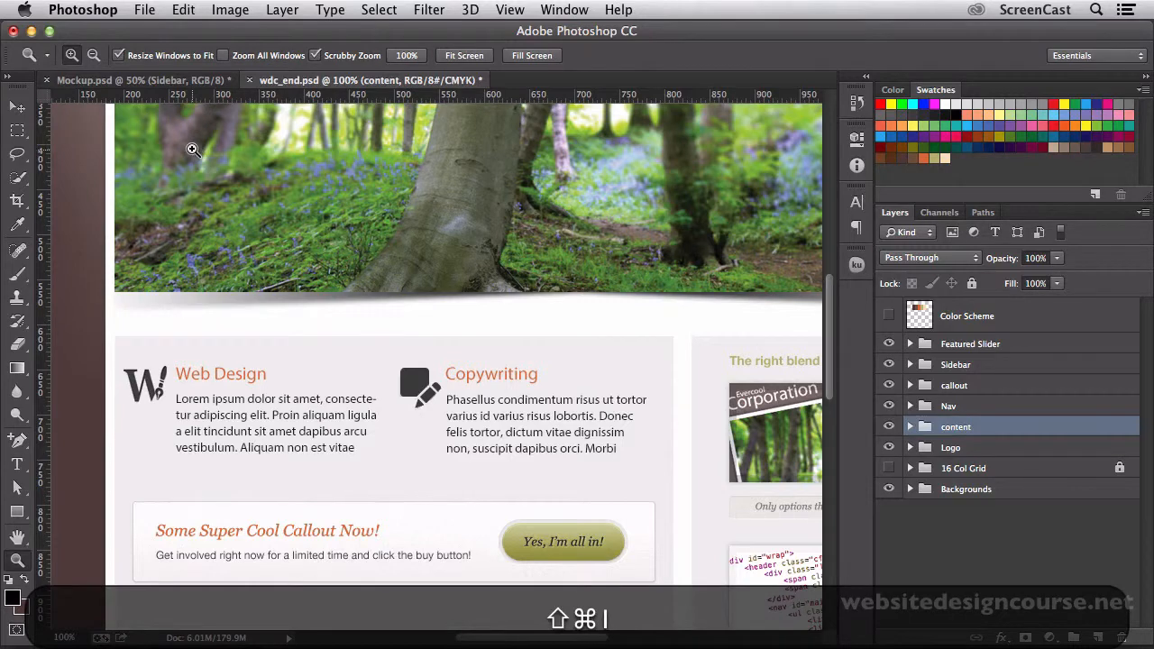
- Switch to Mockup.psd and sample the light sidebar background beside the Current Projects heading as the foreground color
{"action": "left_click", "coordinate": [148, 81]}
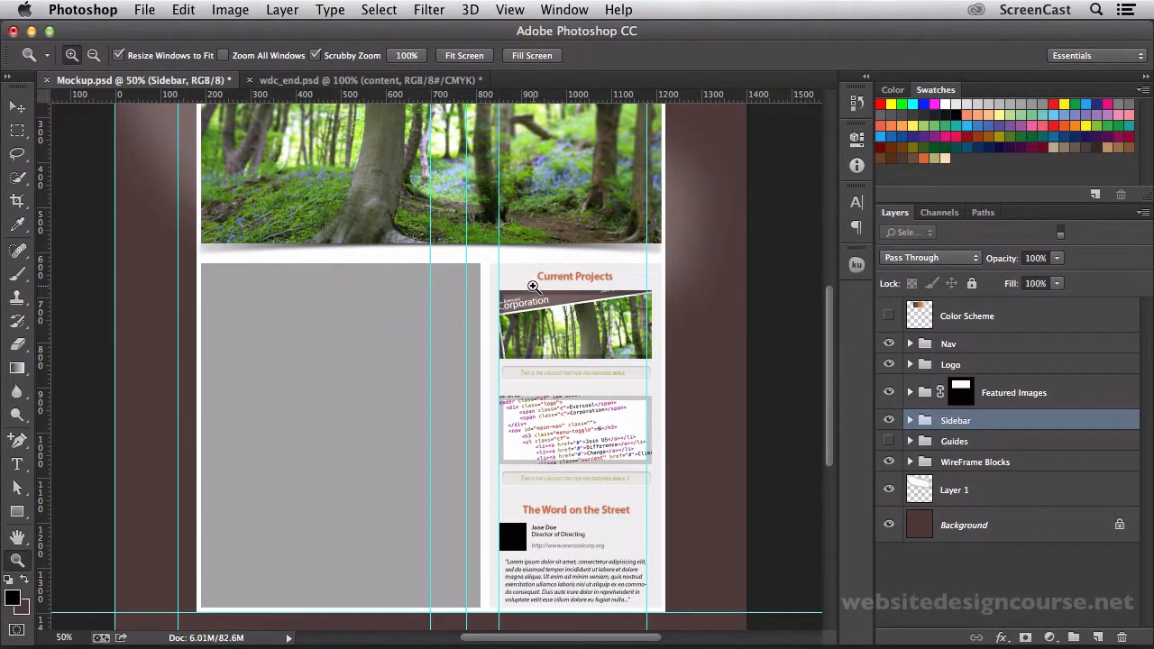
{"action": "key", "text": "i"}
{"action": "left_click", "coordinate": [517, 280]}
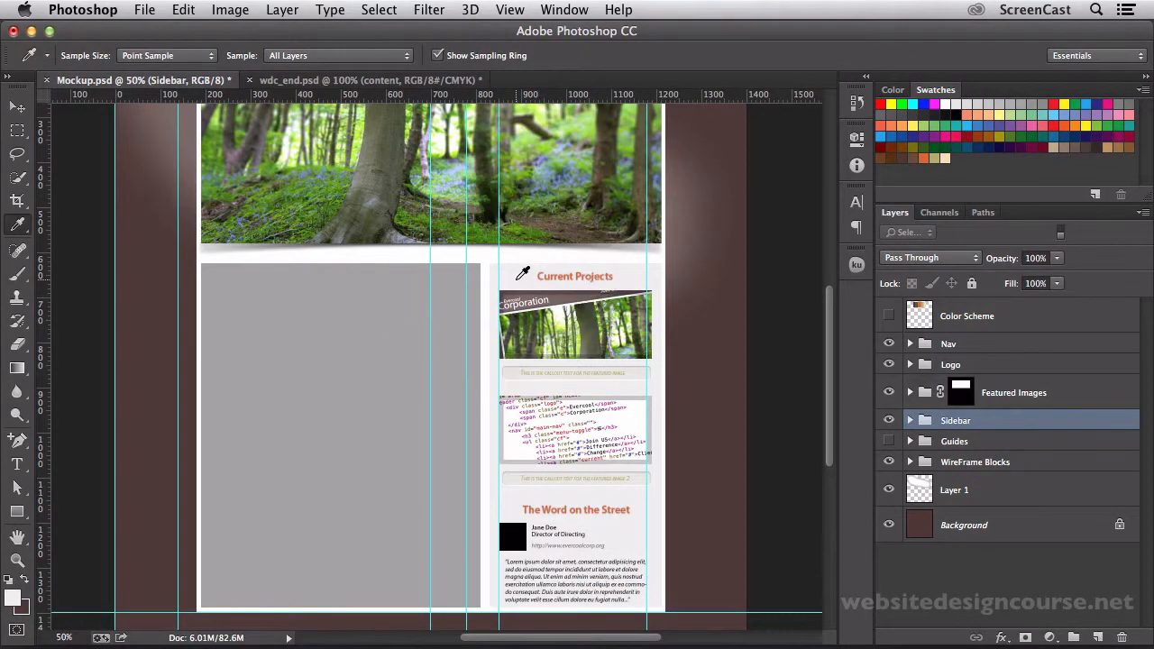
- Set the fill color of the Content shape in the WireFrame Blocks group to ebeae5
{"action": "left_click", "coordinate": [910, 462]}
{"action": "scroll", "coordinate": [928, 469], "scroll_direction": "down", "scroll_amount": 3}
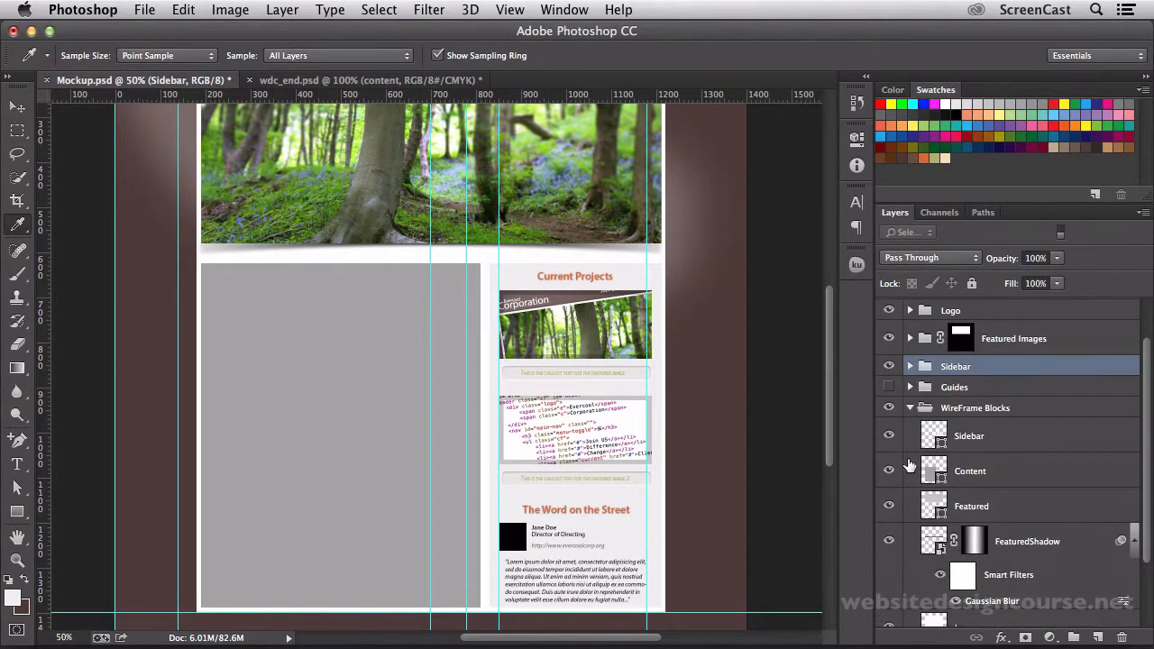
{"action": "double_click", "coordinate": [935, 475]}
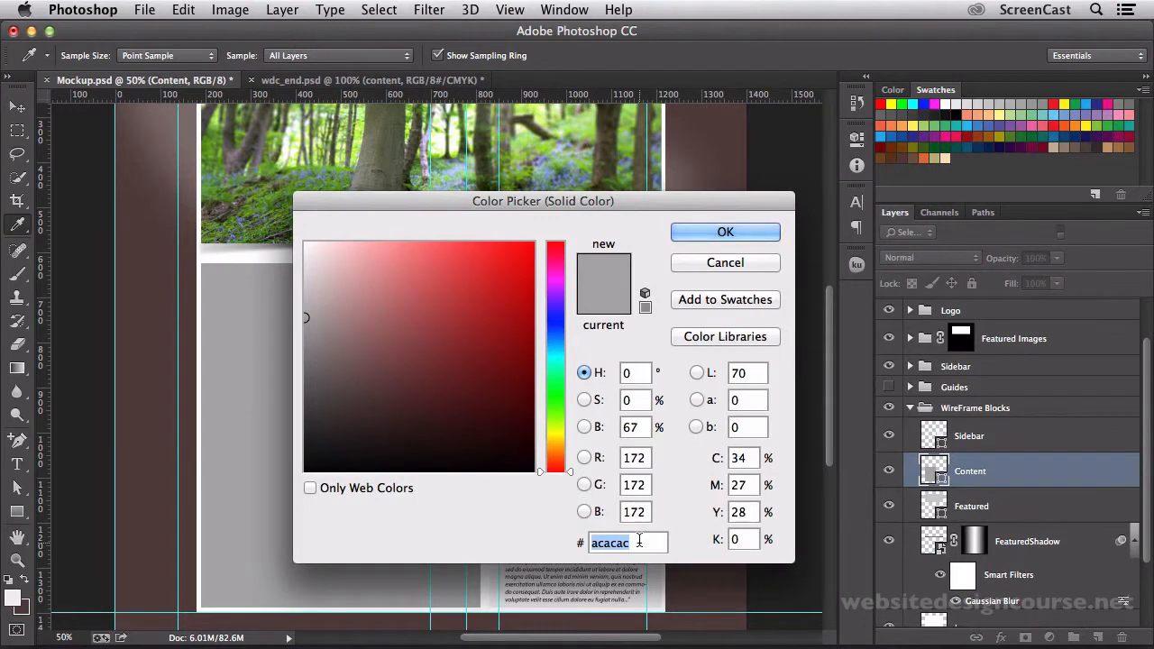
{"action": "type", "text": "ebeae5"}
{"action": "left_click", "coordinate": [739, 237]}
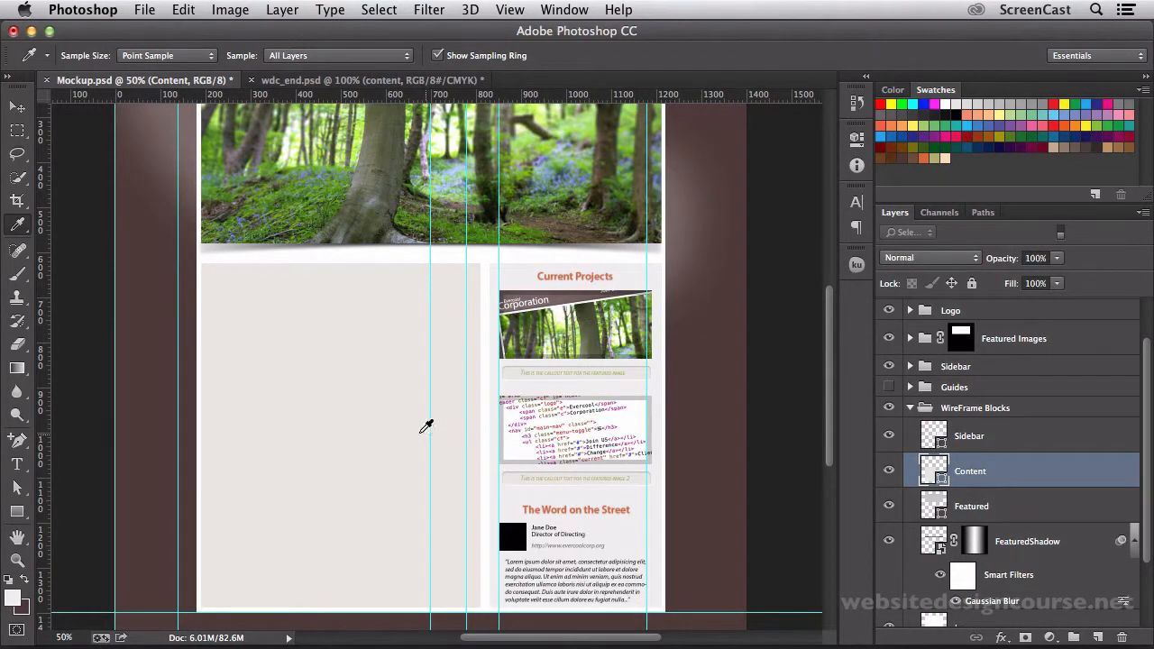
- Activate the Rounded Rectangle tool, collapse the WireFrame Blocks group and add a new layer above it
{"action": "left_click", "coordinate": [278, 82]}
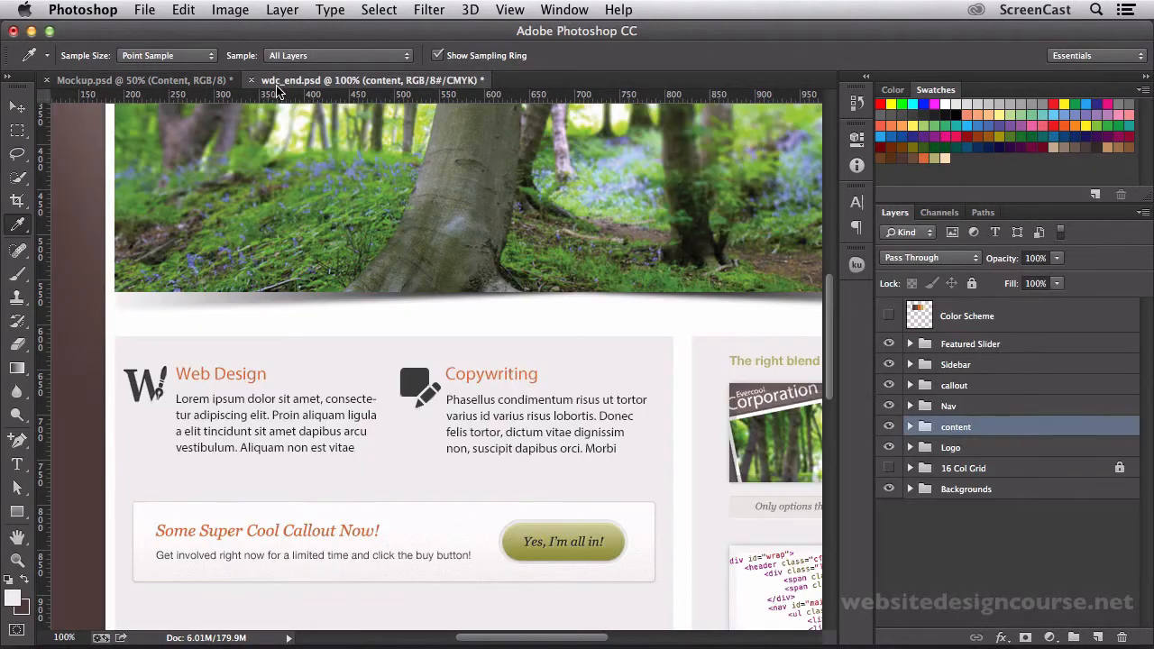
{"action": "left_click", "coordinate": [160, 83]}
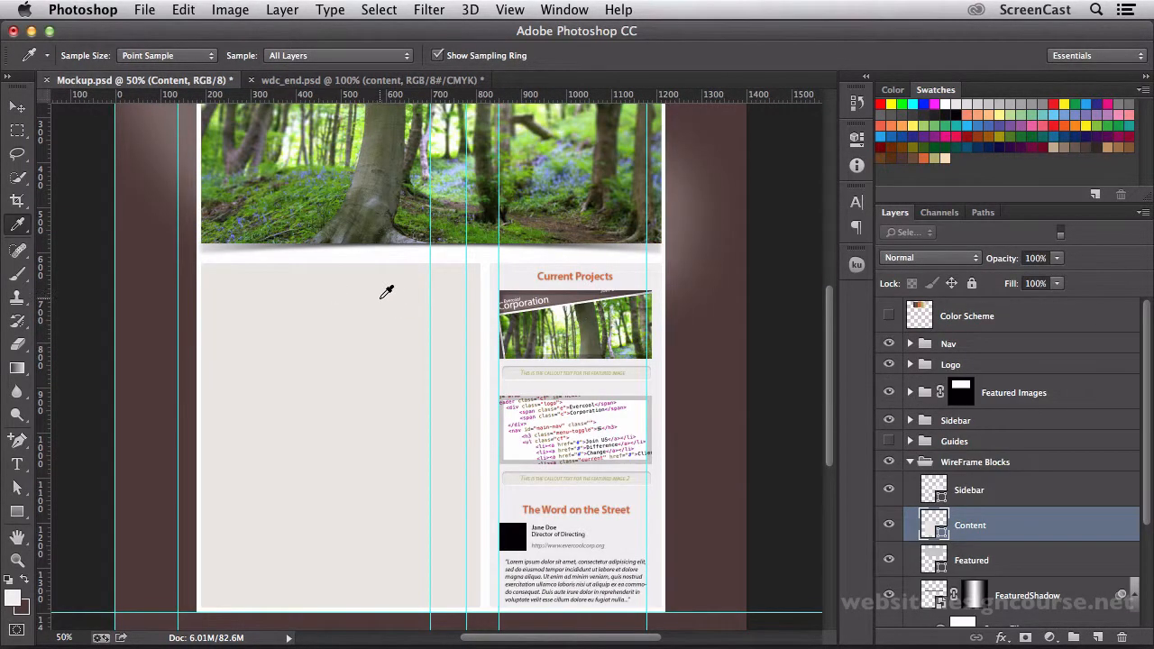
{"action": "key", "text": "z"}
{"action": "left_click_drag", "start_coordinate": [381, 299], "coordinate": [381, 299]}
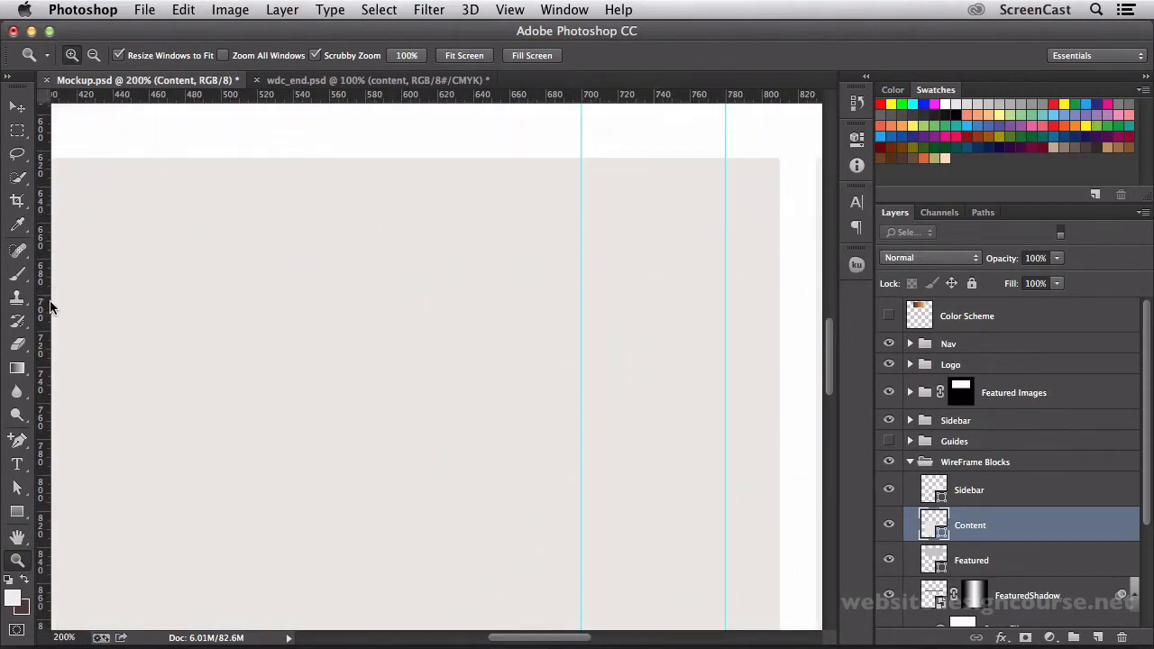
{"action": "left_click", "coordinate": [17, 512]}
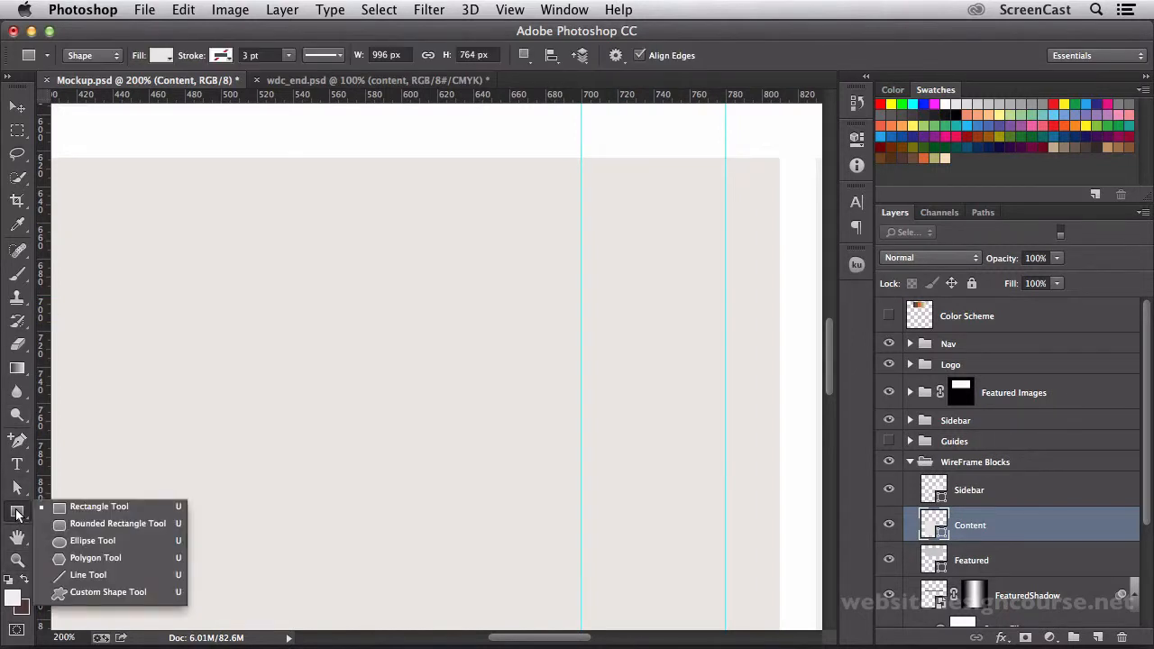
{"action": "left_click", "coordinate": [90, 524]}
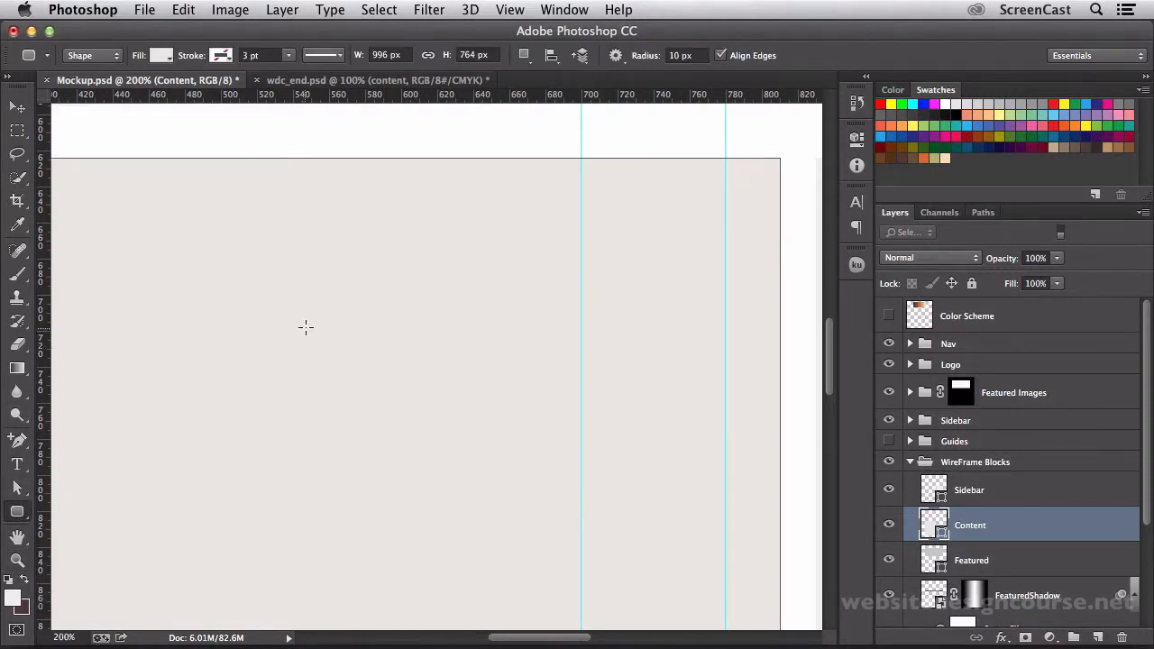
{"action": "left_click", "coordinate": [910, 463]}
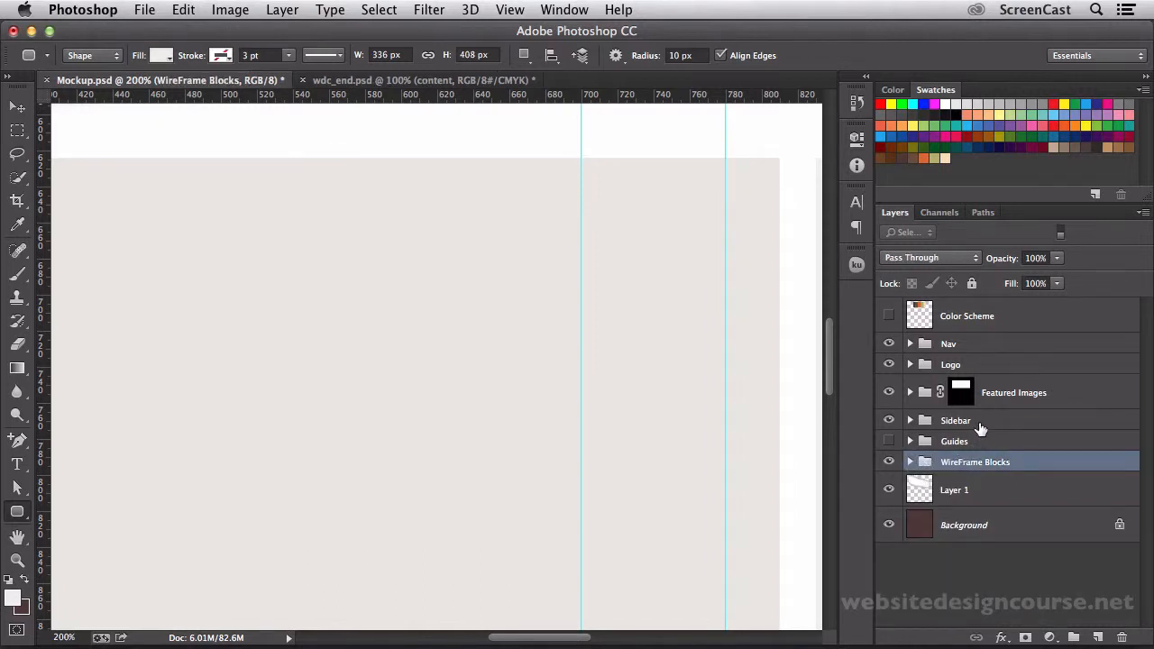
{"action": "left_click", "coordinate": [1096, 637]}
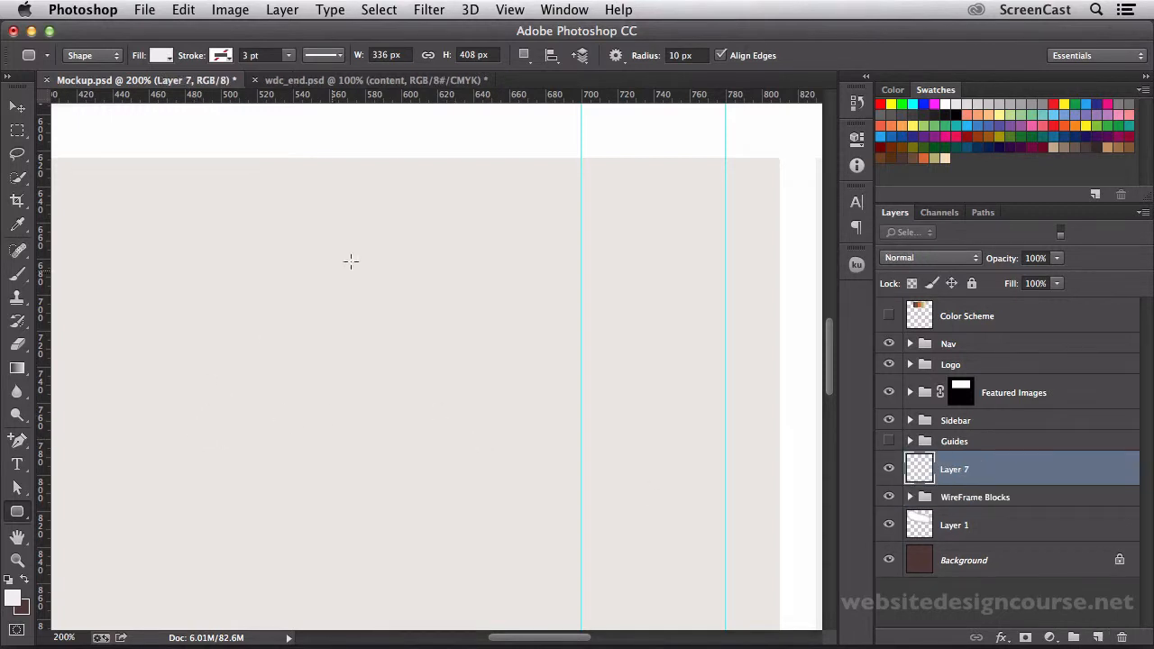
- Draw a rounded square about 70 px by 70 px with a 5 px corner radius inside the content area
{"action": "double_click", "coordinate": [676, 56]}
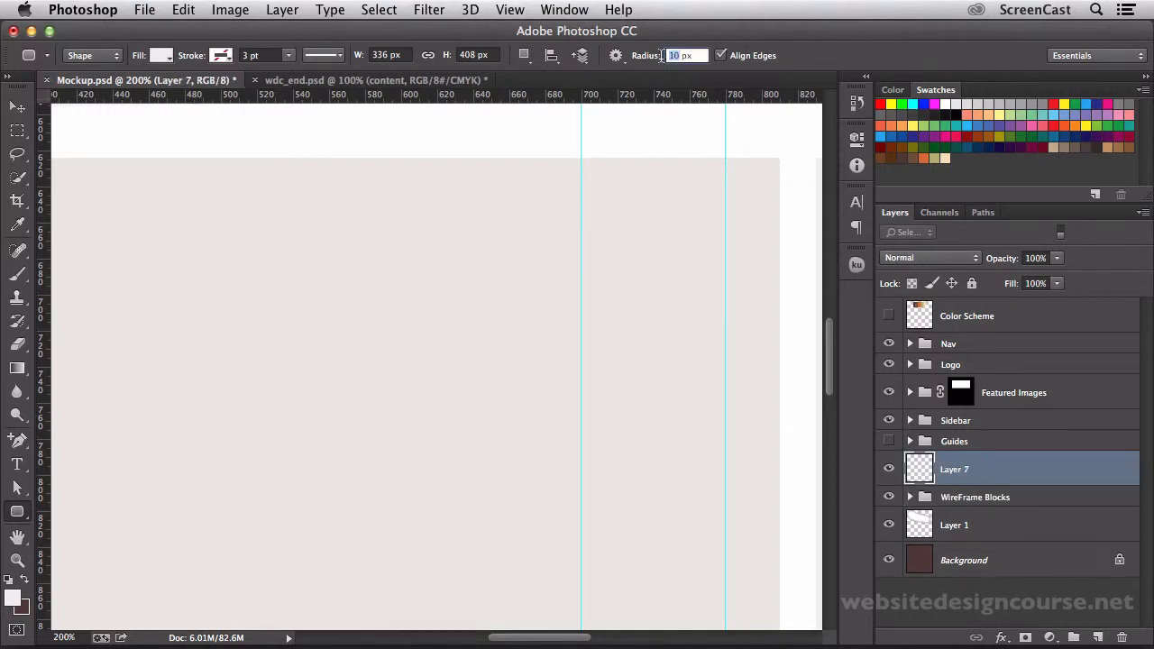
{"action": "type", "text": "5"}
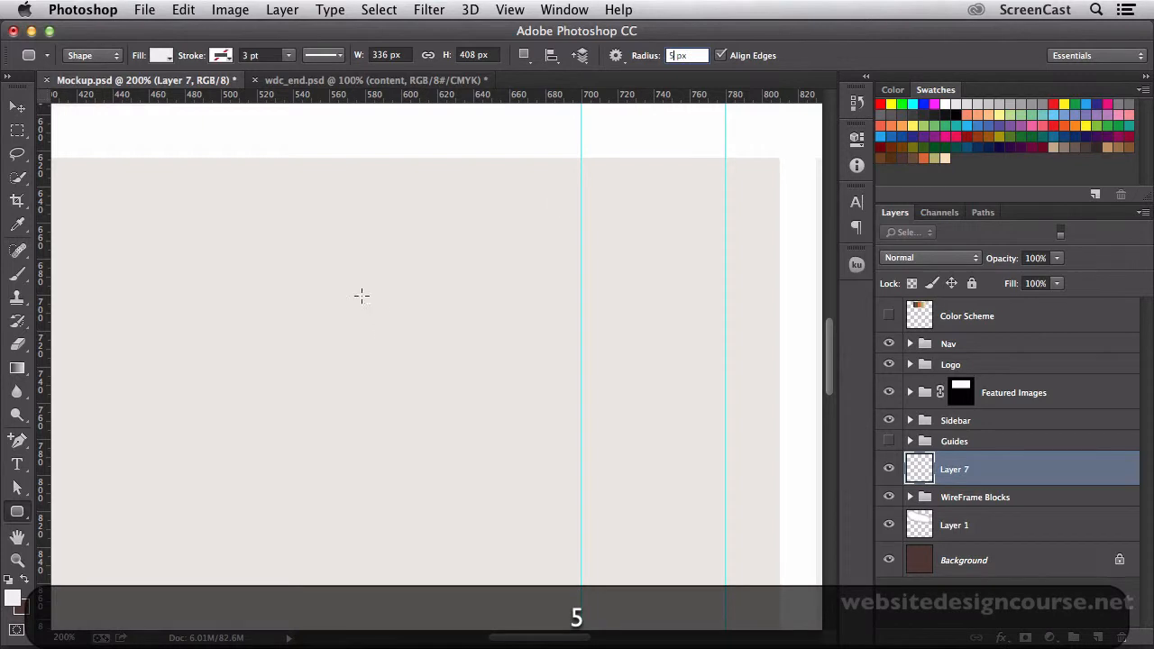
{"action": "left_click_drag", "start_coordinate": [294, 283], "coordinate": [424, 424]}
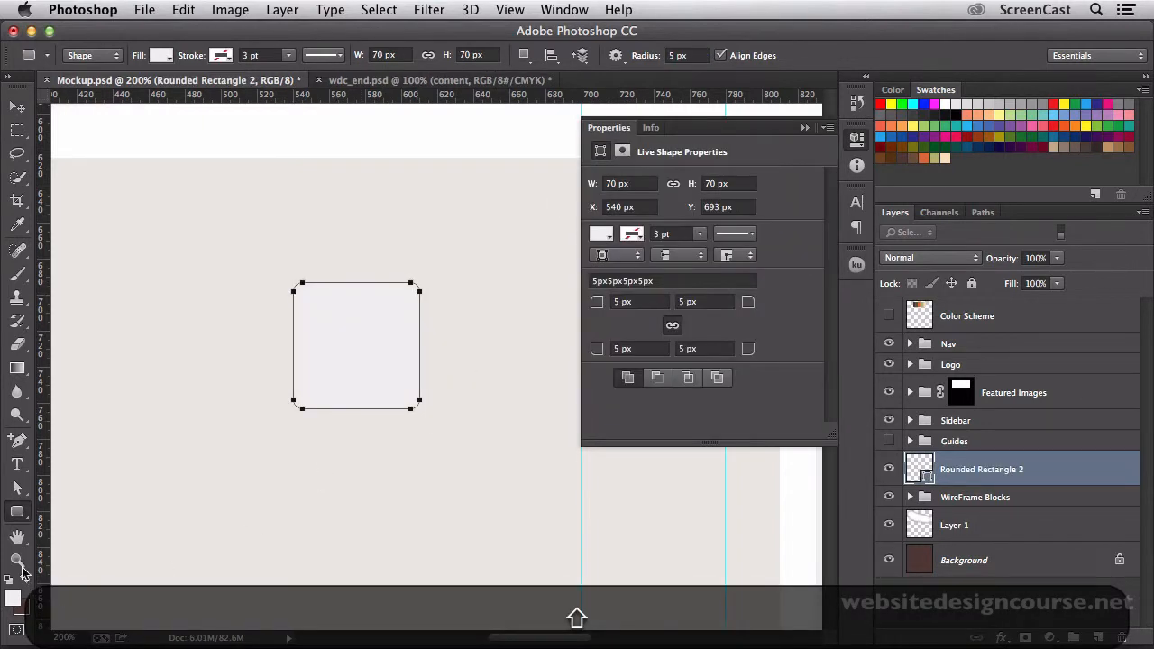
- Change the fill color of the rounded square to black, 000000
{"action": "double_click", "coordinate": [18, 563]}
{"action": "left_click_drag", "start_coordinate": [353, 451], "coordinate": [435, 388]}
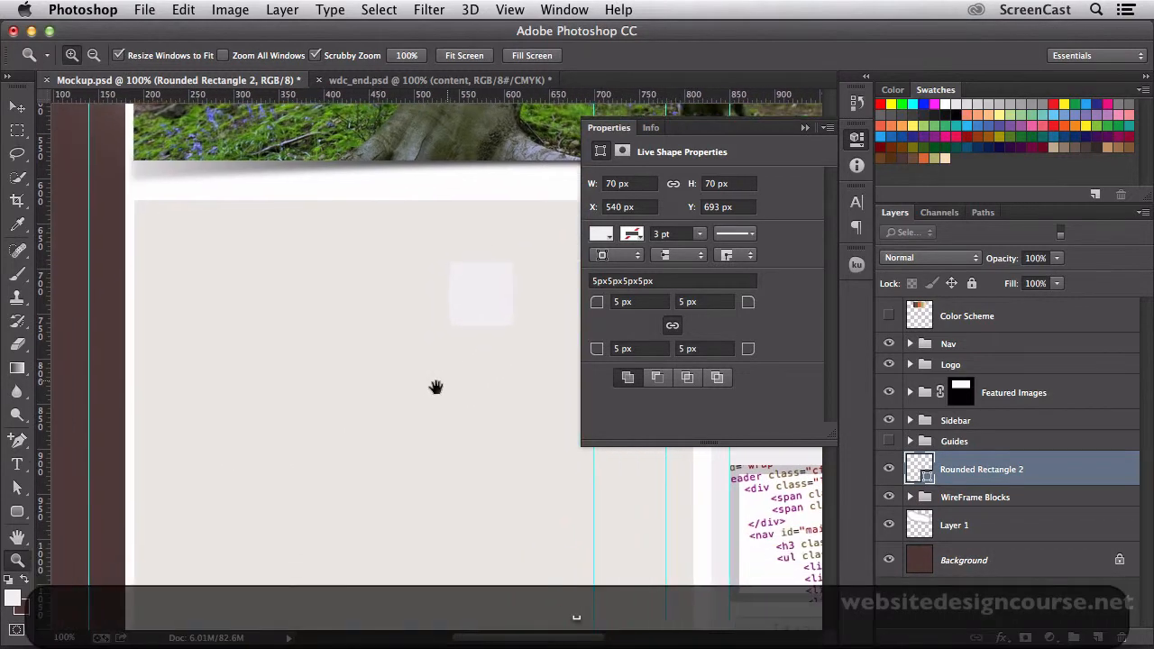
{"action": "left_click", "coordinate": [856, 138]}
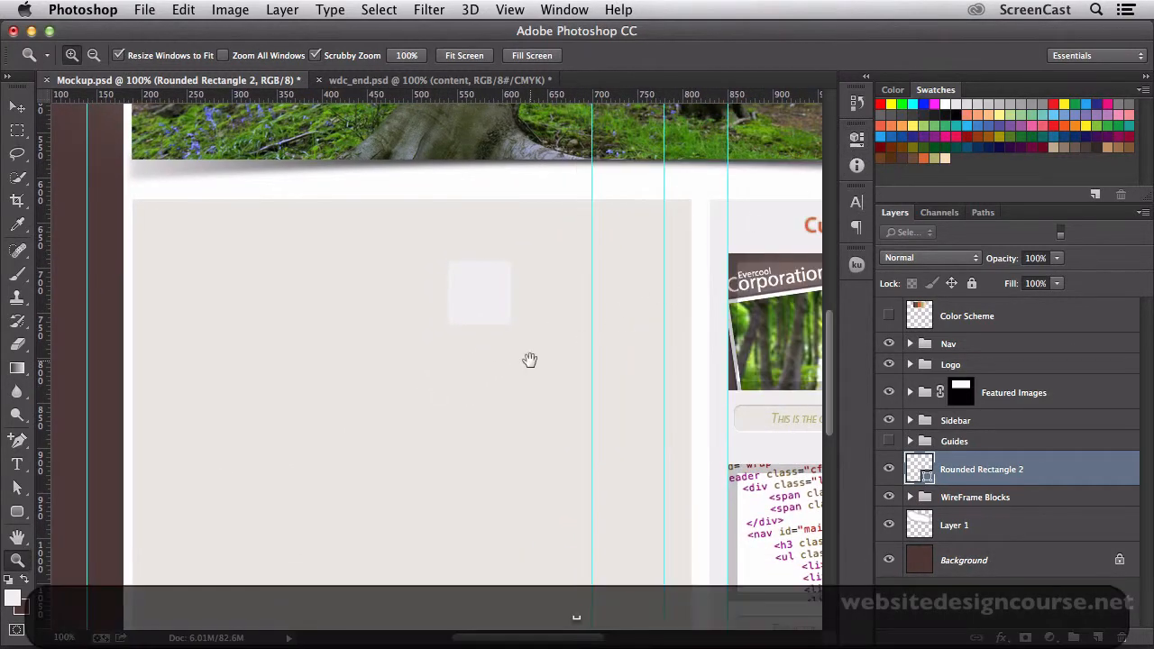
{"action": "left_click_drag", "start_coordinate": [530, 360], "coordinate": [497, 357]}
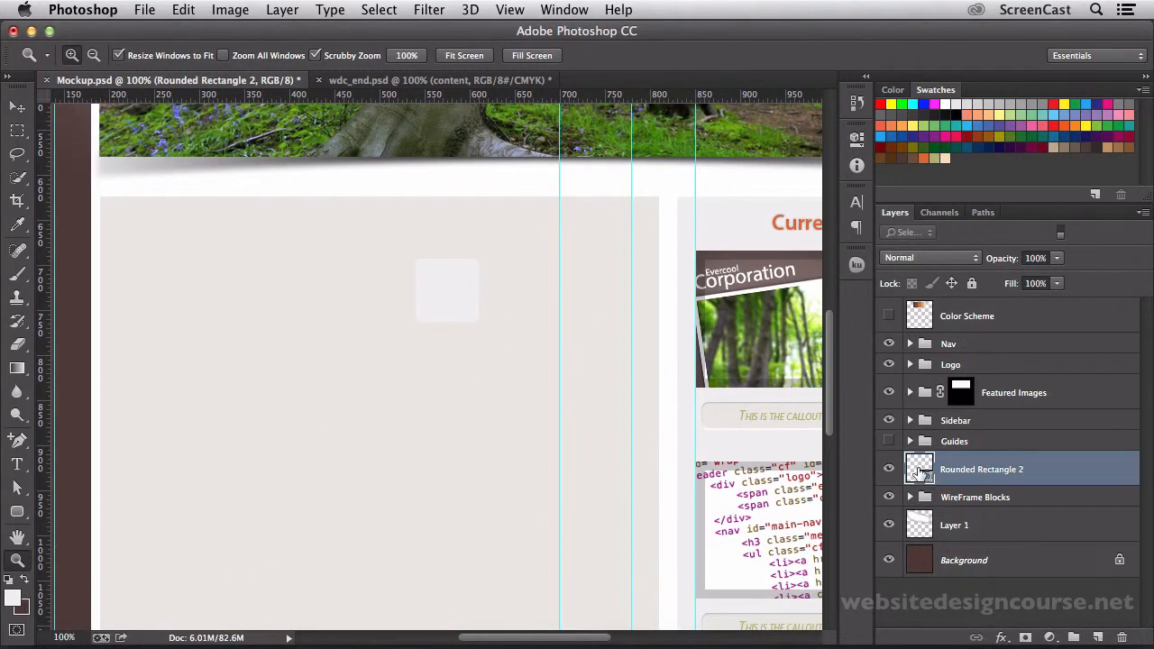
{"action": "double_click", "coordinate": [919, 471]}
{"action": "left_click_drag", "start_coordinate": [448, 423], "coordinate": [282, 493]}
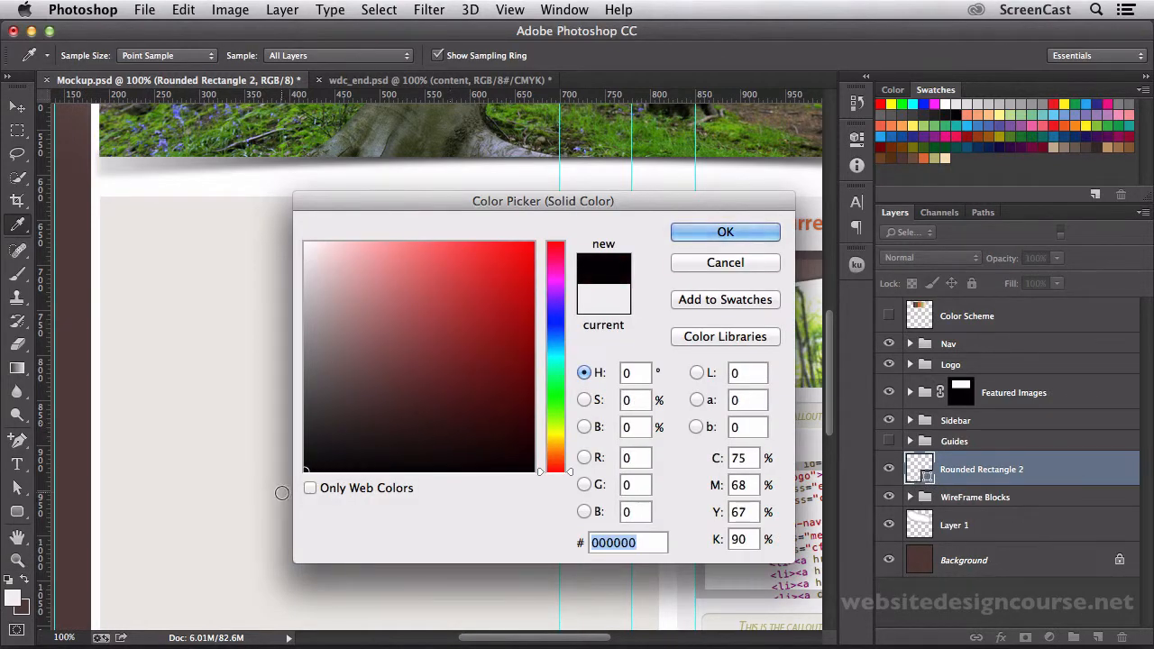
{"action": "left_click", "coordinate": [695, 234]}
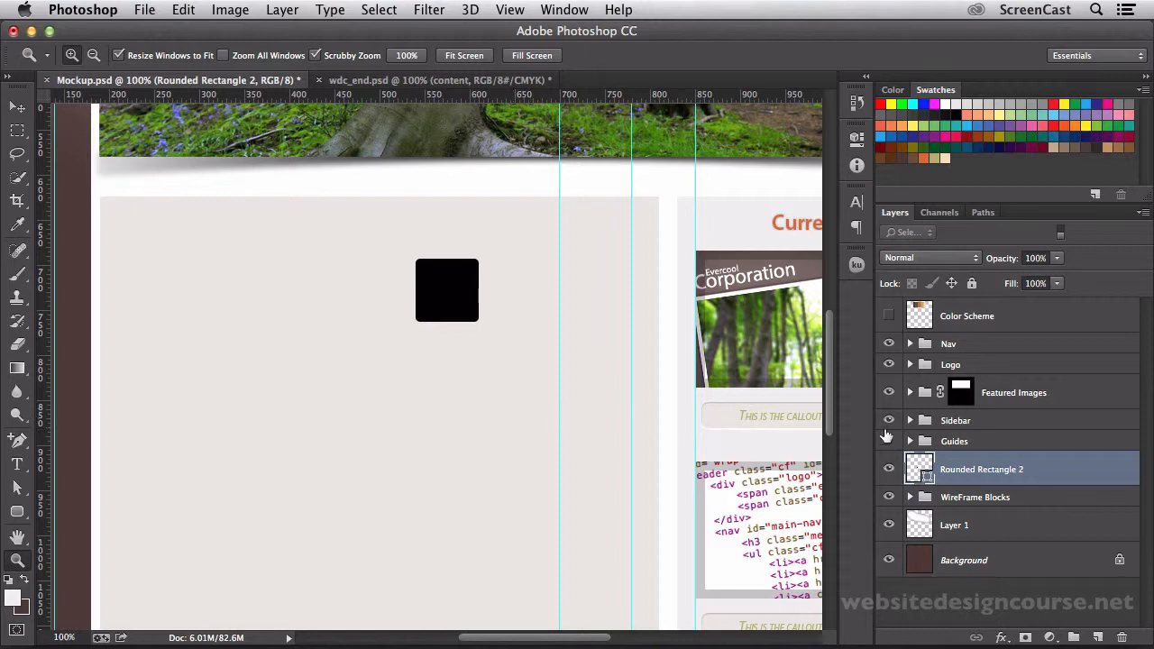
- Draw a narrow upright rounded rectangle about 12 px by 59 px with a 5 px radius beside the black square
{"action": "left_click", "coordinate": [887, 440]}
{"action": "left_click", "coordinate": [503, 318]}
{"action": "left_click", "coordinate": [503, 318]}
{"action": "left_click_drag", "start_coordinate": [506, 308], "coordinate": [413, 343]}
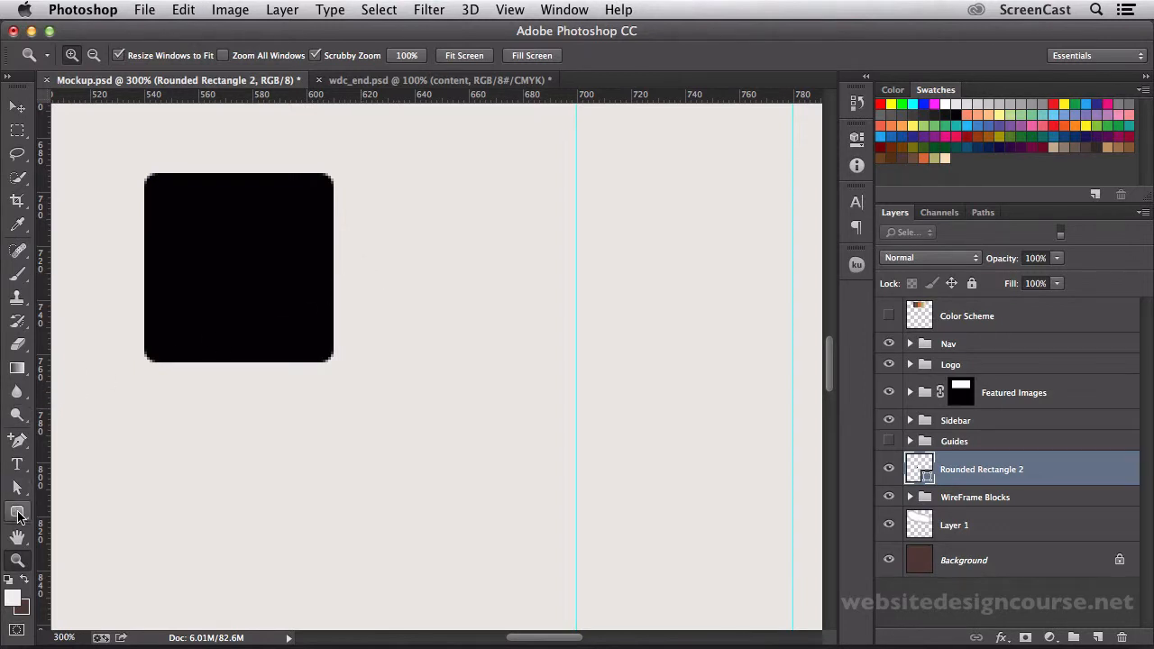
{"action": "left_click", "coordinate": [18, 513]}
{"action": "left_click", "coordinate": [17, 513]}
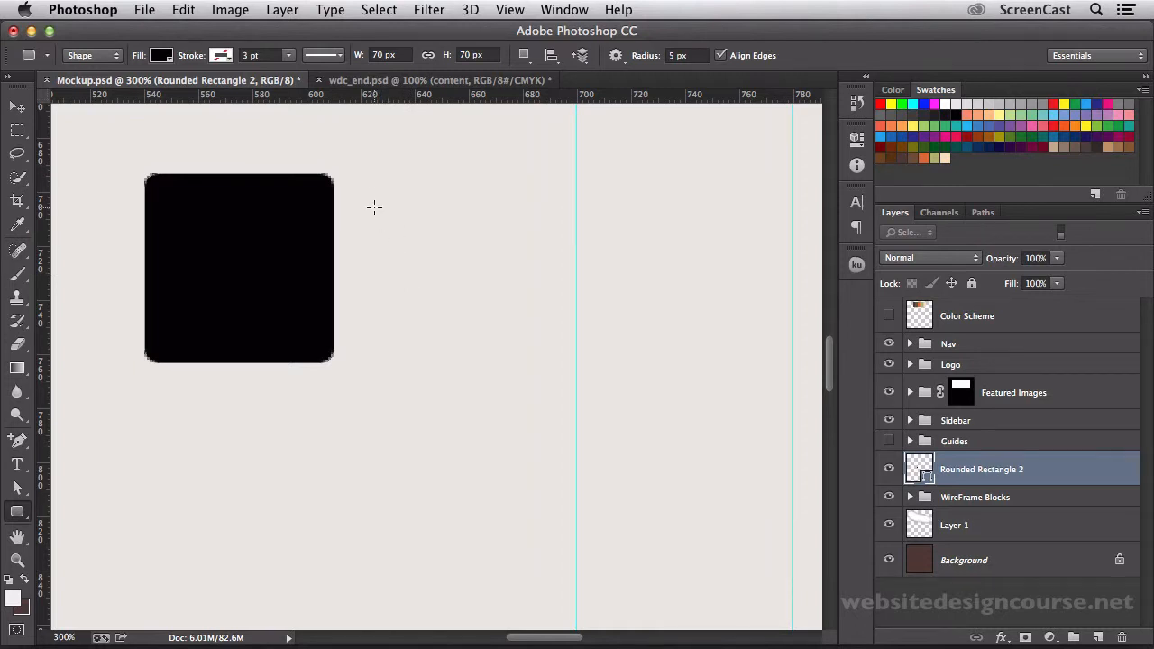
{"action": "left_click_drag", "start_coordinate": [374, 207], "coordinate": [406, 362]}
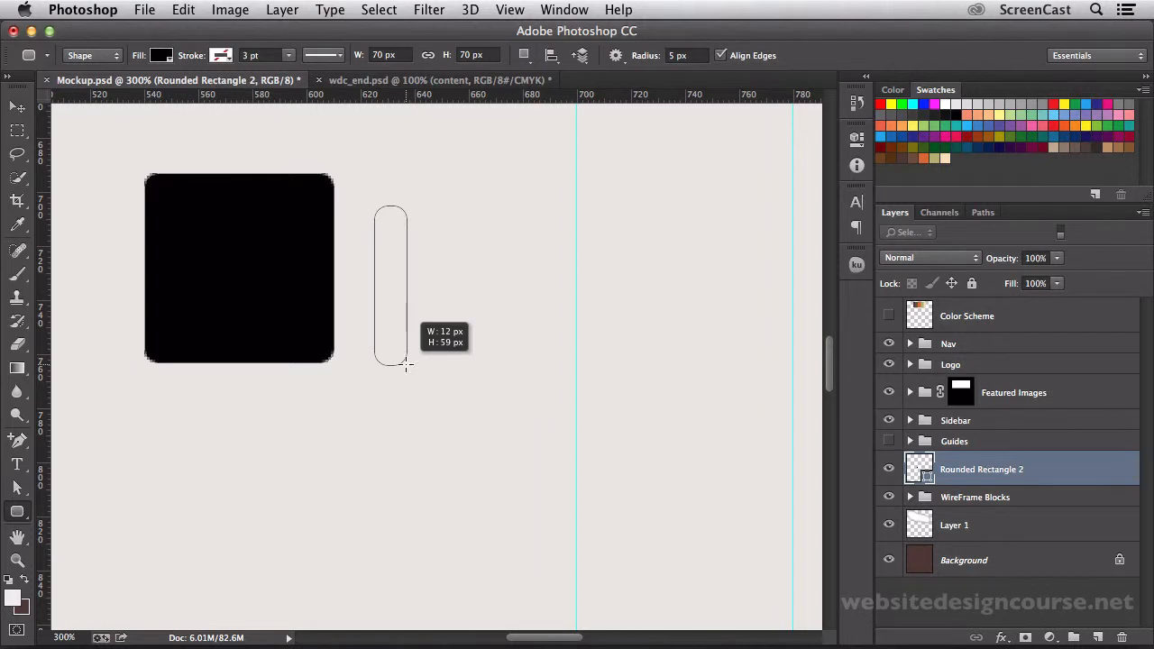
{"action": "left_click_drag", "start_coordinate": [405, 362], "coordinate": [406, 362]}
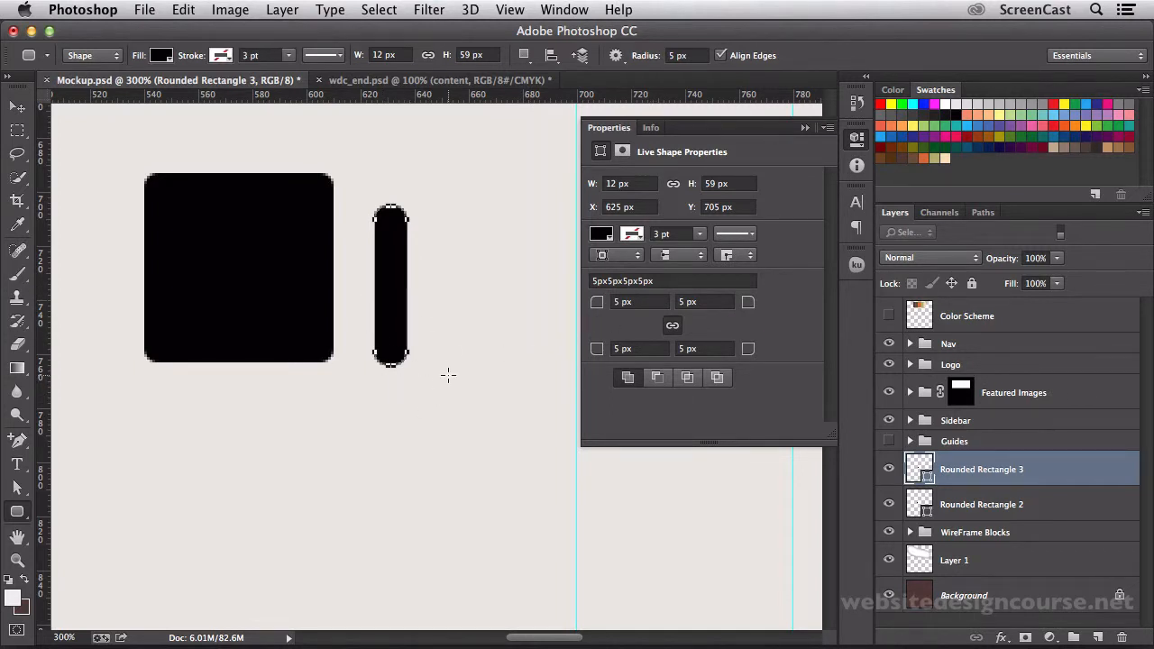
- Add an anchor point at the middle of the narrow bar's bottom edge
{"action": "key", "text": "shift+super+i"}
{"action": "key", "text": "z"}
{"action": "left_click_drag", "start_coordinate": [401, 374], "coordinate": [424, 394]}
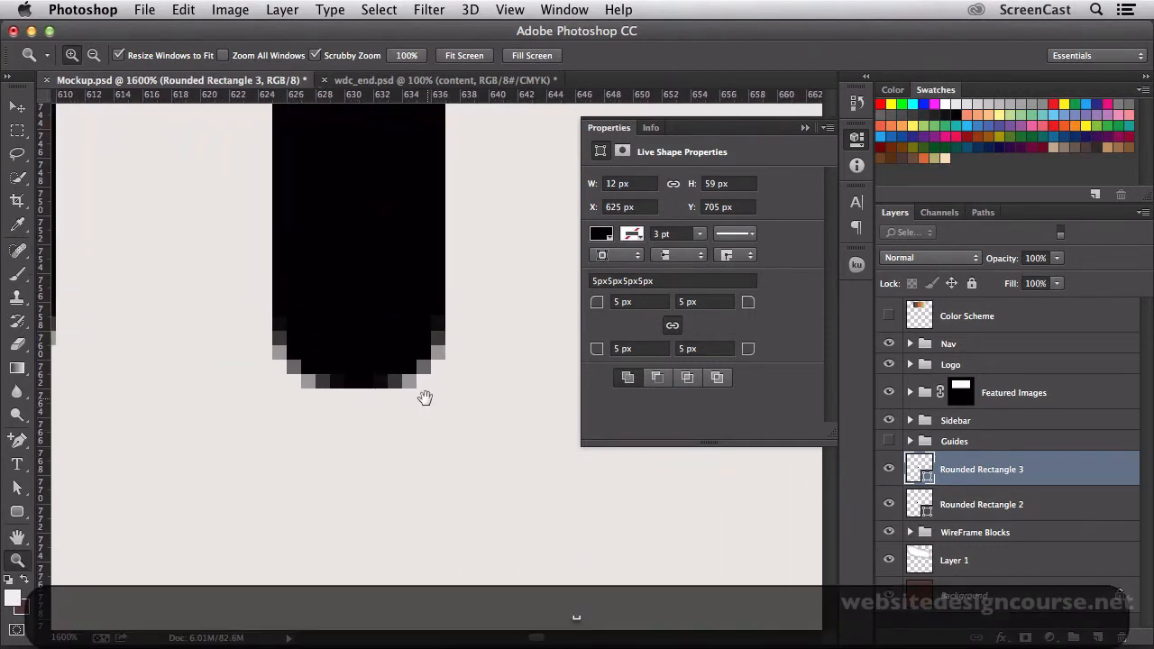
{"action": "left_click", "coordinate": [21, 488]}
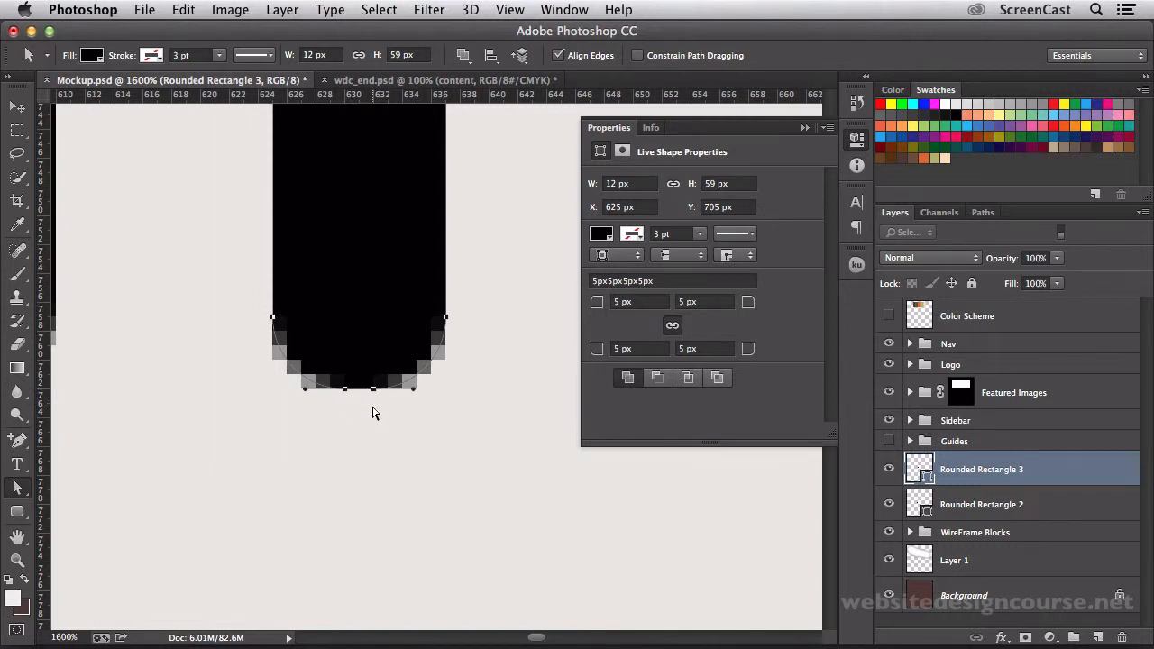
{"action": "left_click", "coordinate": [19, 442]}
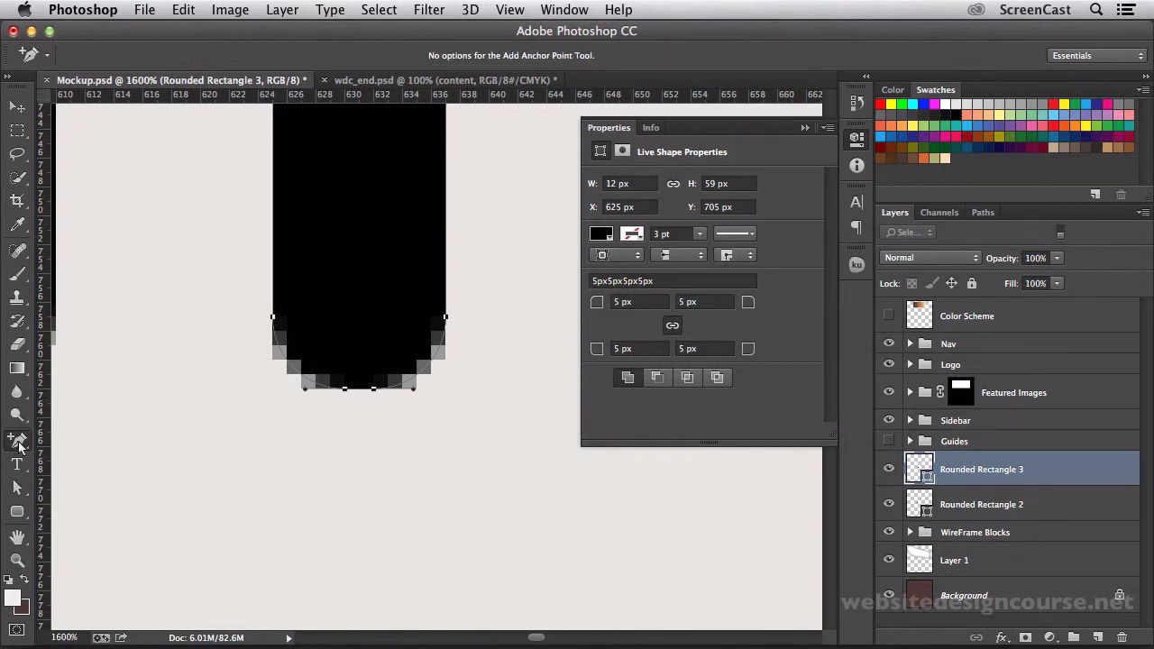
{"action": "left_click", "coordinate": [359, 390]}
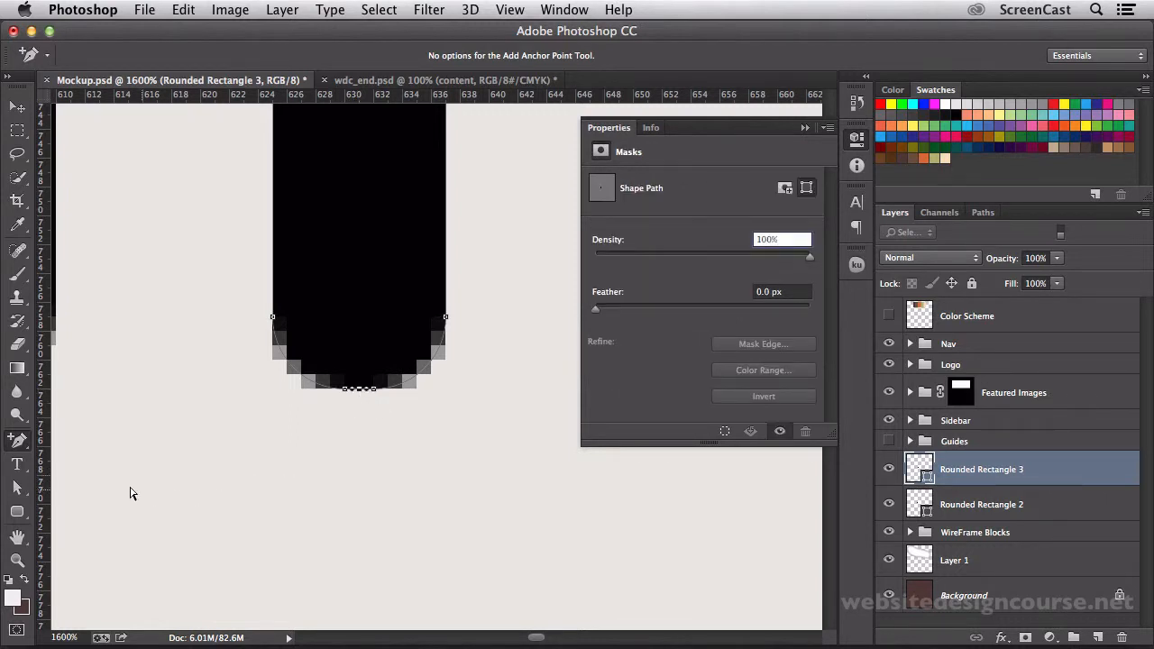
- Delete the two anchor points flanking the middle point on the narrow bar's bottom edge
{"action": "left_click", "coordinate": [19, 446]}
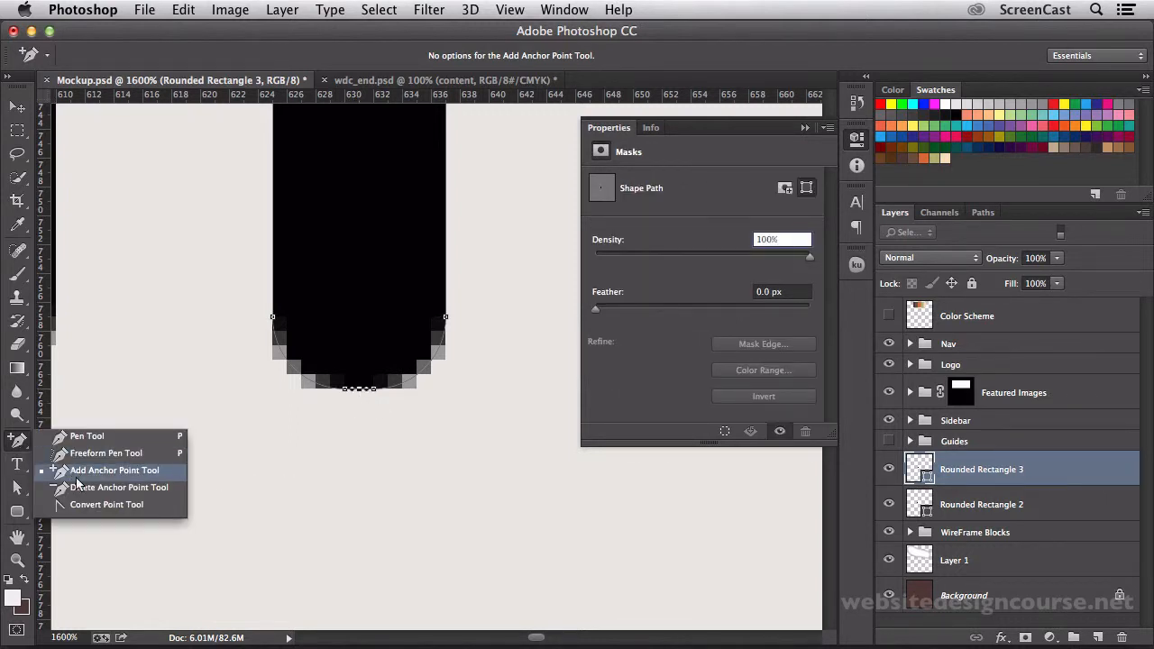
{"action": "left_click", "coordinate": [85, 507]}
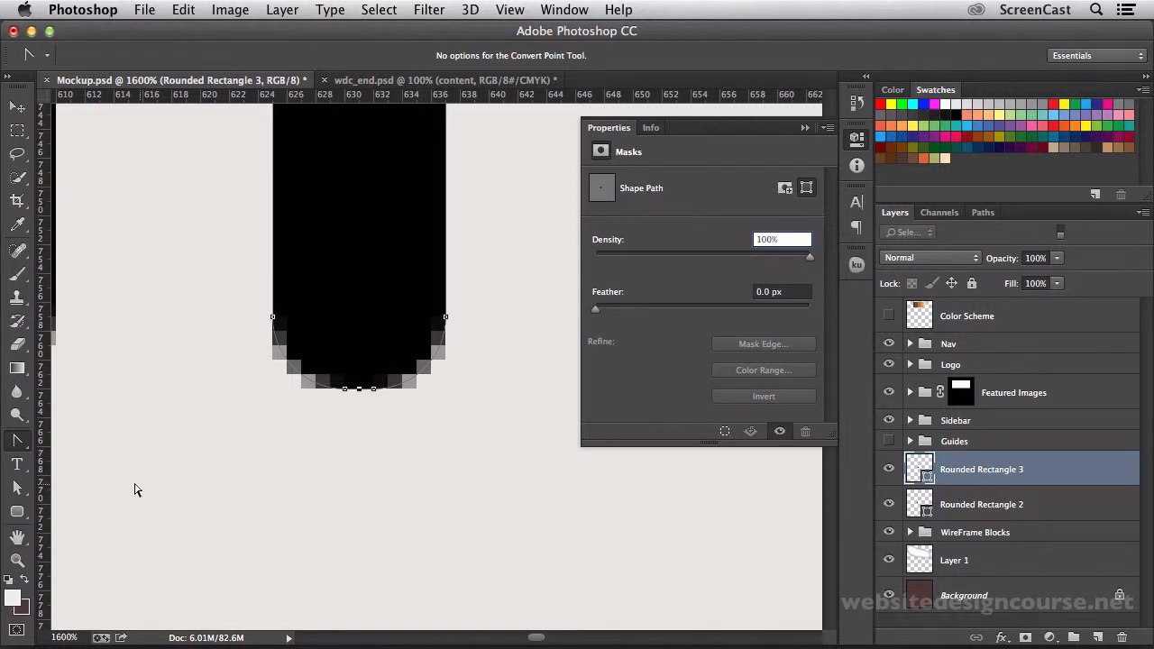
{"action": "left_click", "coordinate": [17, 440]}
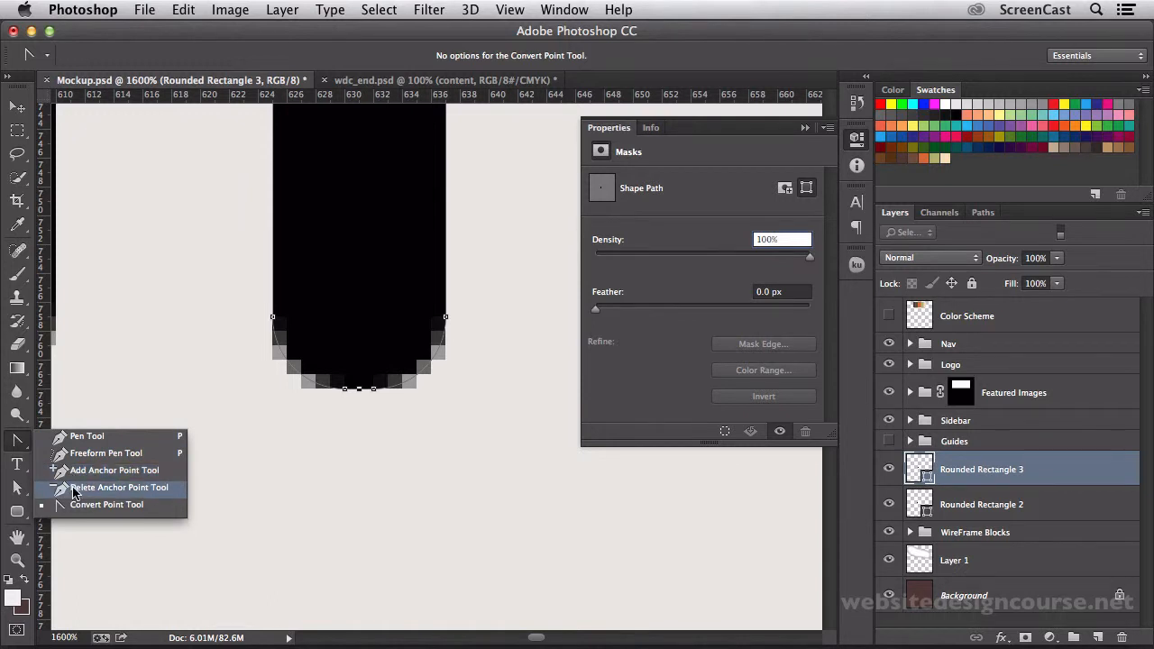
{"action": "left_click", "coordinate": [74, 487]}
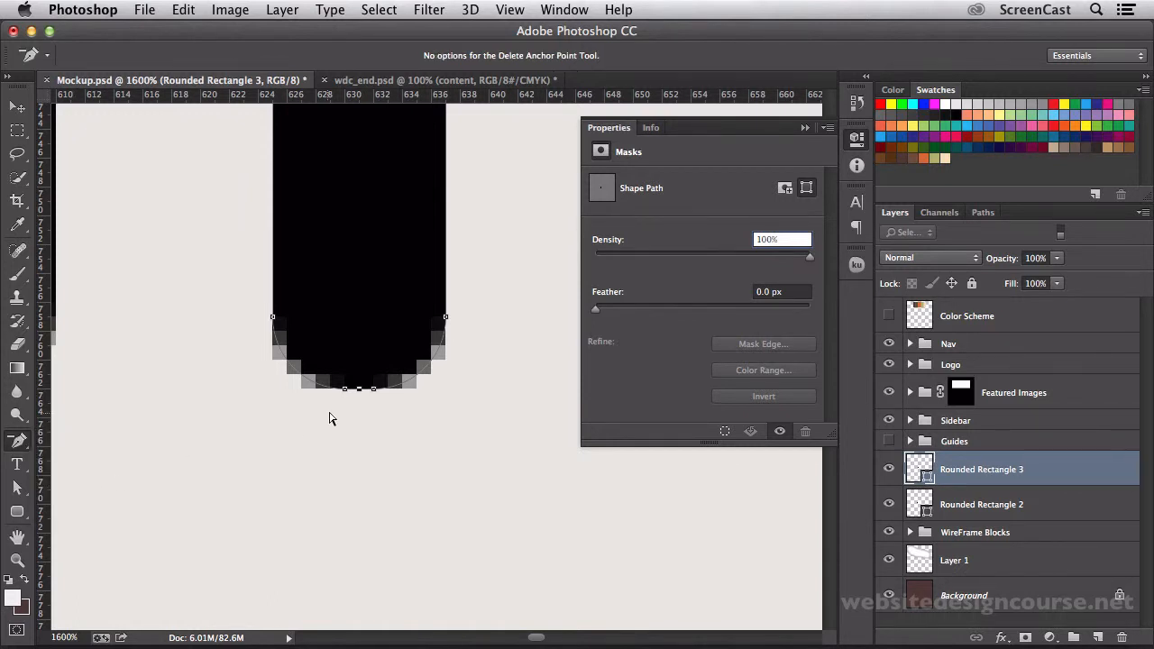
{"action": "left_click", "coordinate": [345, 389]}
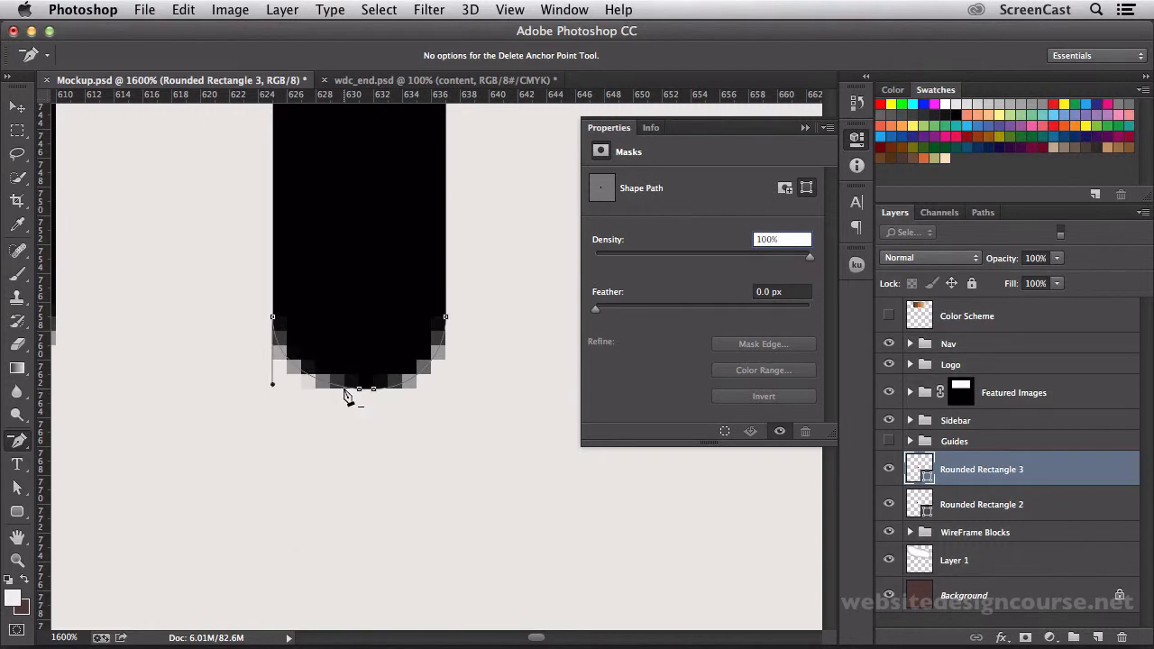
{"action": "left_click", "coordinate": [373, 389]}
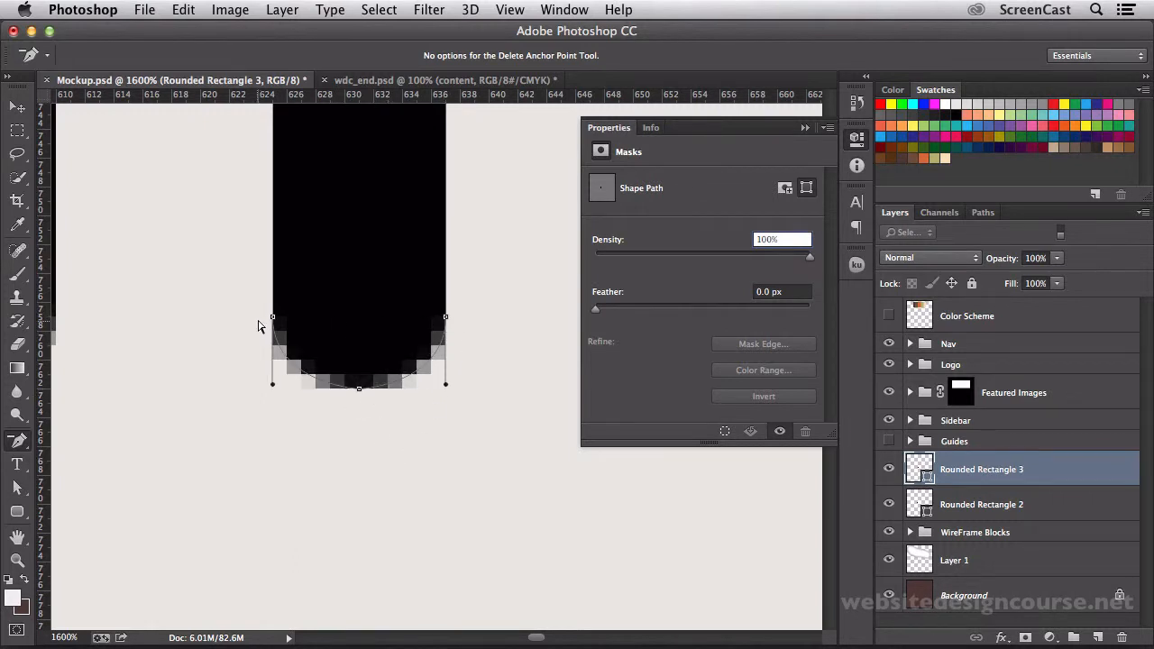
- Convert the two anchor points where the bar's sides meet its rounded bottom into corner points, forming a straight-edged tip
{"action": "left_click", "coordinate": [16, 443]}
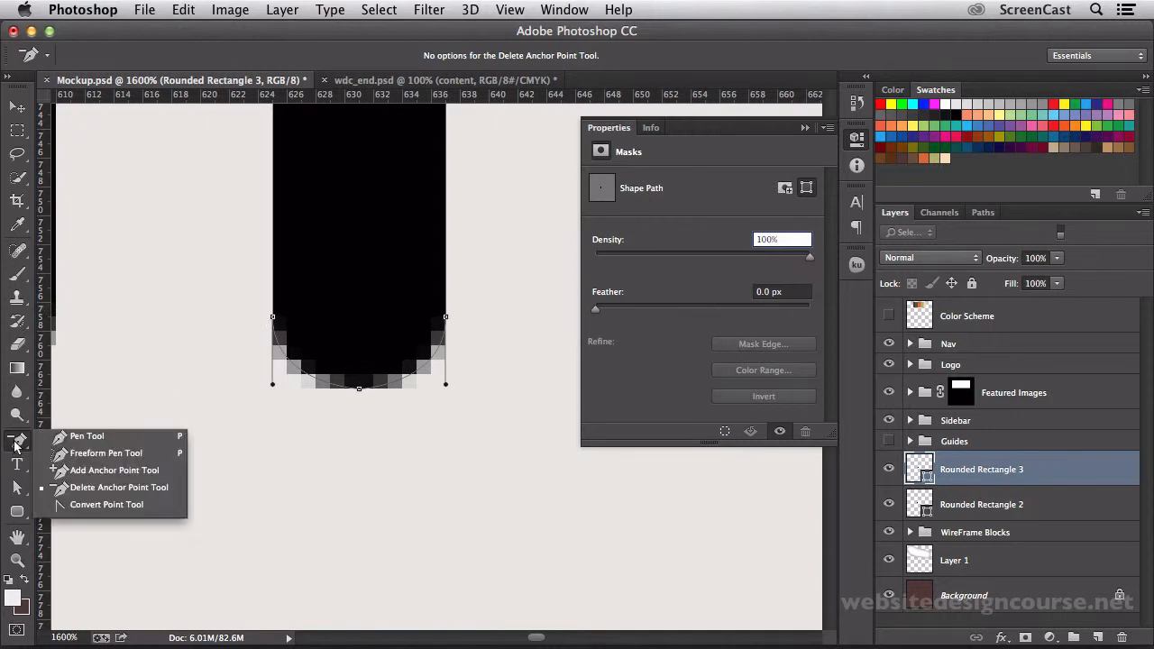
{"action": "left_click", "coordinate": [80, 506]}
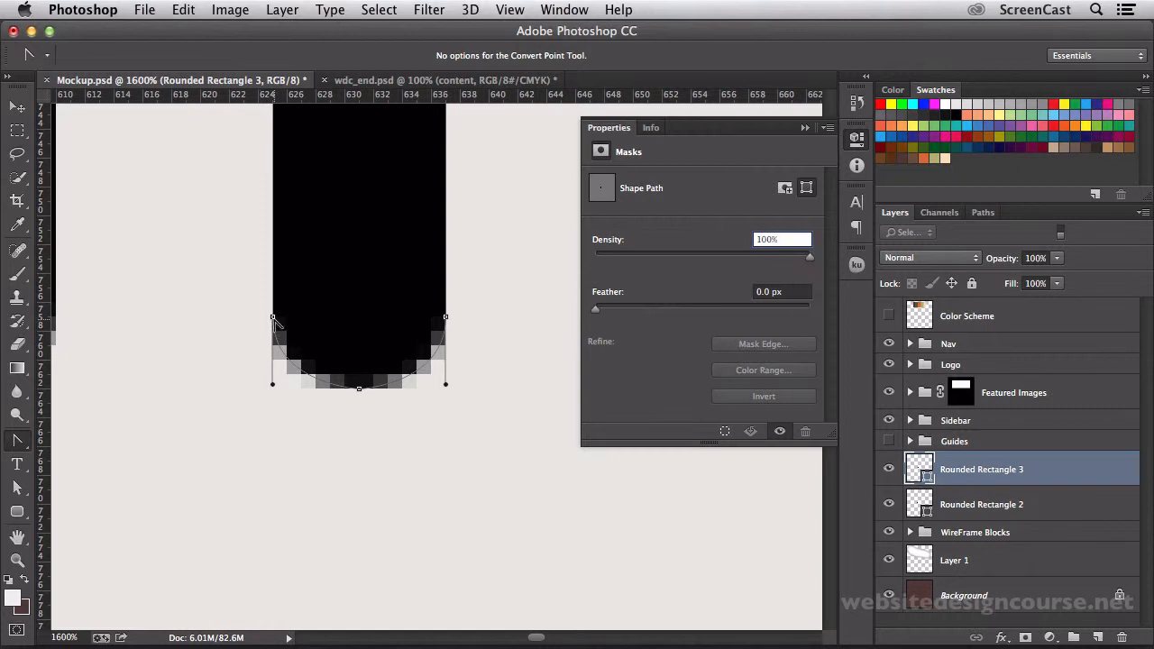
{"action": "left_click", "coordinate": [273, 316]}
{"action": "left_click", "coordinate": [446, 316]}
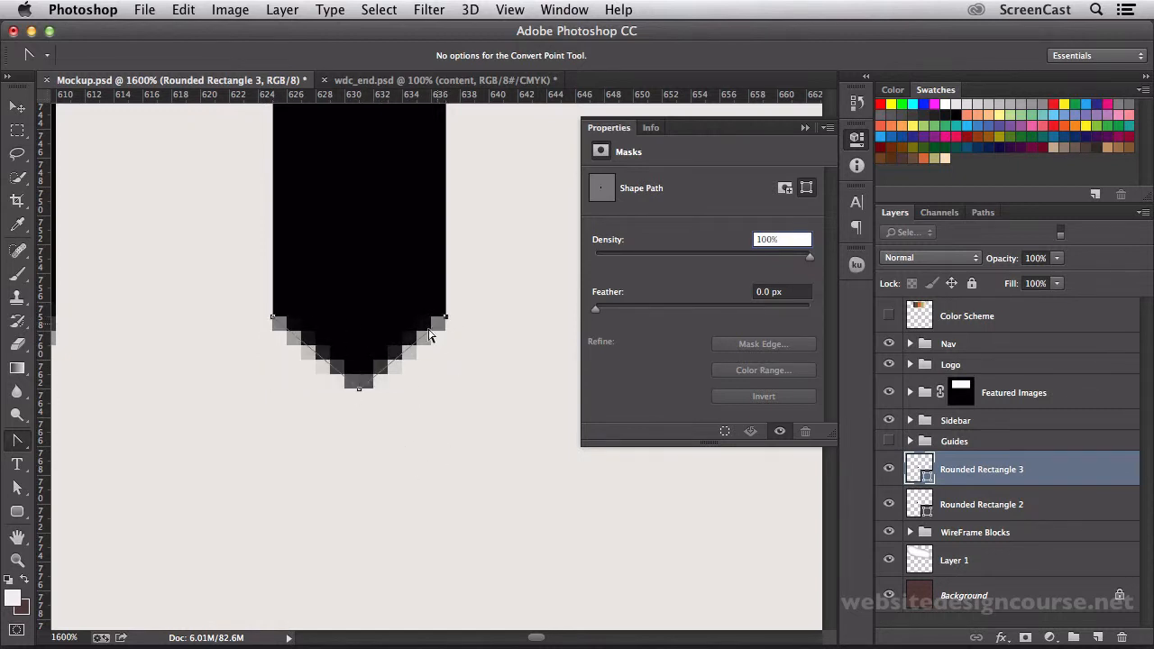
- Examine the pointed bar beside the square at 100% with the guides and path outline hidden
{"action": "left_click", "coordinate": [314, 381], "text": "alt"}
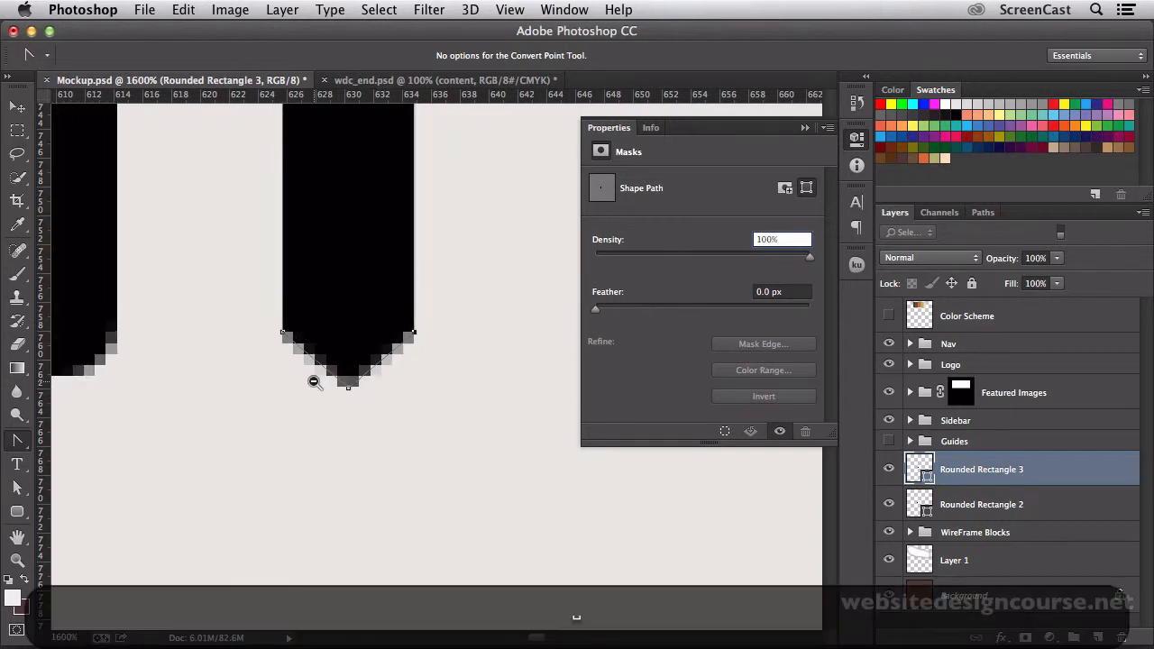
{"action": "left_click", "coordinate": [314, 381], "text": "alt"}
{"action": "left_click", "coordinate": [314, 381], "text": "alt"}
{"action": "left_click", "coordinate": [313, 382], "text": "alt"}
{"action": "left_click", "coordinate": [314, 381], "text": "alt"}
{"action": "left_click", "coordinate": [313, 381], "text": "alt"}
{"action": "left_click", "coordinate": [314, 381], "text": "alt"}
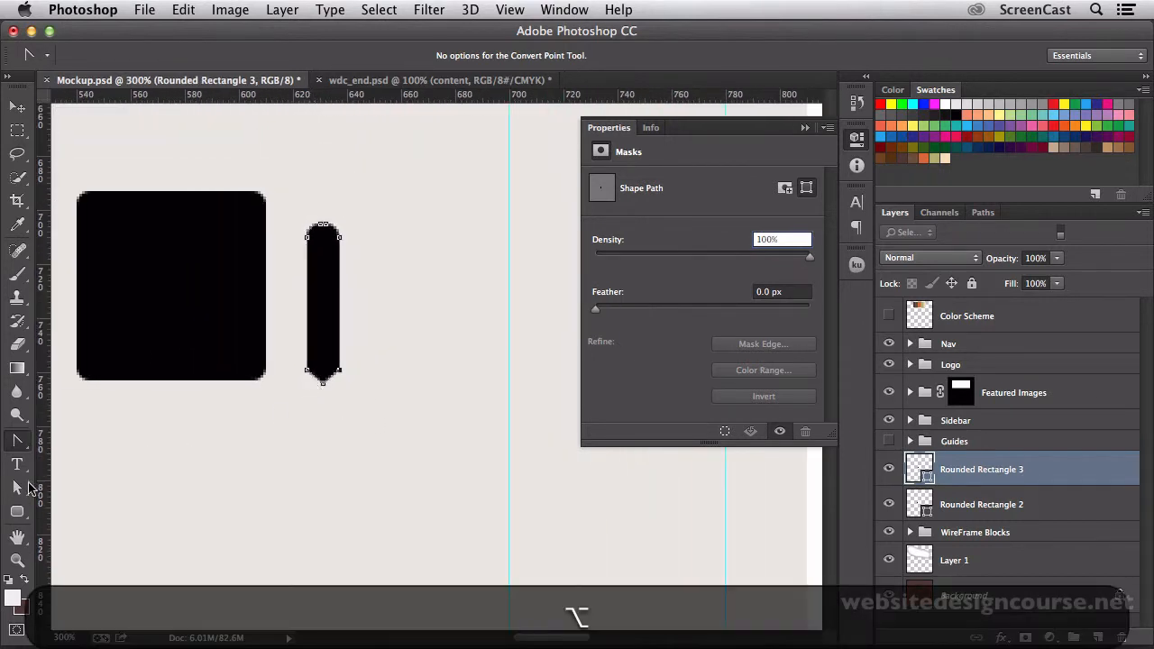
{"action": "left_click", "coordinate": [16, 560]}
{"action": "double_click", "coordinate": [16, 561]}
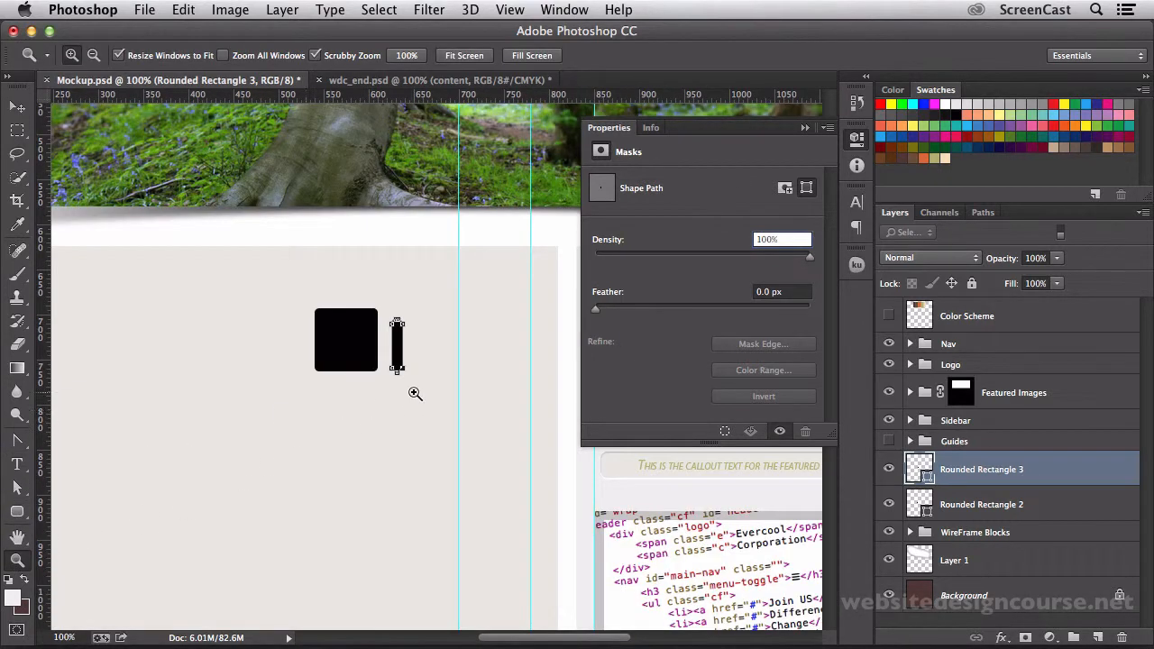
{"action": "left_click", "coordinate": [18, 105]}
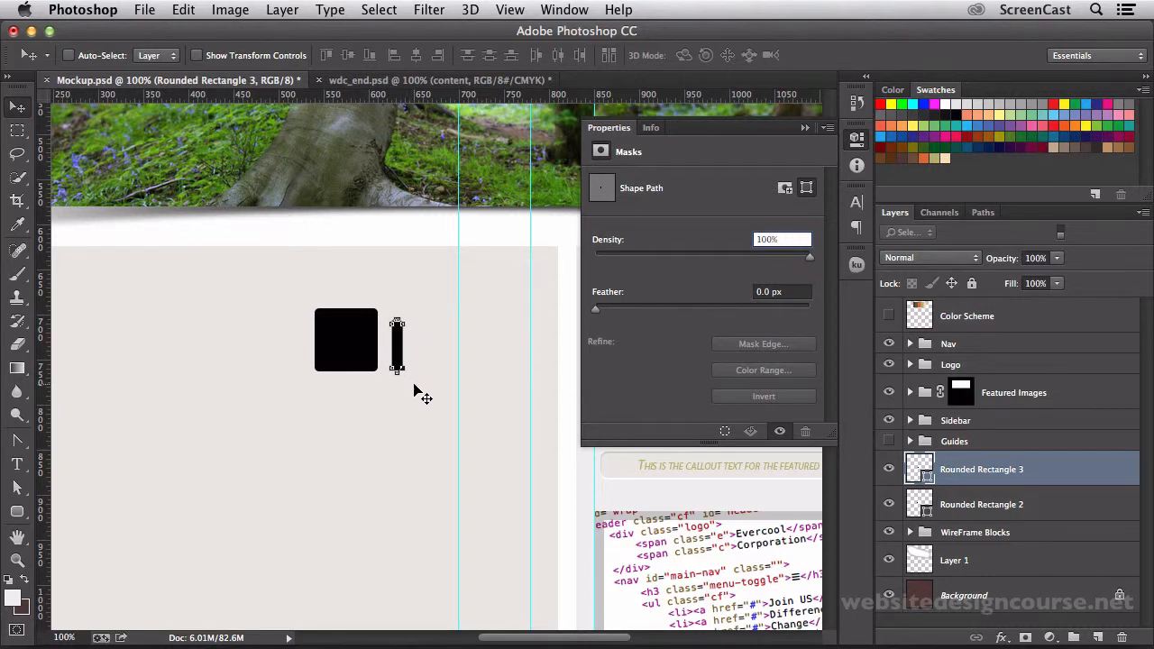
{"action": "key", "text": "super+h"}
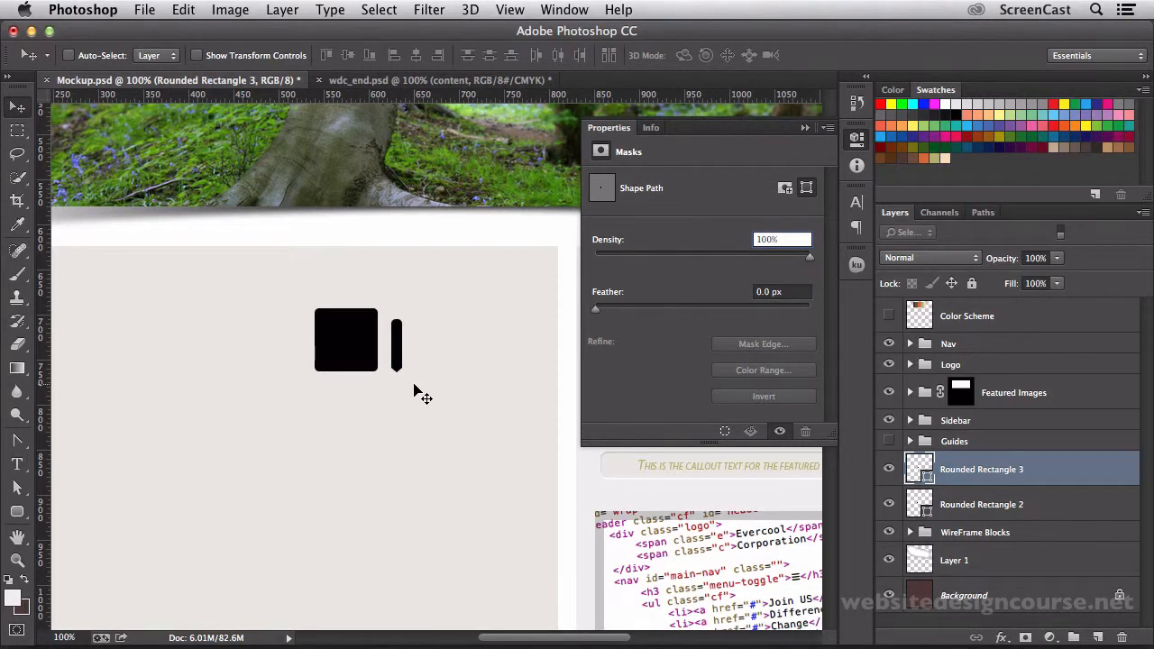
- Move the anchor point at the bar's tip down 3 px to sharpen the point, with path outlines shown again
{"action": "key", "text": "z"}
{"action": "left_click", "coordinate": [405, 373]}
{"action": "left_click", "coordinate": [406, 374]}
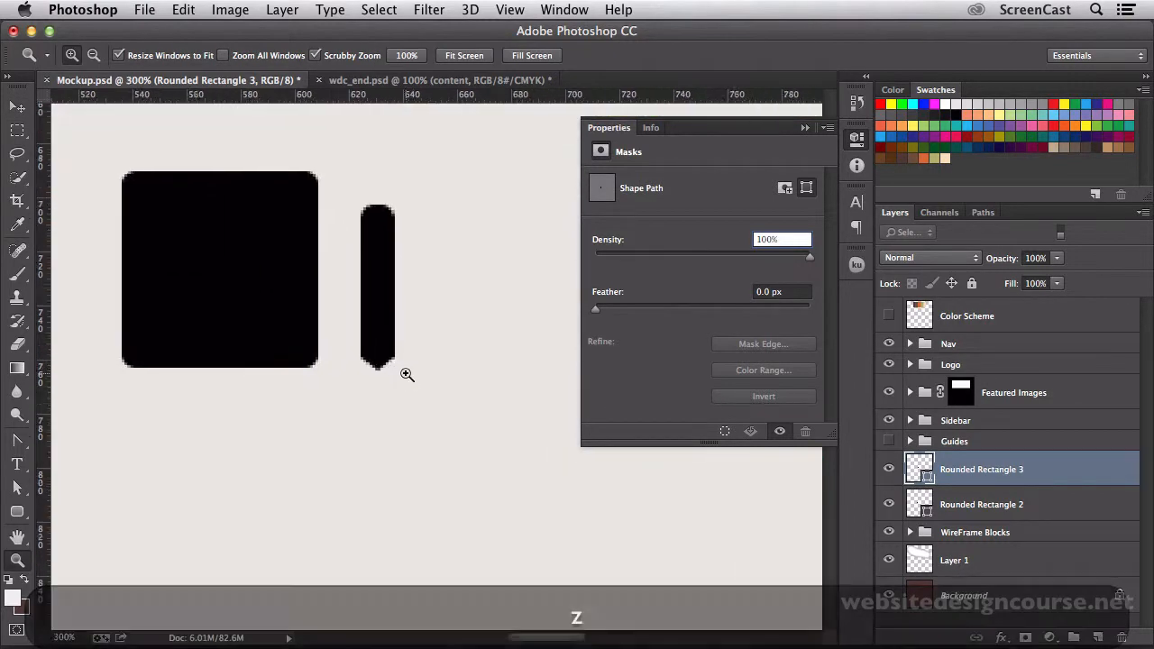
{"action": "left_click", "coordinate": [406, 373]}
{"action": "left_click", "coordinate": [406, 373]}
{"action": "left_click", "coordinate": [405, 373]}
{"action": "left_click", "coordinate": [406, 374]}
{"action": "left_click", "coordinate": [388, 374]}
{"action": "key", "text": "space"}
{"action": "left_click_drag", "start_coordinate": [384, 348], "coordinate": [406, 402]}
{"action": "key", "text": "a"}
{"action": "left_click", "coordinate": [368, 454]}
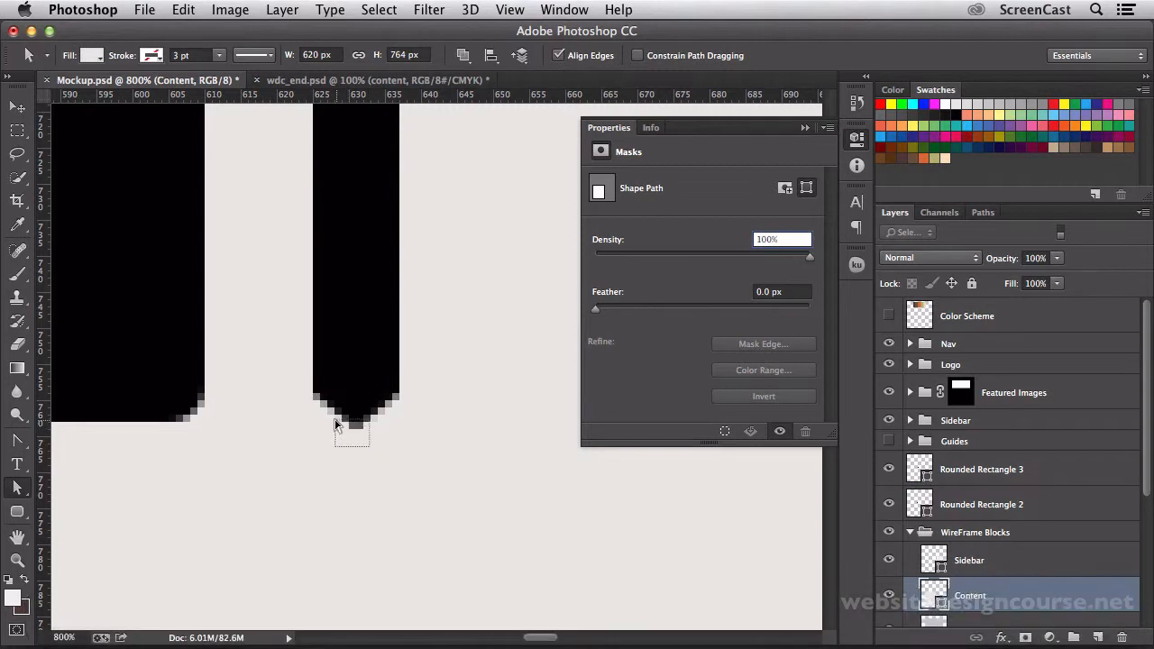
{"action": "left_click", "coordinate": [355, 430]}
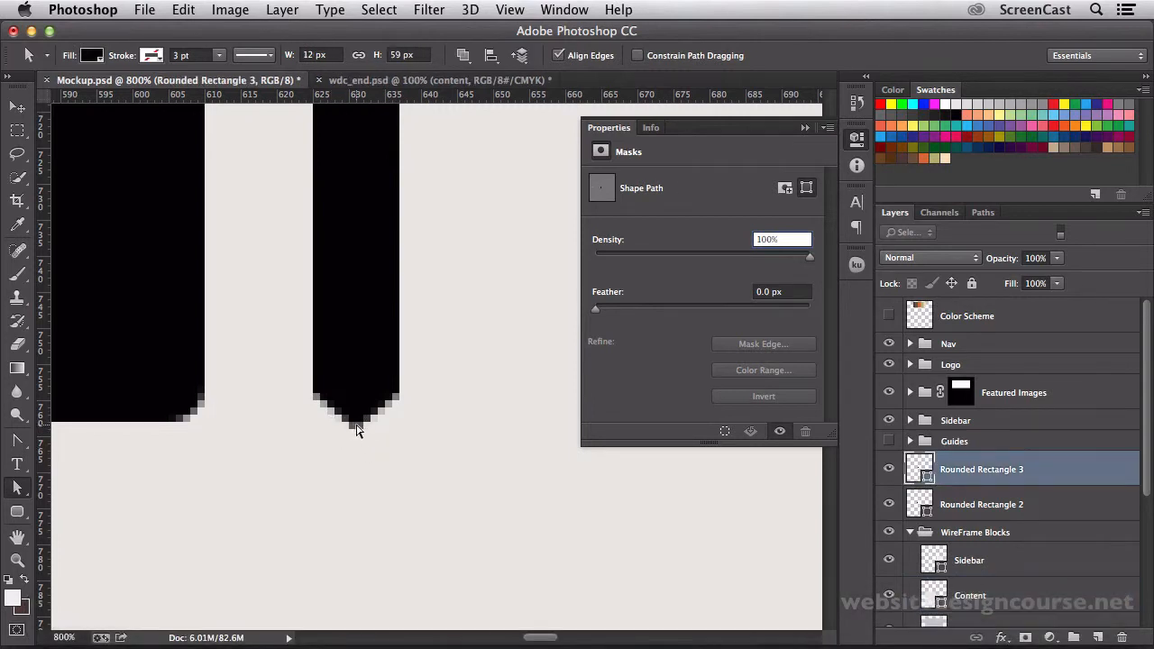
{"action": "key", "text": "super+h"}
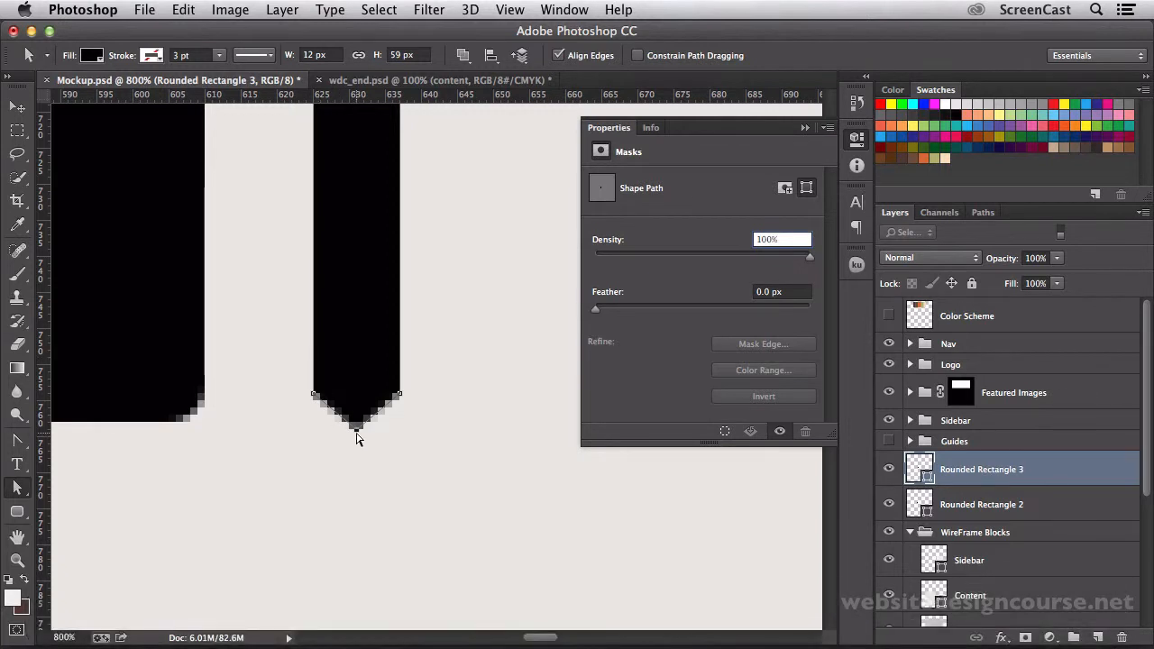
{"action": "left_click", "coordinate": [362, 445]}
{"action": "left_click", "coordinate": [344, 424]}
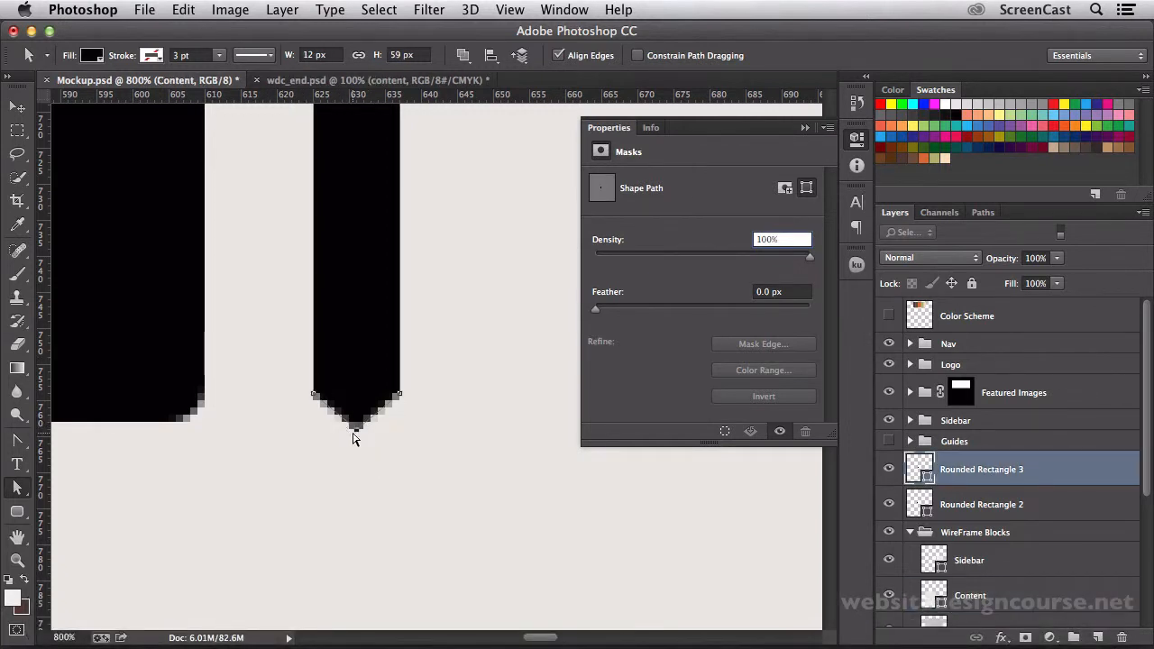
{"action": "key", "text": "Down"}
{"action": "key", "text": "Down"}
{"action": "key", "text": "Down"}
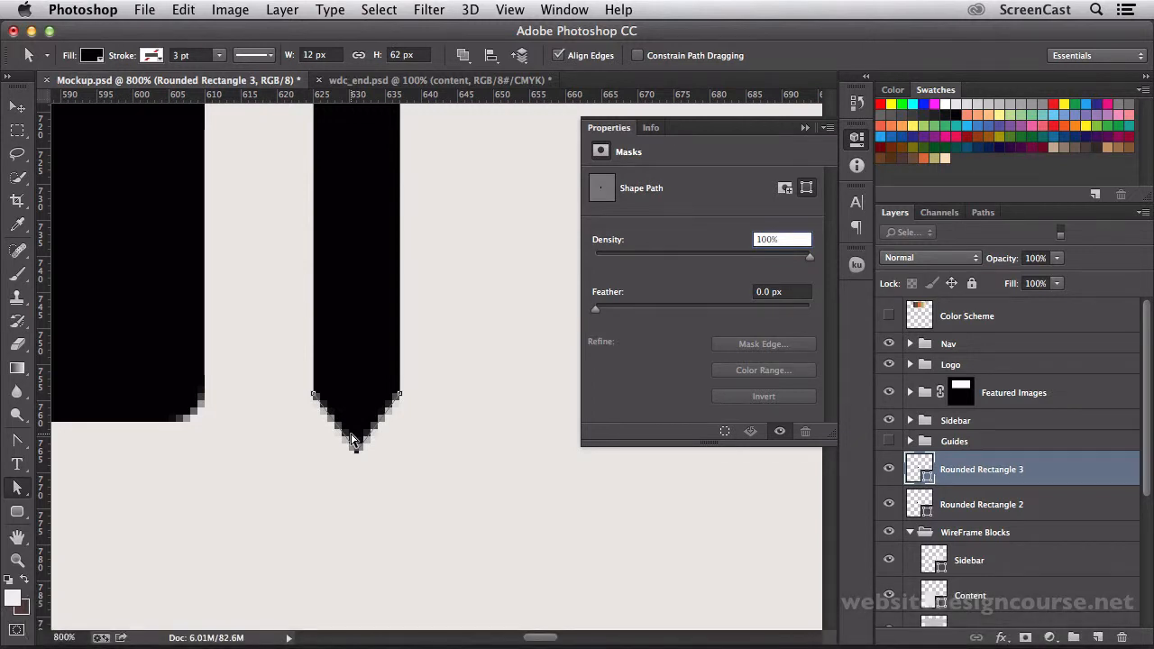
- Compare the whole pencil shape with the finished Copywriting icon in wdc_end.psd and return to Mockup.psd
{"action": "left_click", "coordinate": [430, 424], "text": "alt+super"}
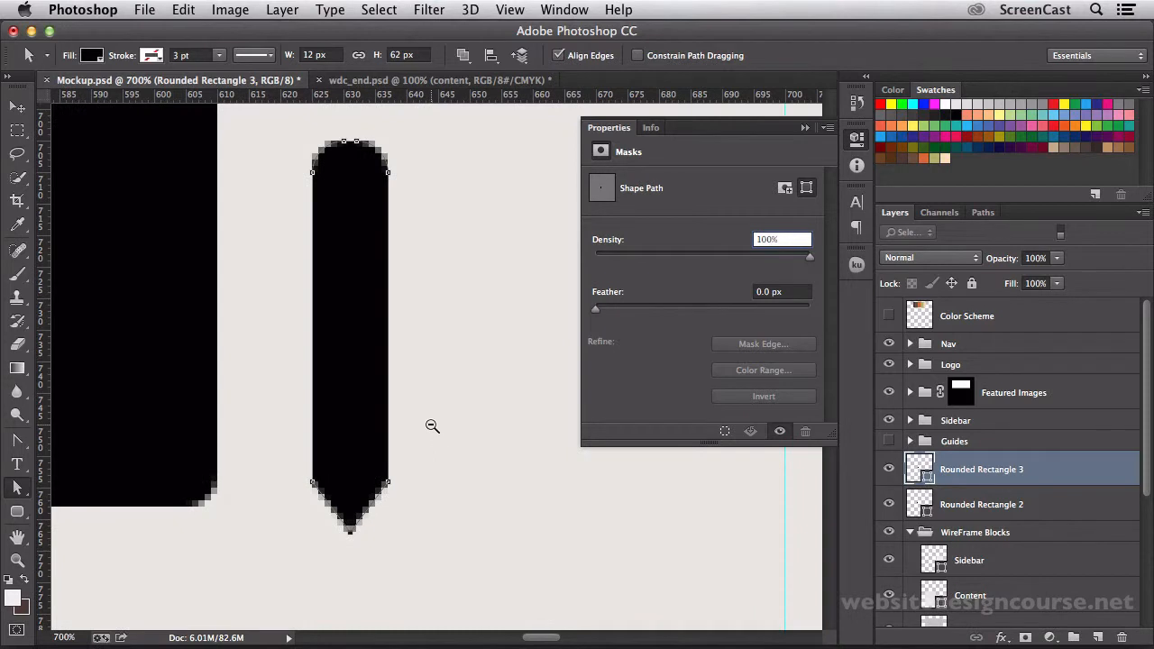
{"action": "left_click", "coordinate": [432, 425], "text": "alt+super"}
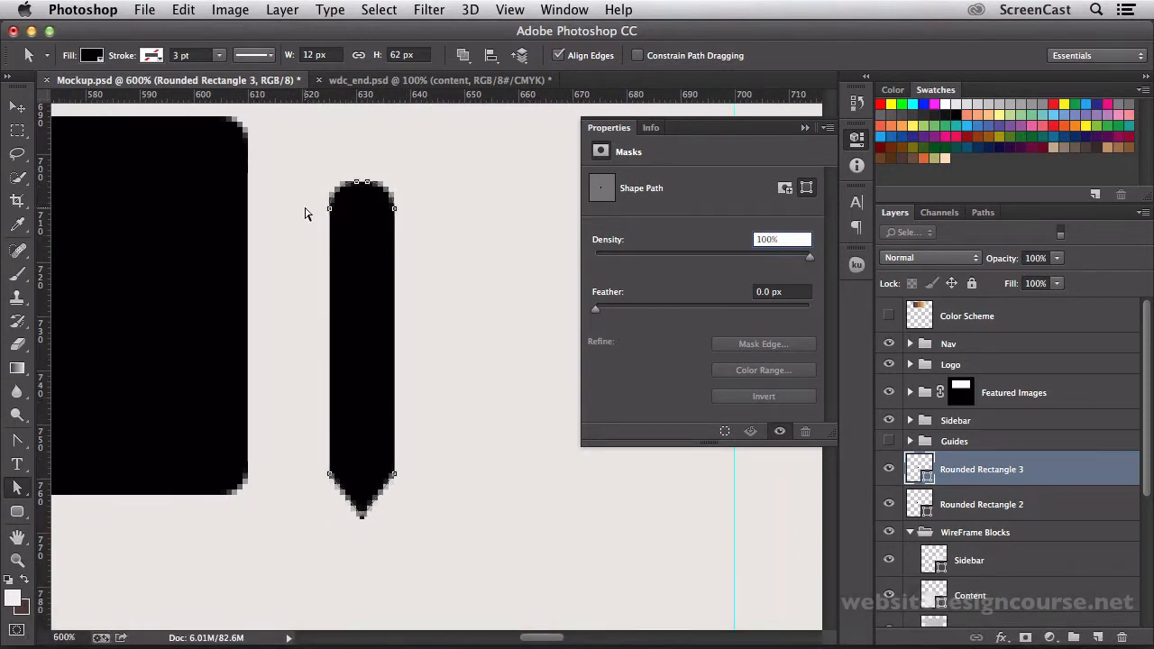
{"action": "left_click", "coordinate": [357, 81]}
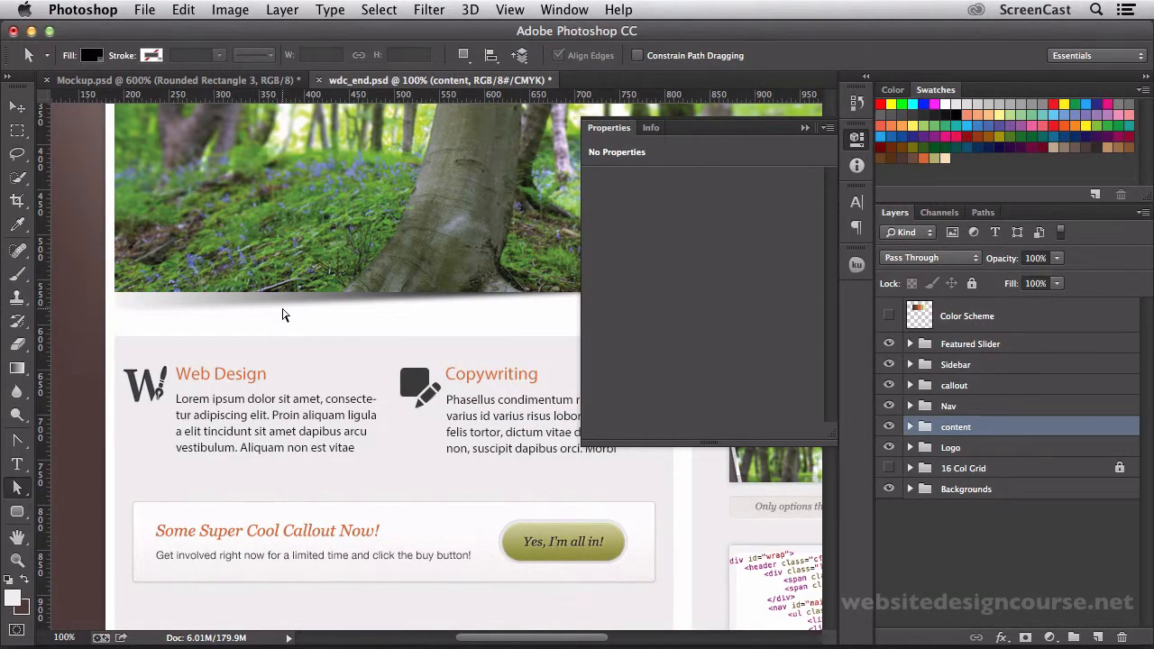
{"action": "left_click", "coordinate": [252, 81]}
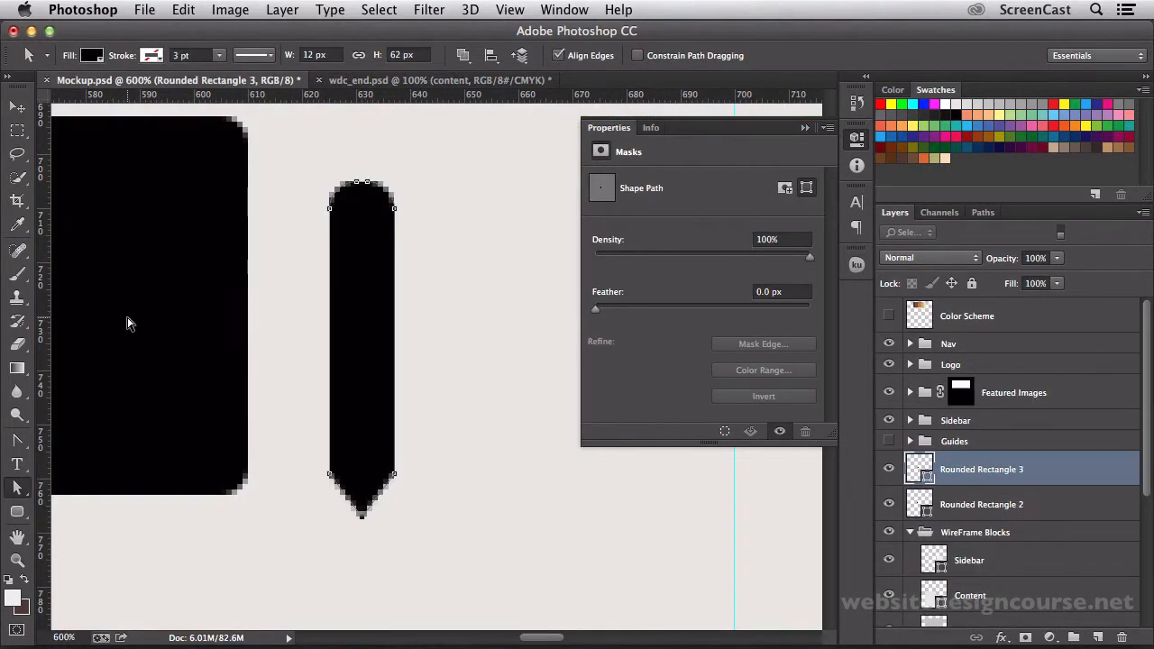
- Cut a thin horizontal band through the pencil below its rounded end with a rectangle about 21 px wide, using Subtract Front Shape
{"action": "left_click", "coordinate": [18, 511]}
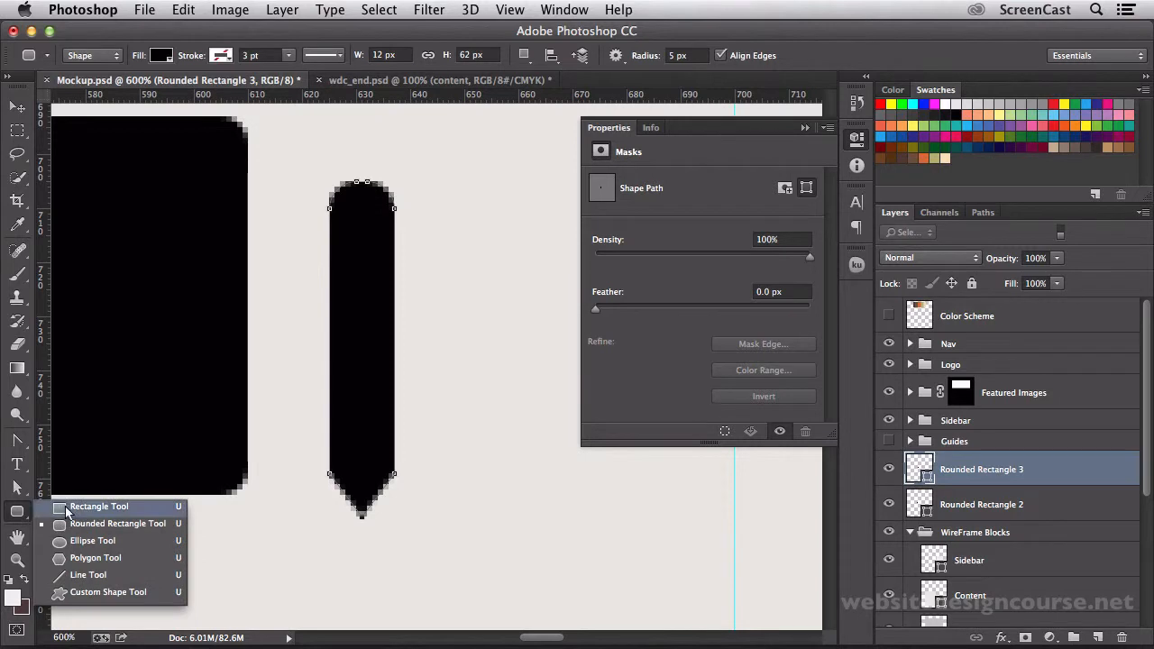
{"action": "left_click", "coordinate": [99, 506]}
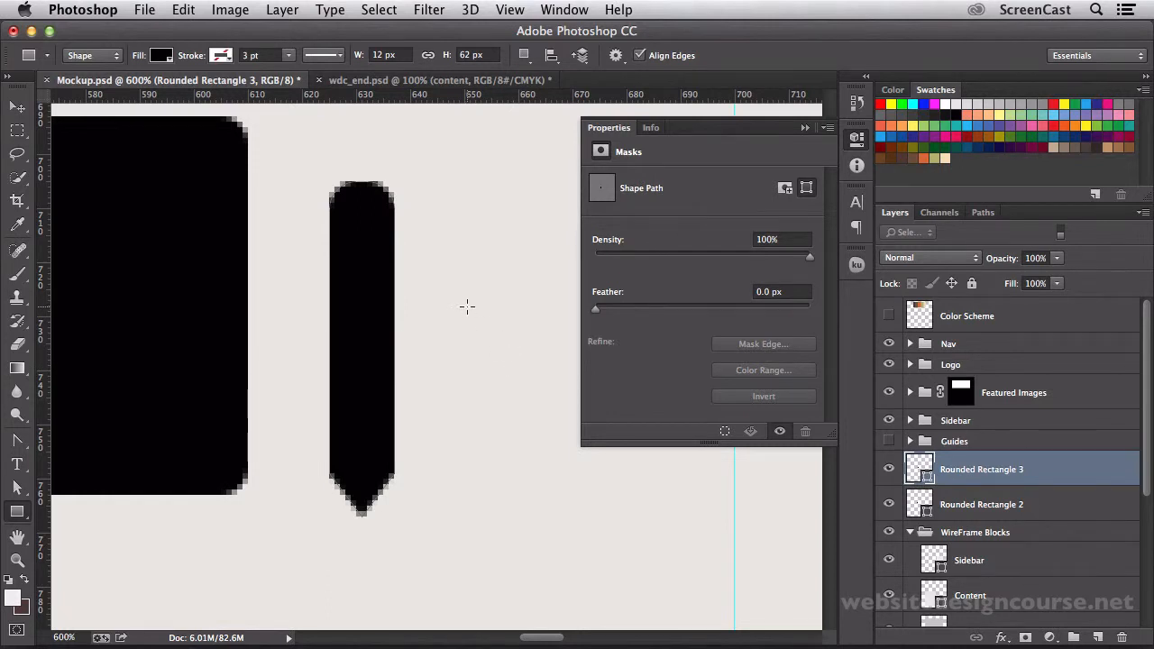
{"action": "key", "text": "alt"}
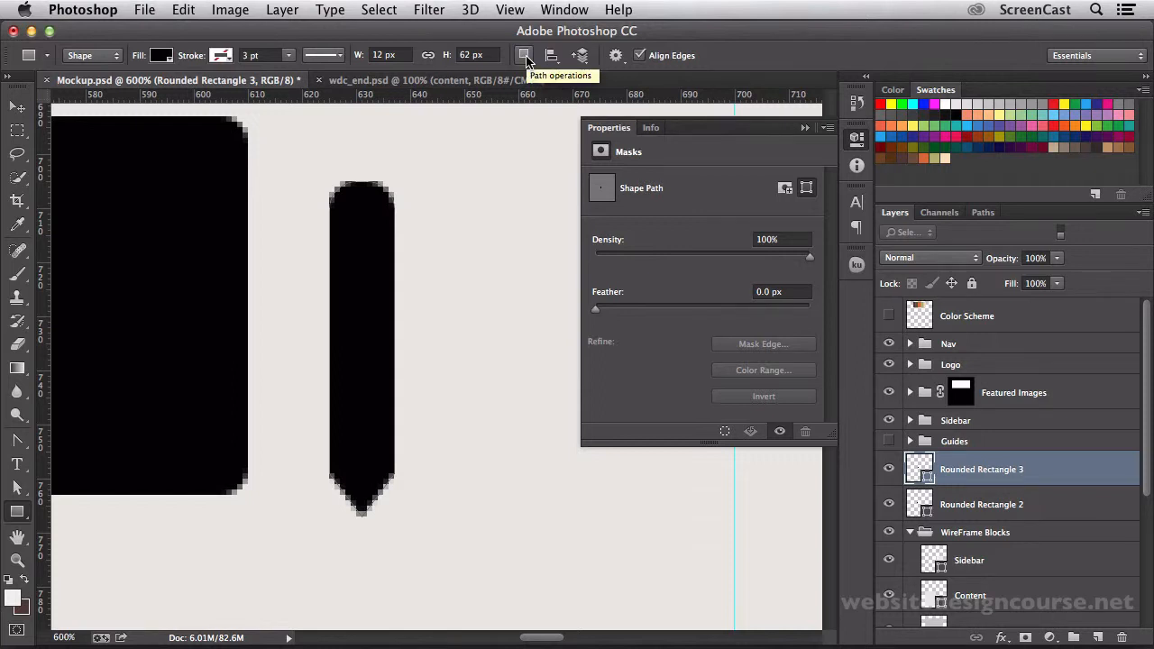
{"action": "left_click", "coordinate": [524, 55]}
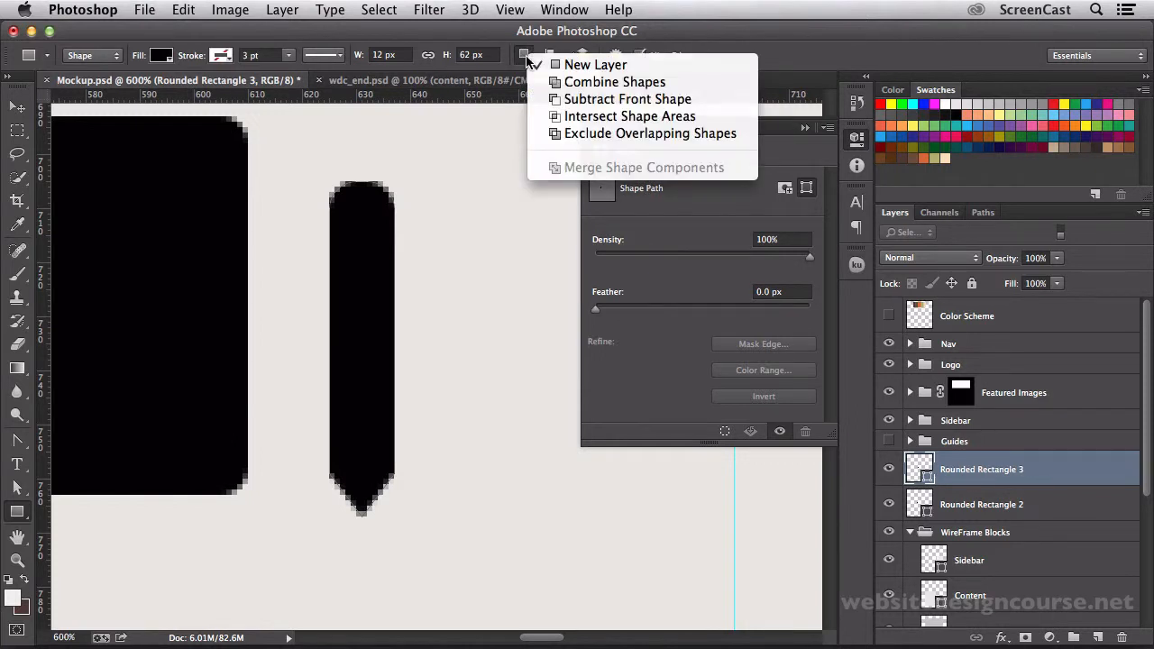
{"action": "left_click", "coordinate": [520, 59]}
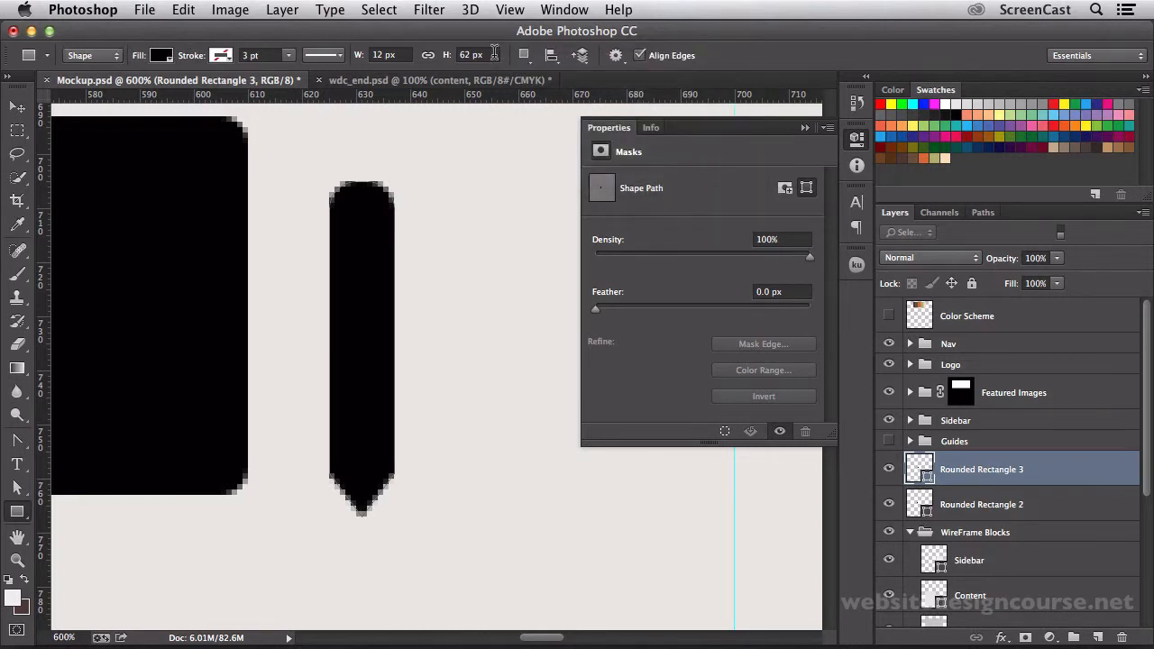
{"action": "left_click", "coordinate": [530, 56]}
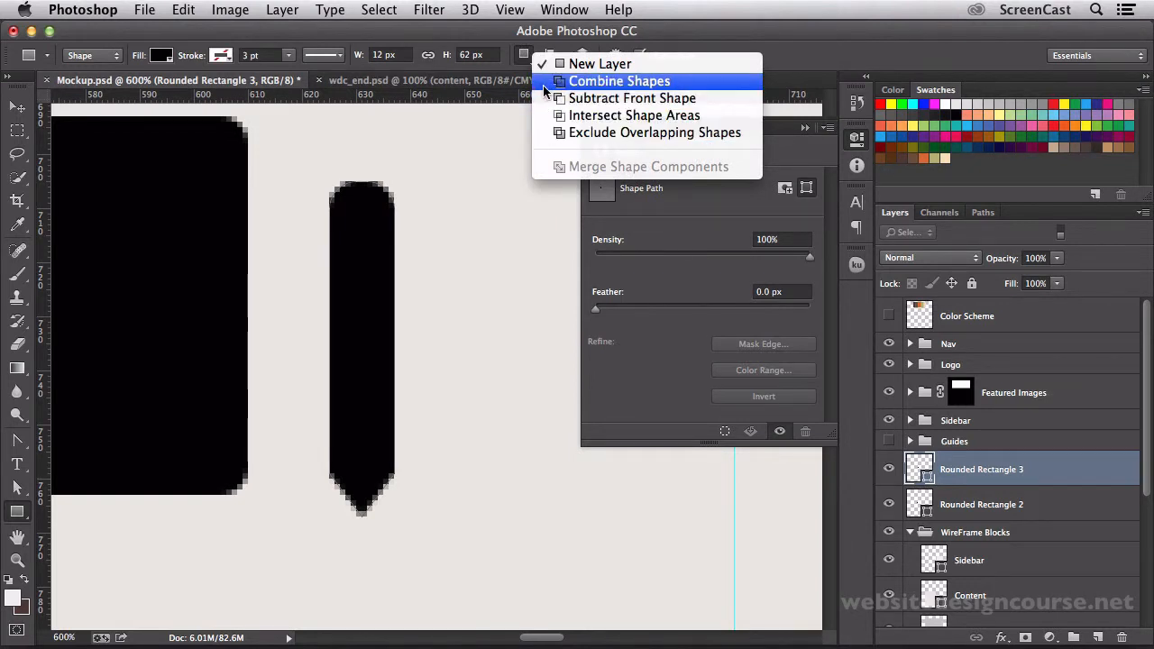
{"action": "left_click", "coordinate": [595, 106]}
{"action": "key", "text": "alt"}
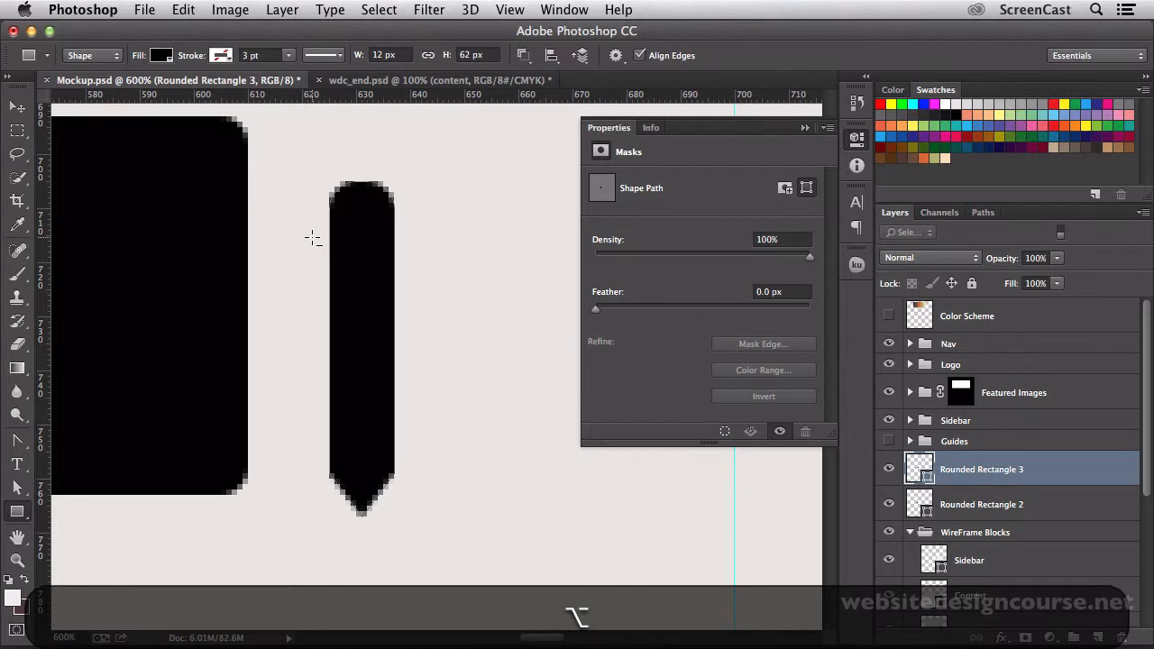
{"action": "left_click_drag", "start_coordinate": [300, 238], "coordinate": [417, 256]}
{"action": "key", "text": "alt"}
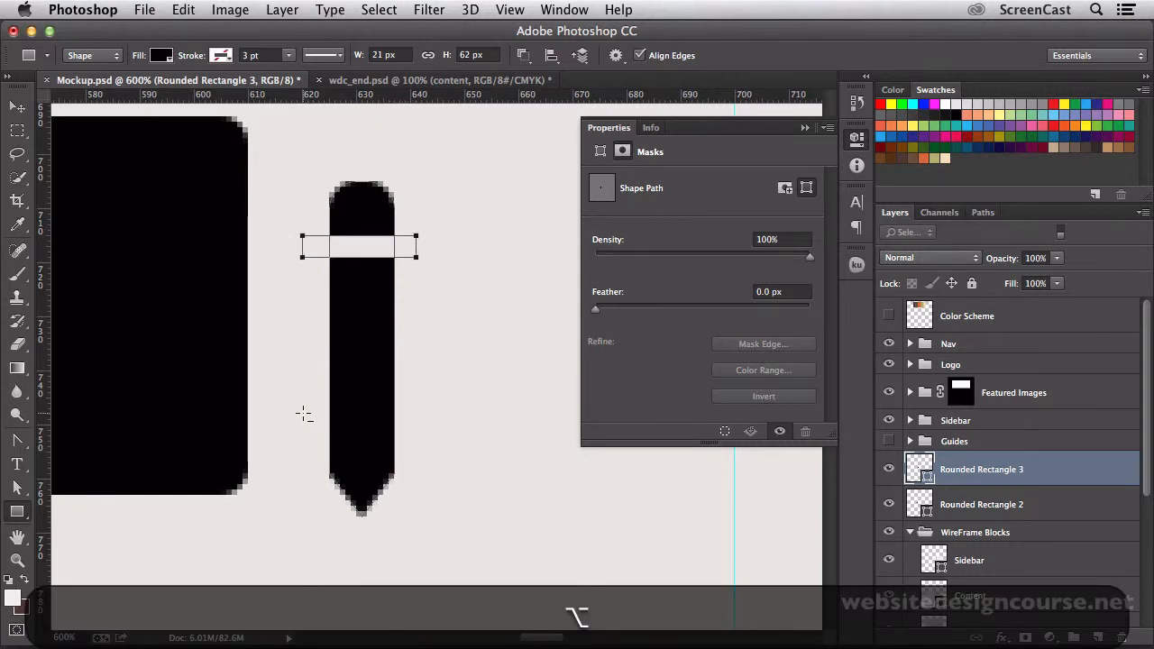
- Subtract a second, slightly thinner horizontal rectangle across the pencil just above its pointed tip
{"action": "scroll", "coordinate": [311, 417], "scroll_direction": "up", "scroll_amount": 1}
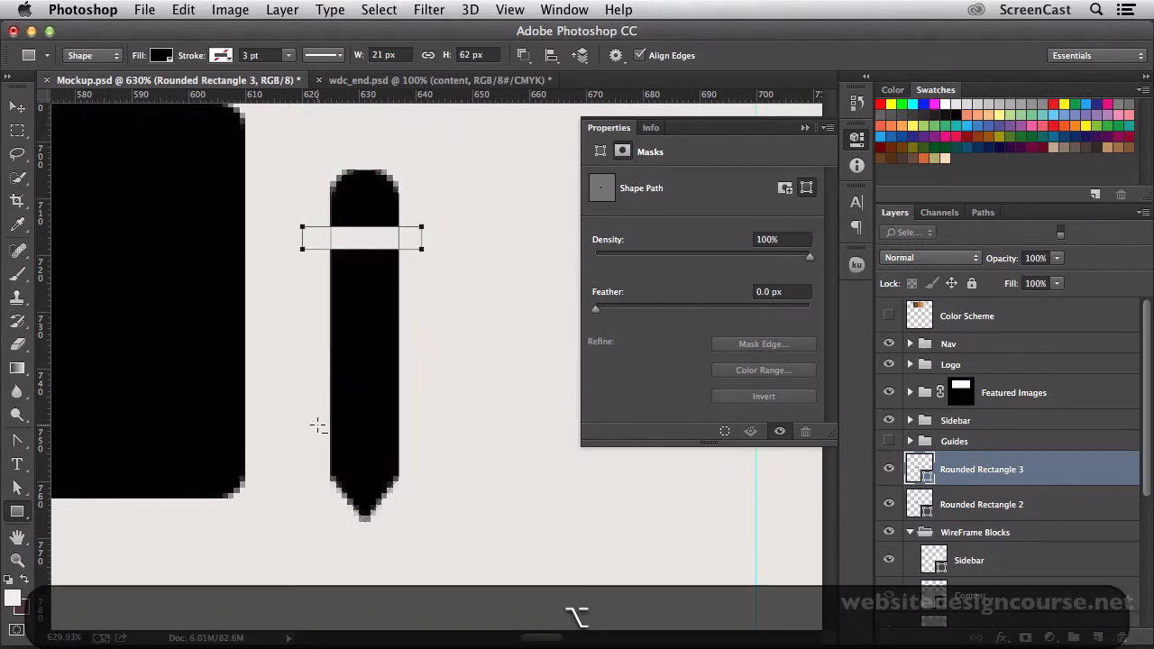
{"action": "left_click_drag", "start_coordinate": [311, 417], "coordinate": [407, 440]}
{"action": "key", "text": "alt"}
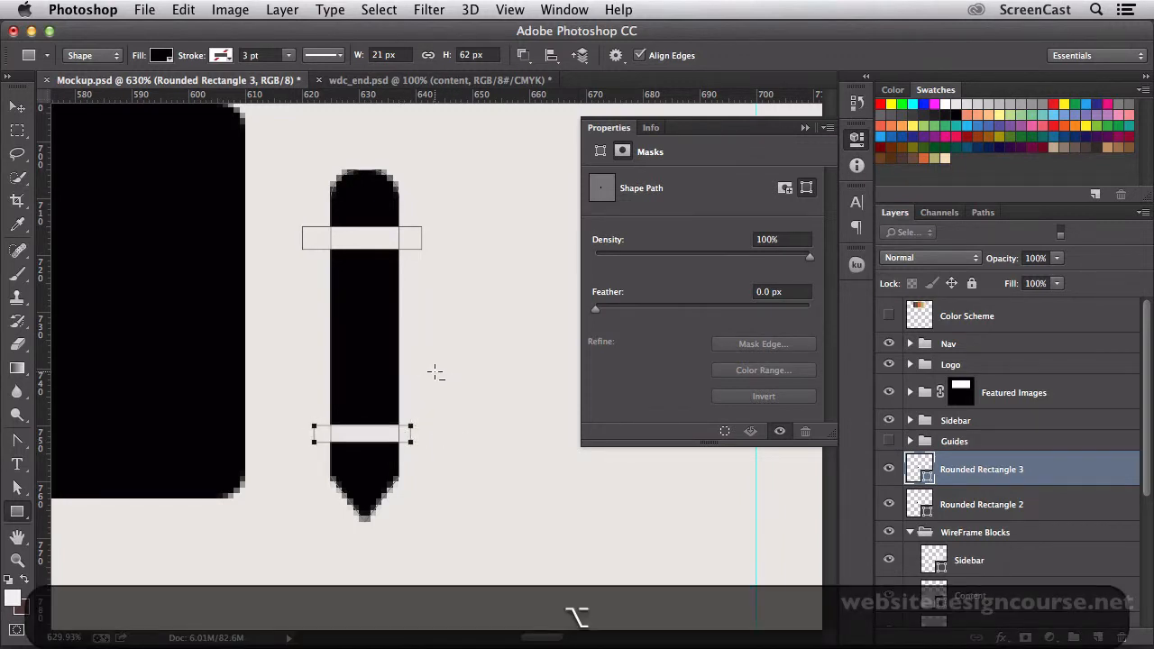
{"action": "key", "text": "v"}
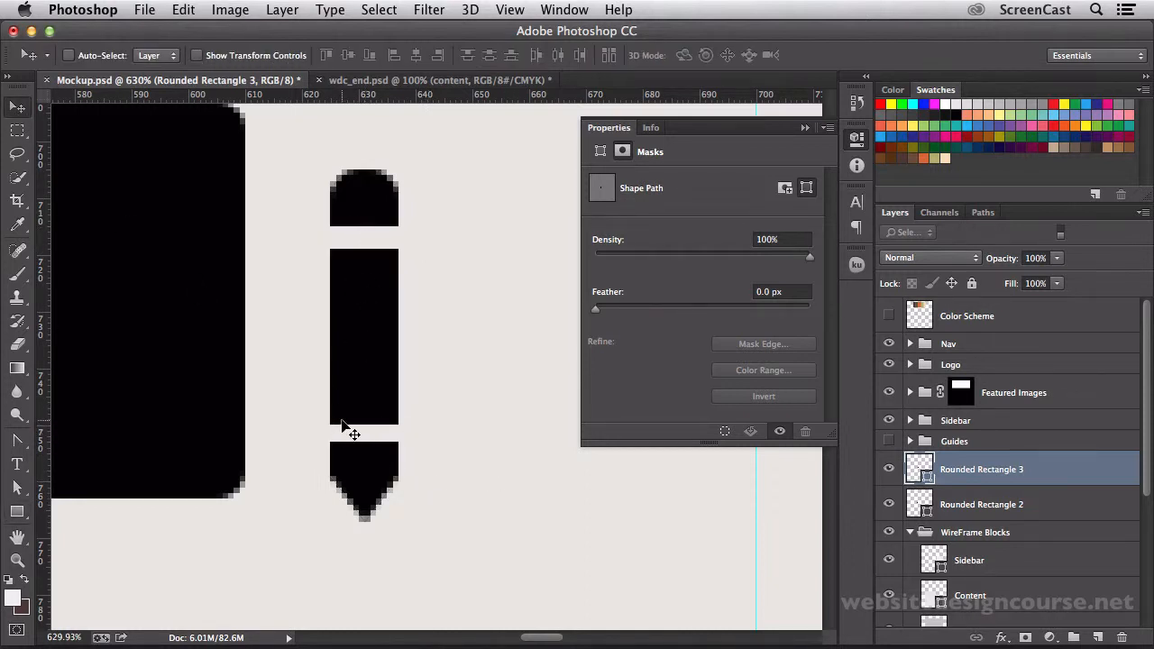
- Thicken the pencil's lower gap by moving the top two anchor points of its subtracted rectangle up 1 px
{"action": "key", "text": "a"}
{"action": "left_click", "coordinate": [413, 430]}
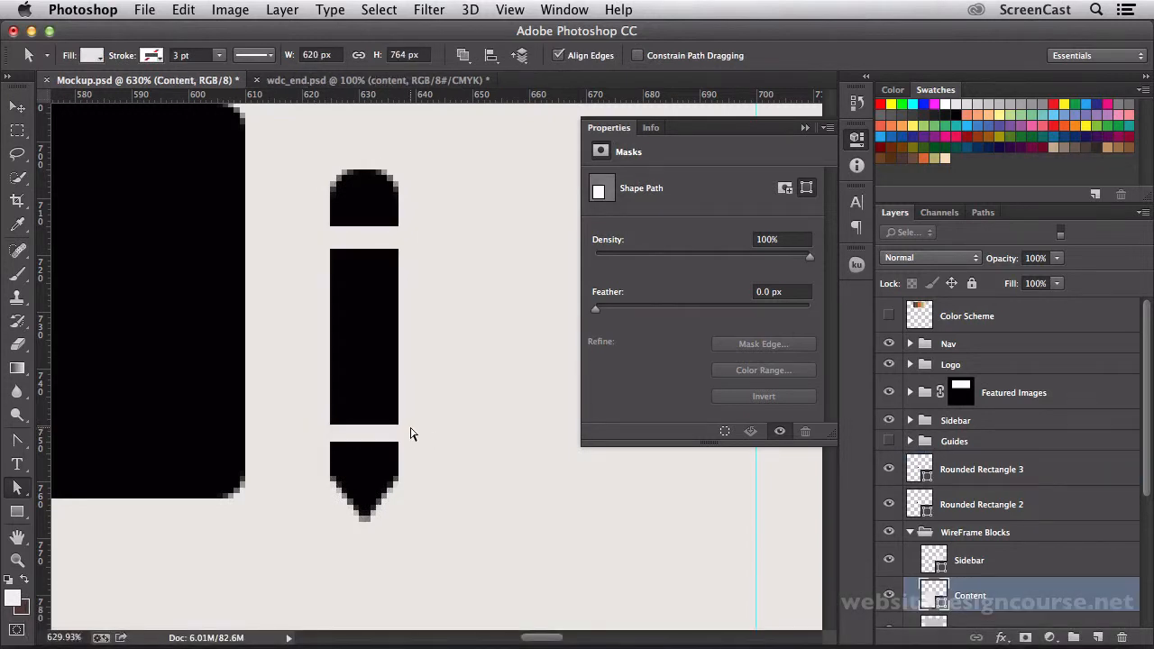
{"action": "left_click", "coordinate": [402, 429]}
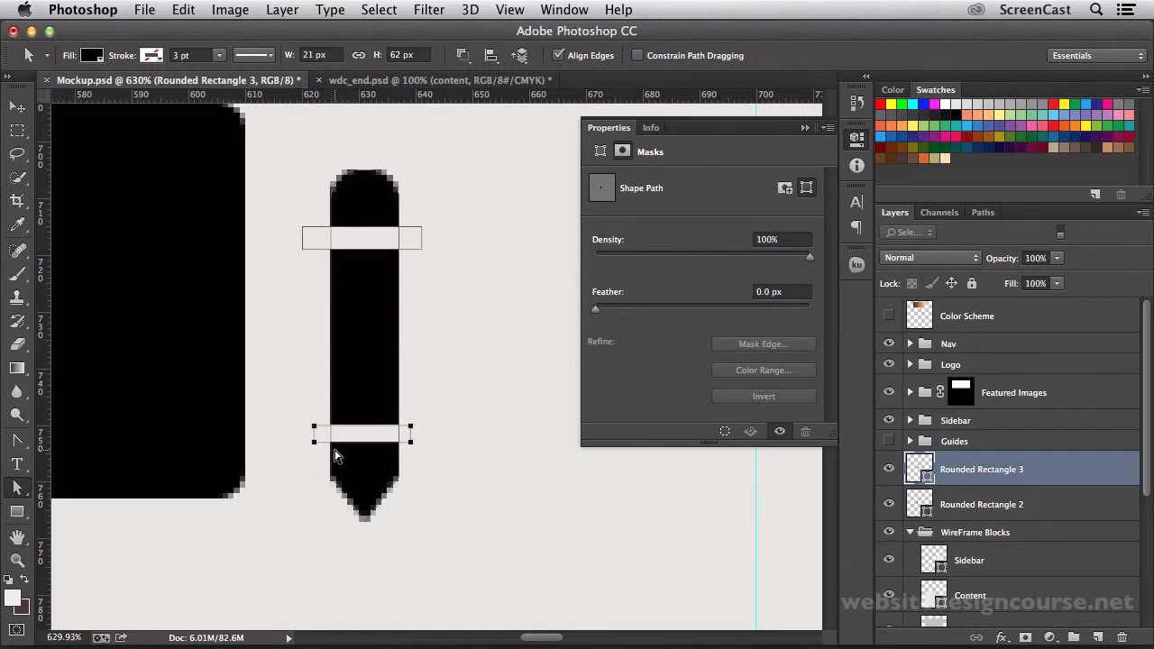
{"action": "left_click_drag", "start_coordinate": [300, 413], "coordinate": [418, 435]}
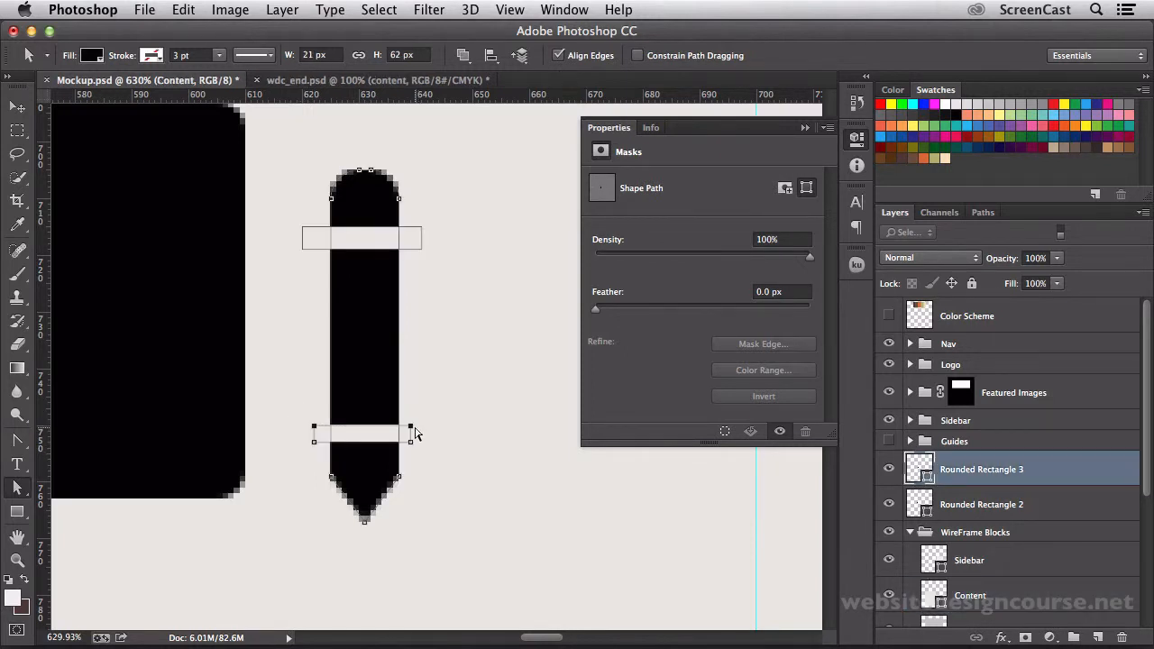
{"action": "key", "text": "Up"}
{"action": "left_click", "coordinate": [455, 438]}
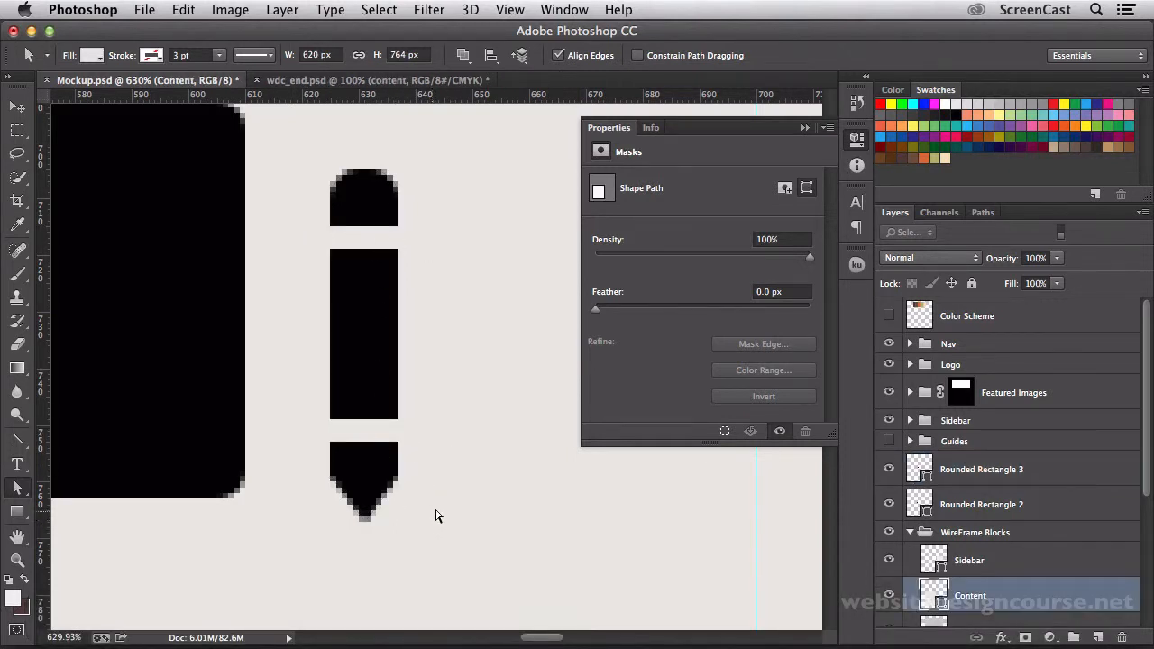
- Compare the banded pencil at 100% zoom with the Copywriting icon in wdc_end.psd and return to Mockup.psd
{"action": "left_click", "coordinate": [357, 419], "text": "alt"}
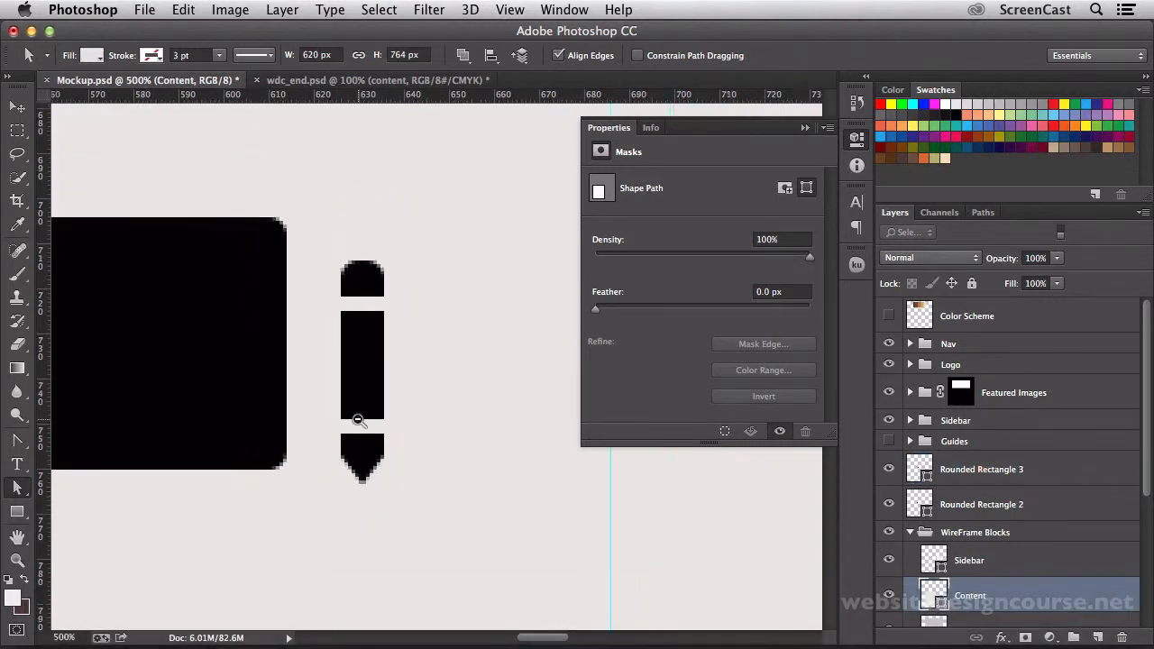
{"action": "left_click", "coordinate": [358, 419], "text": "alt+super"}
{"action": "left_click", "coordinate": [358, 419], "text": "alt+super"}
{"action": "left_click", "coordinate": [358, 419], "text": "alt+super"}
{"action": "left_click", "coordinate": [358, 419], "text": "alt+super"}
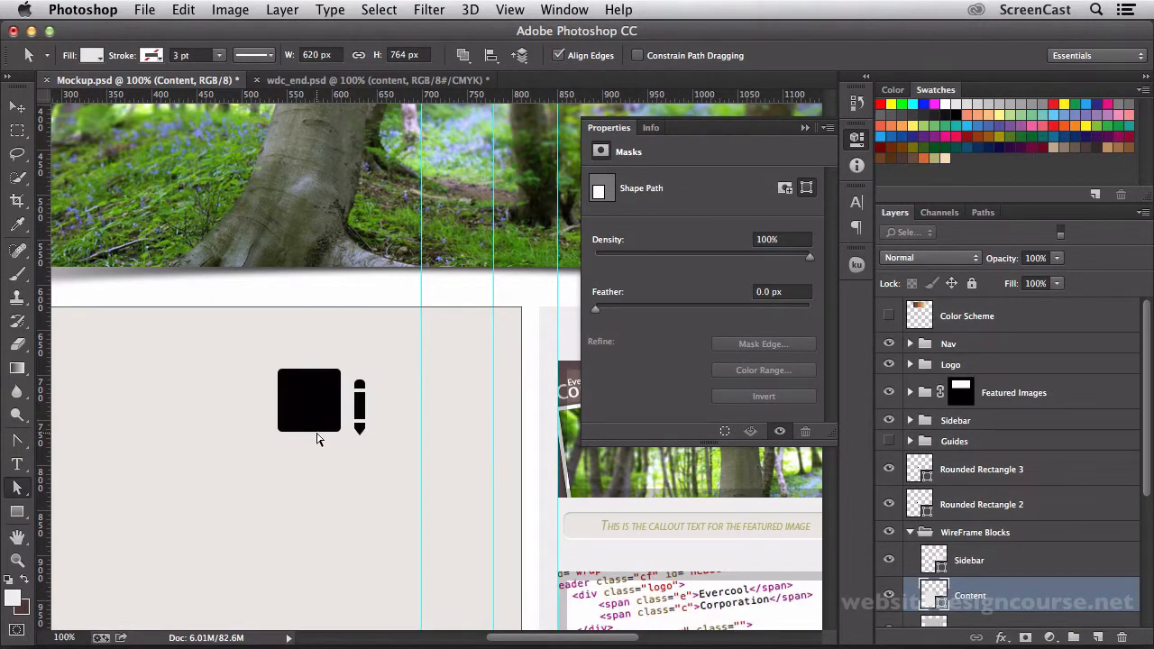
{"action": "left_click", "coordinate": [280, 80]}
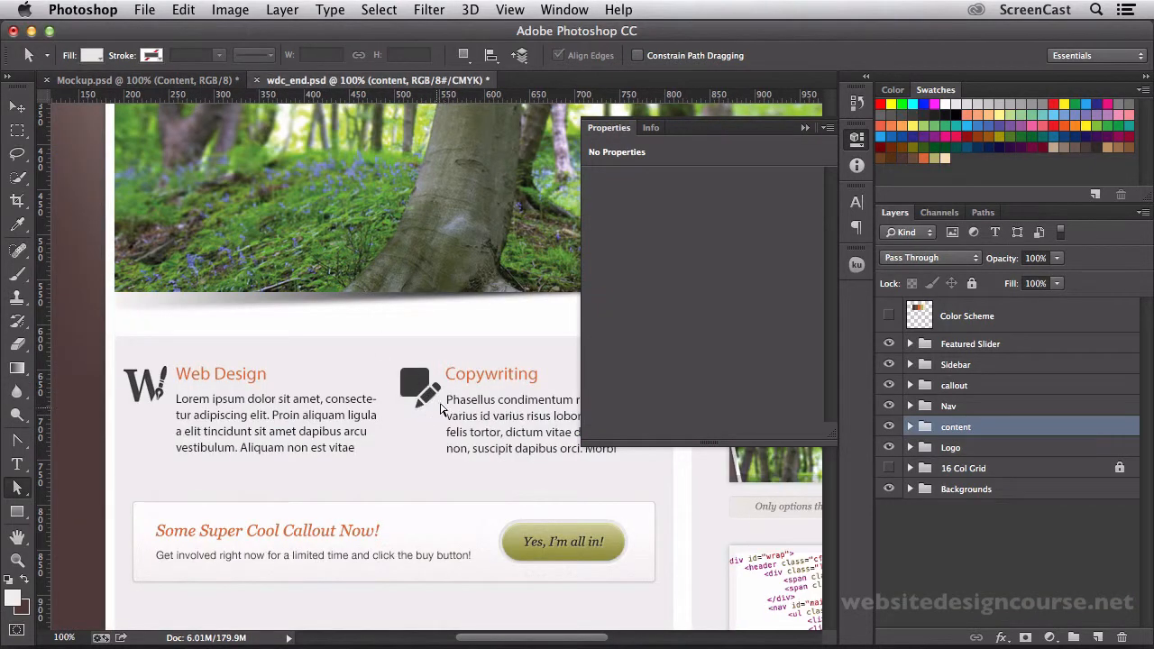
{"action": "left_click", "coordinate": [183, 80]}
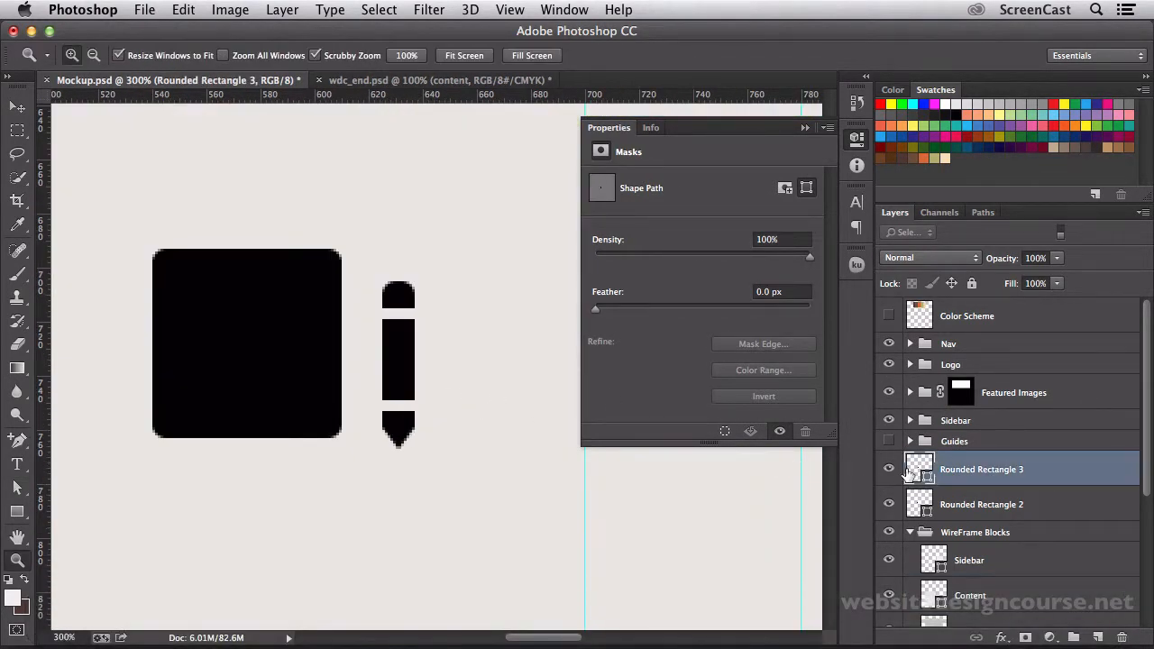
- Widen the pencil slightly with Free Transform, to 109.52% width at unchanged height, and apply it
{"action": "key", "text": "v"}
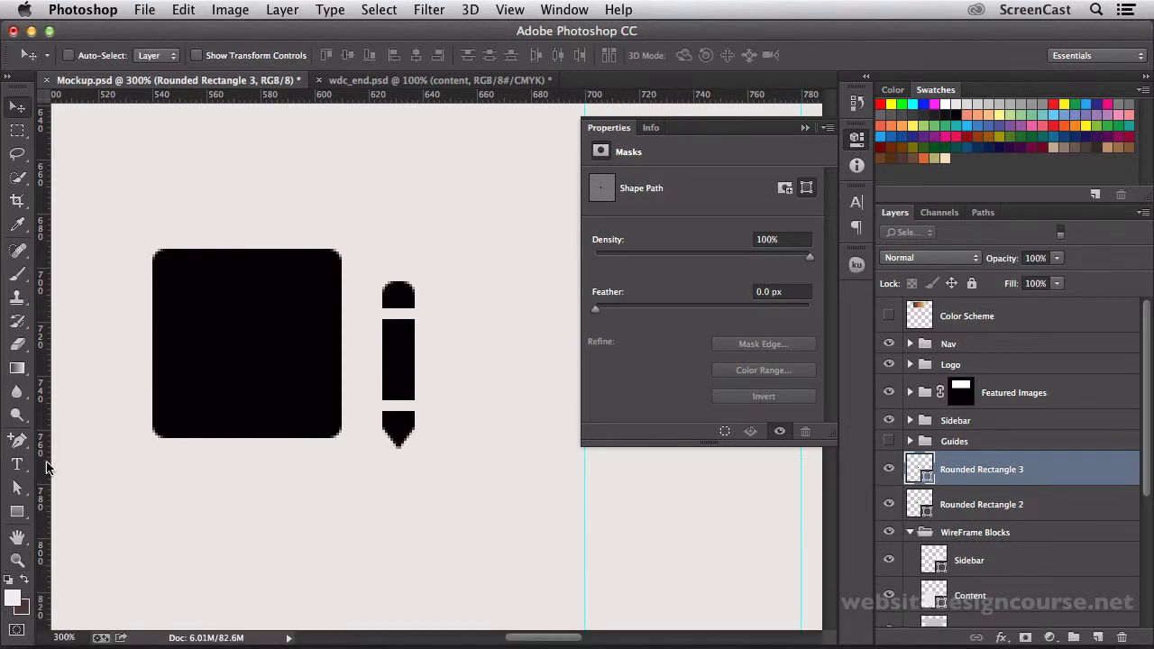
{"action": "key", "text": "super+t"}
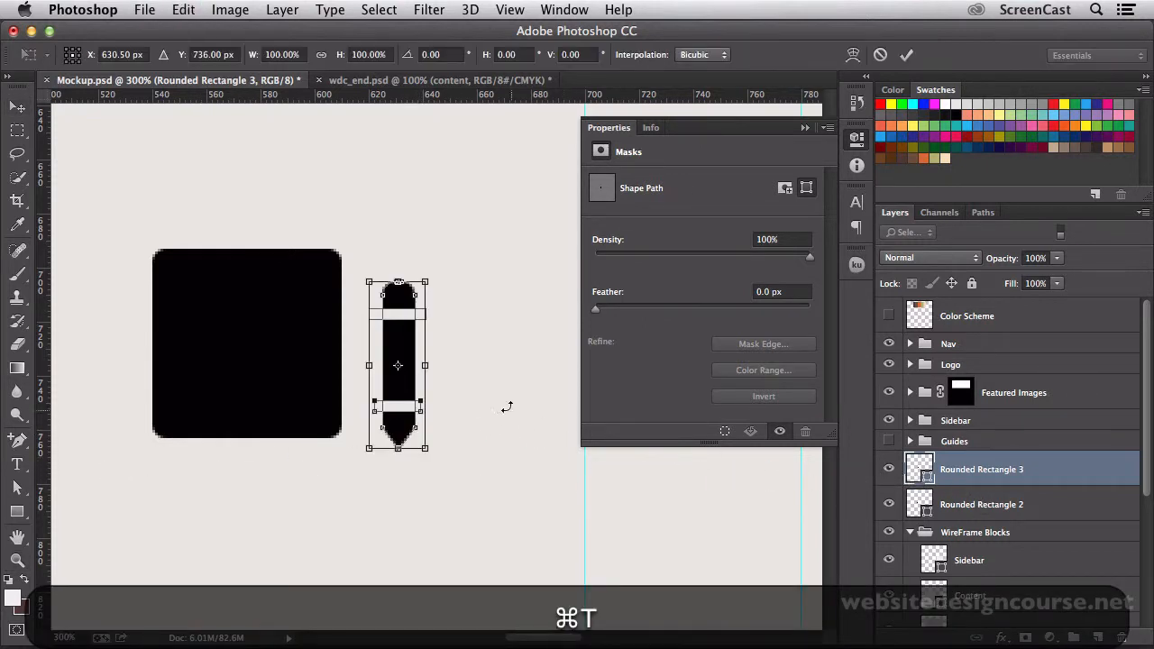
{"action": "left_click_drag", "start_coordinate": [431, 365], "coordinate": [434, 366]}
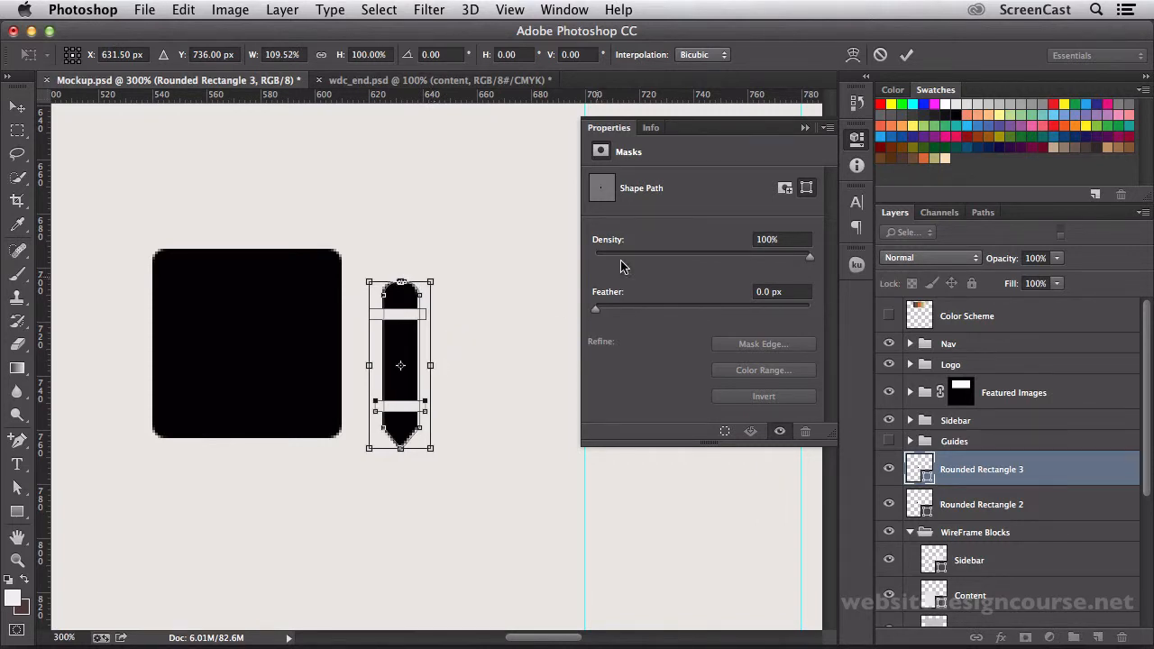
{"action": "left_click", "coordinate": [906, 55]}
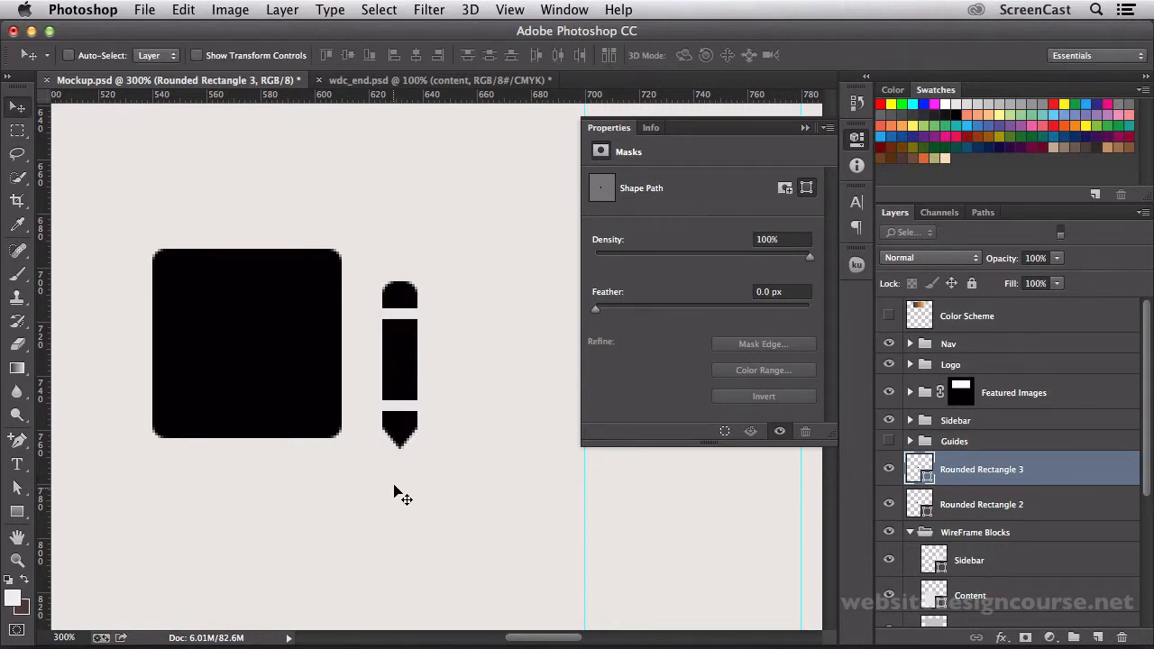
{"action": "key", "text": "super+t"}
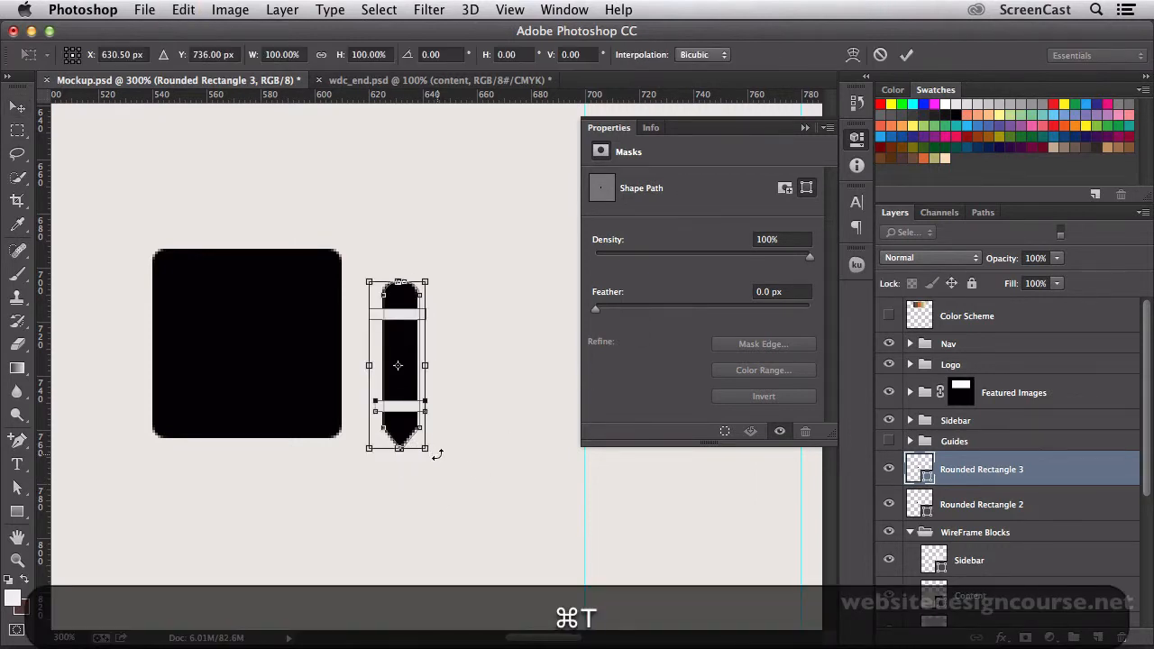
{"action": "key", "text": "shift"}
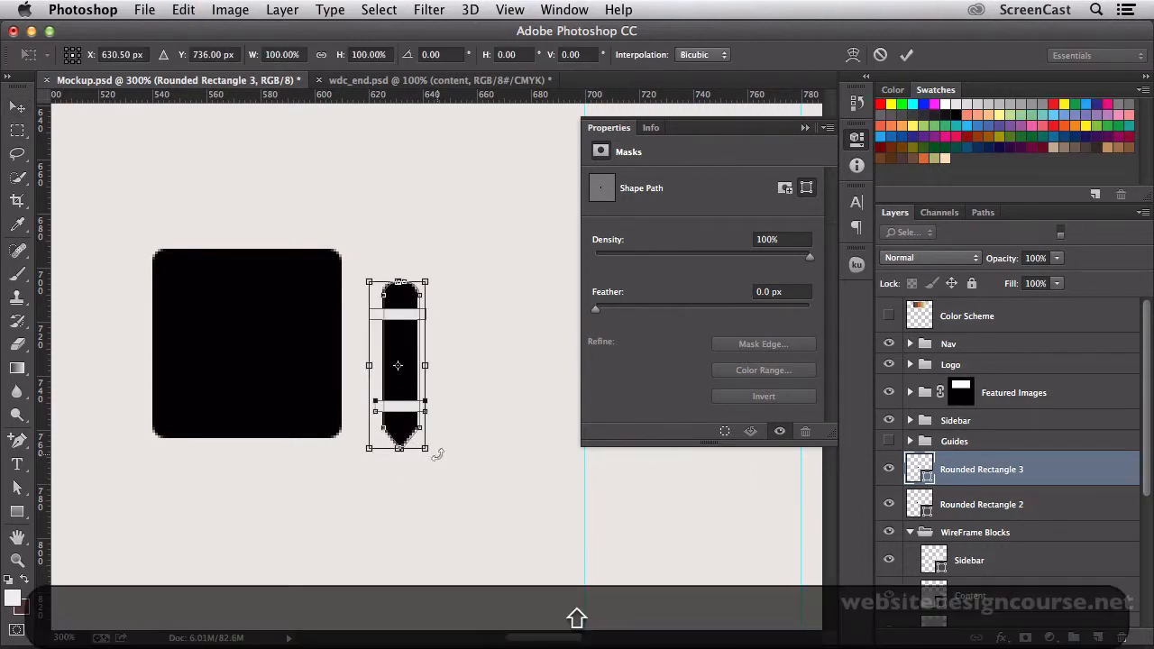
{"action": "left_click_drag", "start_coordinate": [433, 454], "coordinate": [367, 457]}
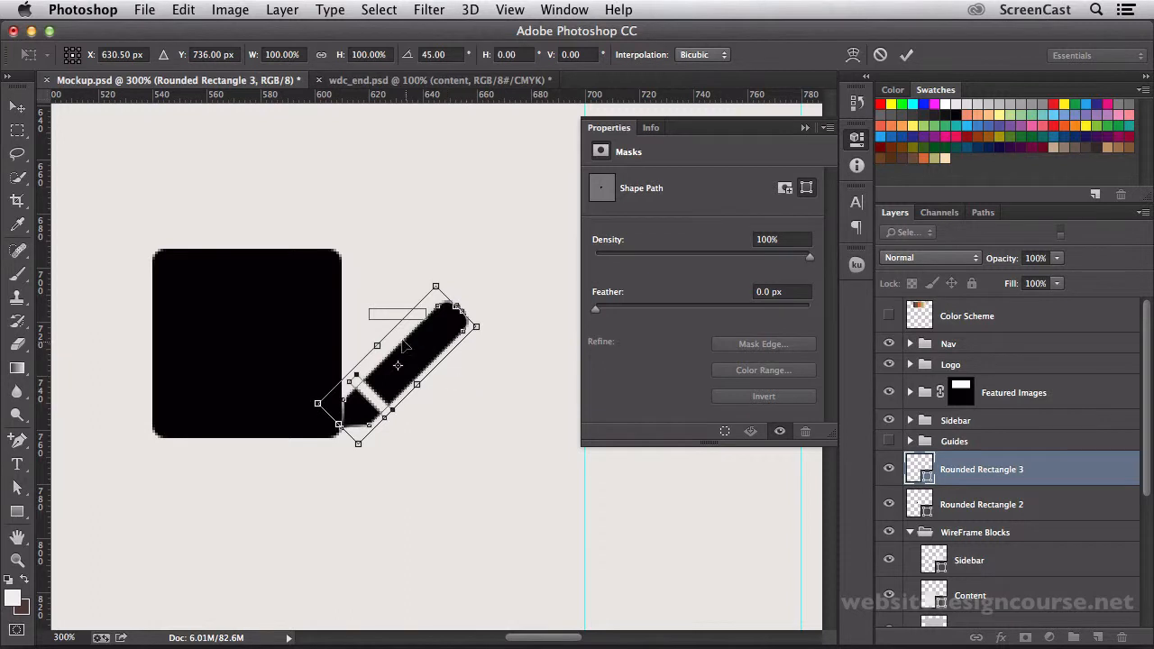
{"action": "key", "text": "super+z"}
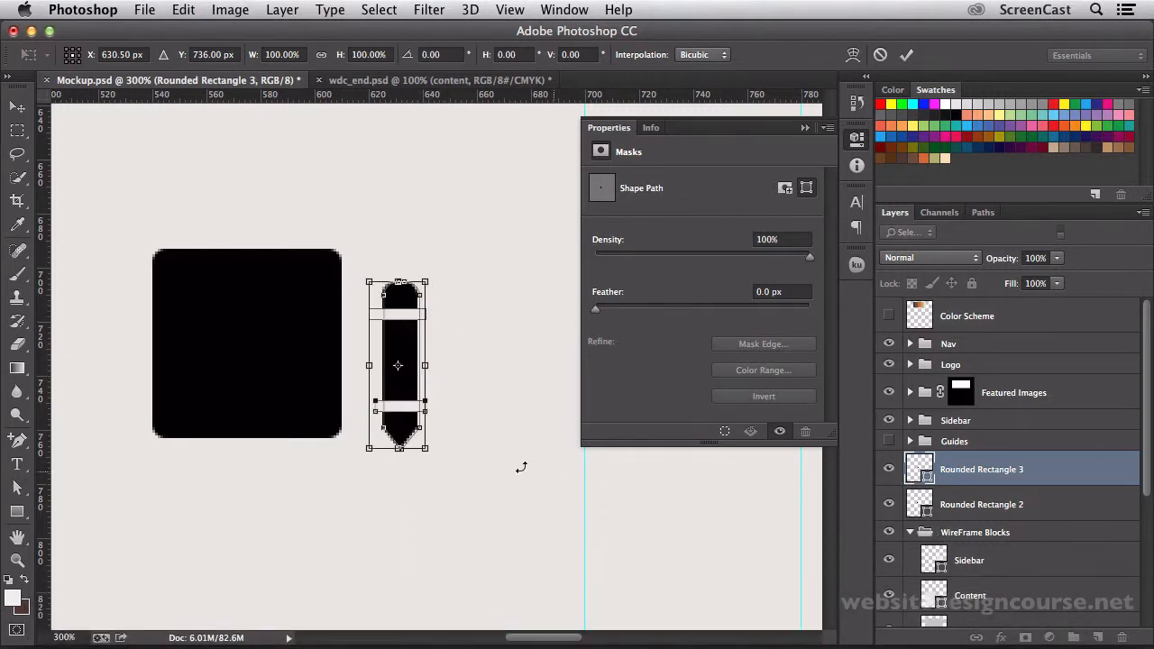
{"action": "left_click", "coordinate": [880, 54]}
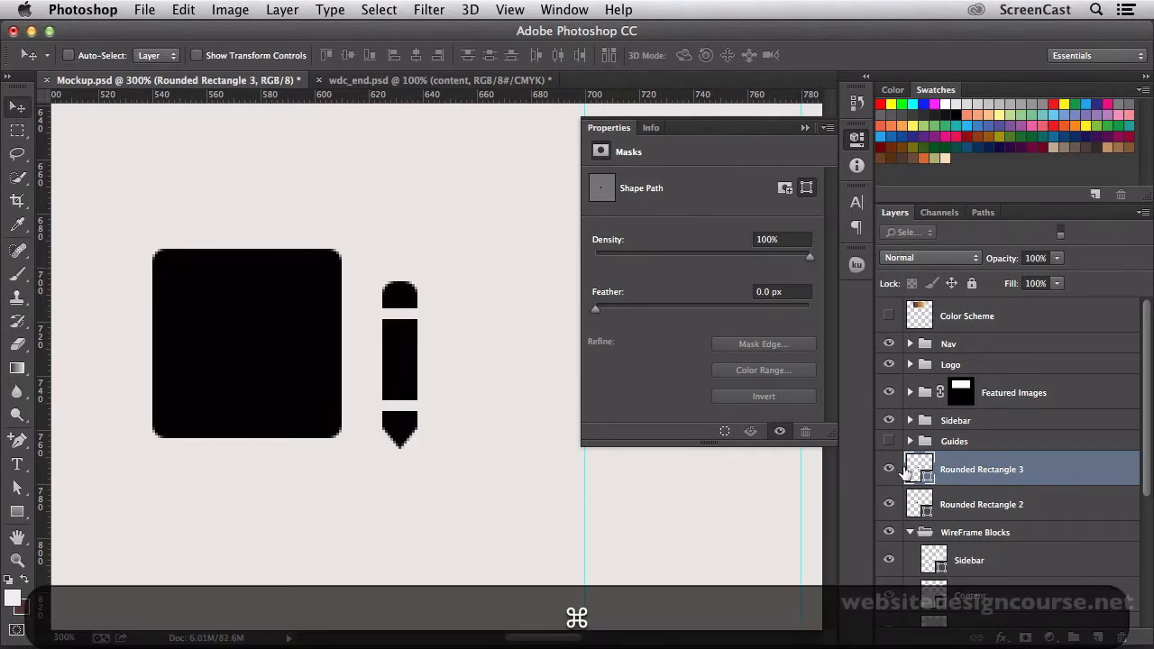
{"action": "key", "text": "super+t"}
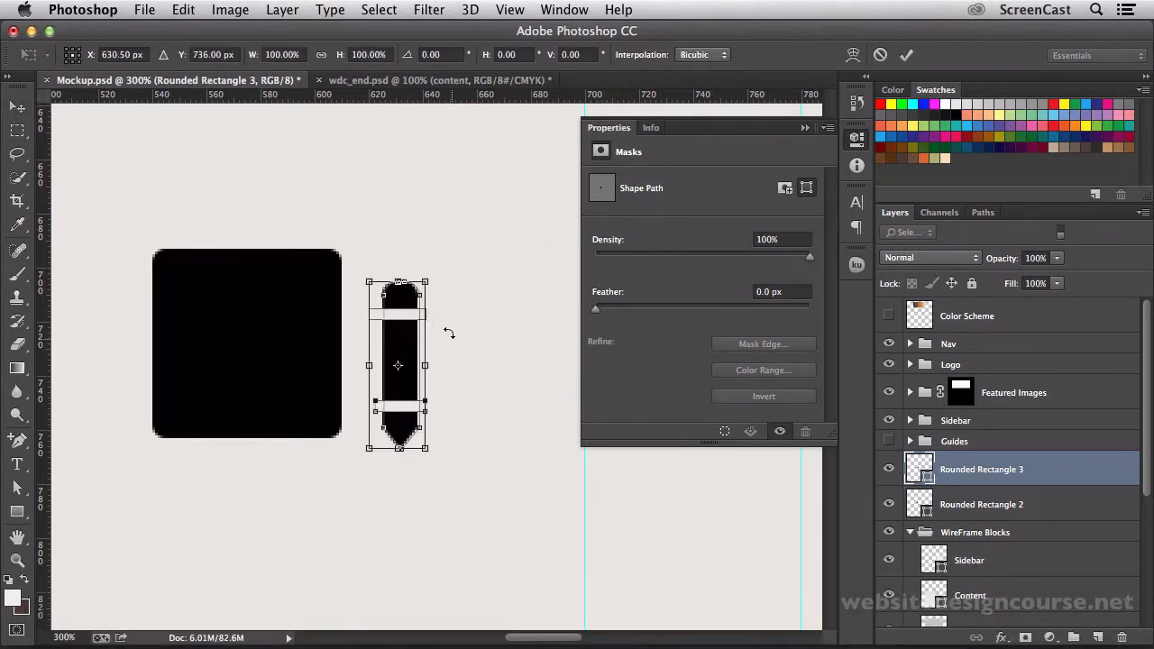
{"action": "left_click_drag", "start_coordinate": [439, 282], "coordinate": [472, 328]}
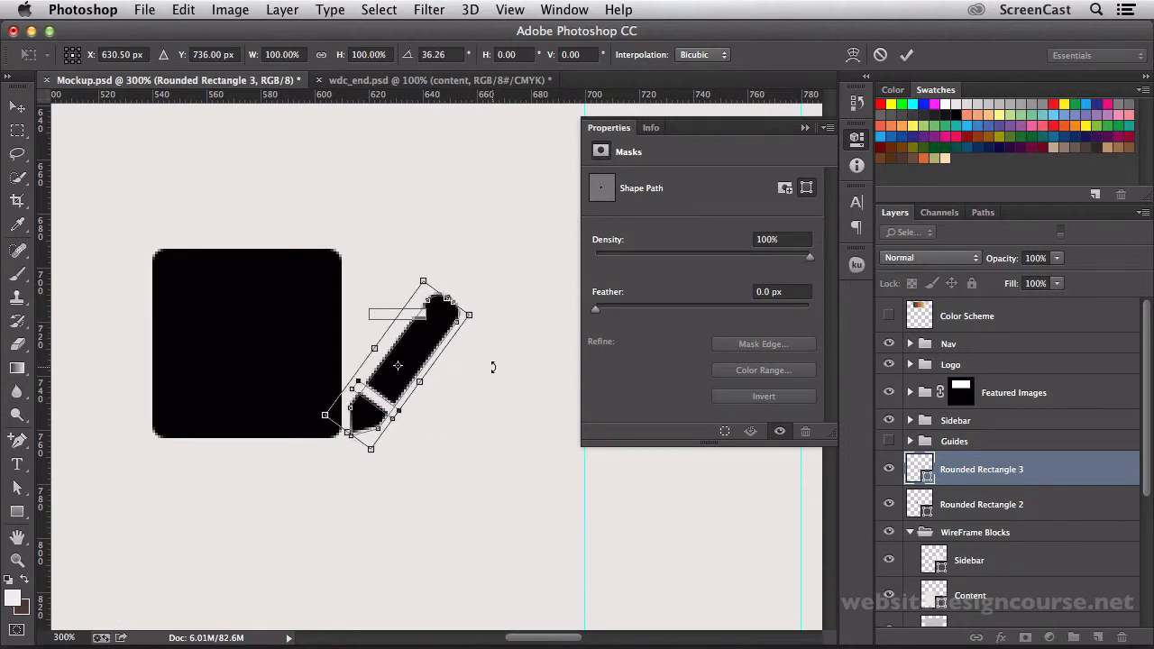
{"action": "key", "text": "super+z"}
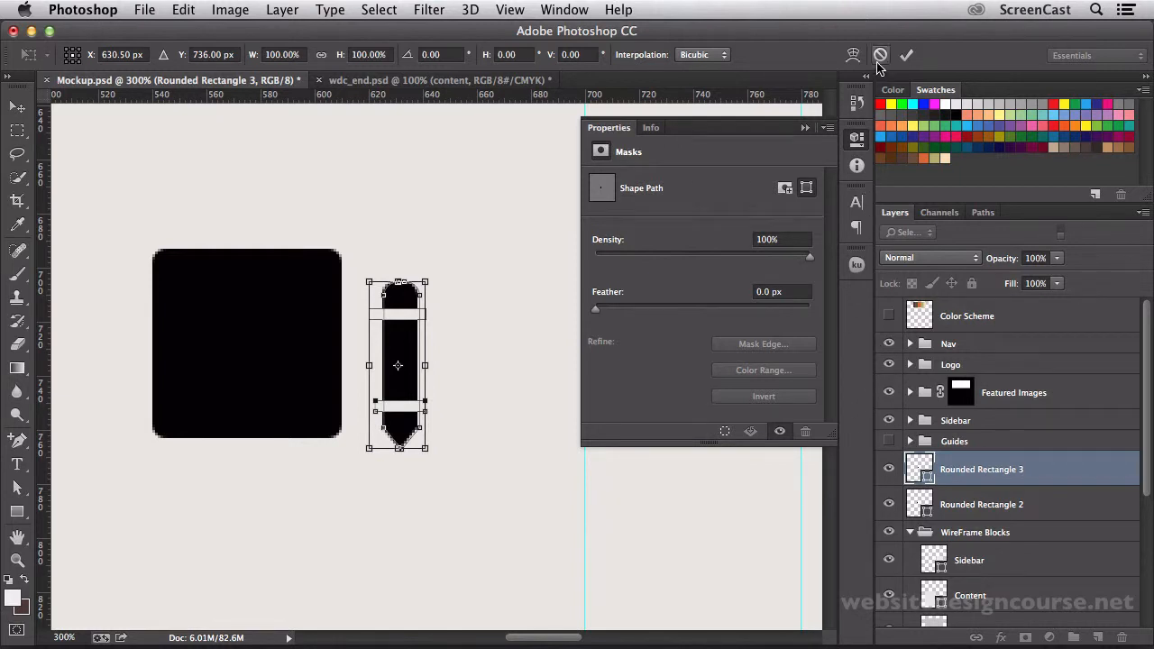
{"action": "key", "text": "shift+super+i"}
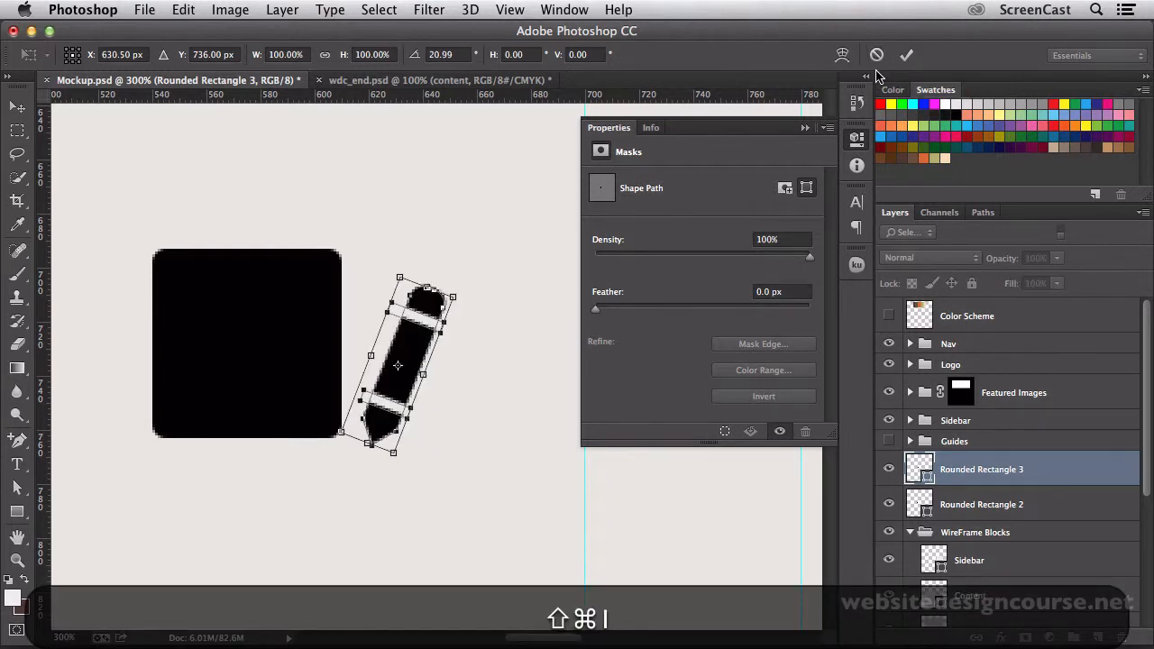
{"action": "left_click", "coordinate": [876, 54]}
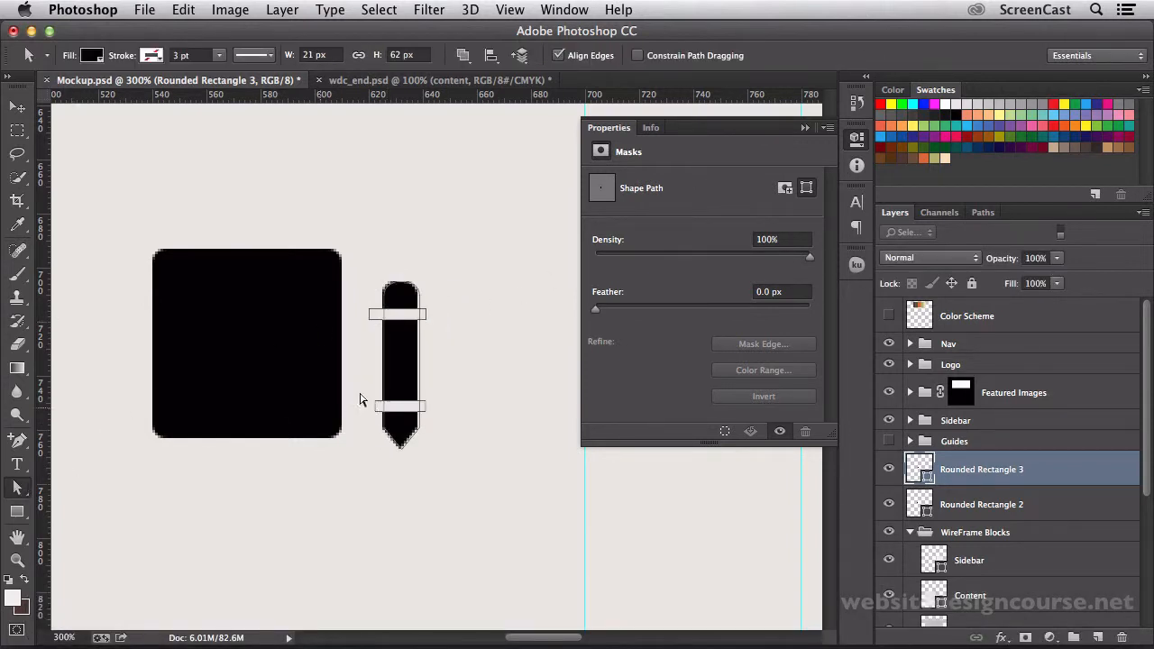
- Select all of the pencil's paths together and rotate them 45 degrees clockwise, accepting the conversion to a regular path
{"action": "left_click", "coordinate": [471, 295]}
{"action": "mouse_move", "coordinate": [475, 241]}
{"action": "left_mouse_down"}
{"action": "mouse_move", "coordinate": [368, 422]}
{"action": "mouse_move", "coordinate": [353, 483]}
{"action": "left_mouse_up"}
{"action": "key", "text": "super+t"}
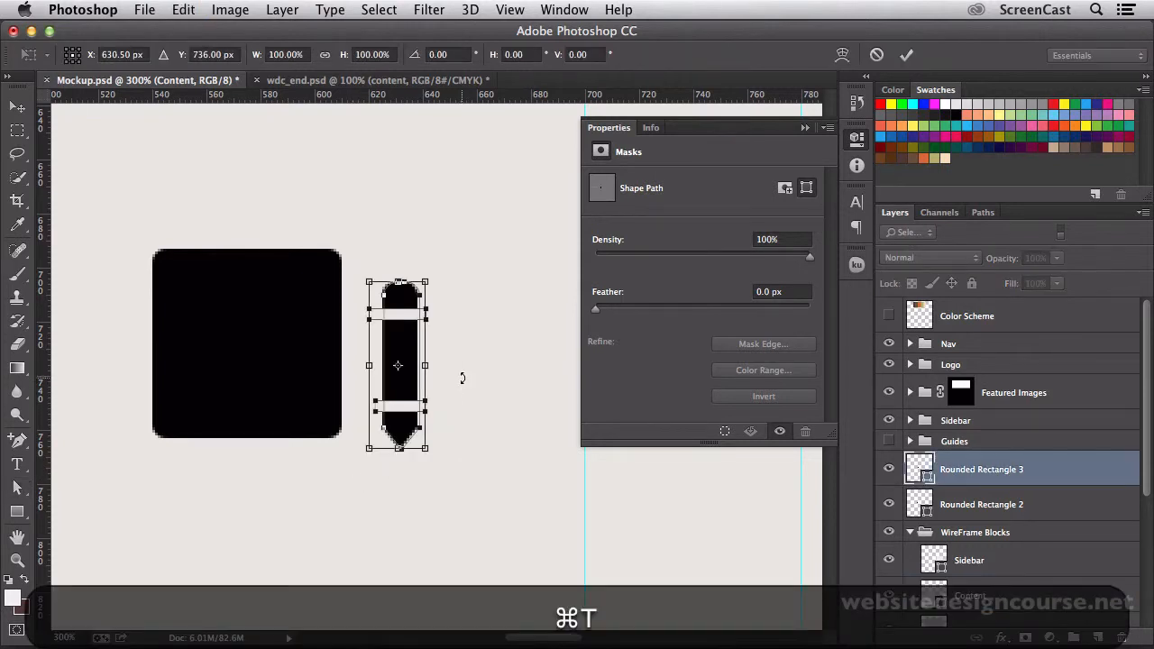
{"action": "left_click_drag", "start_coordinate": [448, 281], "coordinate": [500, 328]}
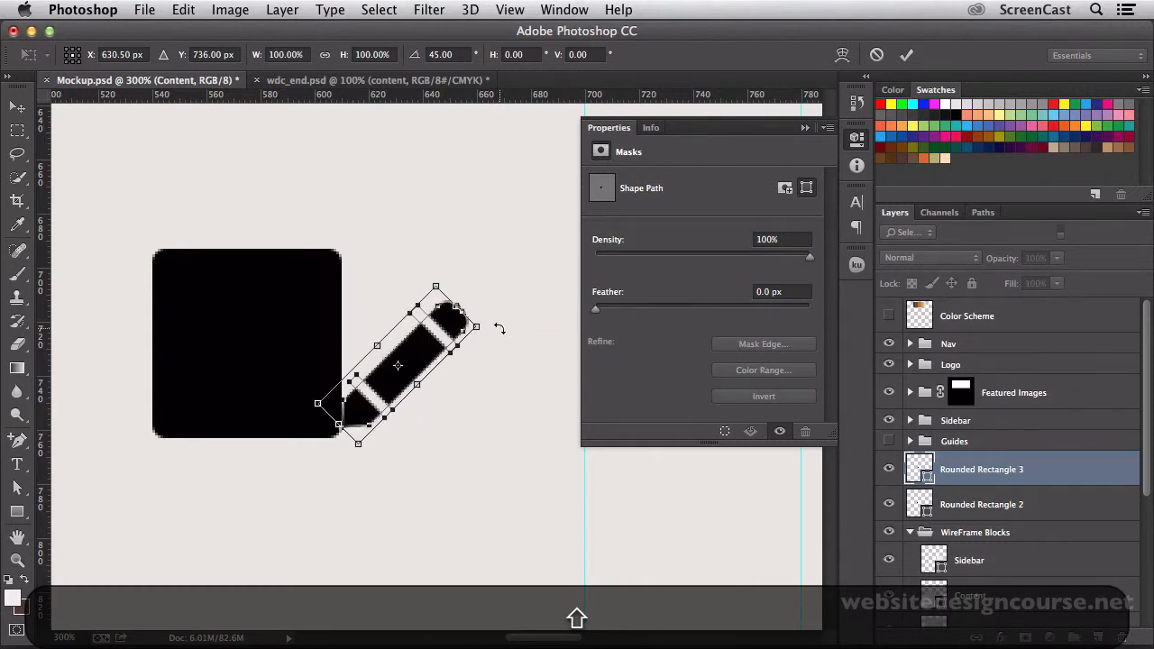
{"action": "left_click", "coordinate": [906, 56]}
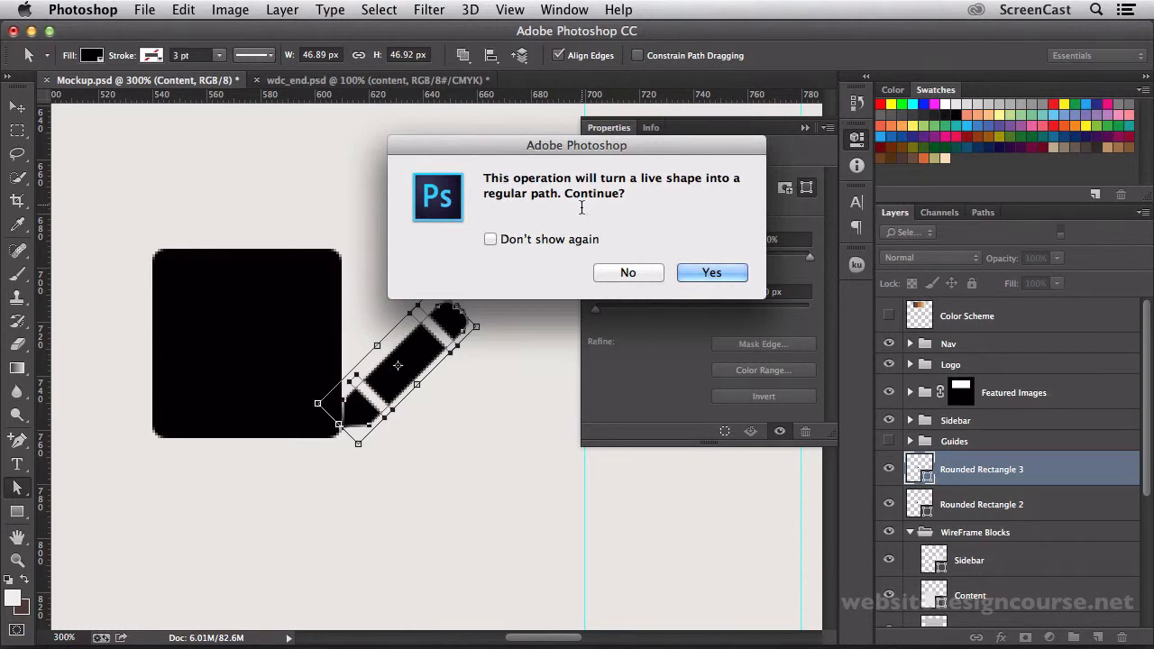
{"action": "left_click", "coordinate": [707, 274]}
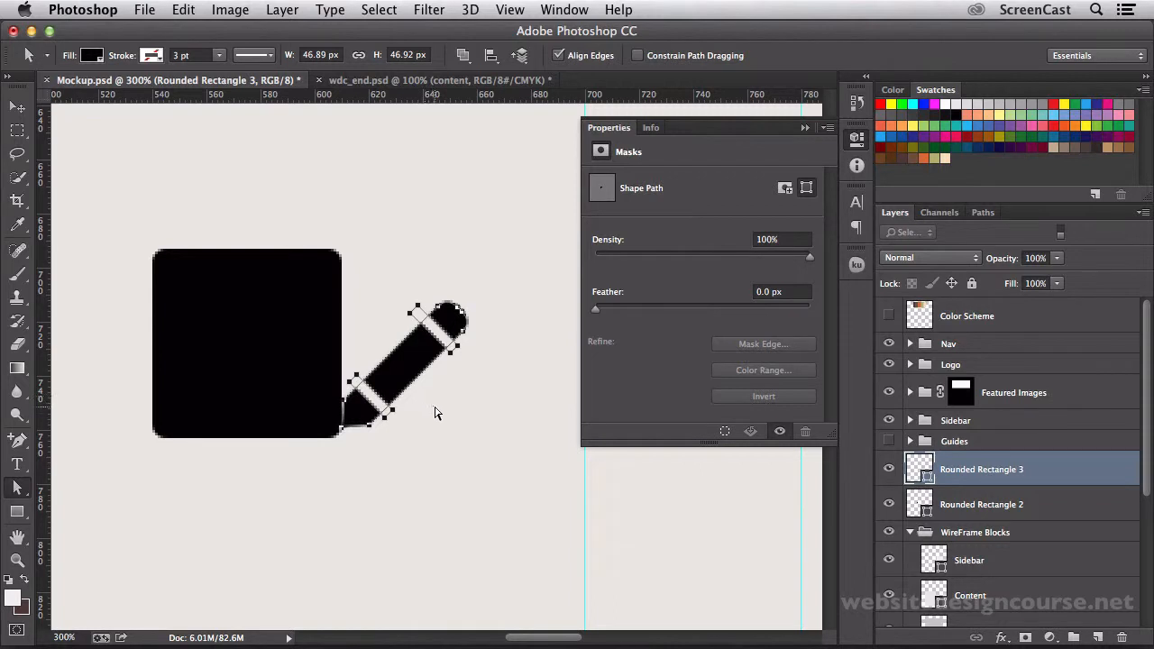
- Move the rotated pencil over the square's lower-right corner, using the Copywriting icon in wdc_end.psd as reference
{"action": "left_click", "coordinate": [17, 106]}
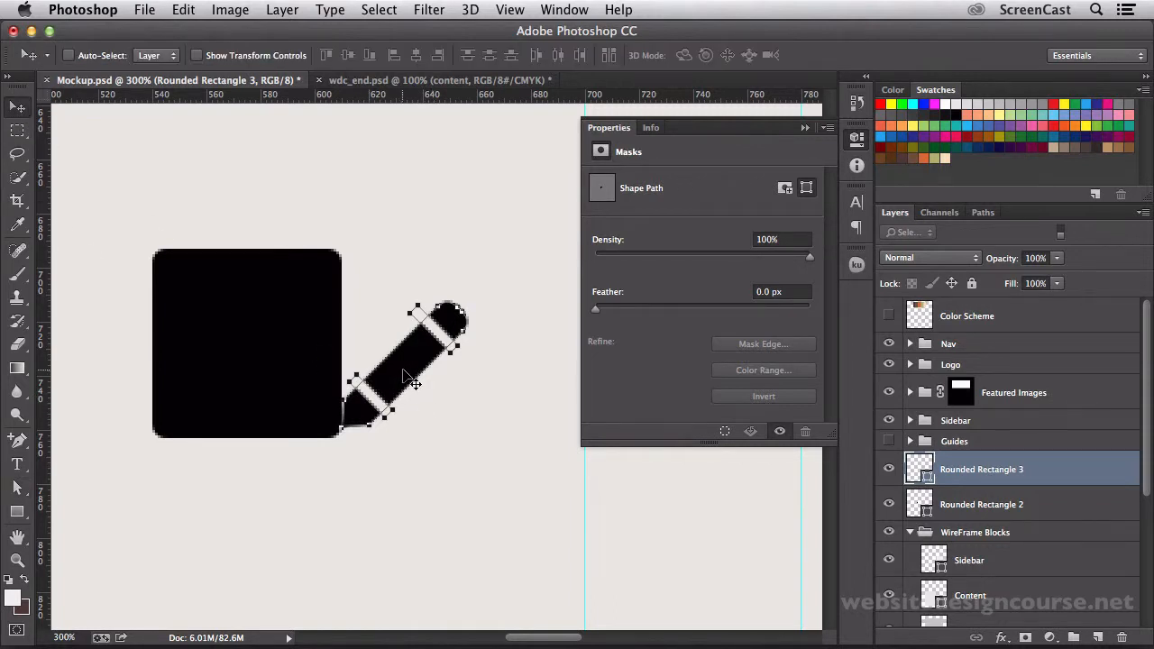
{"action": "left_click_drag", "start_coordinate": [409, 373], "coordinate": [315, 395]}
{"action": "left_click", "coordinate": [407, 81]}
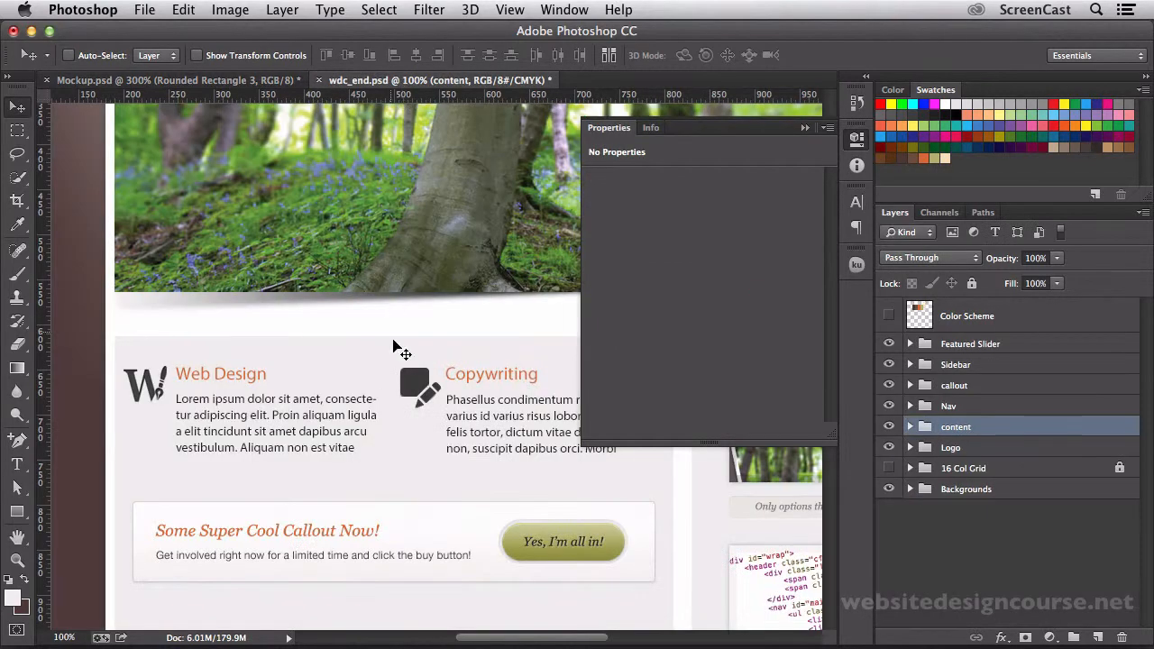
{"action": "left_click", "coordinate": [229, 83]}
{"action": "left_click_drag", "start_coordinate": [364, 364], "coordinate": [367, 369]}
{"action": "left_click_drag", "start_coordinate": [281, 458], "coordinate": [277, 462]}
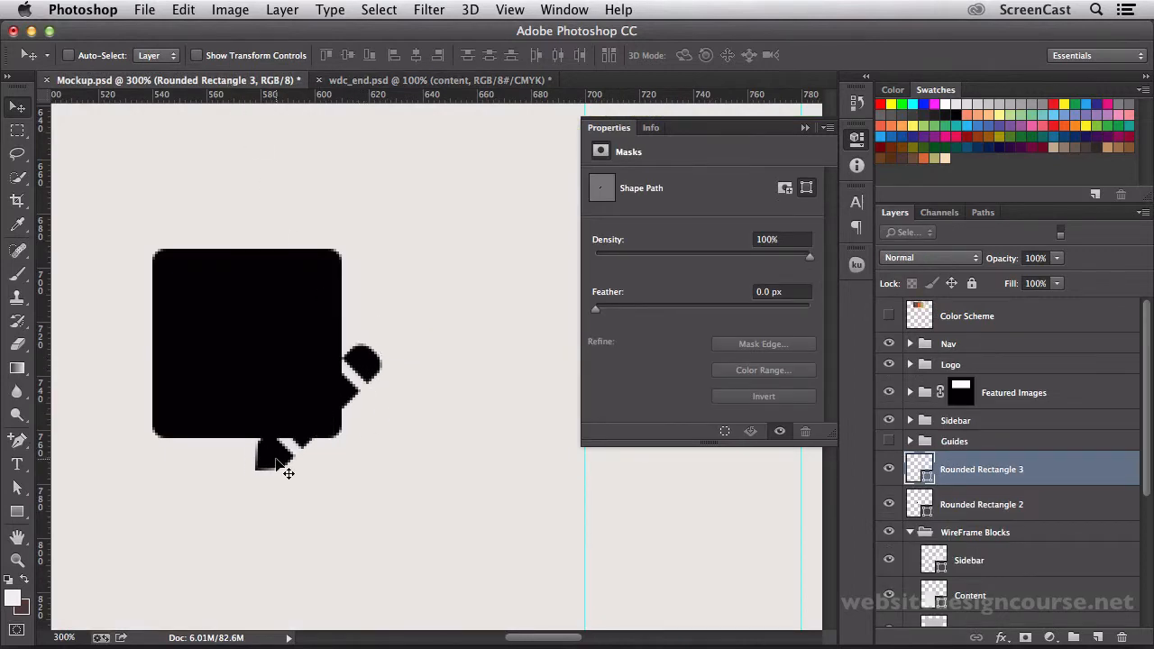
- Change the pencil shape's fill color to dark red so it contrasts with the black square
{"action": "double_click", "coordinate": [917, 471]}
{"action": "left_click_drag", "start_coordinate": [509, 411], "coordinate": [532, 365]}
{"action": "left_click", "coordinate": [703, 233]}
{"action": "key", "text": "v"}
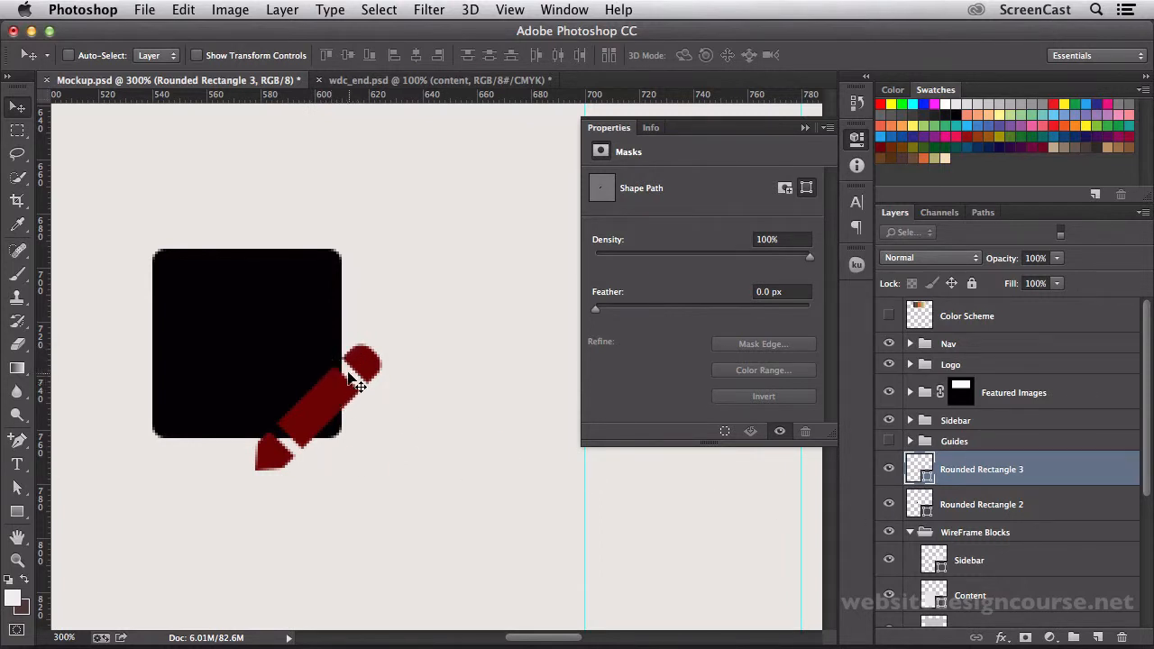
- Add anchor points to the black square's right and bottom edges, just outside where the pencil crosses them
{"action": "key", "text": "z"}
{"action": "left_click_drag", "start_coordinate": [369, 393], "coordinate": [348, 386]}
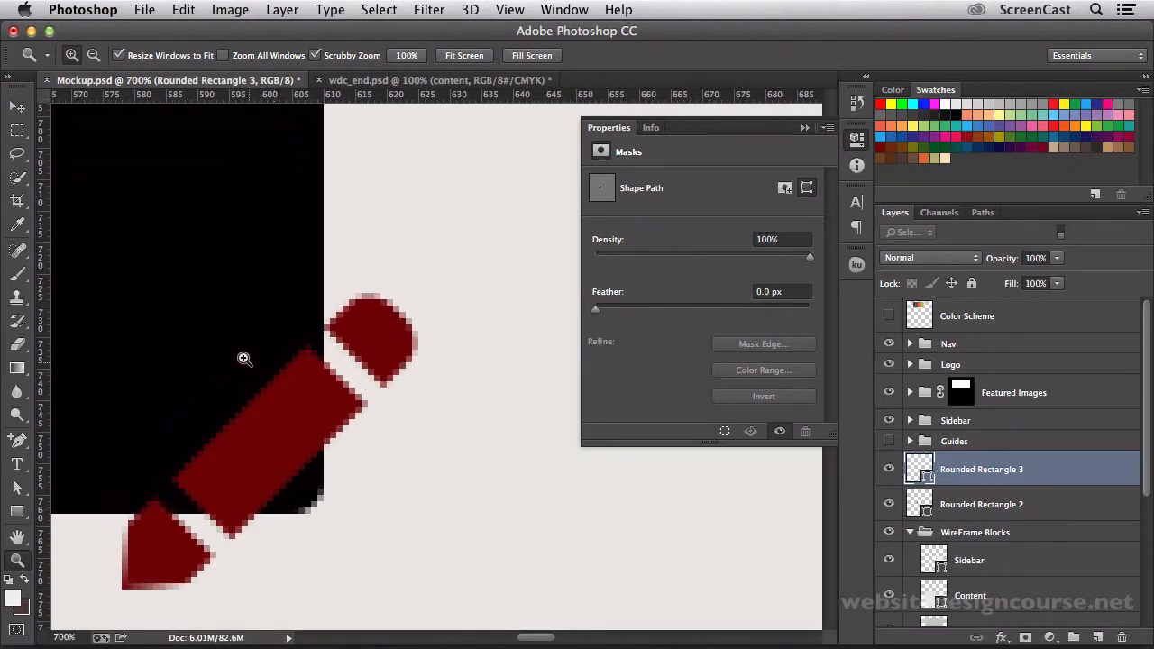
{"action": "key", "text": "super+space"}
{"action": "left_click", "coordinate": [279, 373], "text": "alt"}
{"action": "left_click", "coordinate": [279, 373], "text": "alt"}
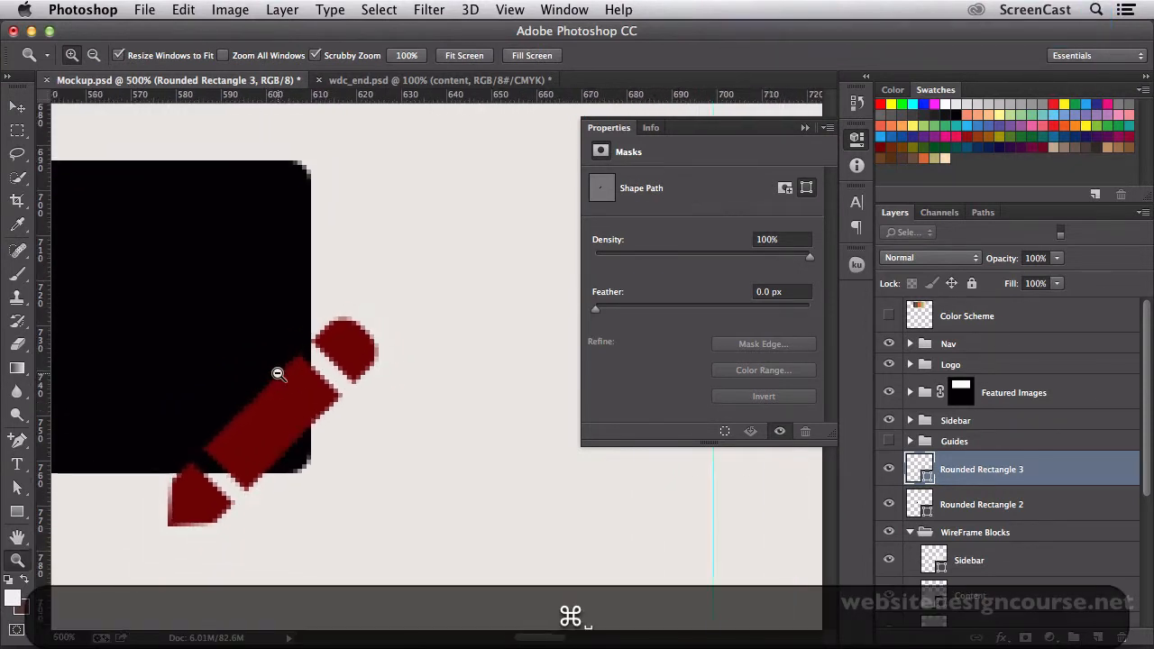
{"action": "left_click", "coordinate": [277, 373], "text": "alt"}
{"action": "key", "text": "alt+super"}
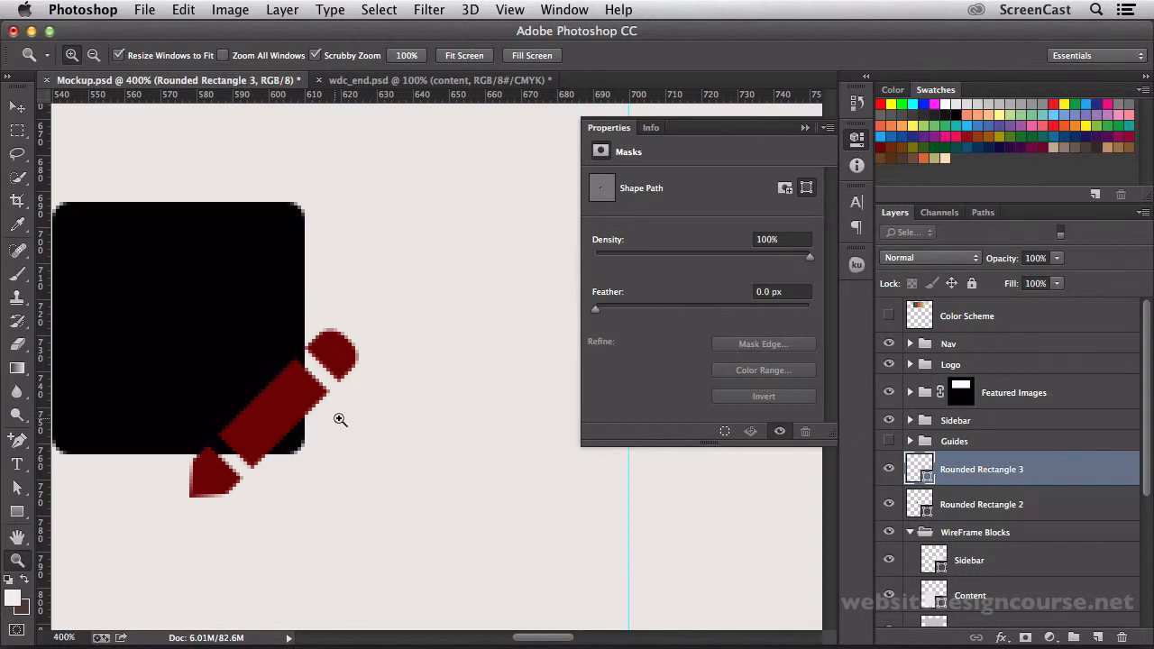
{"action": "left_click", "coordinate": [901, 504]}
{"action": "left_click", "coordinate": [889, 504]}
{"action": "left_click", "coordinate": [890, 508]}
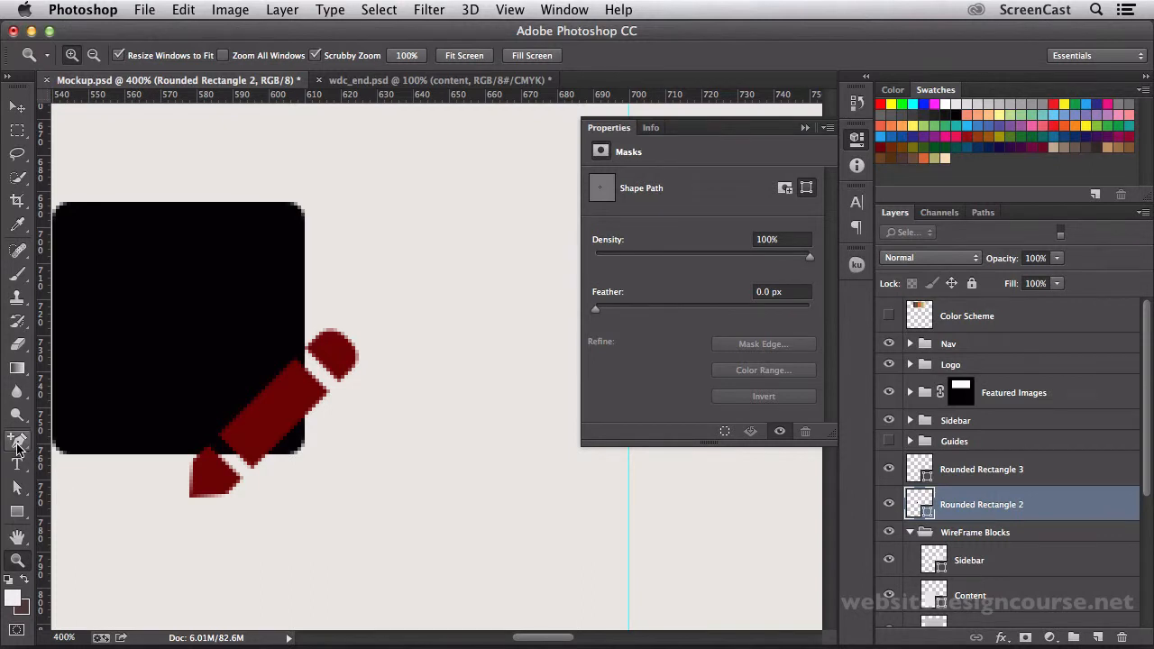
{"action": "left_click", "coordinate": [16, 443]}
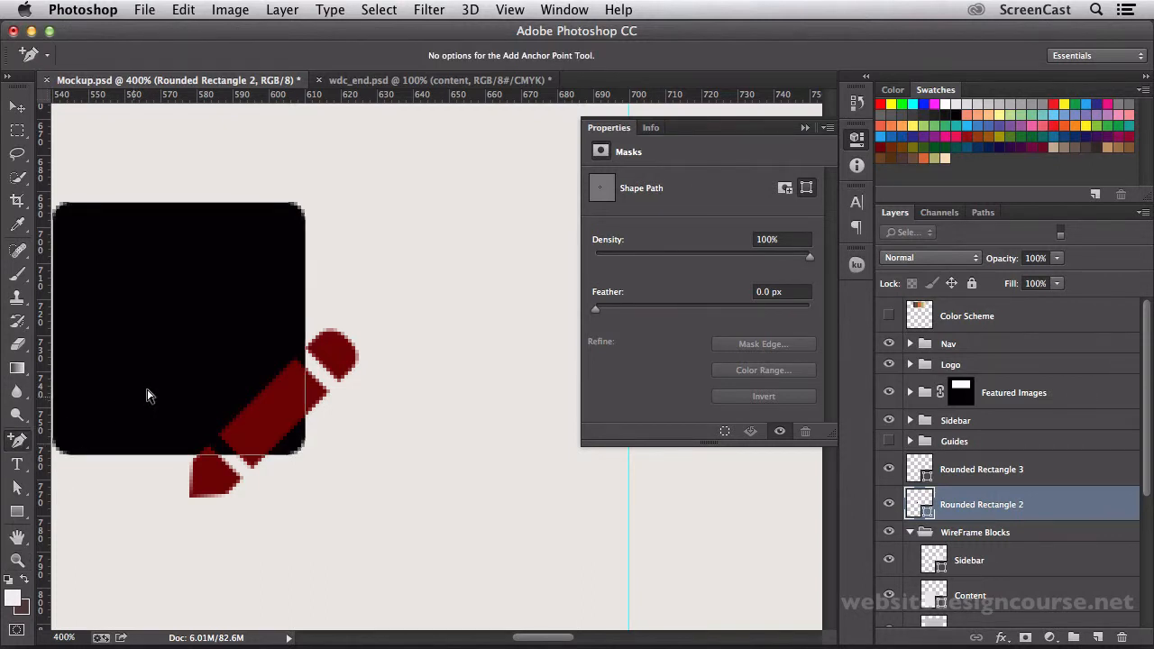
{"action": "left_click", "coordinate": [306, 320]}
{"action": "left_click", "coordinate": [167, 454]}
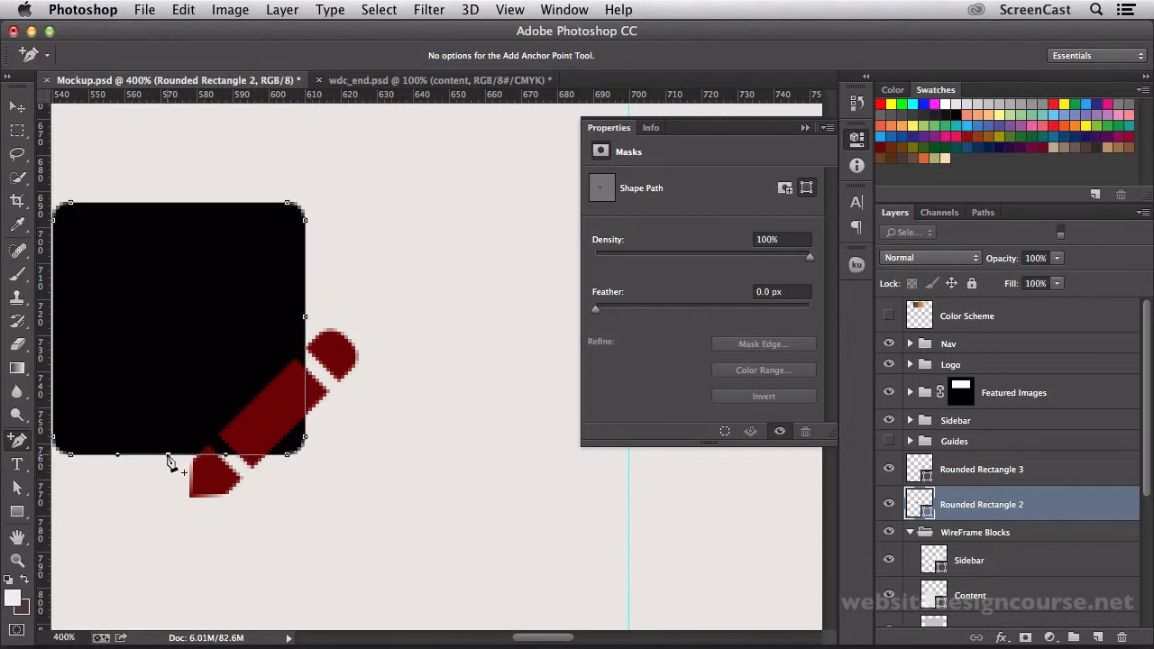
- Delete the anchor points around the black square's lower-right corner to cut it off diagonally beside the pencil
{"action": "left_click", "coordinate": [17, 488]}
{"action": "left_click_drag", "start_coordinate": [328, 473], "coordinate": [285, 436]}
{"action": "key", "text": "shift"}
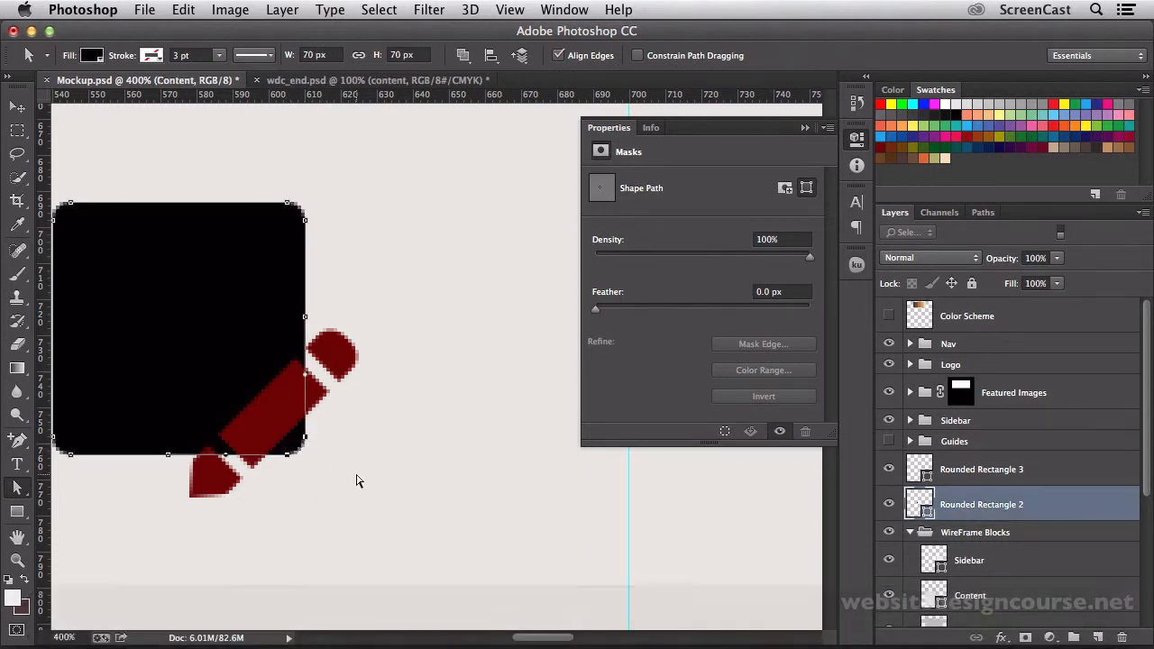
{"action": "key", "text": "BackSpace"}
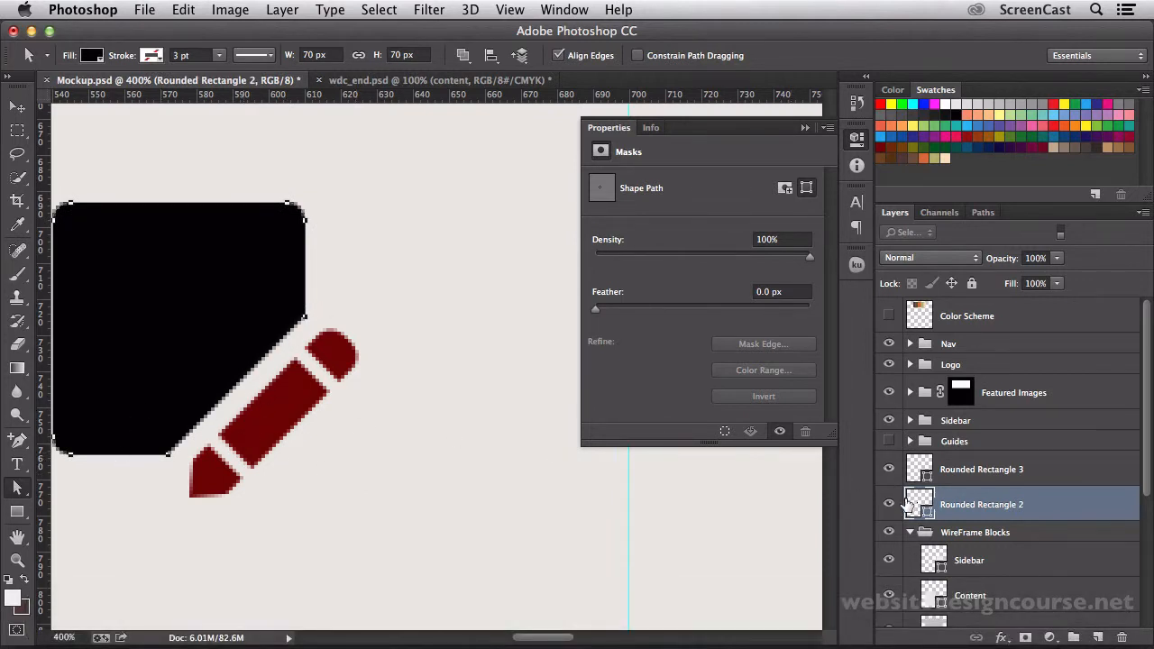
- Change the pencil shape's fill color to black to match the square
{"action": "left_click", "coordinate": [914, 477]}
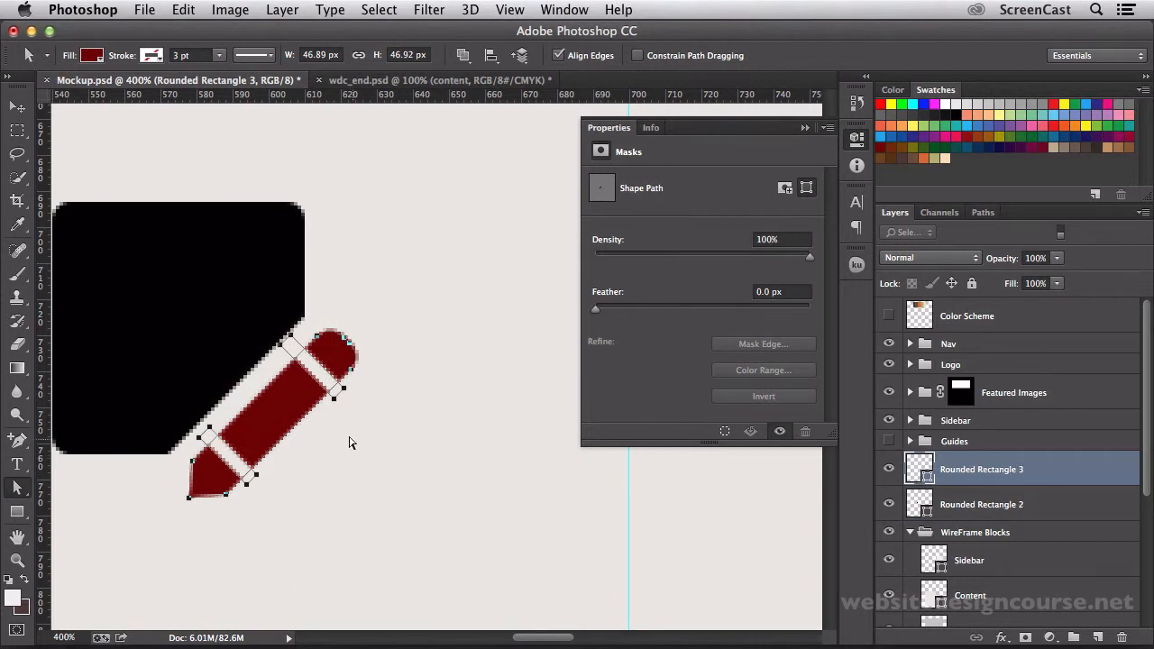
{"action": "double_click", "coordinate": [913, 474]}
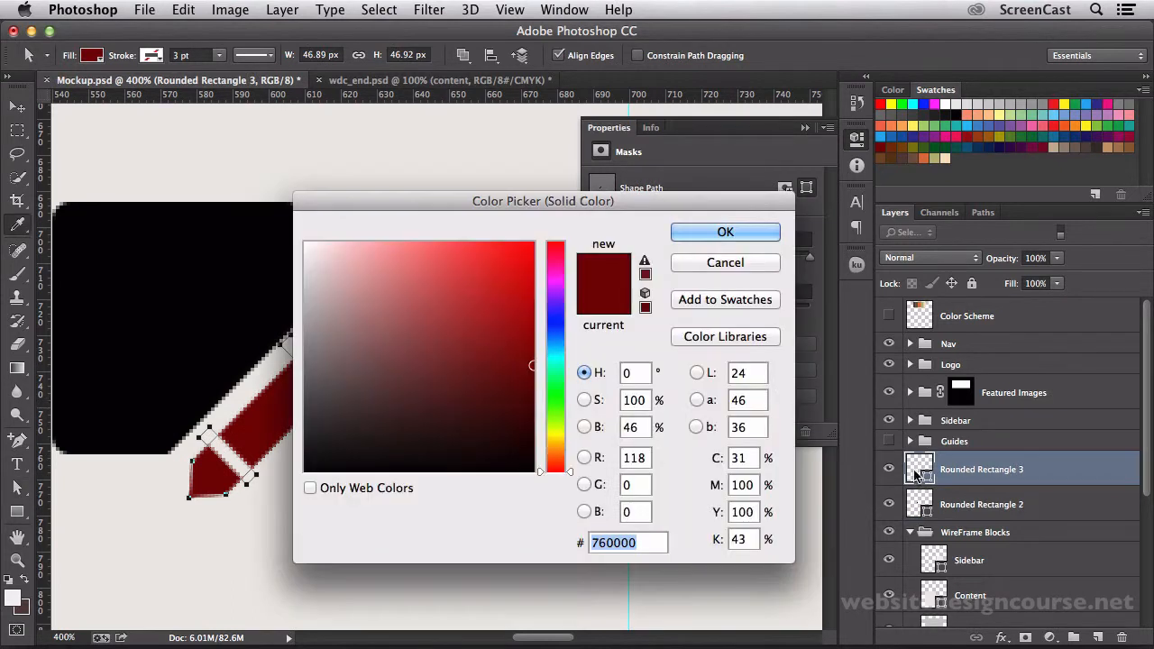
{"action": "left_click_drag", "start_coordinate": [484, 407], "coordinate": [536, 473]}
{"action": "left_click", "coordinate": [725, 233]}
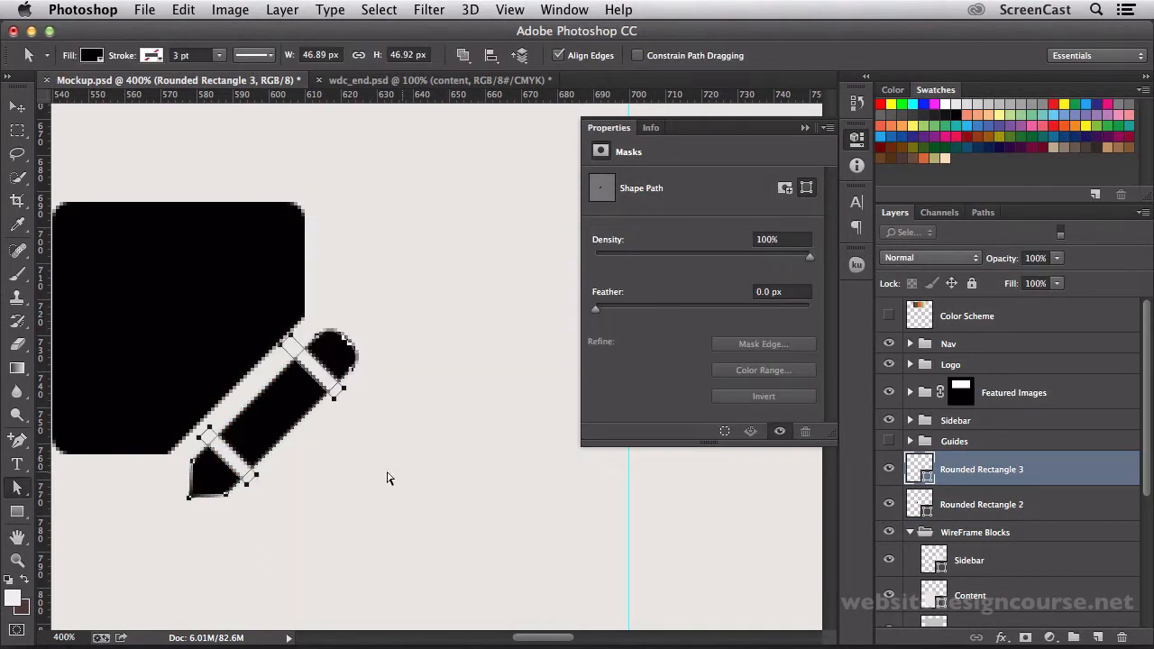
- Convert the Rounded Rectangle 2 and Rounded Rectangle 3 layers into one smart object and check it by toggling its visibility
{"action": "key", "text": "super+1"}
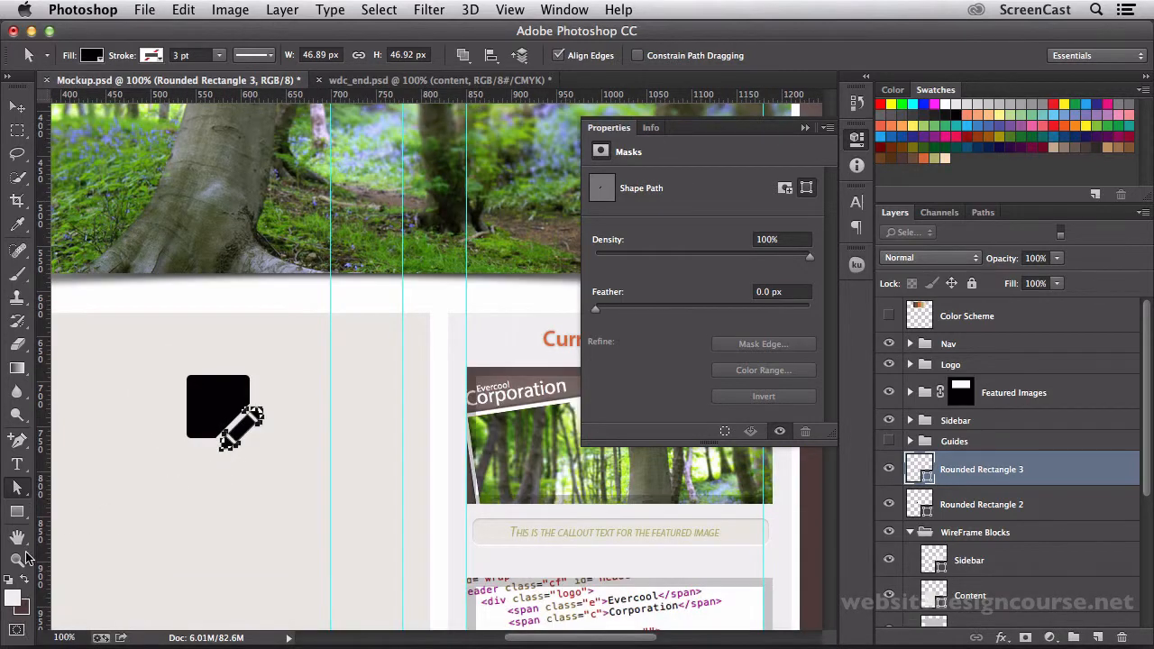
{"action": "left_click", "coordinate": [20, 559]}
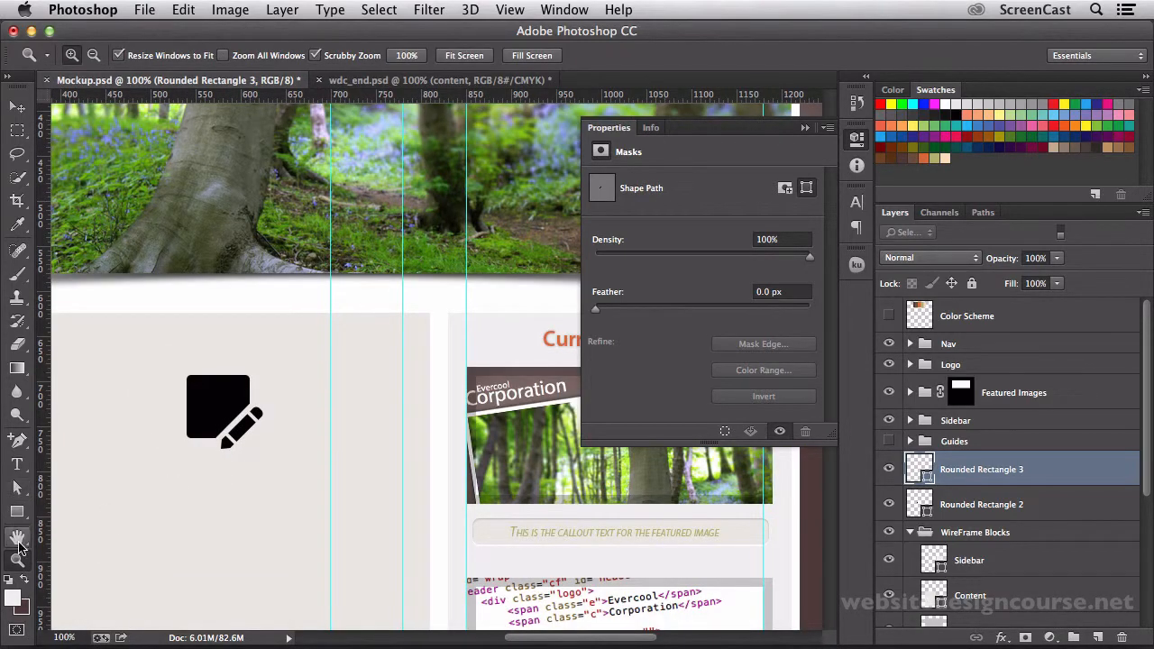
{"action": "key", "text": "space"}
{"action": "left_click_drag", "start_coordinate": [119, 528], "coordinate": [347, 566]}
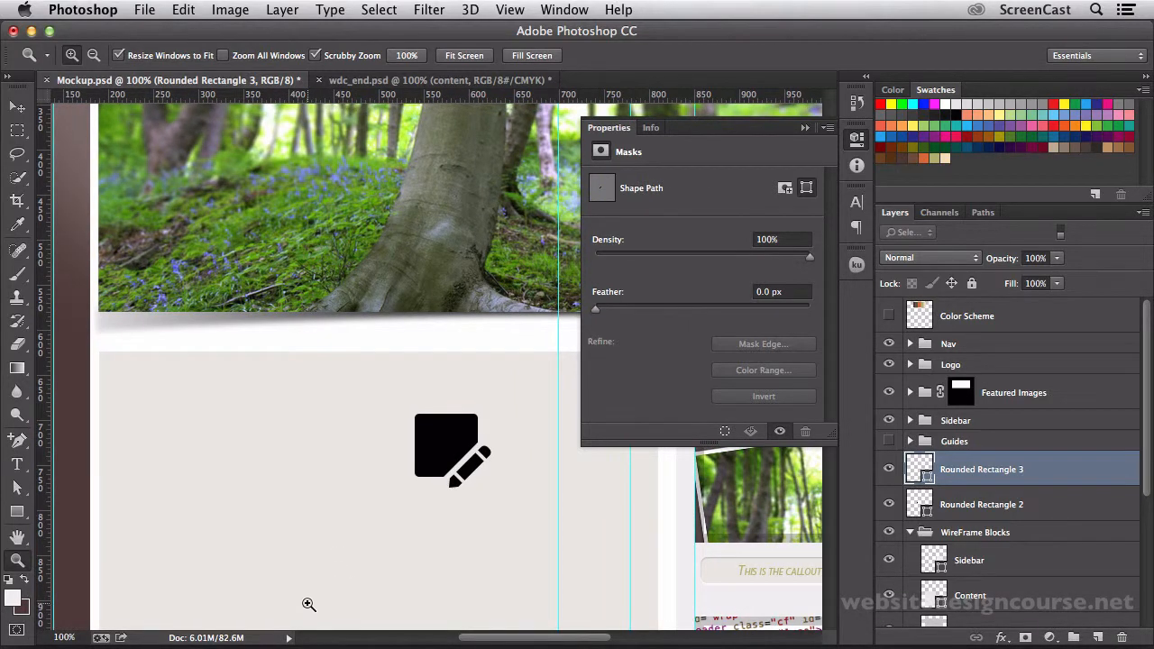
{"action": "left_click", "coordinate": [983, 508]}
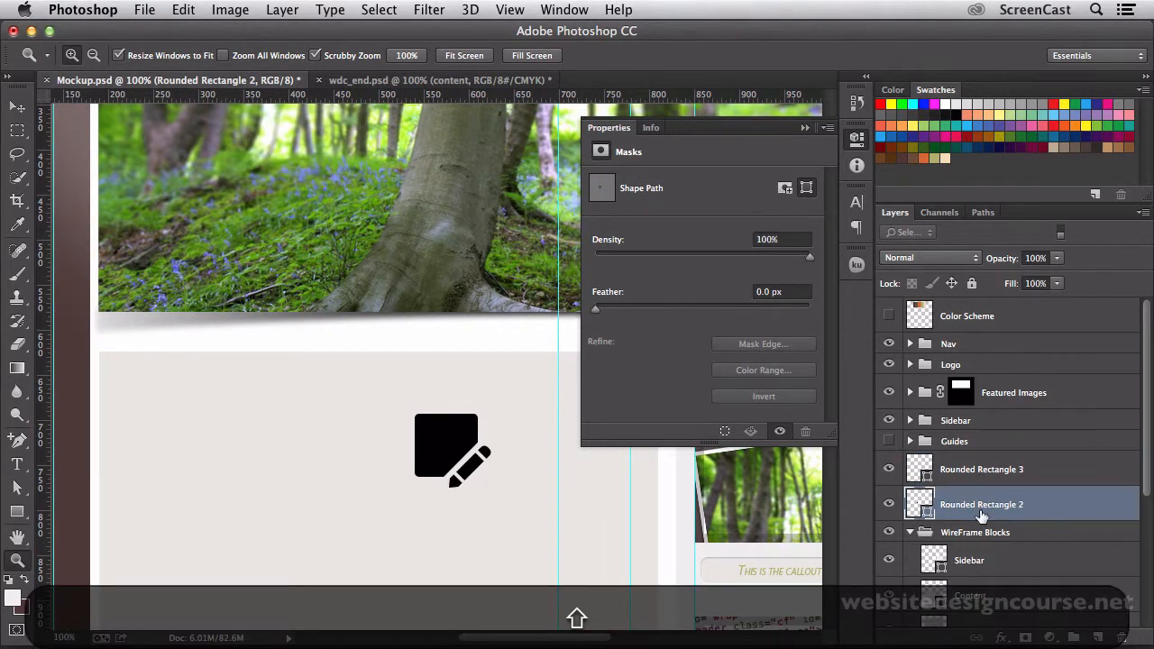
{"action": "left_click", "coordinate": [971, 482], "text": "shift"}
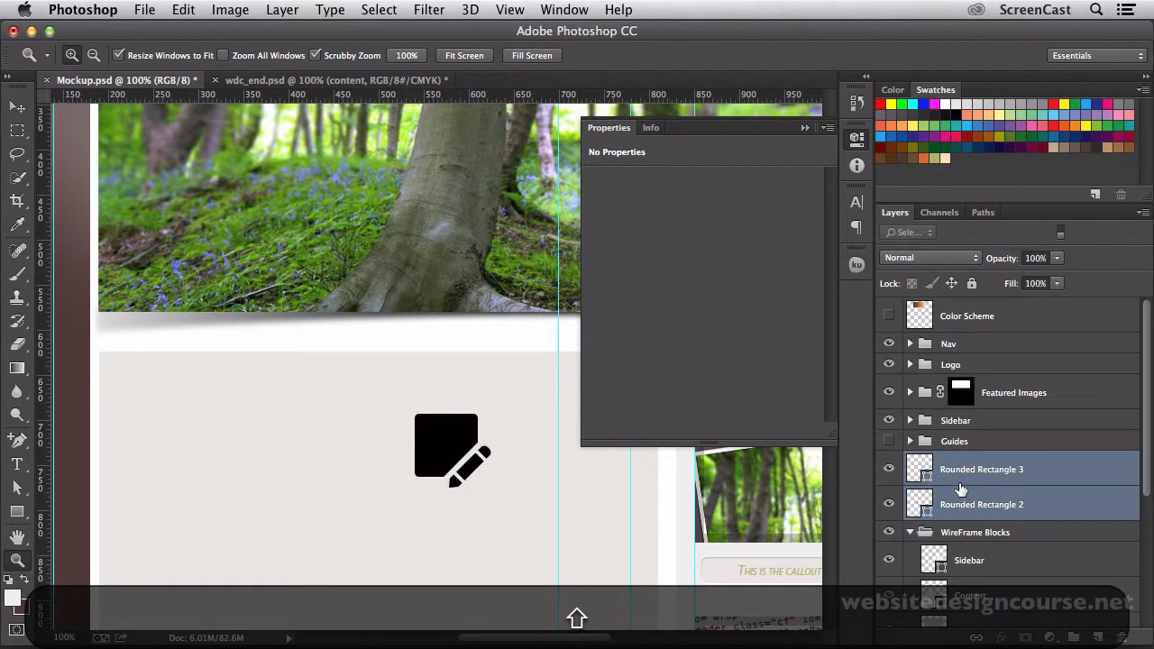
{"action": "right_click", "coordinate": [961, 478]}
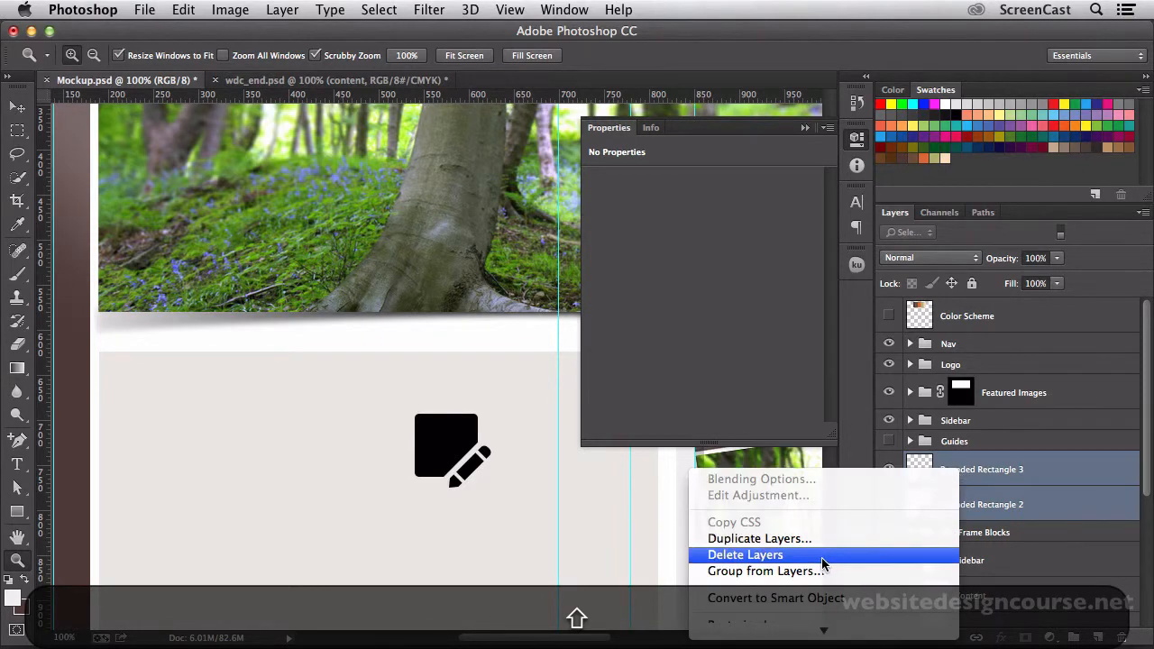
{"action": "left_click", "coordinate": [816, 599]}
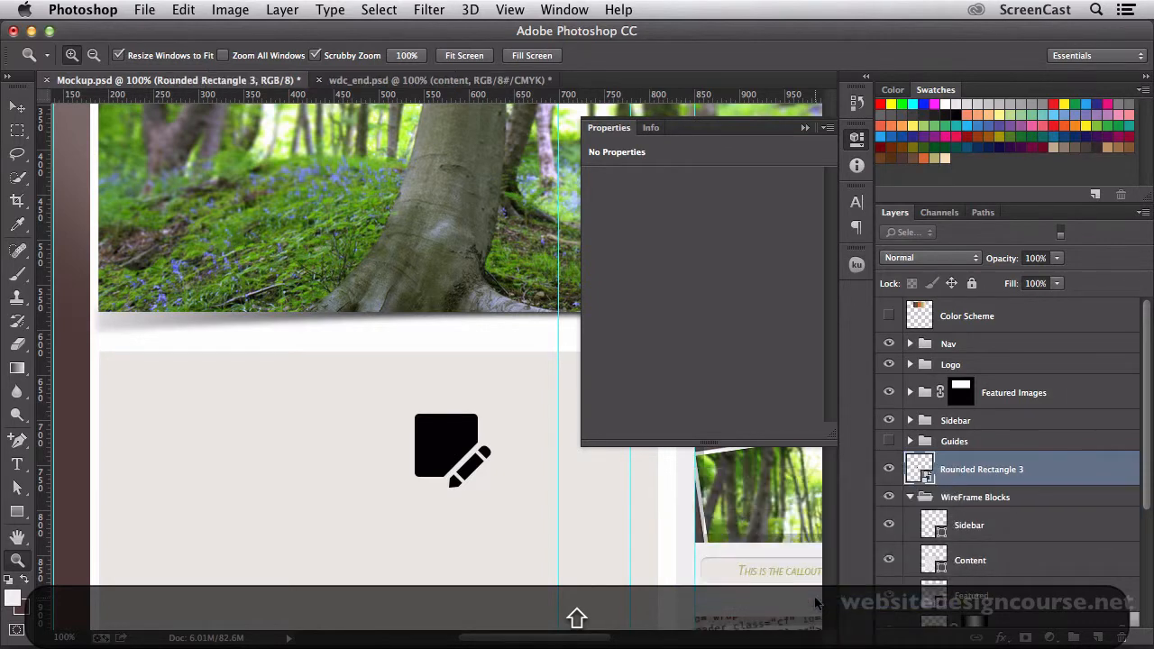
{"action": "left_click", "coordinate": [888, 471]}
{"action": "left_click", "coordinate": [888, 471]}
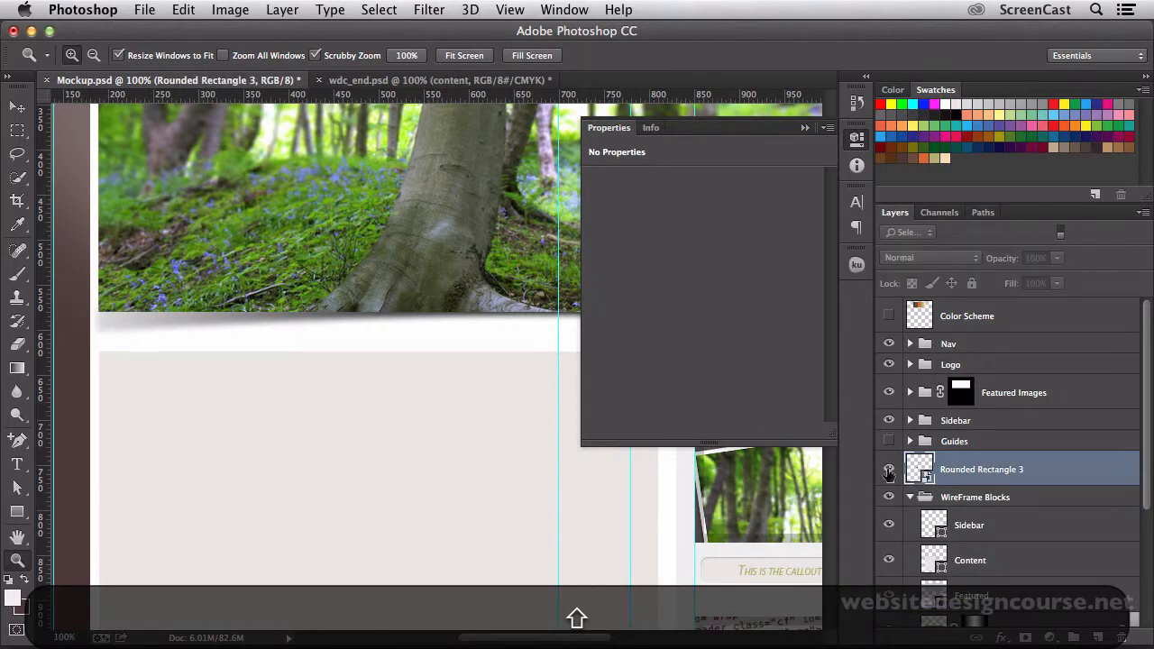
{"action": "left_click", "coordinate": [888, 471]}
{"action": "left_click", "coordinate": [888, 470]}
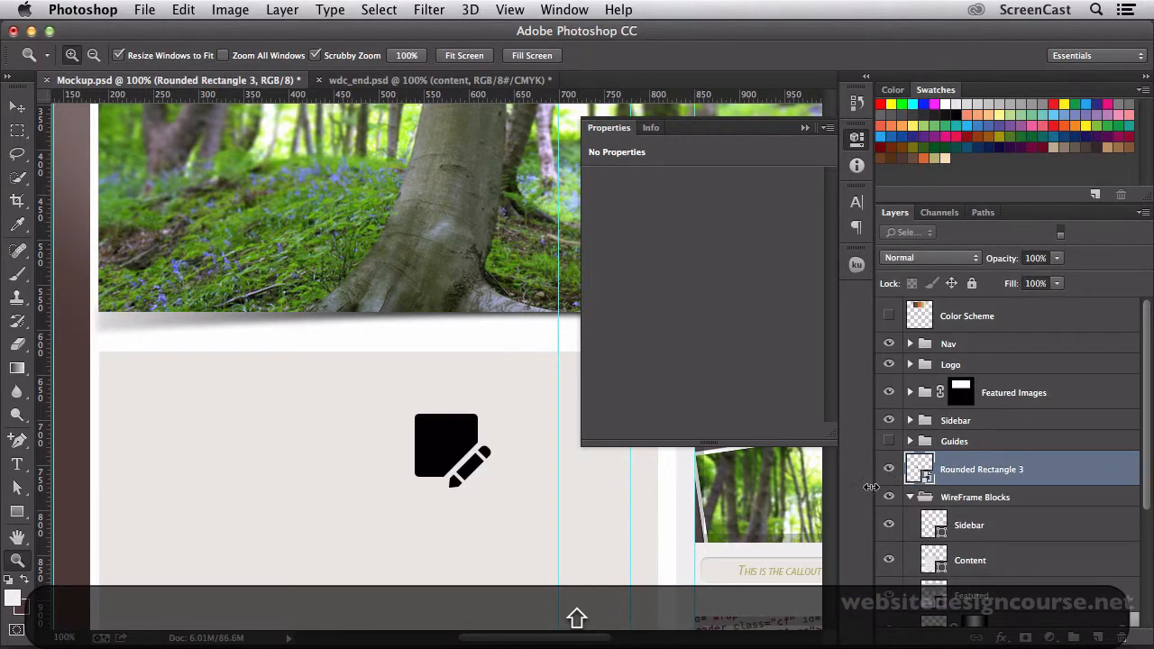
- Move the combined pencil icon up and to the left within the content block, comparing its placement with wdc_end.psd
{"action": "left_click", "coordinate": [856, 137]}
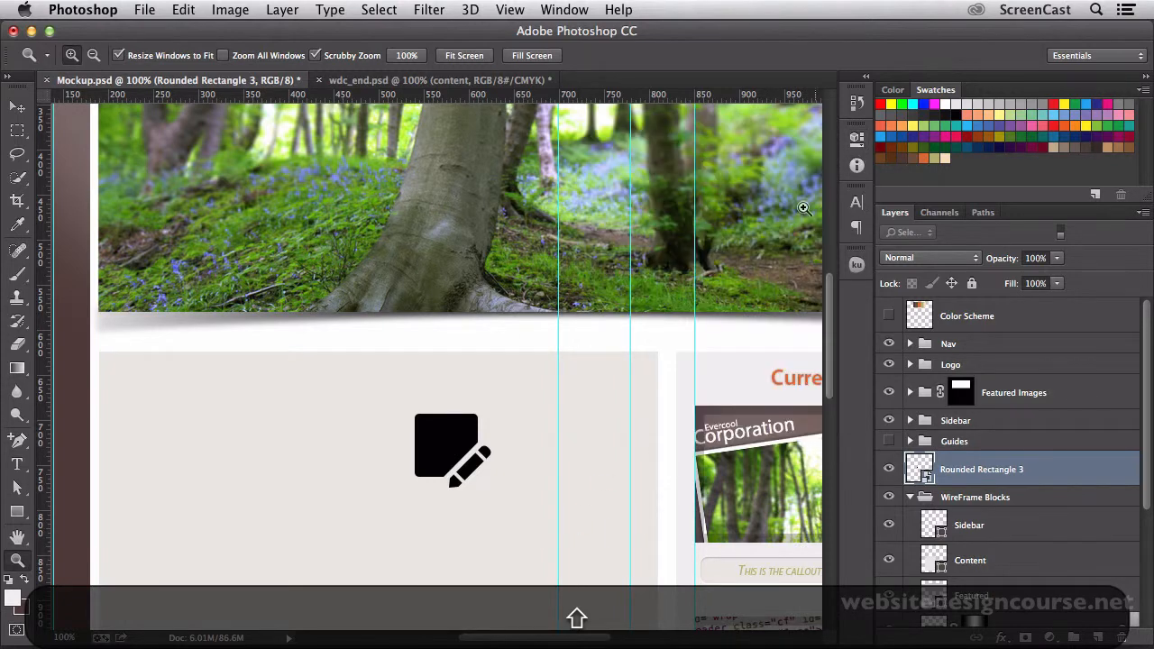
{"action": "key", "text": "v"}
{"action": "mouse_move", "coordinate": [446, 458]}
{"action": "left_mouse_down"}
{"action": "mouse_move", "coordinate": [382, 438]}
{"action": "mouse_move", "coordinate": [378, 428]}
{"action": "mouse_move", "coordinate": [403, 421]}
{"action": "left_mouse_up"}
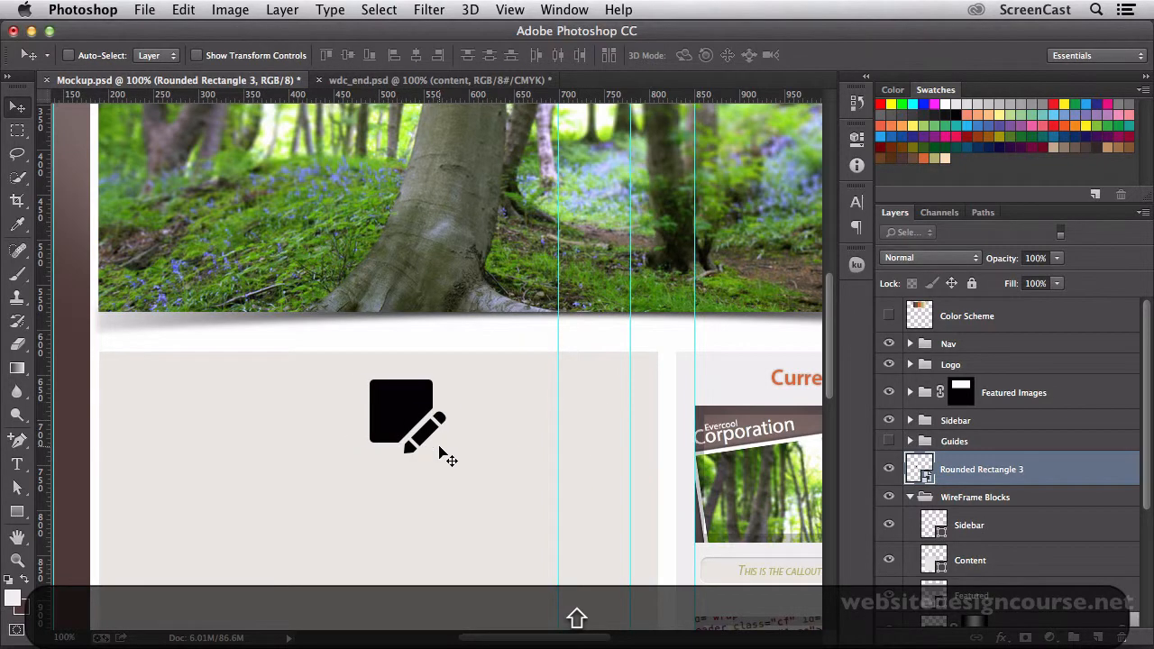
{"action": "left_click", "coordinate": [404, 81]}
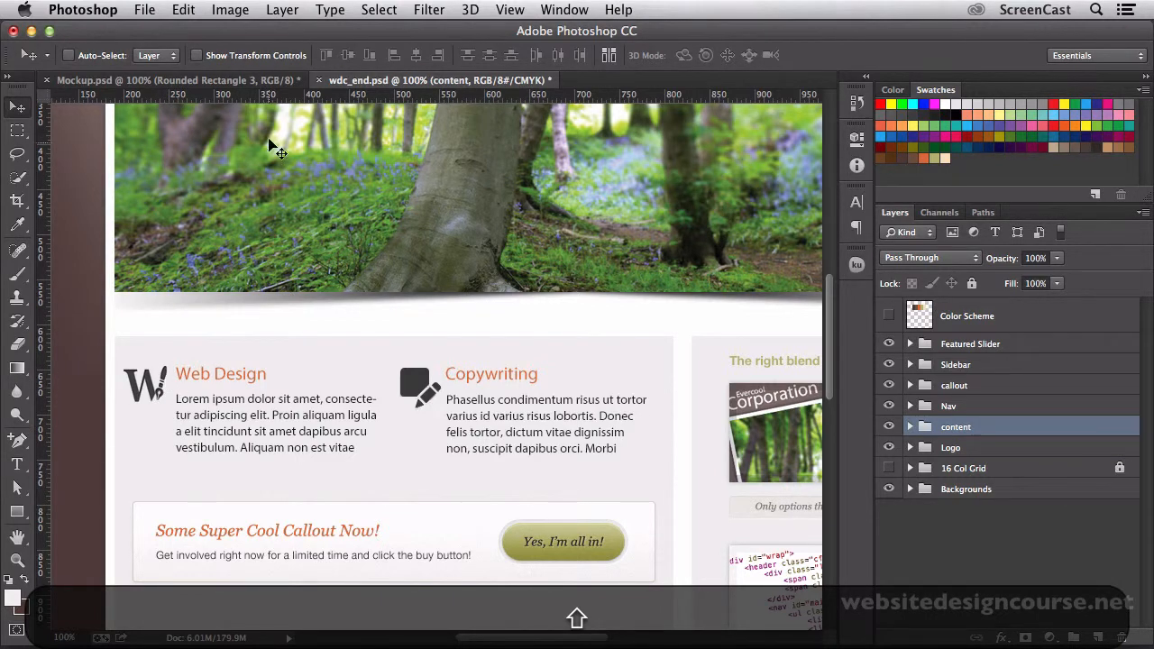
{"action": "left_click", "coordinate": [268, 86]}
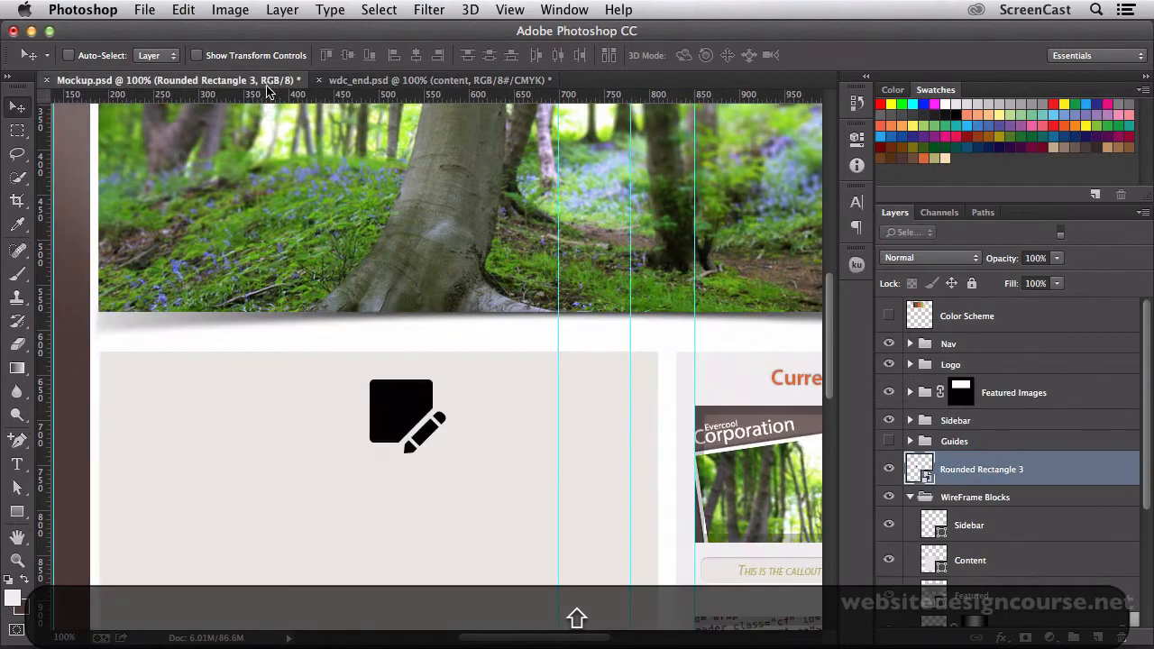
- Using the Web Design icon in wdc_end.psd as reference, add a red 20 pt Times New Roman "W" left of the pencil icon in Mockup.psd
{"action": "key", "text": "shift+super+i"}
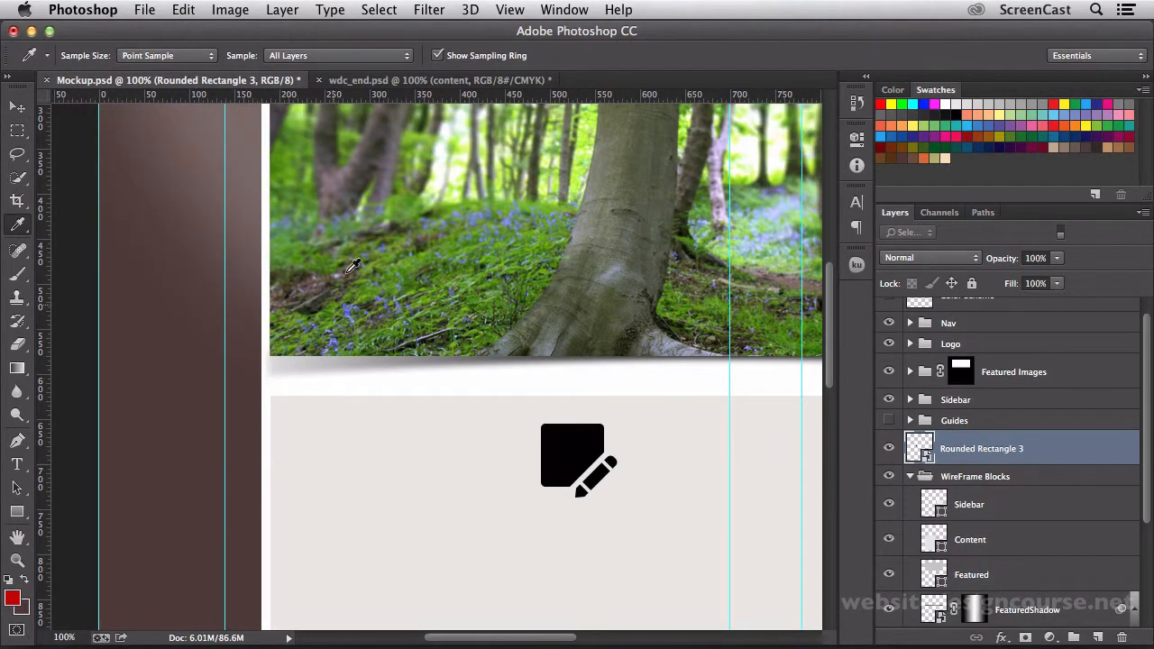
{"action": "left_click", "coordinate": [356, 81]}
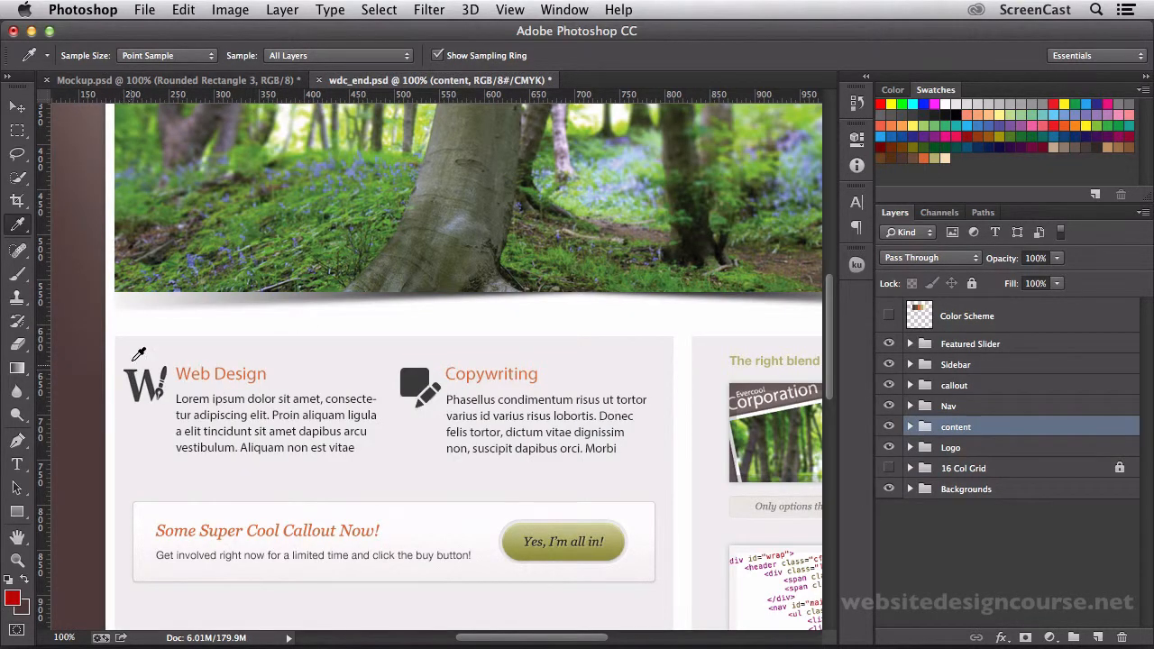
{"action": "left_click", "coordinate": [190, 81]}
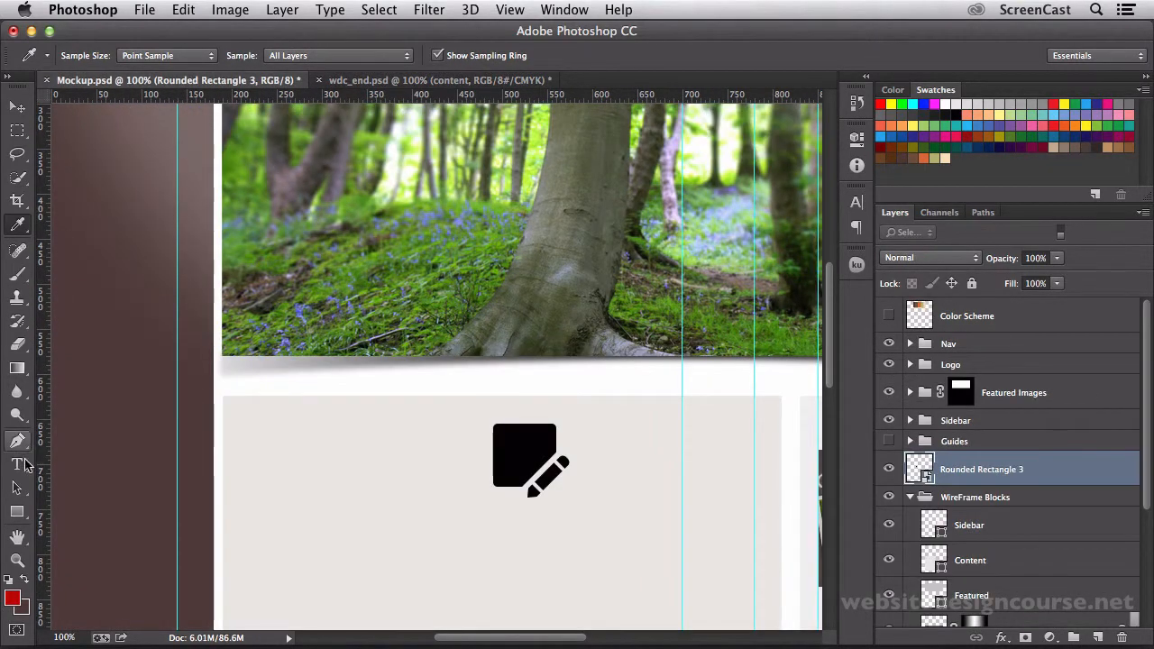
{"action": "left_click", "coordinate": [18, 464]}
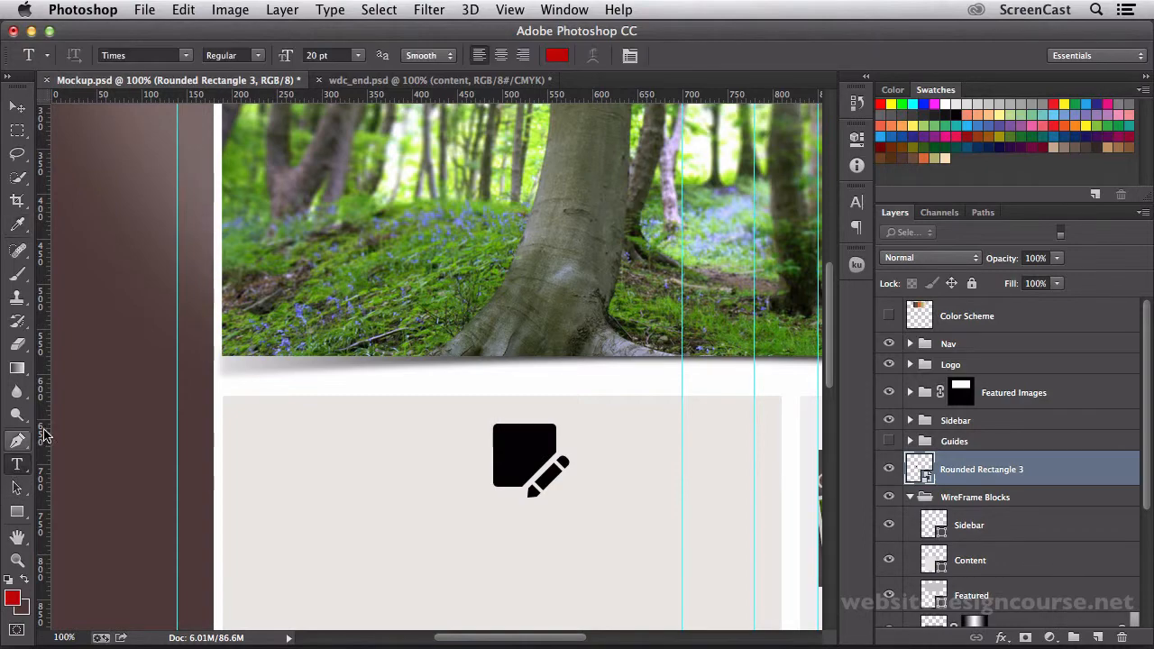
{"action": "left_click", "coordinate": [185, 56]}
{"action": "left_click", "coordinate": [198, 66]}
{"action": "left_click", "coordinate": [265, 473]}
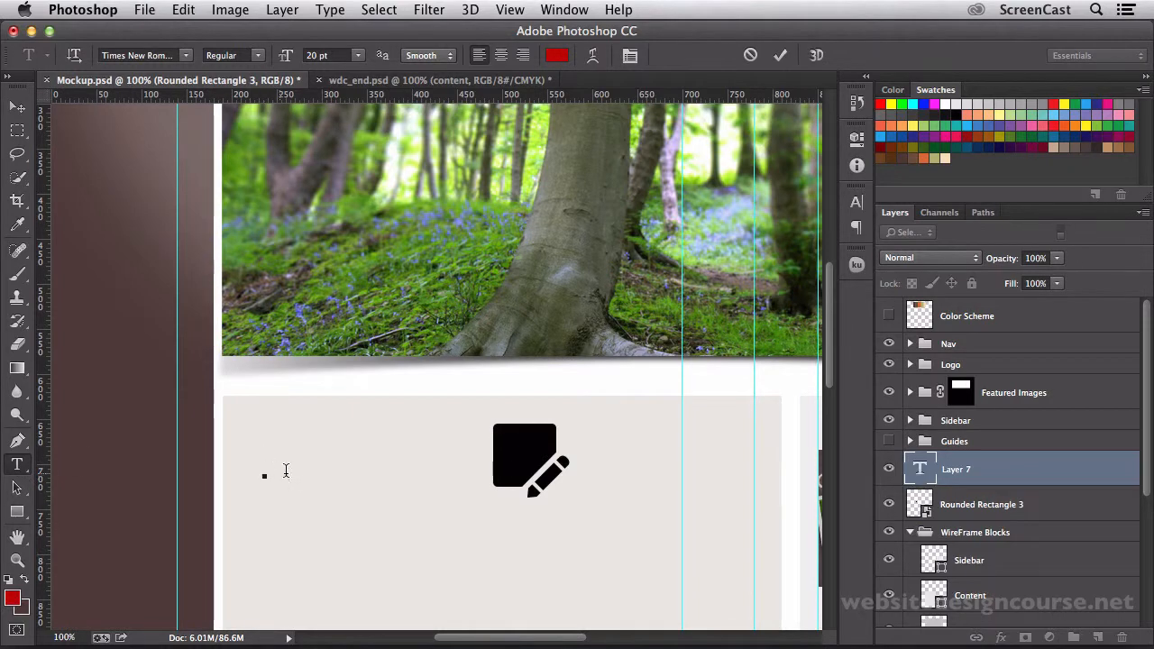
{"action": "type", "text": "W"}
{"action": "key", "text": "shift+super+i"}
{"action": "left_click", "coordinate": [17, 106]}
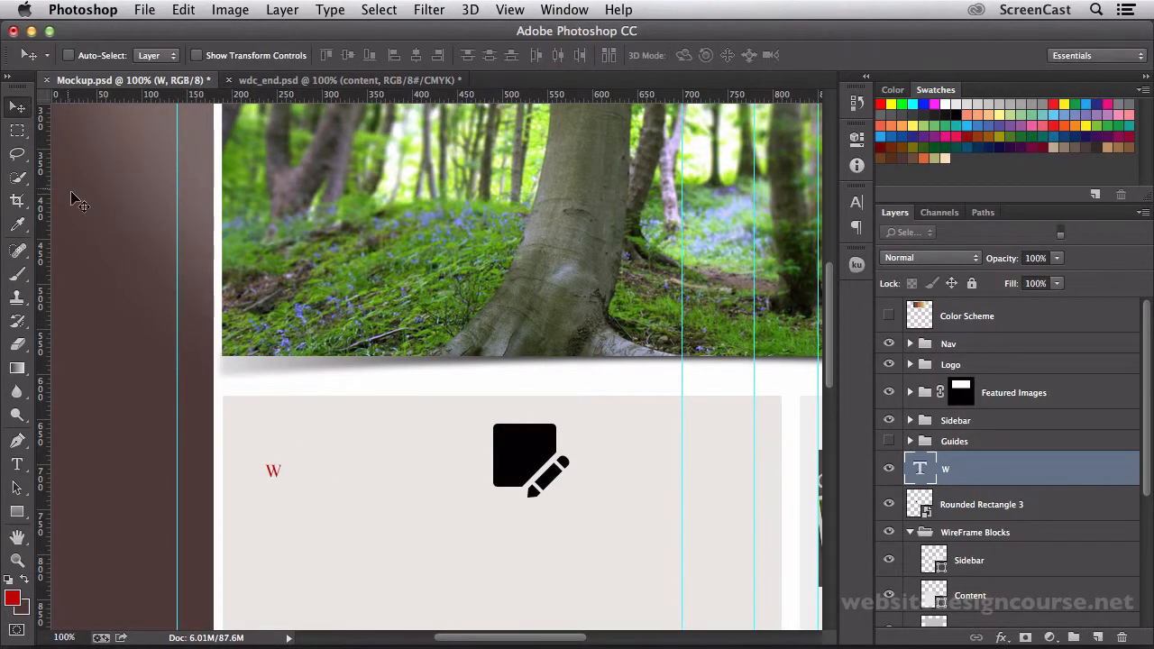
- Scale the red "W" proportionally to about 413% and place it over the black pencil icon for size comparison
{"action": "key", "text": "super+t"}
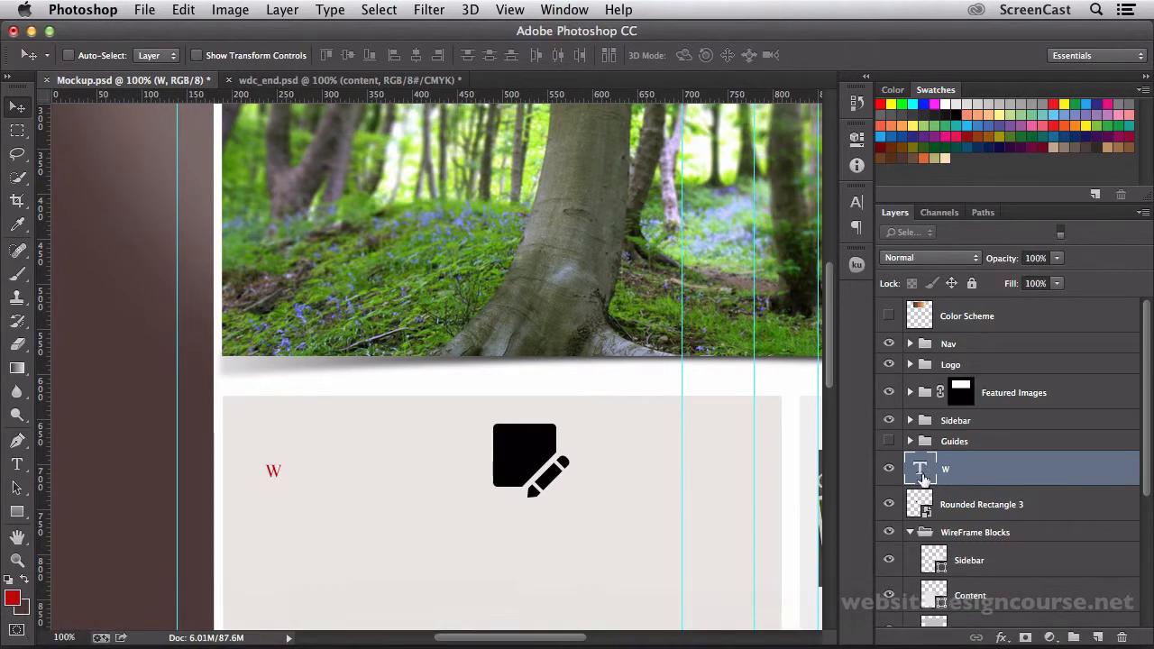
{"action": "key", "text": "super+t"}
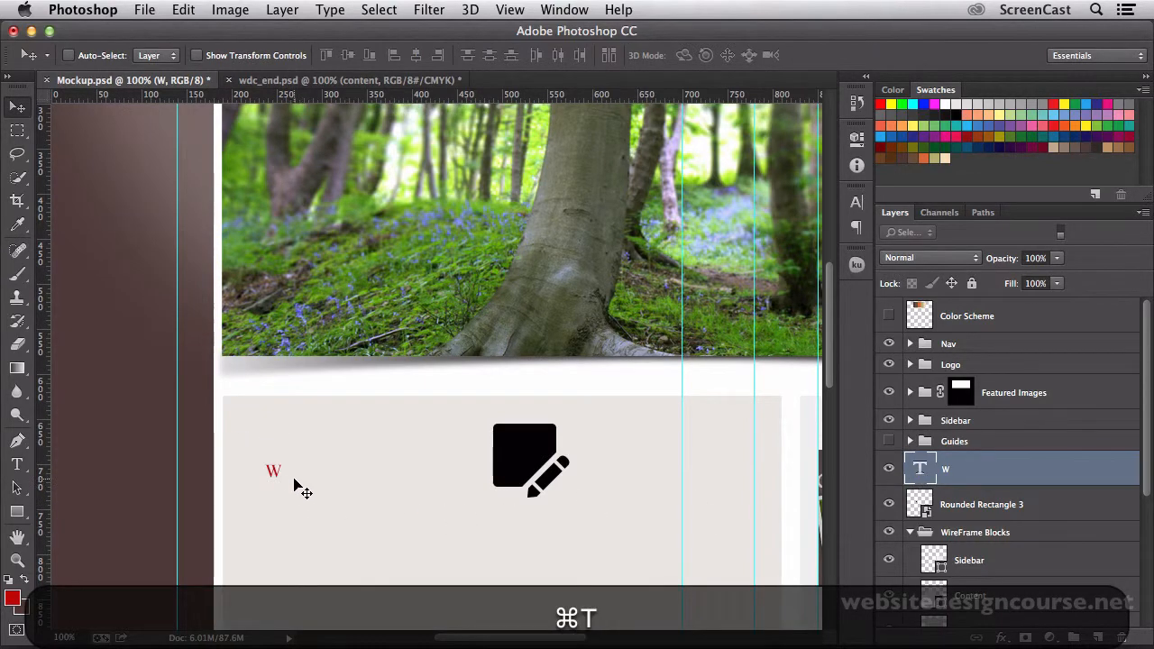
{"action": "left_click_drag", "start_coordinate": [285, 481], "coordinate": [309, 478]}
{"action": "key", "text": "super+t"}
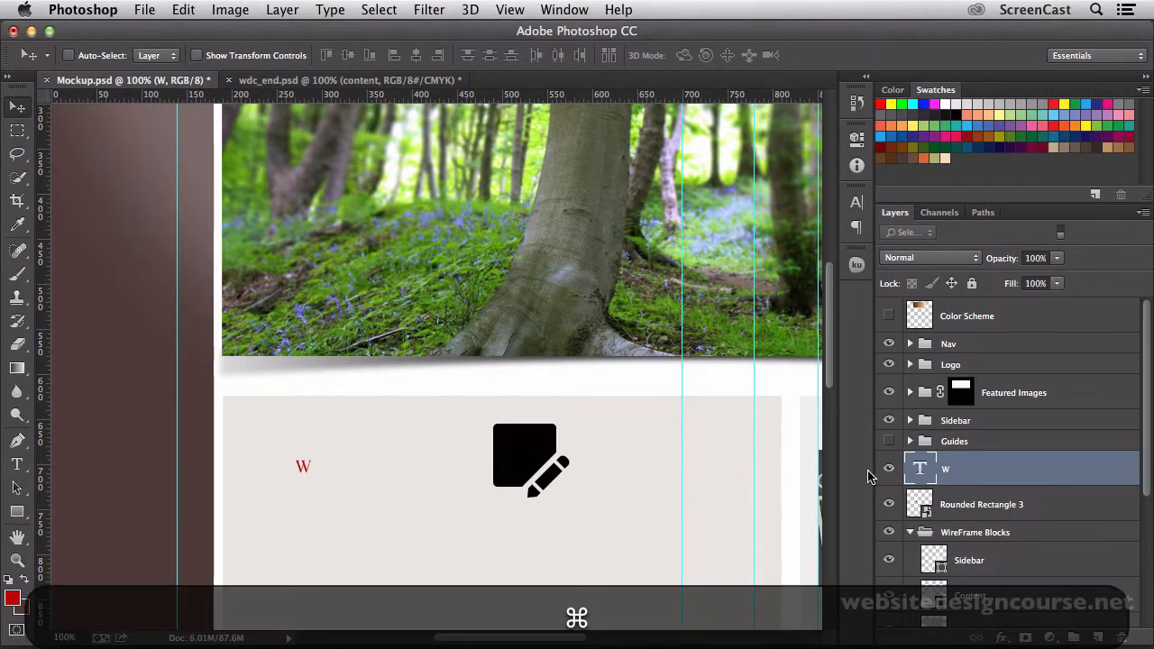
{"action": "key", "text": "super+h"}
{"action": "key", "text": "super+h"}
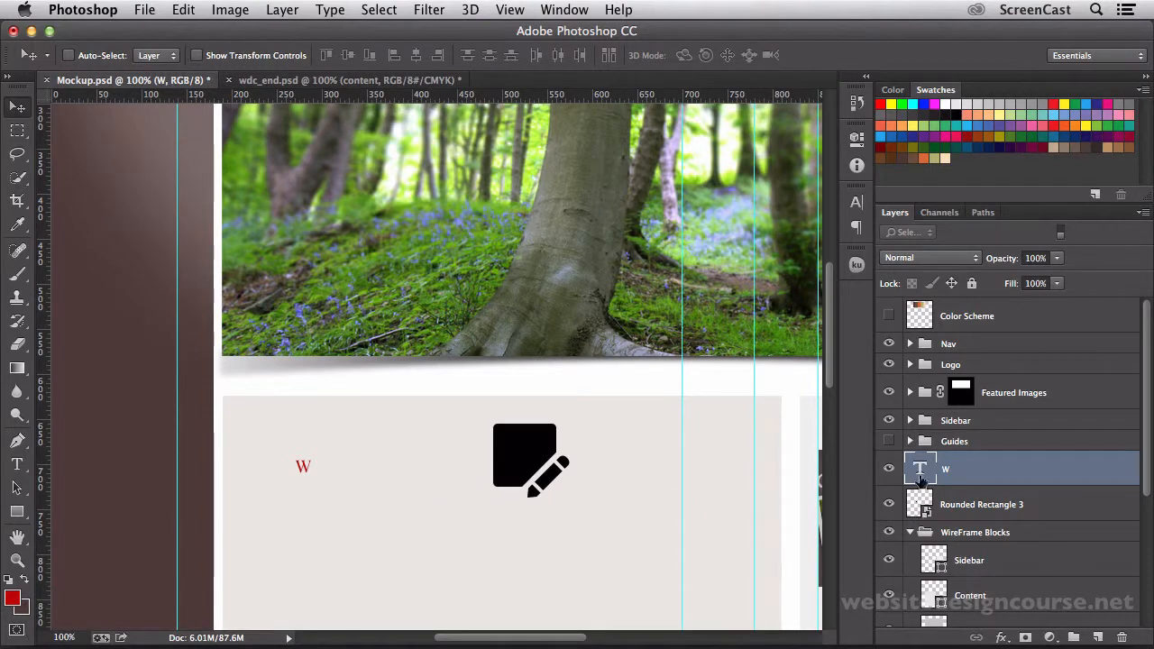
{"action": "key", "text": "super+shift+i"}
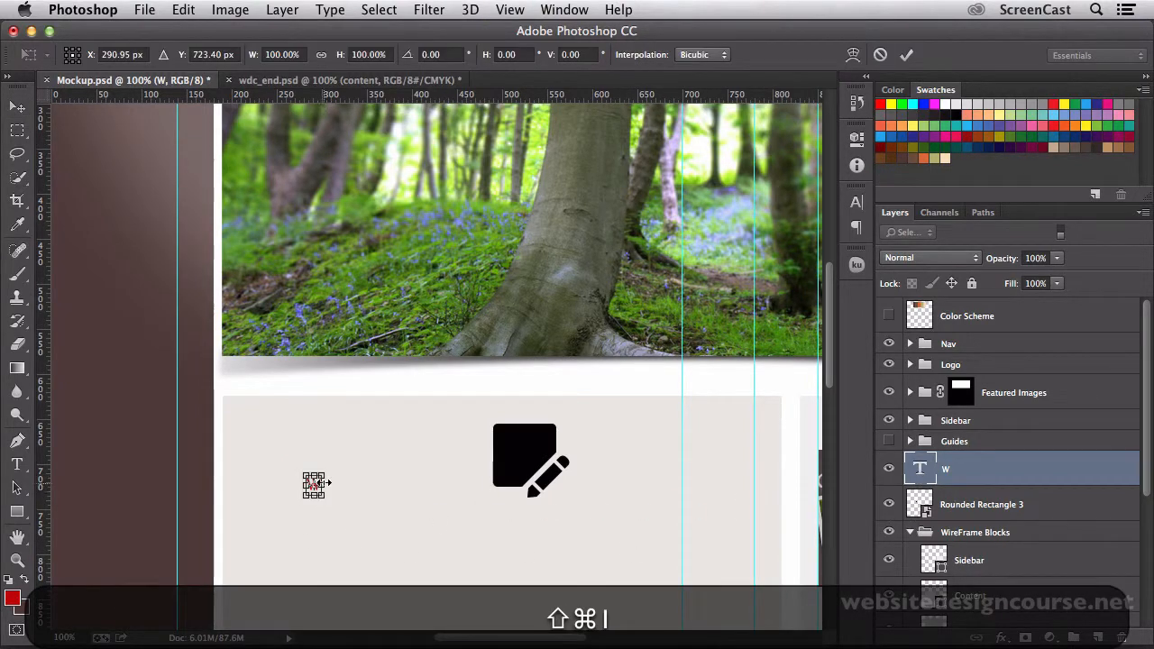
{"action": "left_click_drag", "start_coordinate": [324, 474], "coordinate": [375, 412]}
{"action": "left_click_drag", "start_coordinate": [362, 456], "coordinate": [548, 457]}
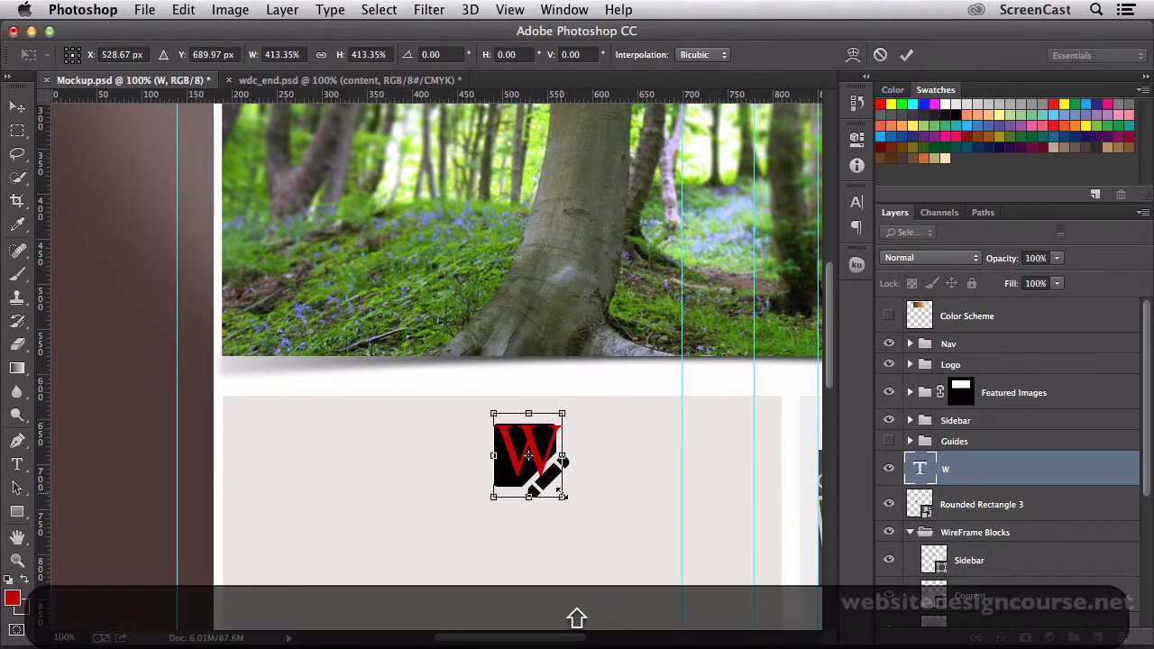
- Enlarge the "W" proportionally to 495.72% using the pencil icon as size guide, and place it back left of that icon
{"action": "left_click_drag", "start_coordinate": [564, 498], "coordinate": [570, 506]}
{"action": "left_click_drag", "start_coordinate": [562, 460], "coordinate": [541, 462]}
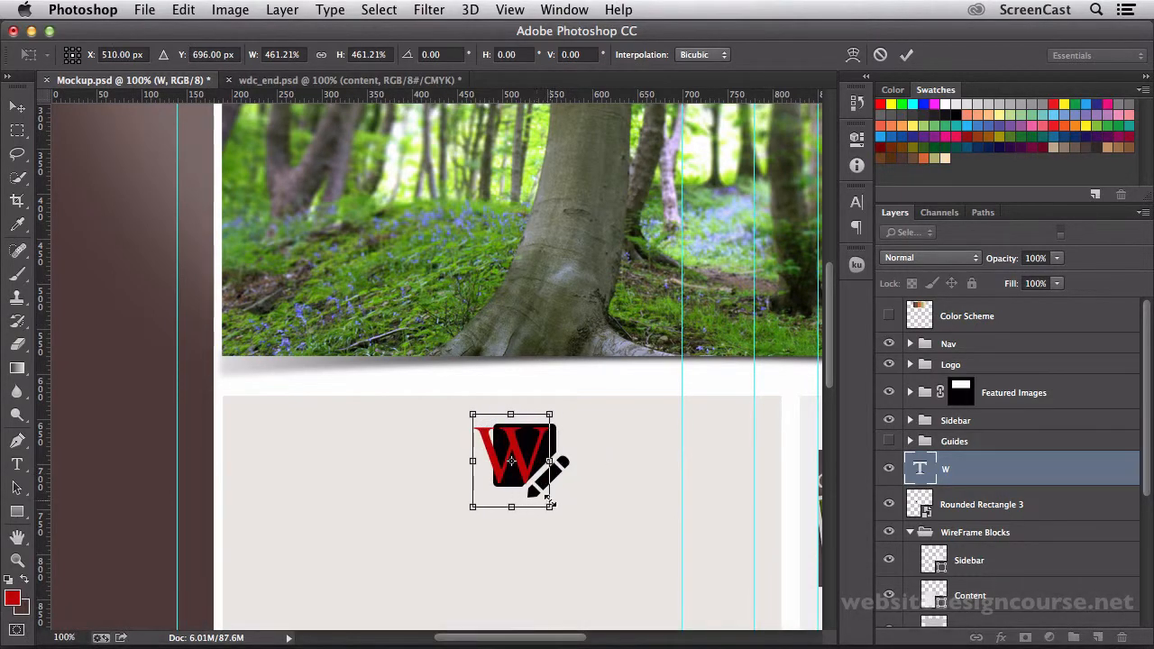
{"action": "left_click_drag", "start_coordinate": [549, 506], "coordinate": [545, 481]}
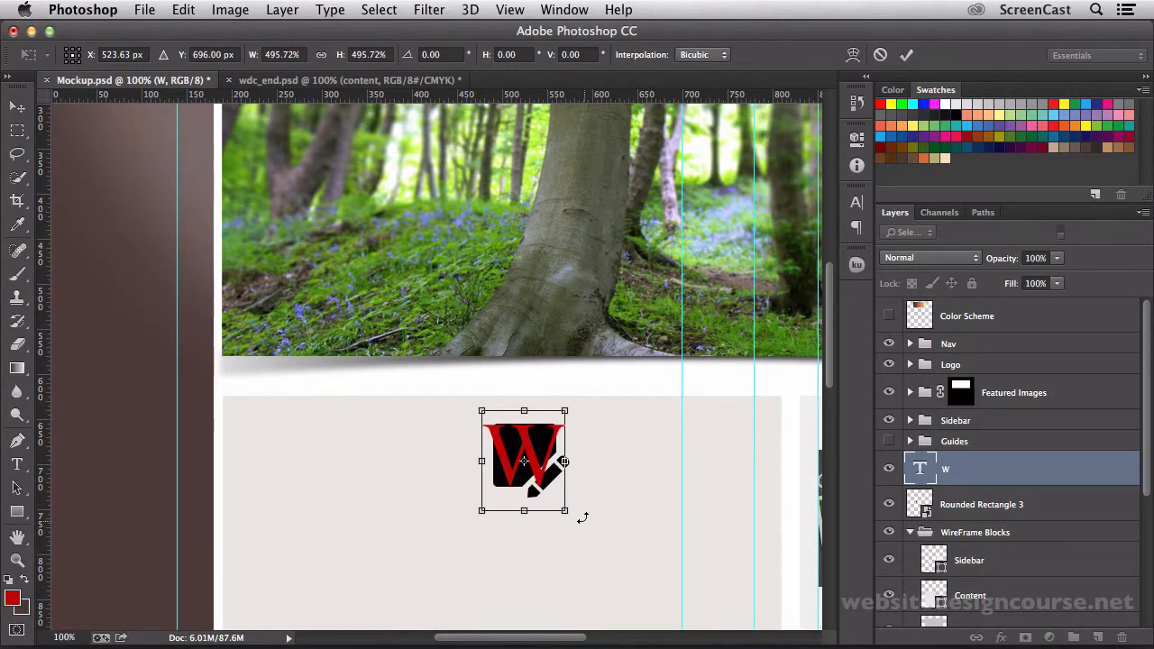
{"action": "left_click", "coordinate": [906, 54]}
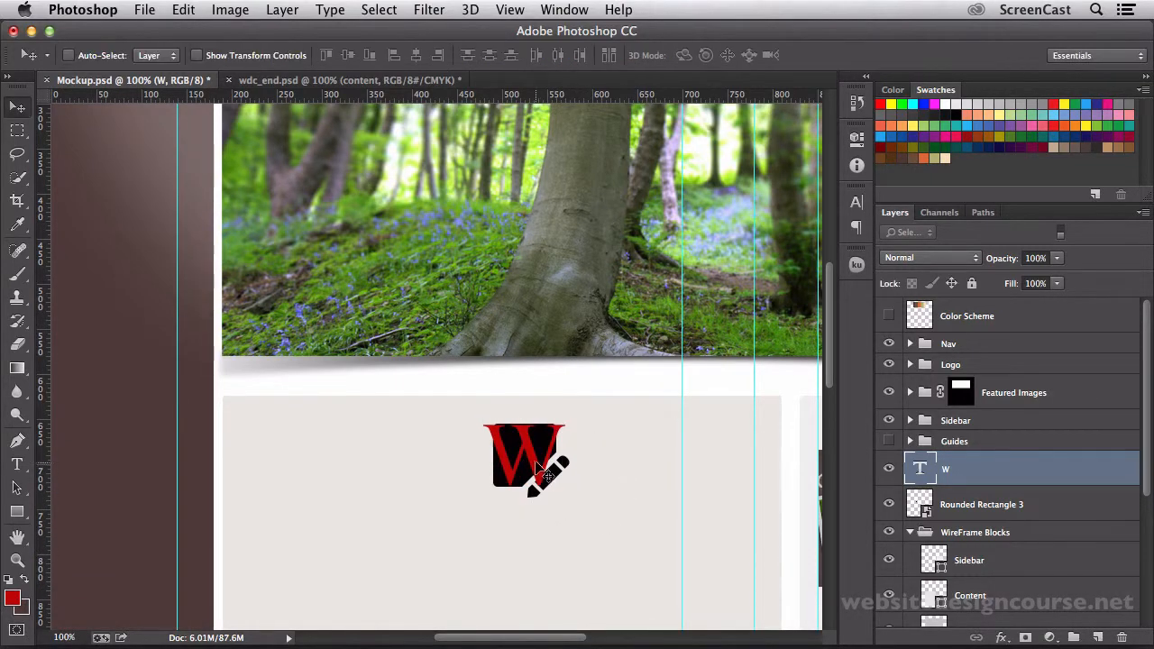
{"action": "left_click_drag", "start_coordinate": [531, 468], "coordinate": [300, 470]}
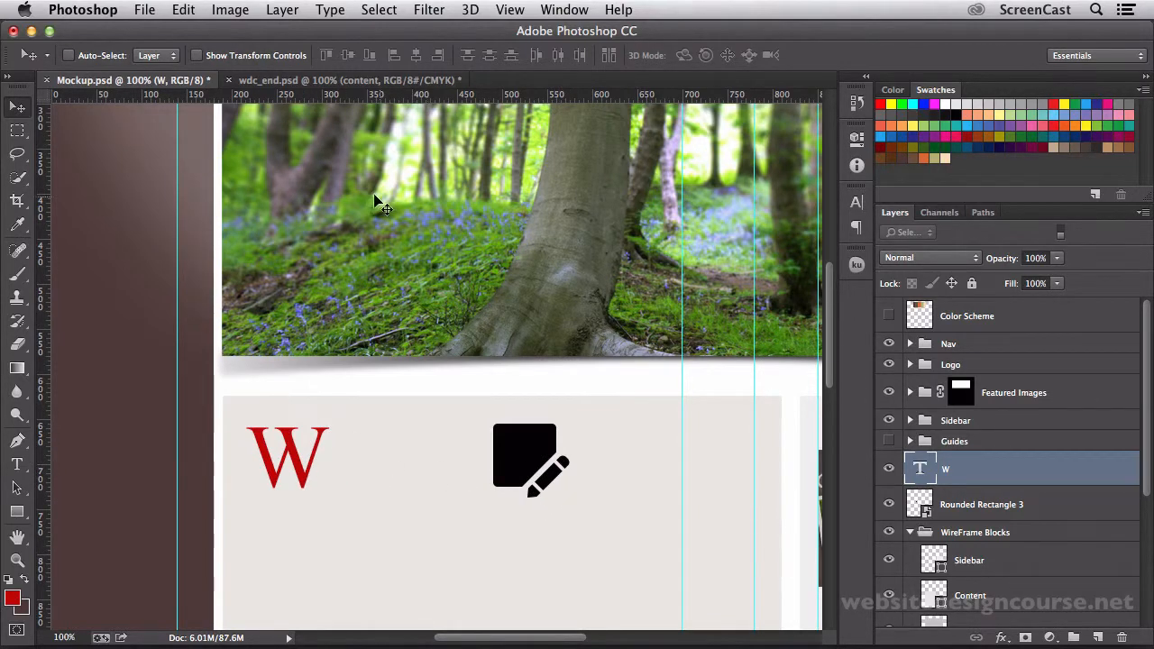
- Using the Web Design icon in wdc_end.psd as reference, add a new empty layer above the "W" layer in Mockup.psd for a Pen tool drawing
{"action": "left_click", "coordinate": [367, 83]}
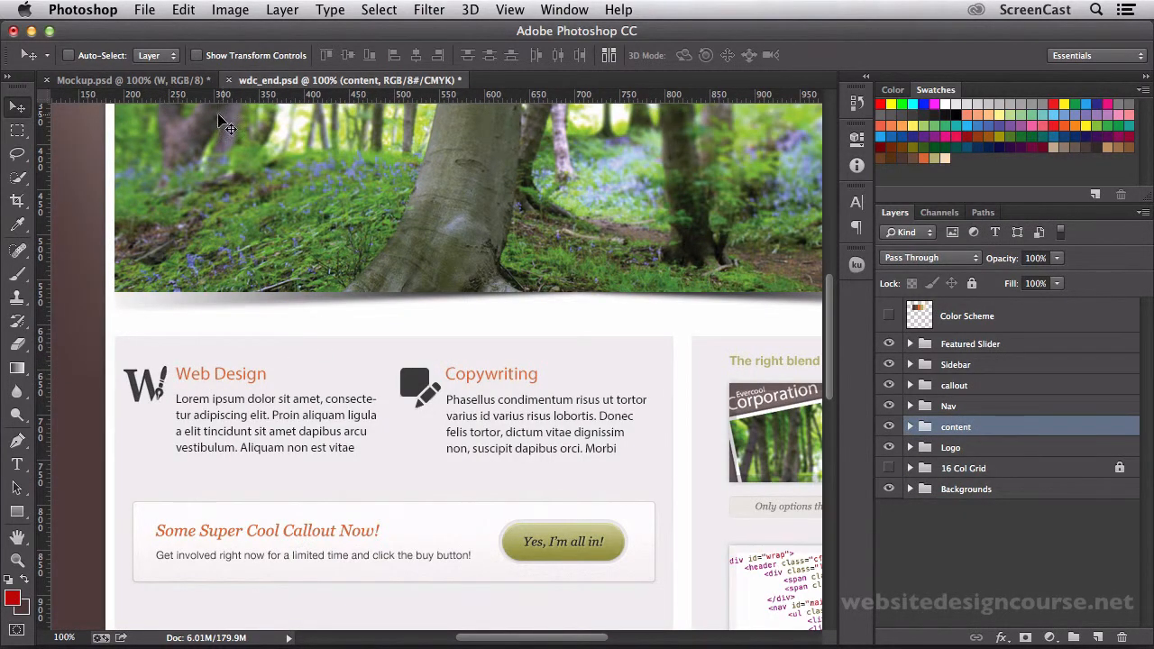
{"action": "left_click", "coordinate": [161, 83]}
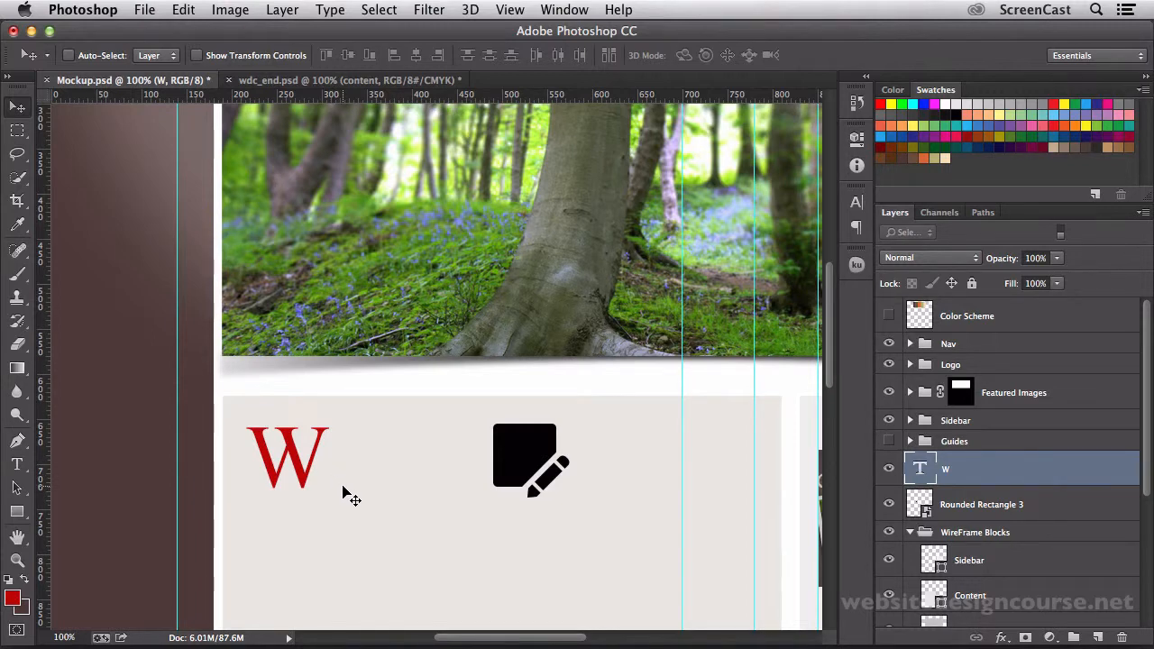
{"action": "left_click", "coordinate": [17, 441]}
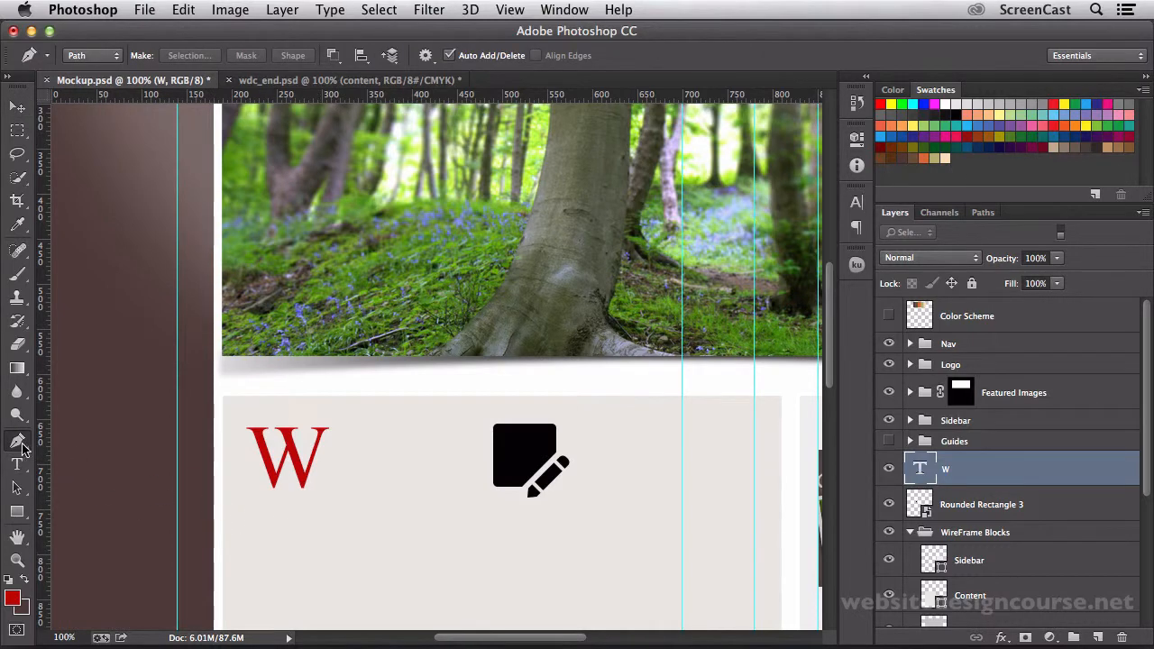
{"action": "left_click", "coordinate": [22, 447]}
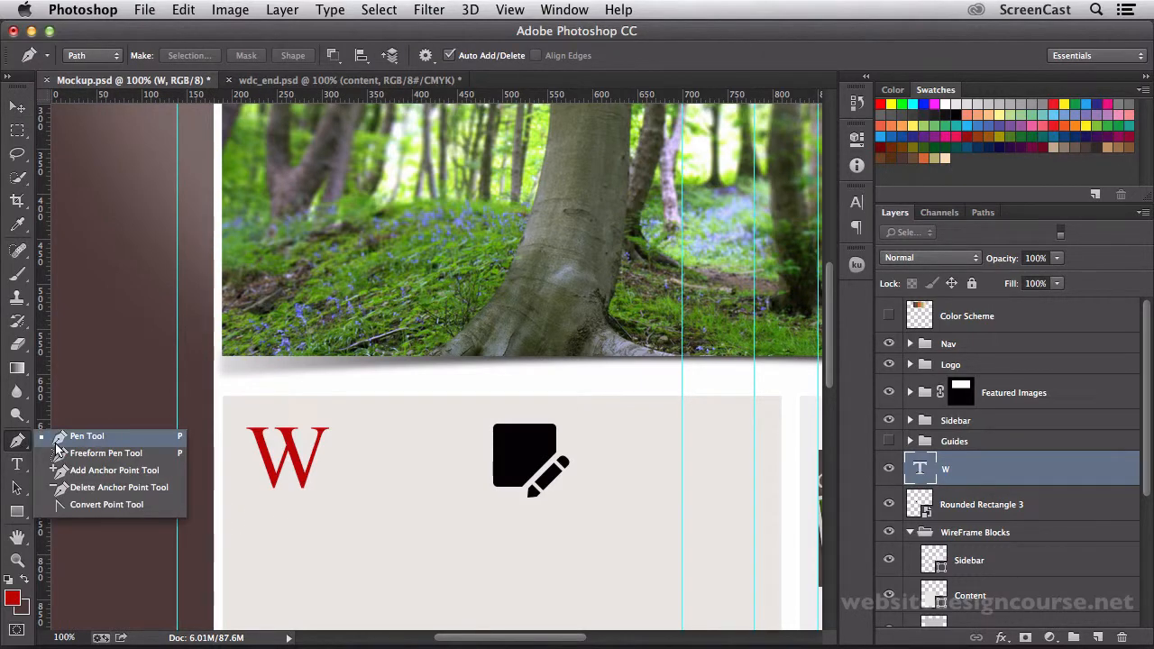
{"action": "left_click", "coordinate": [57, 442]}
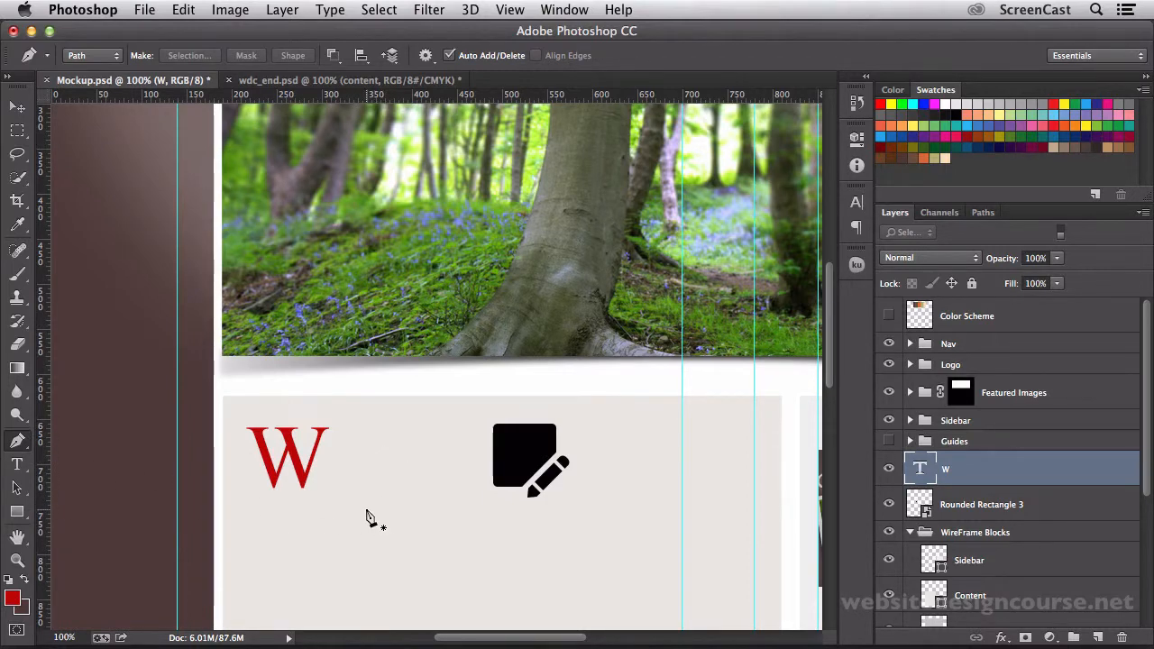
{"action": "key", "text": "z"}
{"action": "left_click", "coordinate": [351, 475]}
{"action": "left_click", "coordinate": [350, 475]}
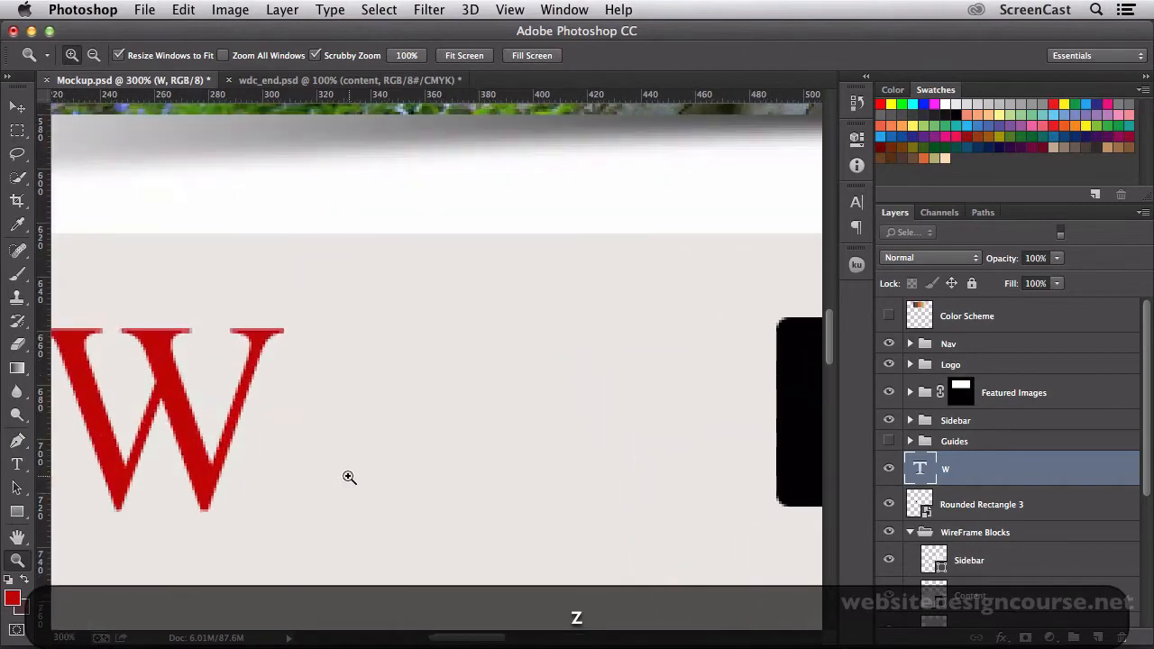
{"action": "key", "text": "space"}
{"action": "left_click_drag", "start_coordinate": [327, 468], "coordinate": [399, 463]}
{"action": "left_click", "coordinate": [17, 441]}
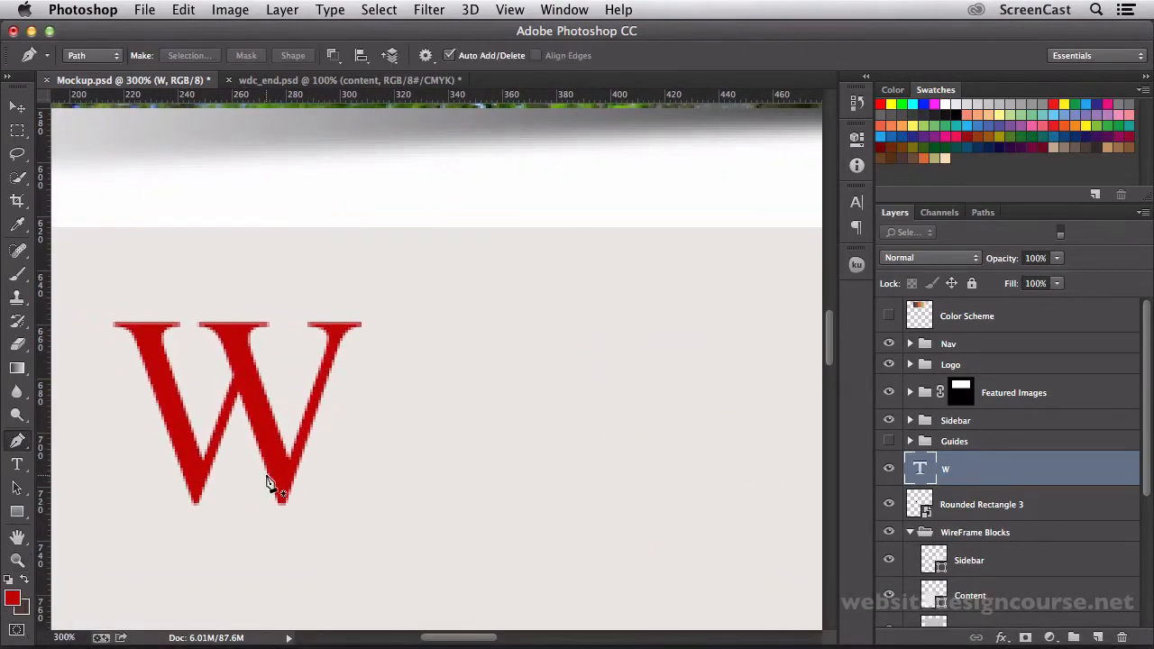
{"action": "left_click", "coordinate": [1097, 637]}
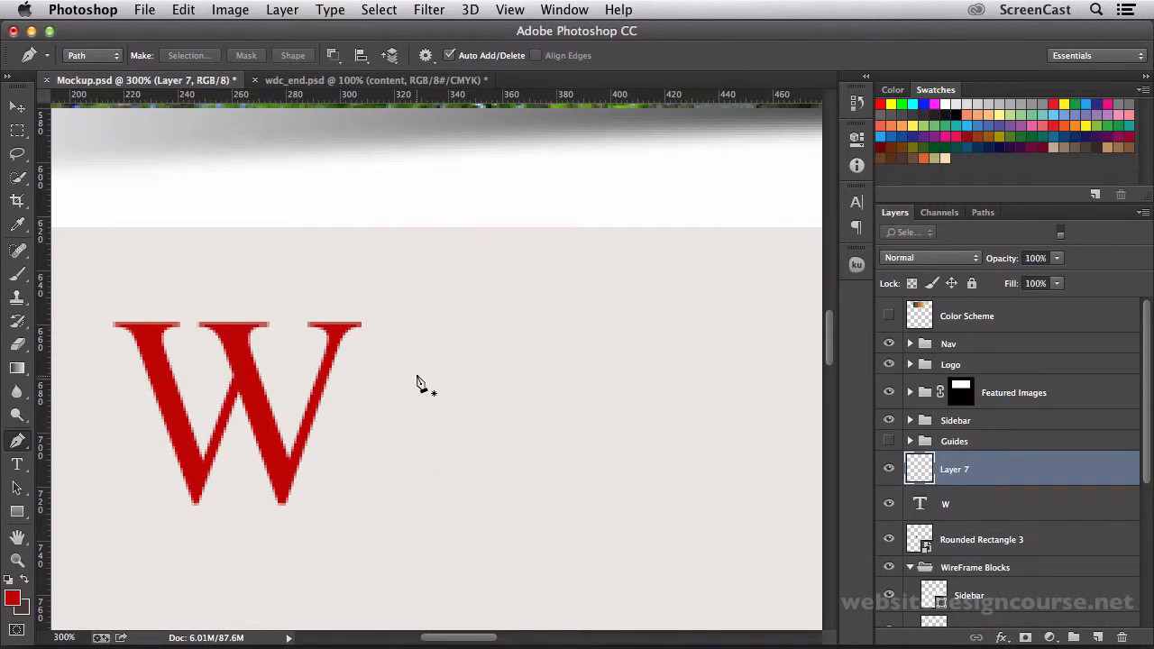
- Draw an open curved path with the Pen tool right of the "W", outlining the left half of the paintbrush down to its tip
{"action": "left_click", "coordinate": [416, 324]}
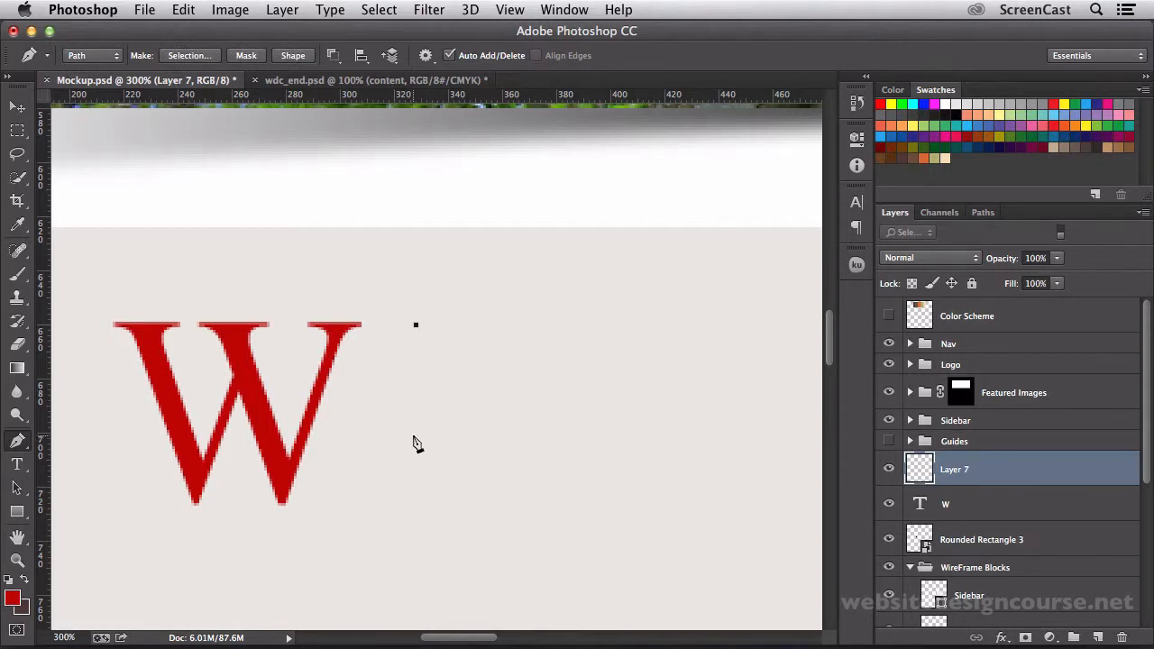
{"action": "left_click_drag", "start_coordinate": [415, 427], "coordinate": [427, 455]}
{"action": "left_click_drag", "start_coordinate": [422, 452], "coordinate": [422, 453]}
{"action": "key", "text": "super+z"}
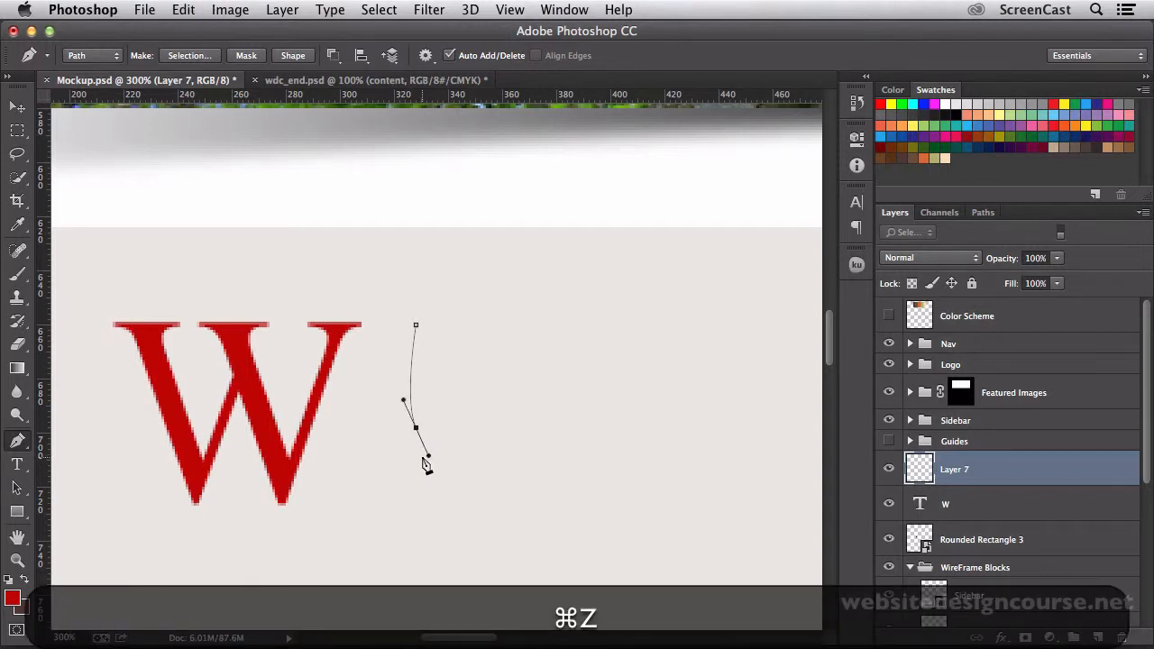
{"action": "left_click_drag", "start_coordinate": [421, 454], "coordinate": [421, 461]}
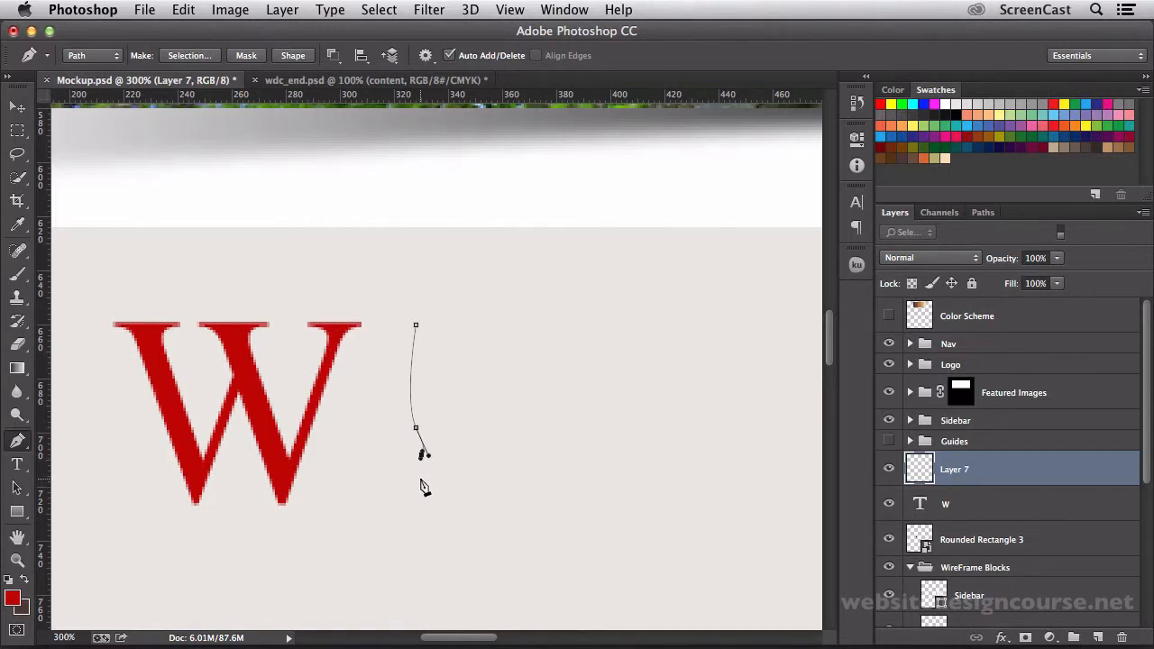
{"action": "left_click_drag", "start_coordinate": [421, 479], "coordinate": [429, 492]}
- Place a vertical guide through the brush path's bottom endpoint and nudge the path's top anchor point right toward it
{"action": "key", "text": "a"}
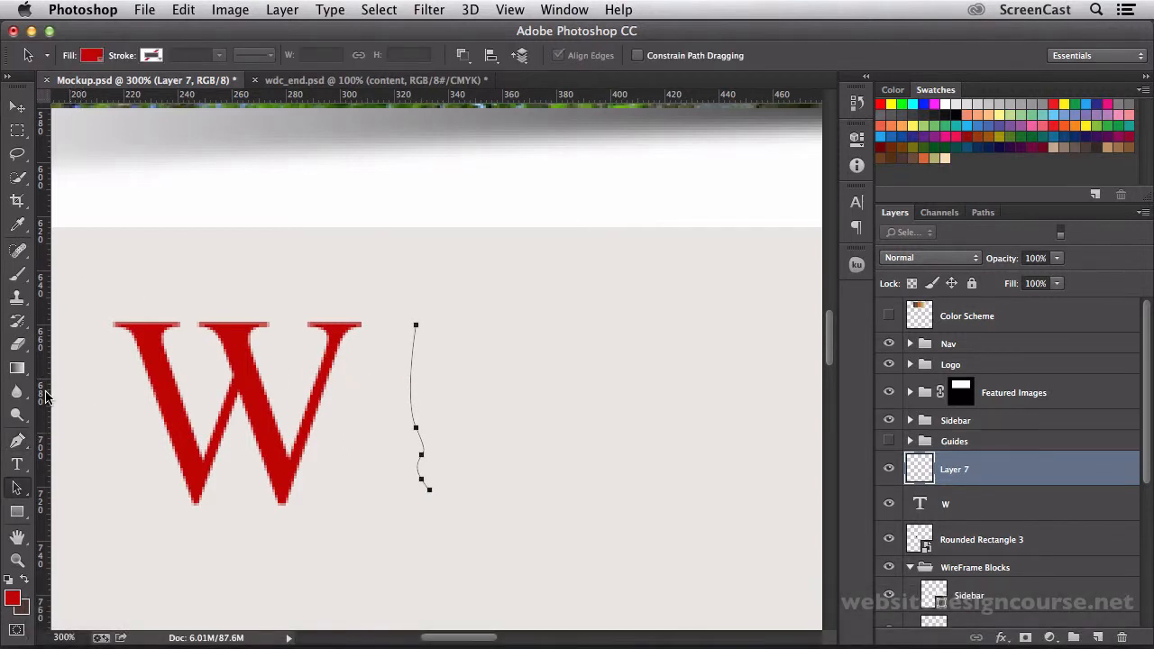
{"action": "left_click_drag", "start_coordinate": [39, 397], "coordinate": [429, 408]}
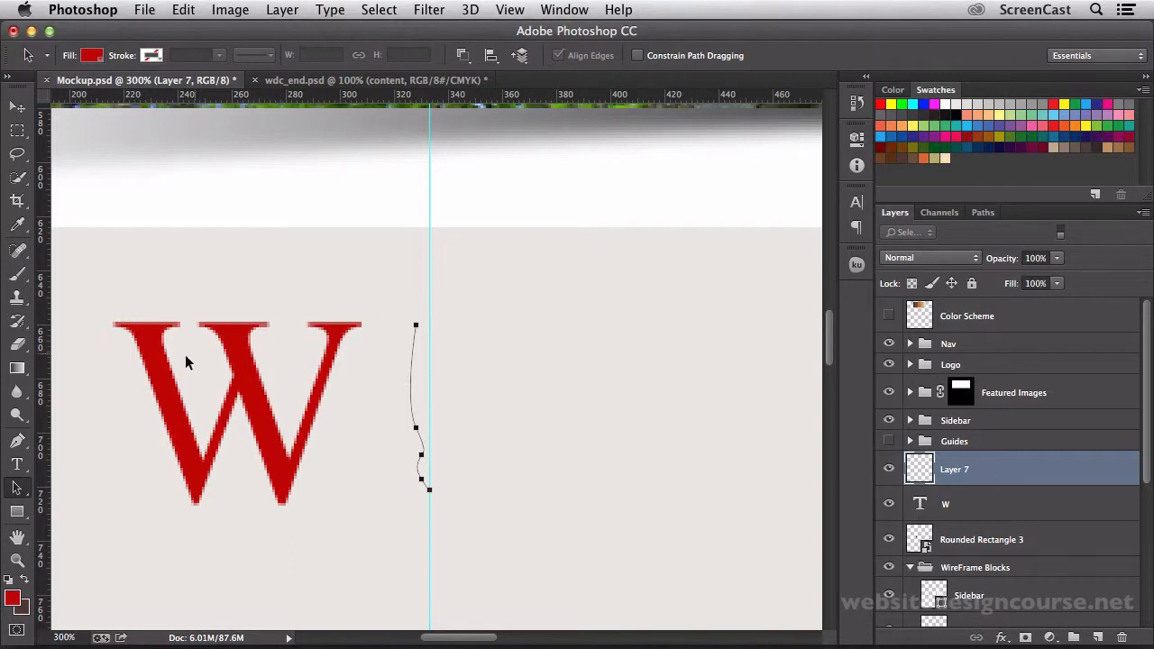
{"action": "left_click_drag", "start_coordinate": [16, 487], "coordinate": [60, 501]}
{"action": "left_click", "coordinate": [416, 333]}
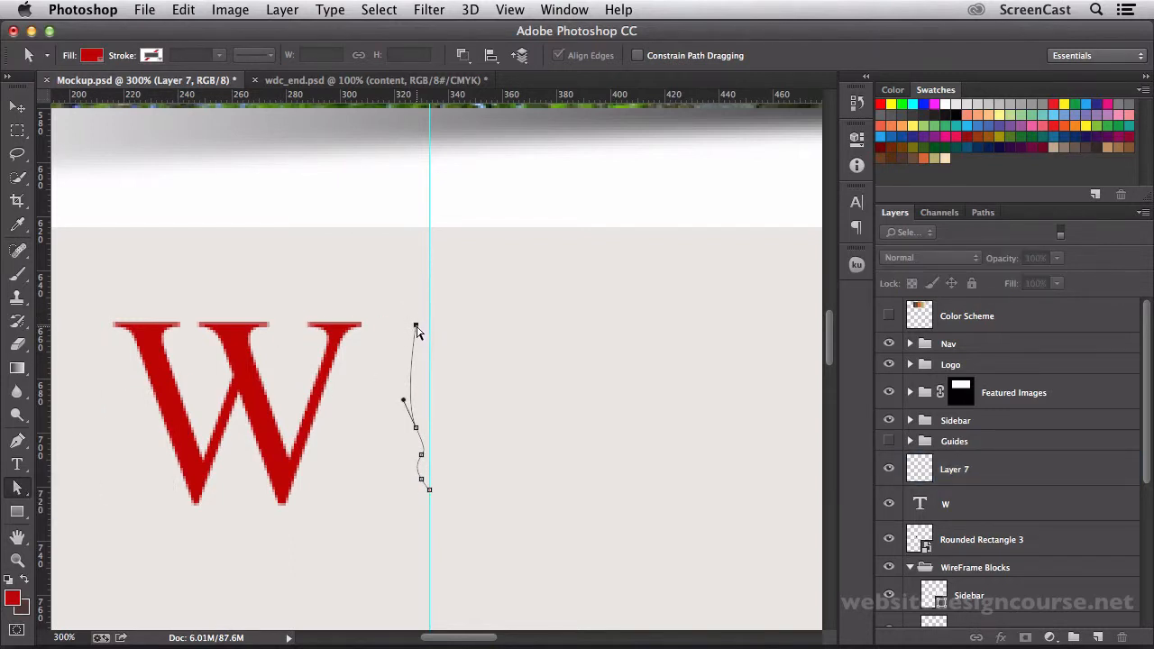
{"action": "key", "text": "Right"}
{"action": "key", "text": "Right"}
{"action": "key", "text": "Right"}
{"action": "key", "text": "Right"}
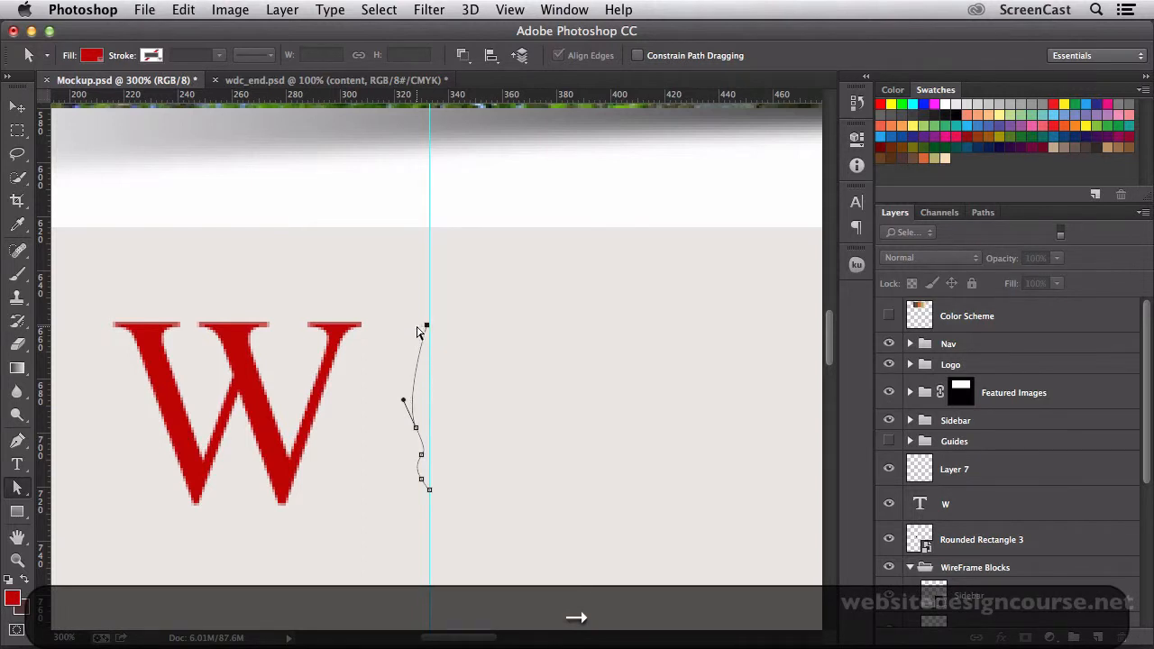
- Nudge the brush path's second anchor point slightly right, and align the top anchor point exactly with the vertical guide
{"action": "left_click", "coordinate": [400, 423]}
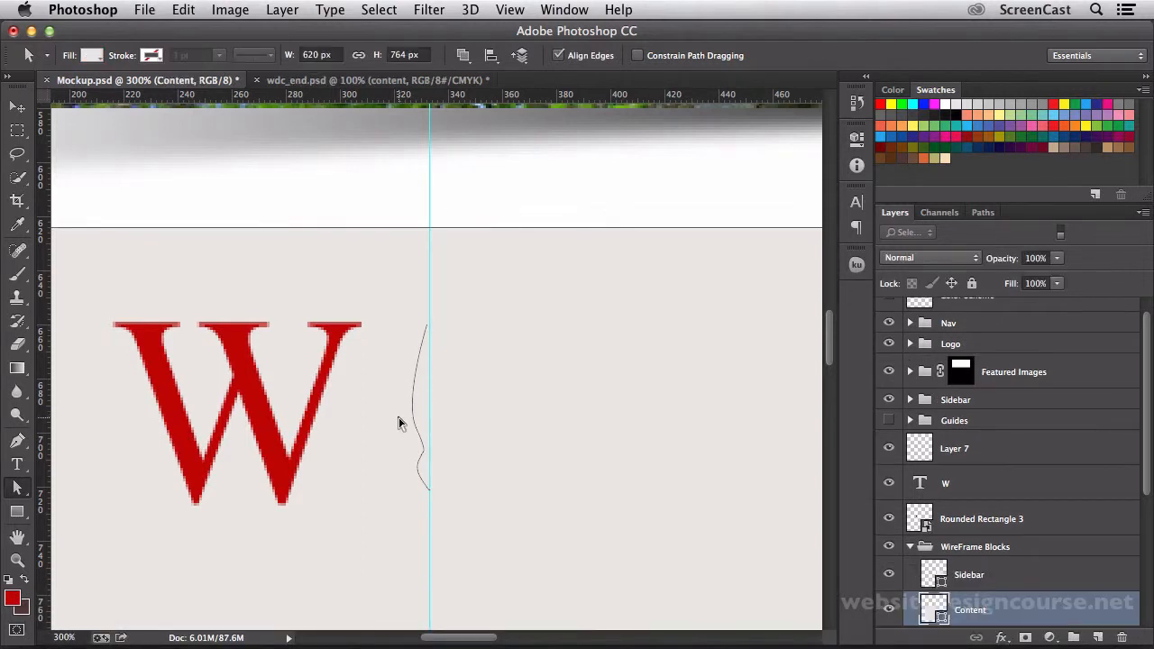
{"action": "left_click", "coordinate": [412, 414]}
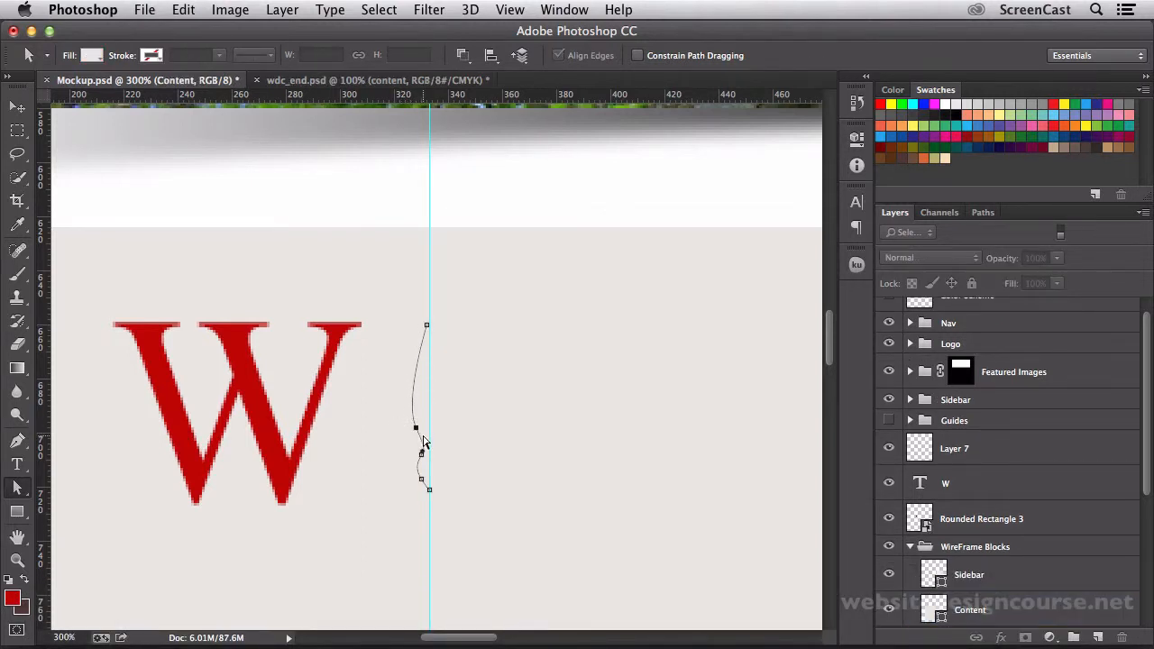
{"action": "key", "text": "Right"}
{"action": "key", "text": "Right"}
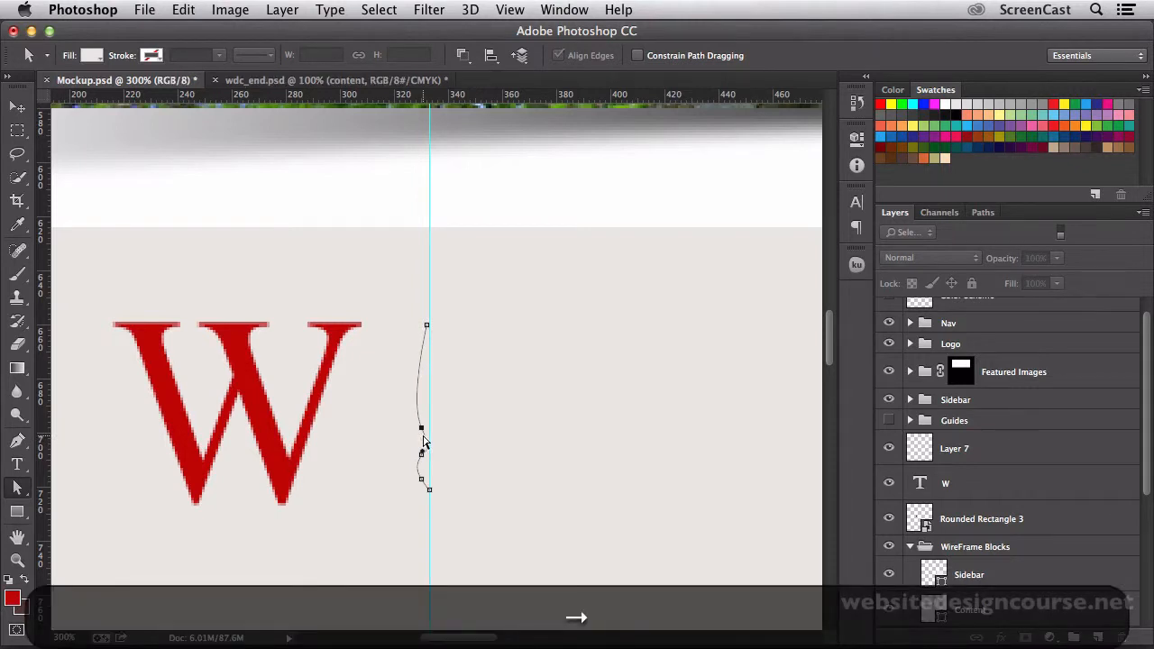
{"action": "key", "text": "Right"}
{"action": "key", "text": "Left"}
{"action": "left_click", "coordinate": [405, 464]}
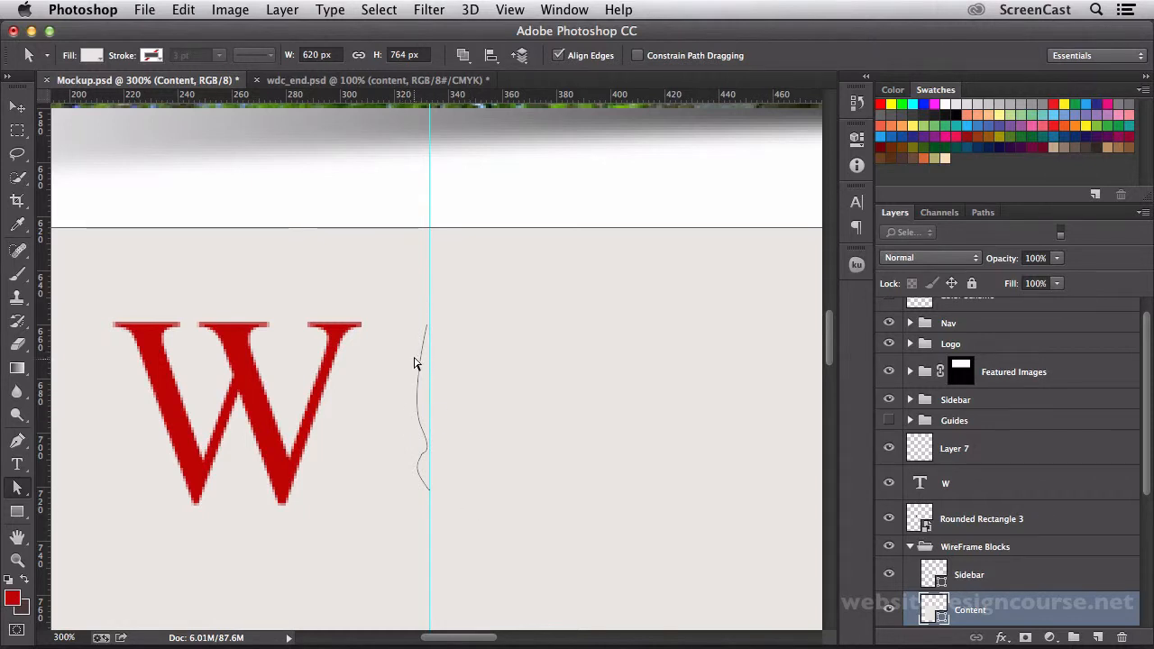
{"action": "left_click_drag", "start_coordinate": [412, 319], "coordinate": [434, 337]}
{"action": "key", "text": "Right"}
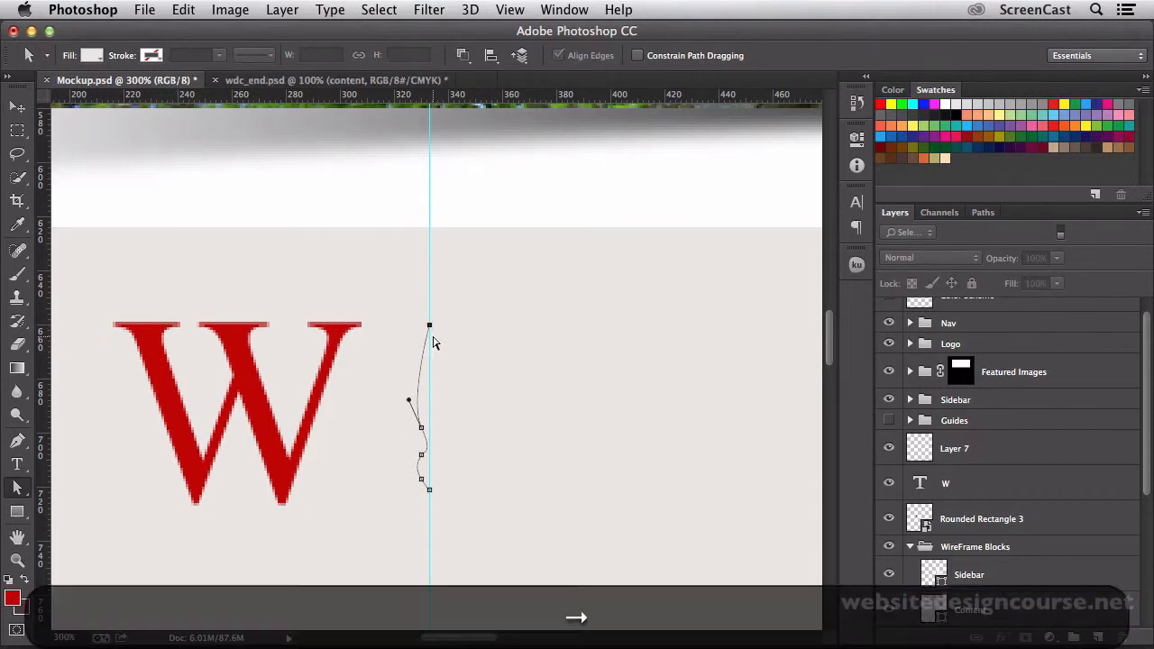
{"action": "left_click", "coordinate": [393, 353]}
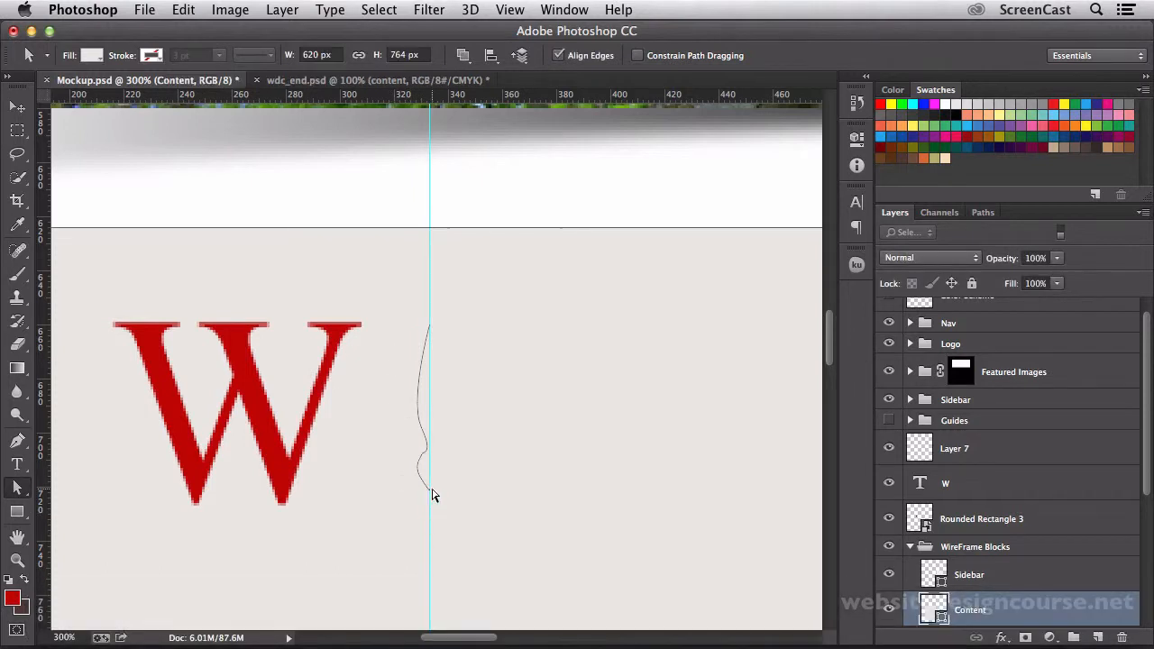
- Zoom in on the brush outline and delete the Content Shape Path from the document's paths
{"action": "key", "text": "z"}
{"action": "left_click", "coordinate": [430, 495]}
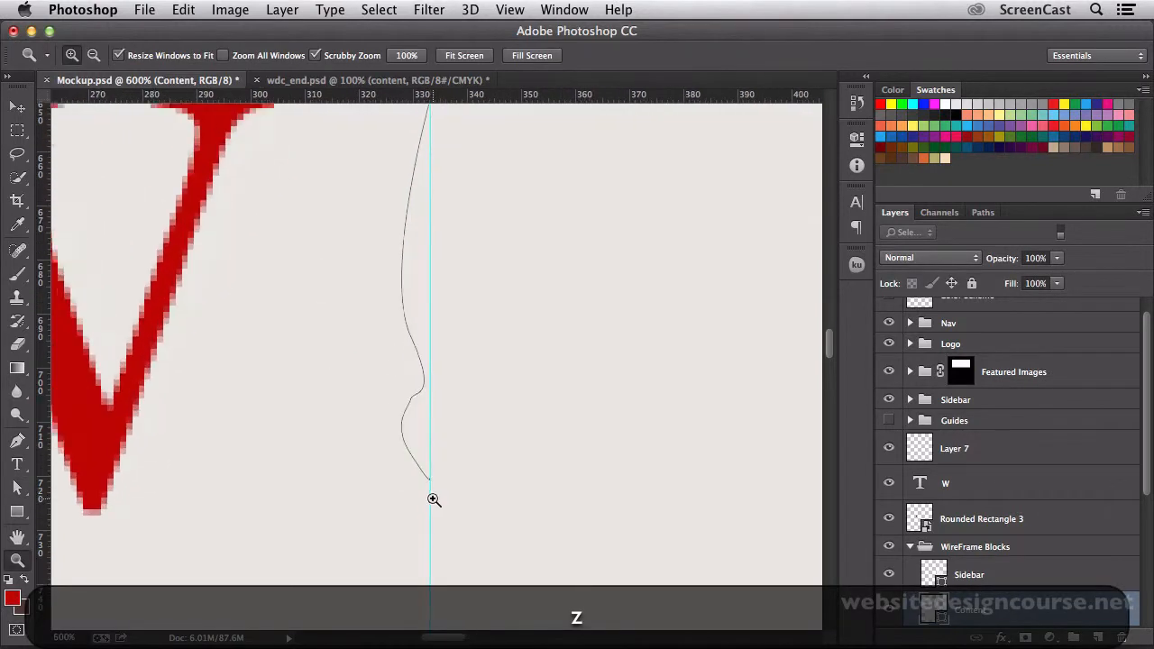
{"action": "key", "text": "space"}
{"action": "left_click_drag", "start_coordinate": [455, 394], "coordinate": [451, 445]}
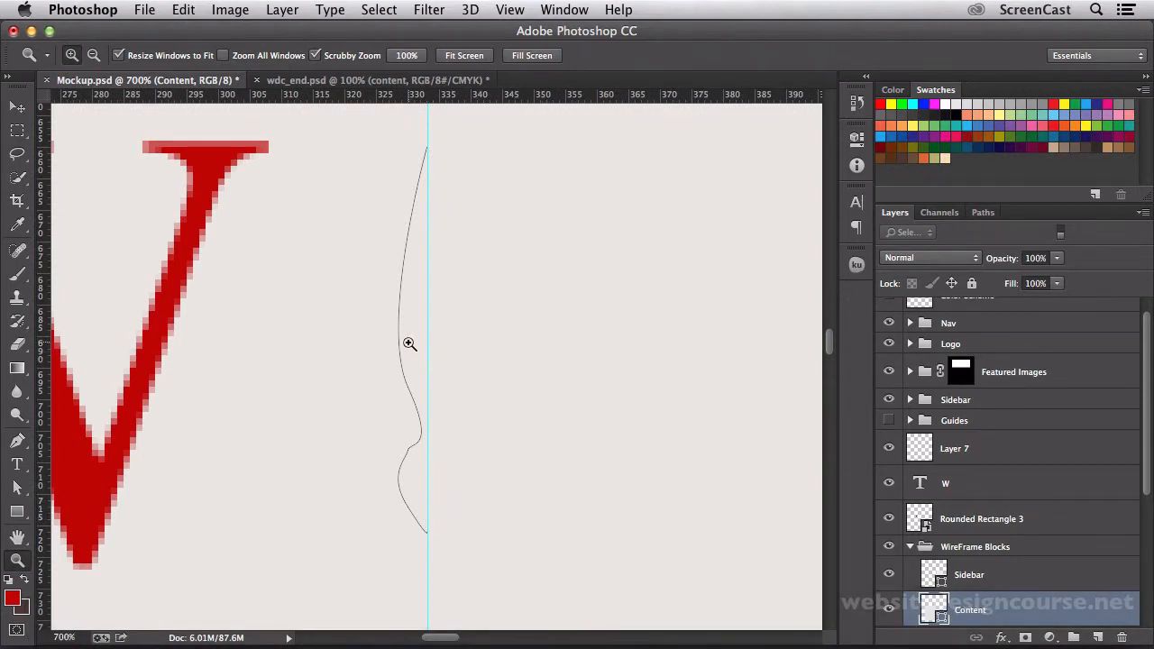
{"action": "left_click", "coordinate": [17, 440]}
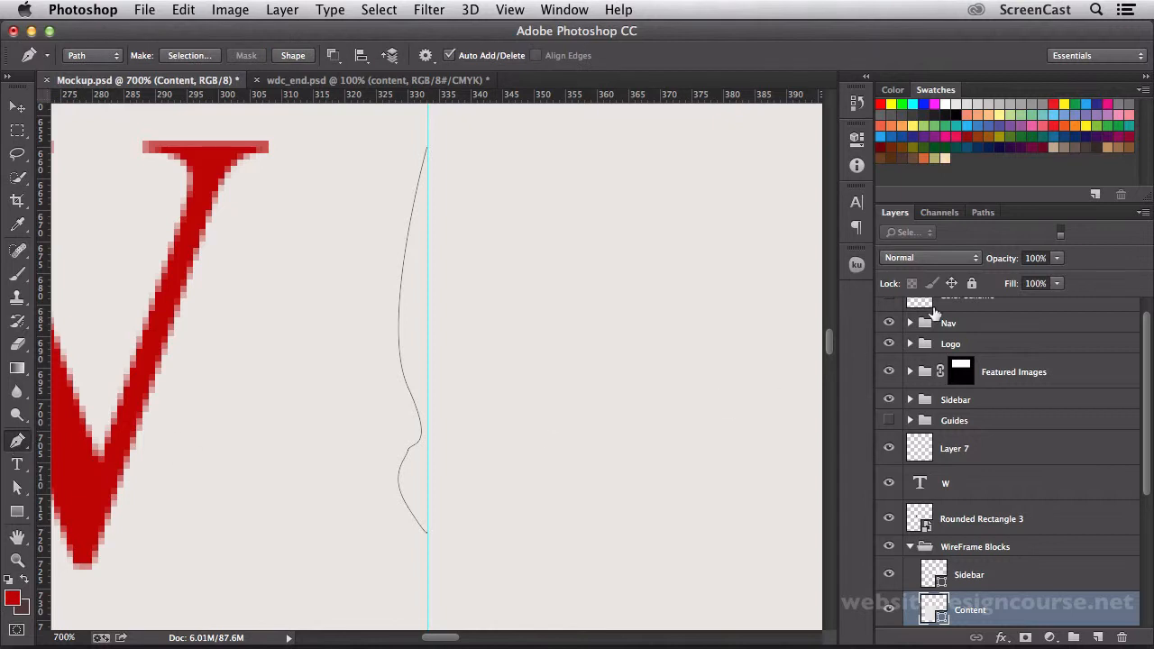
{"action": "left_click", "coordinate": [983, 214]}
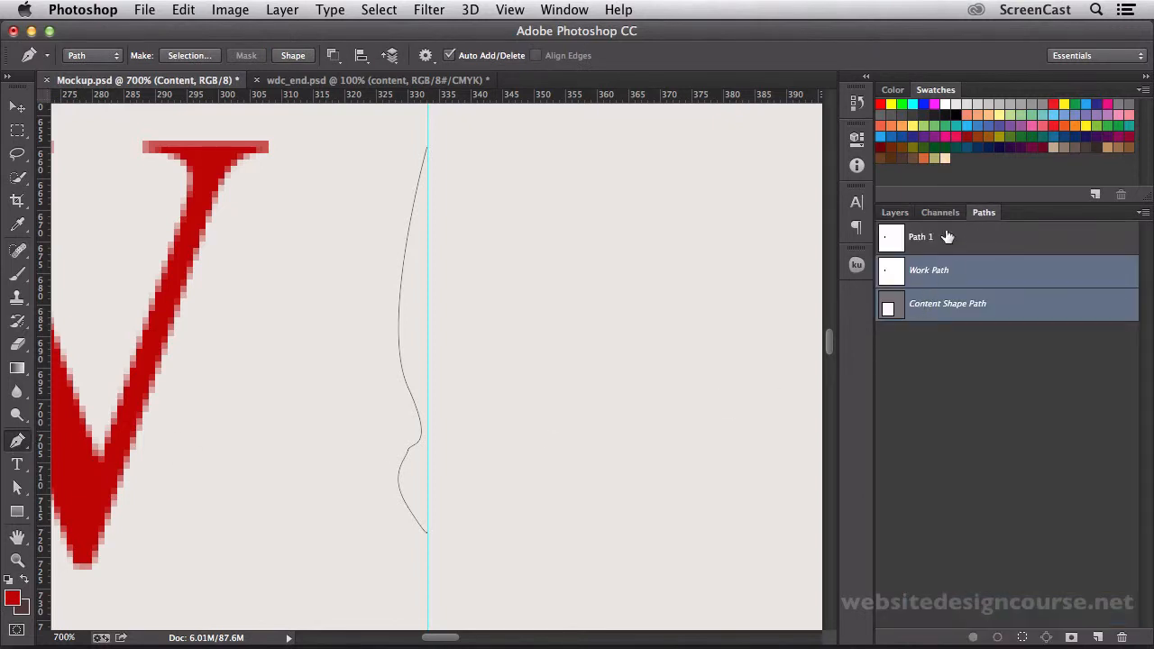
{"action": "left_click", "coordinate": [949, 318]}
{"action": "left_click", "coordinate": [957, 381]}
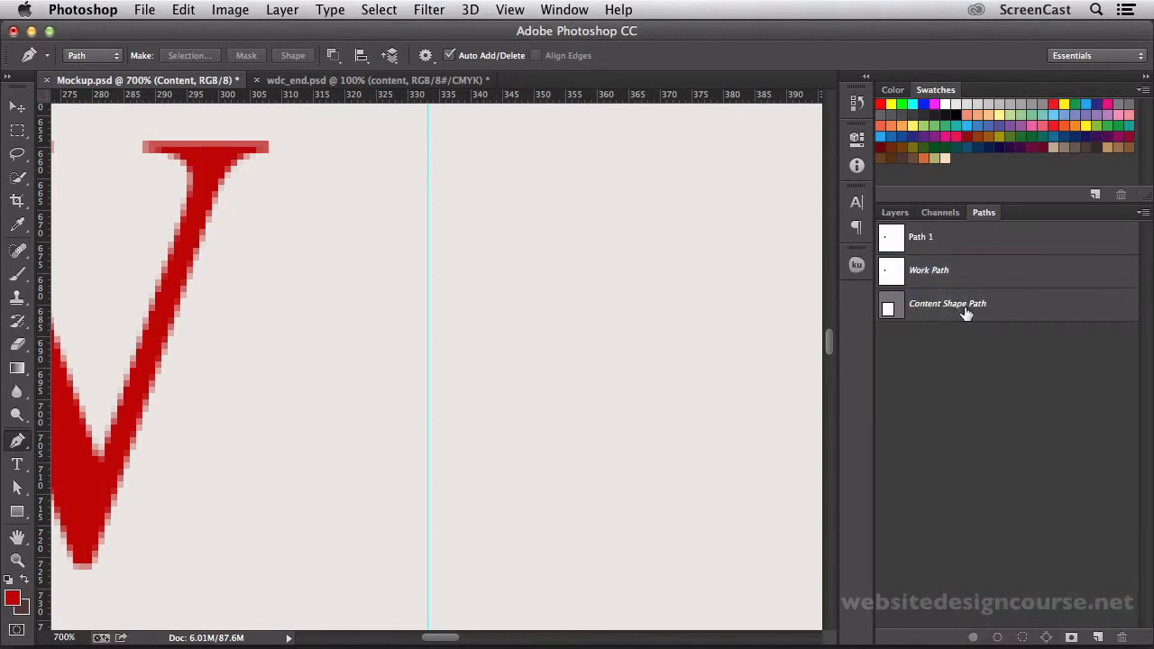
{"action": "left_click", "coordinate": [966, 309]}
{"action": "left_click", "coordinate": [1121, 637]}
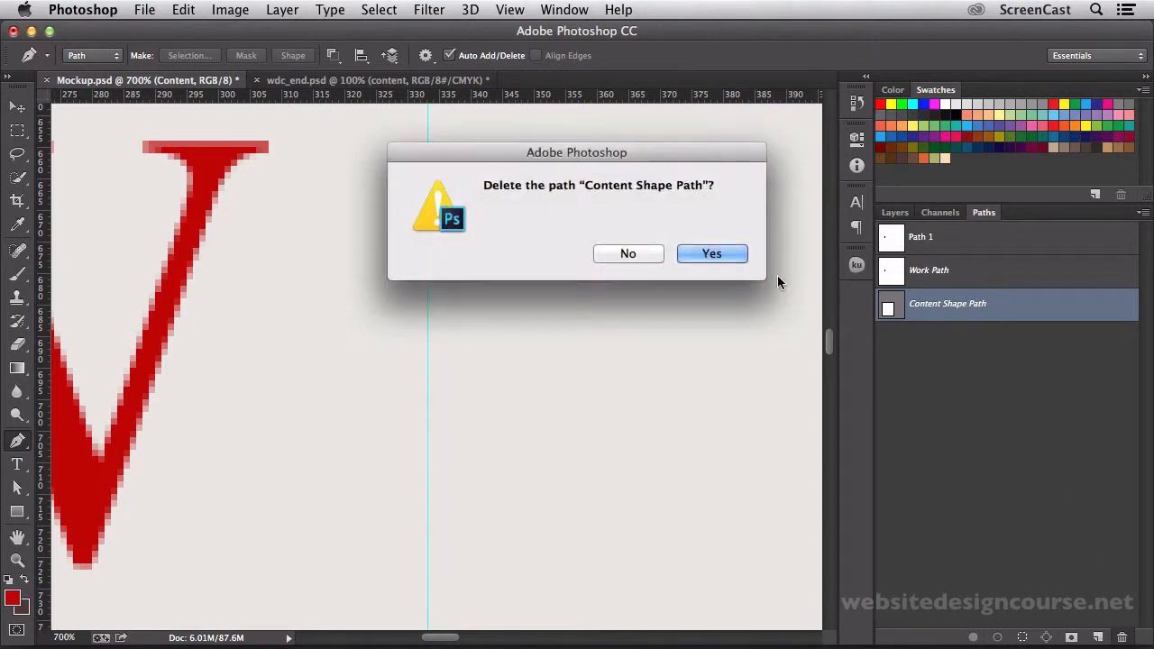
{"action": "left_click", "coordinate": [712, 254]}
- Delete the old Path 1 and select the Work Path holding the half-brush outline
{"action": "left_click", "coordinate": [935, 240]}
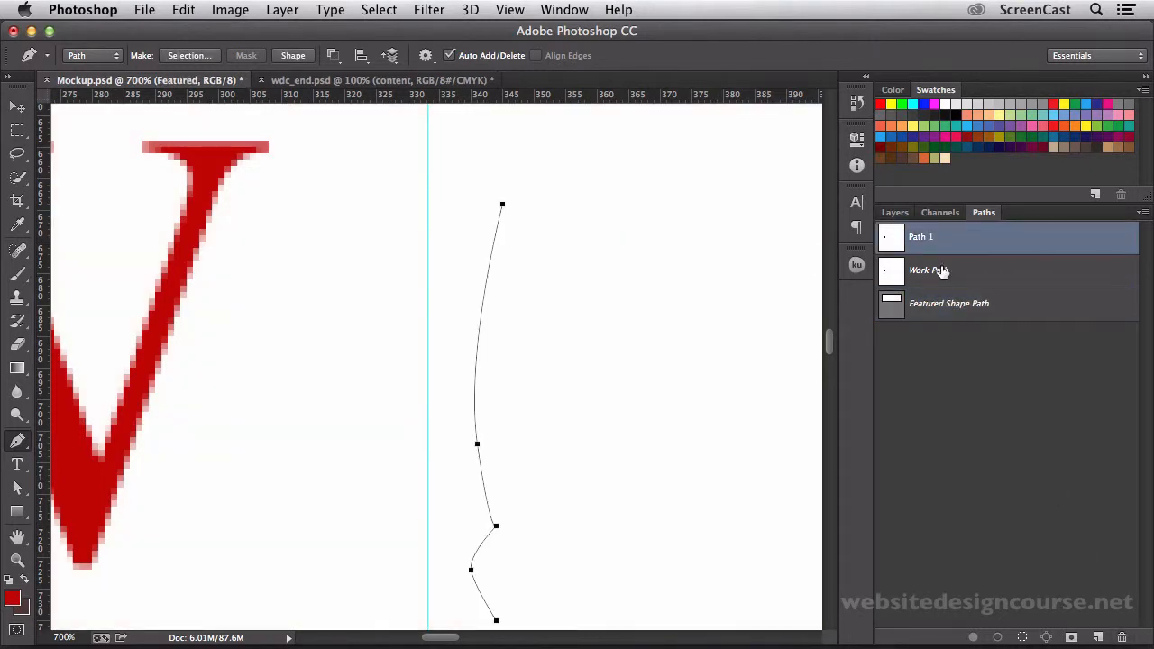
{"action": "scroll", "coordinate": [664, 450], "scroll_direction": "down", "scroll_amount": 3}
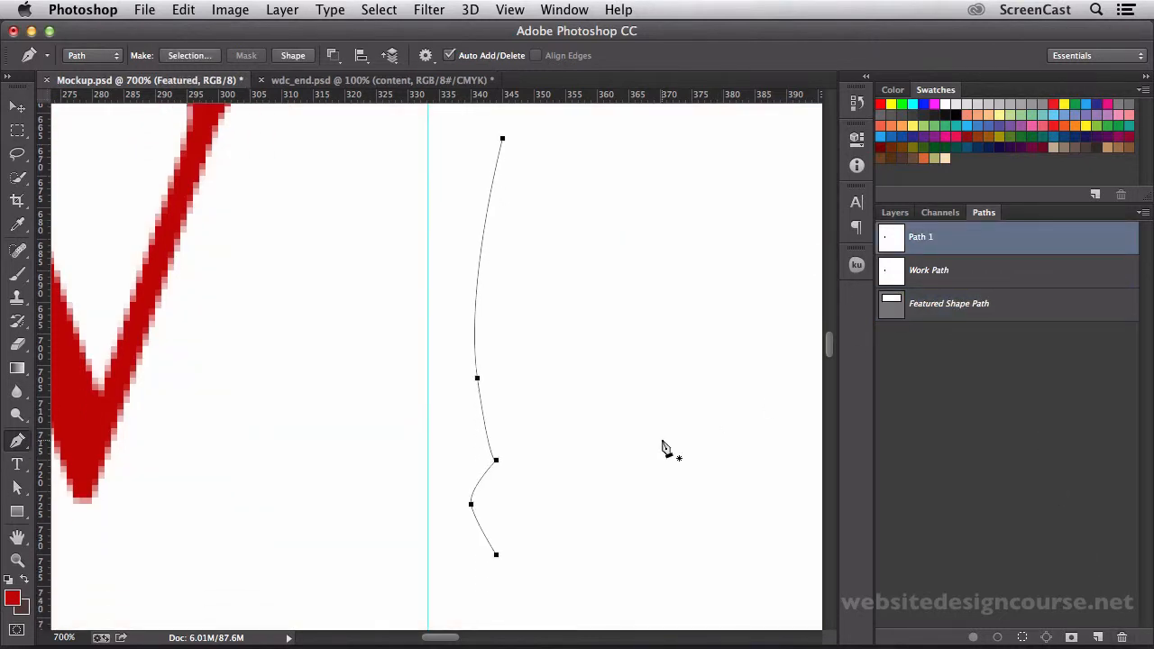
{"action": "left_click", "coordinate": [1121, 636]}
{"action": "left_click", "coordinate": [726, 255]}
{"action": "left_click", "coordinate": [921, 244]}
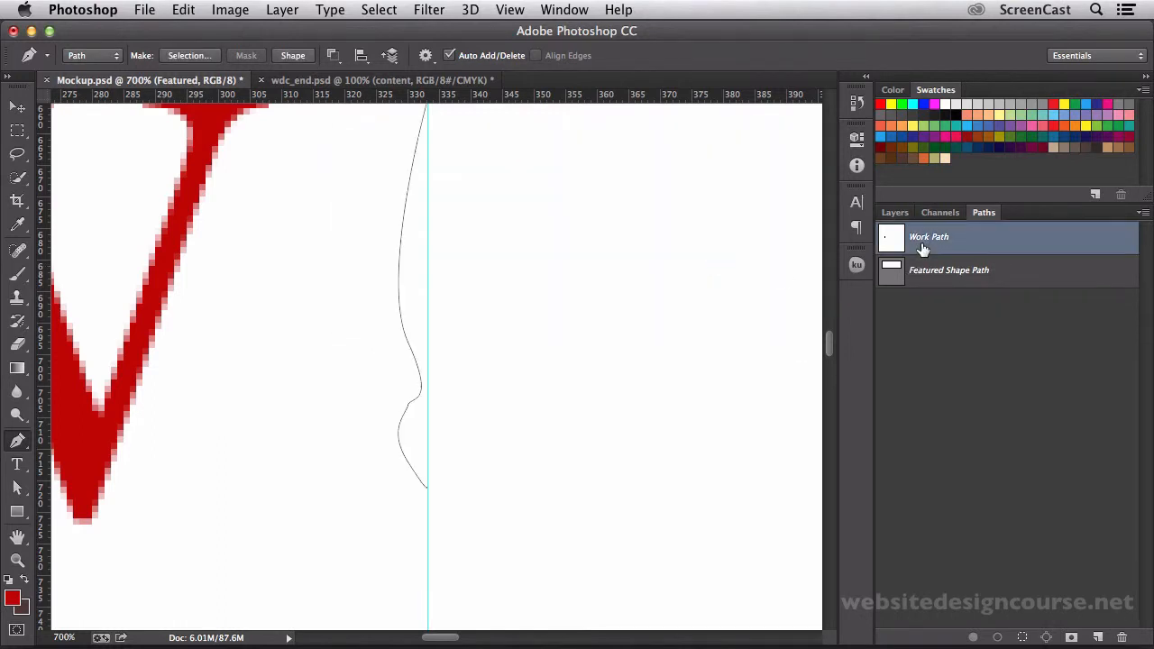
- Save the Work Path of the half brush as Path 1 and duplicate it as Path 1 copy
{"action": "left_click_drag", "start_coordinate": [475, 313], "coordinate": [448, 412]}
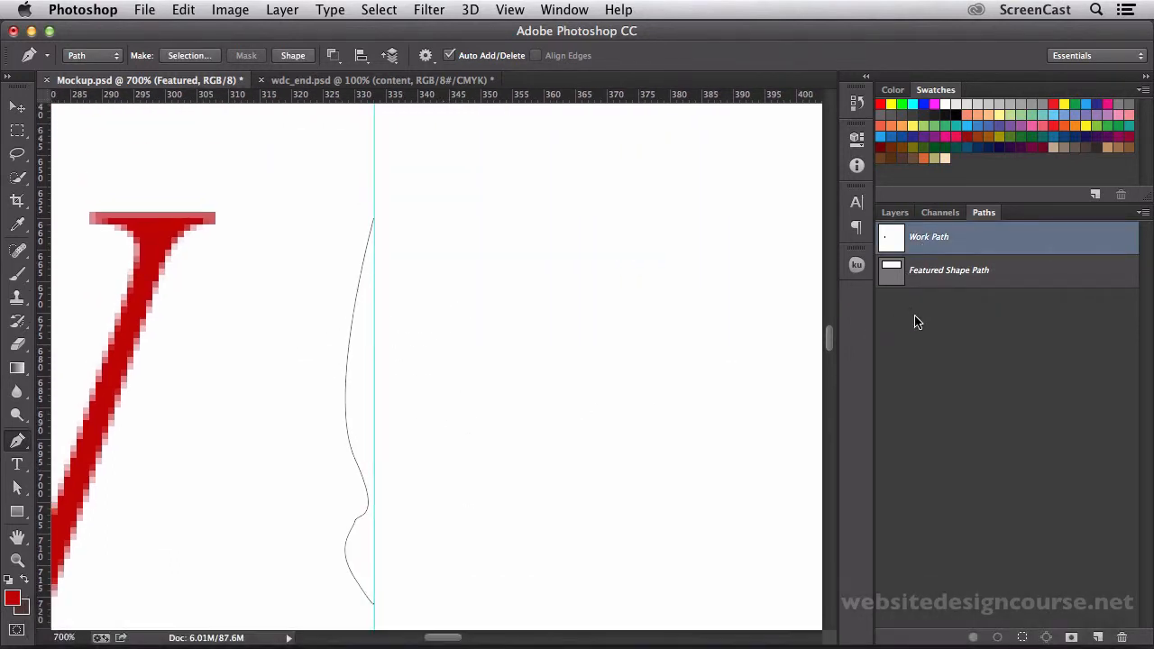
{"action": "right_click", "coordinate": [940, 243]}
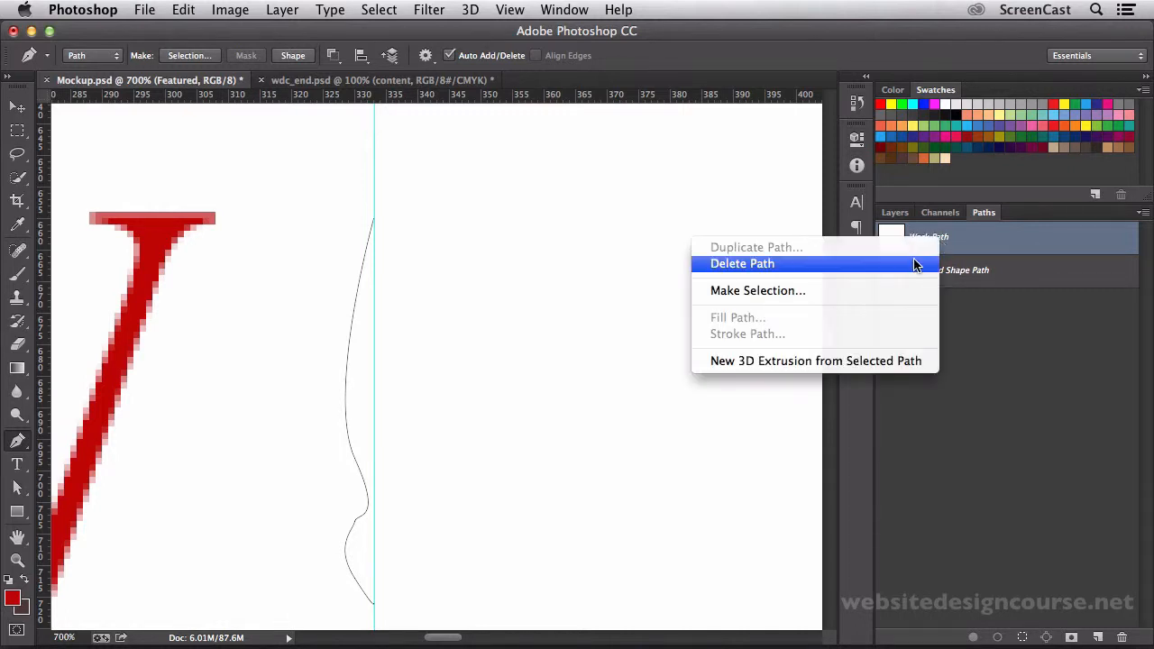
{"action": "left_click", "coordinate": [914, 263]}
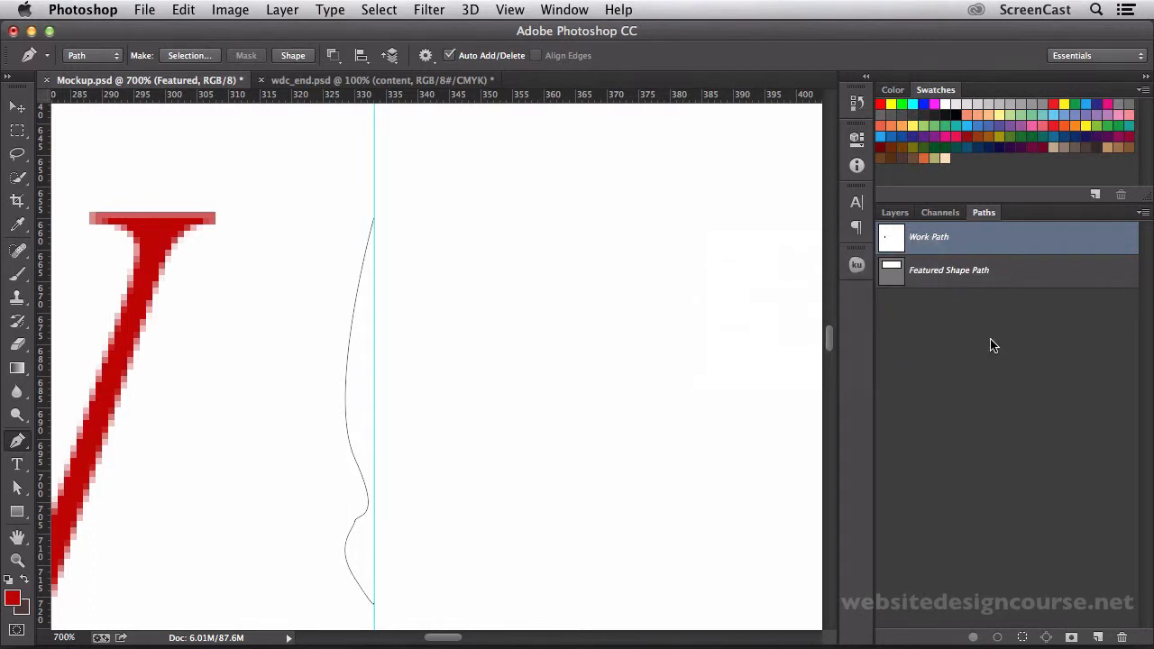
{"action": "left_click_drag", "start_coordinate": [940, 248], "coordinate": [1099, 636]}
{"action": "left_click_drag", "start_coordinate": [934, 246], "coordinate": [1097, 636]}
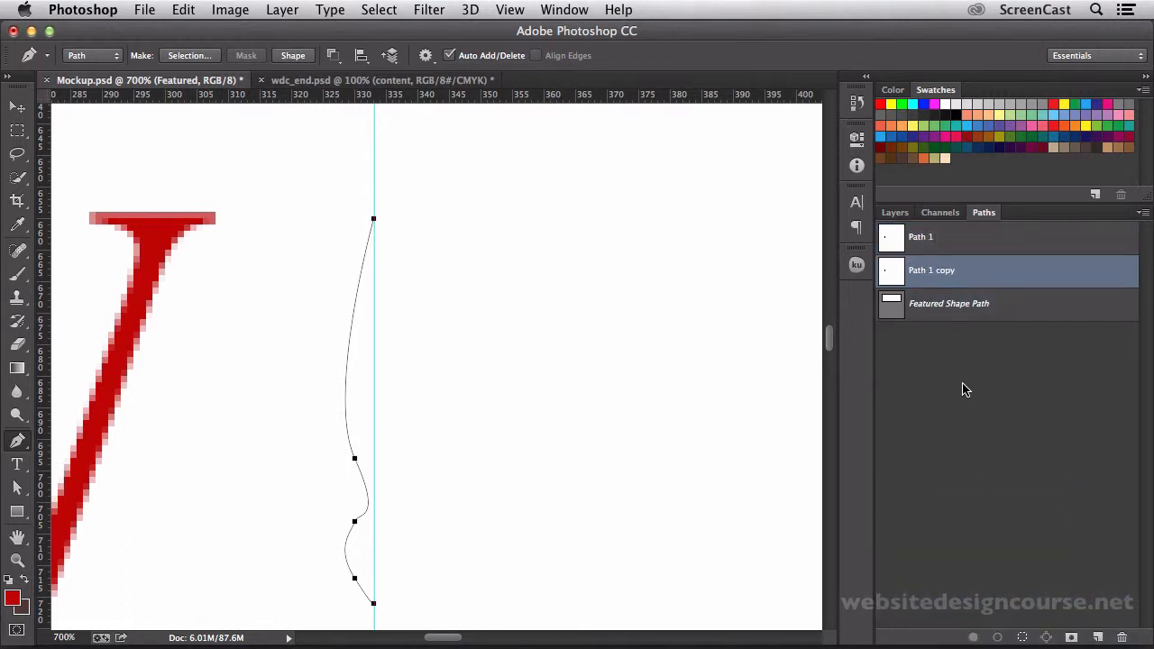
- Flip Path 1 copy horizontally to mirror the half-brush outline
{"action": "left_click", "coordinate": [896, 247]}
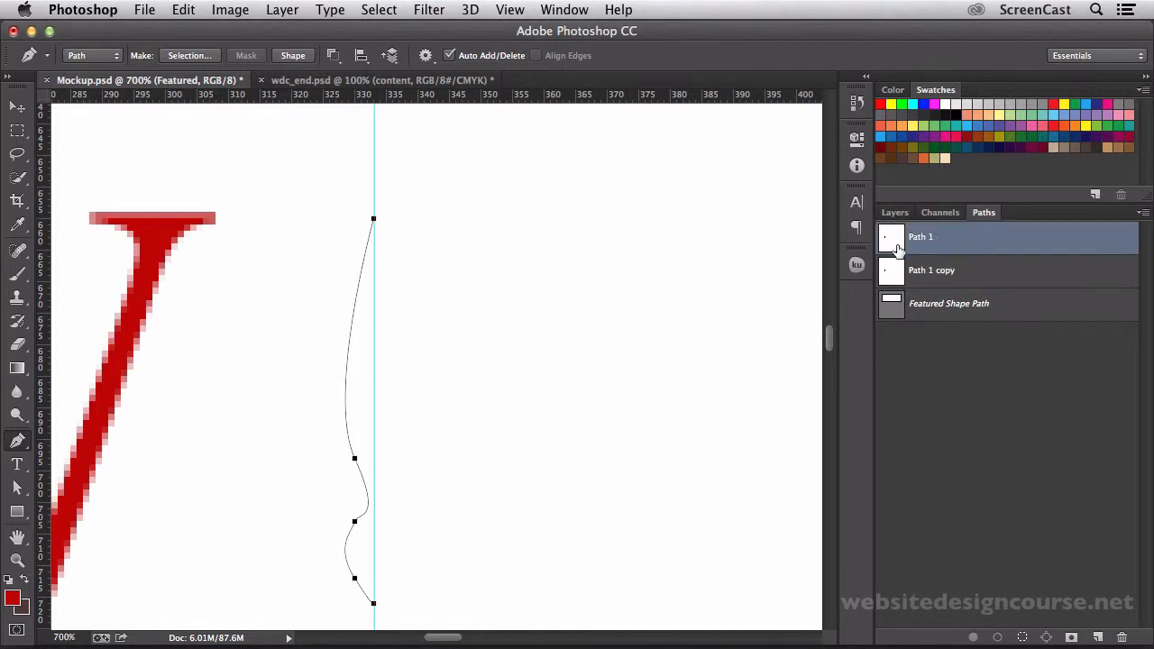
{"action": "left_click", "coordinate": [893, 271]}
{"action": "left_click", "coordinate": [893, 248]}
{"action": "left_click", "coordinate": [892, 270]}
{"action": "left_click", "coordinate": [893, 252]}
{"action": "left_click", "coordinate": [899, 272]}
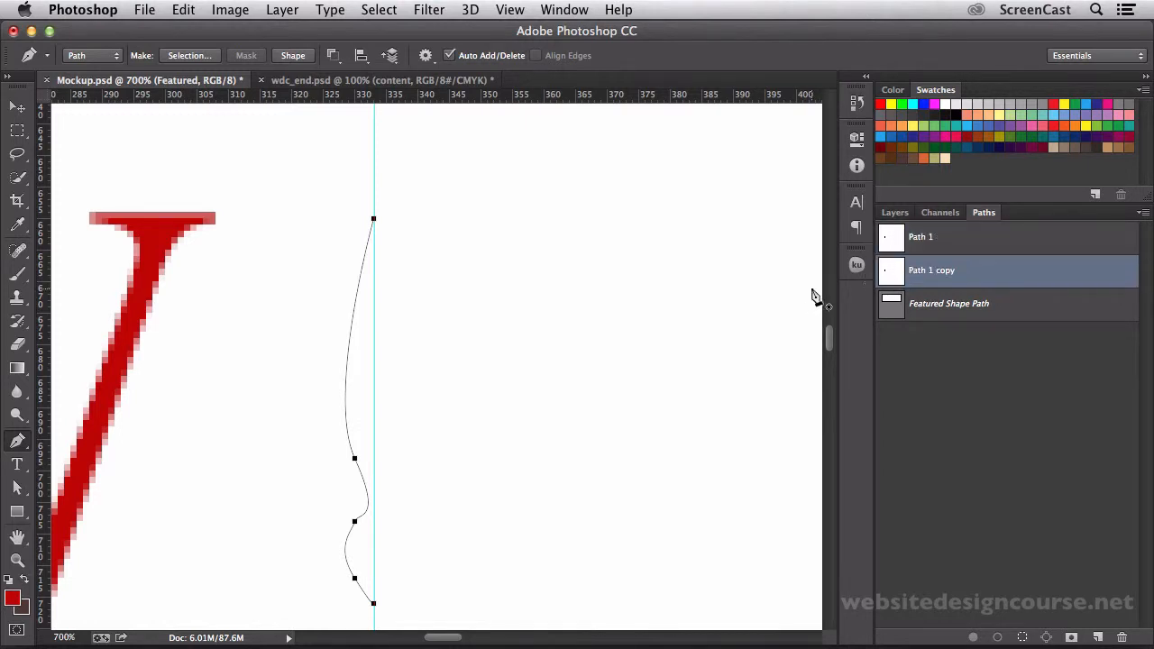
{"action": "left_click", "coordinate": [184, 10]}
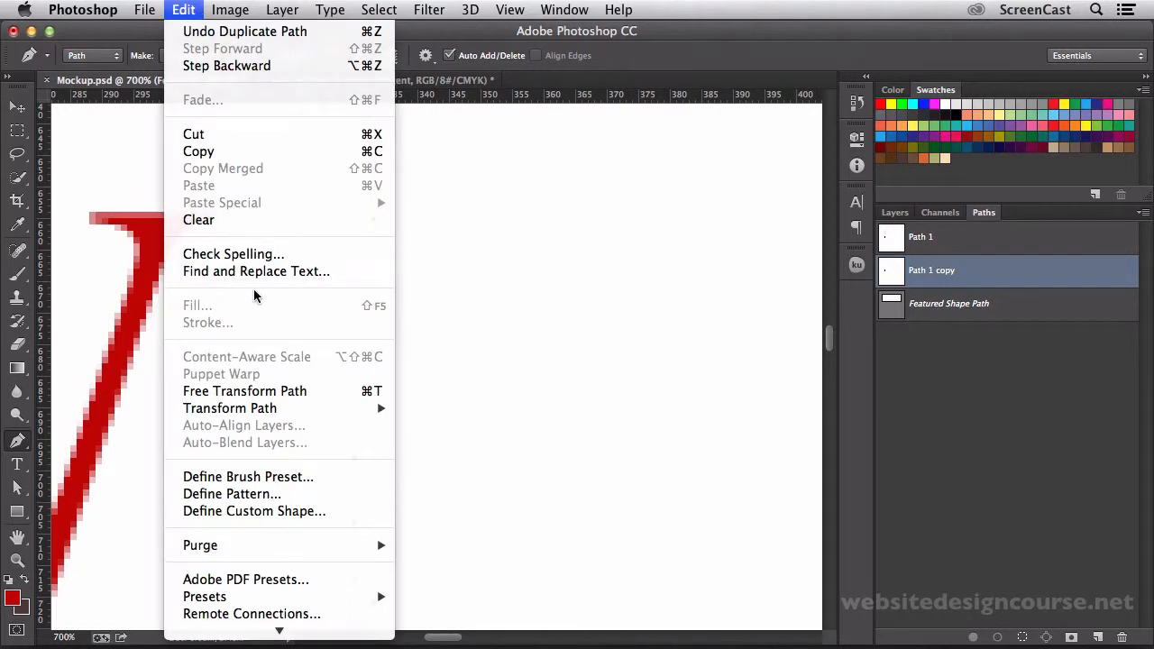
{"action": "mouse_move", "coordinate": [261, 408]}
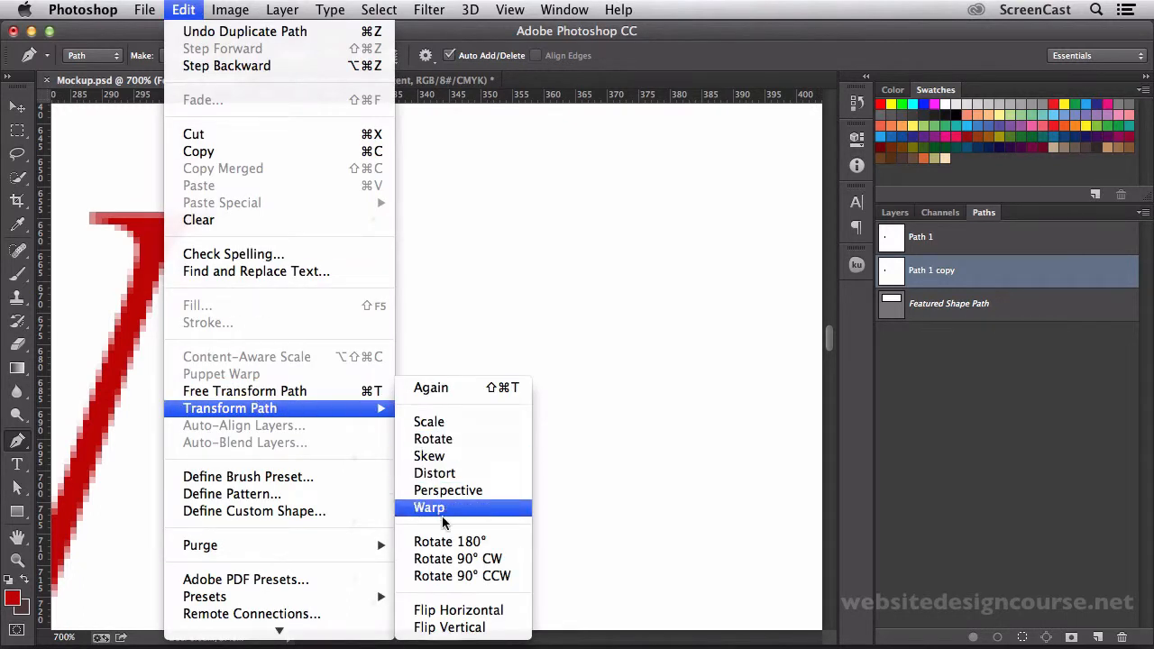
{"action": "left_click", "coordinate": [467, 611]}
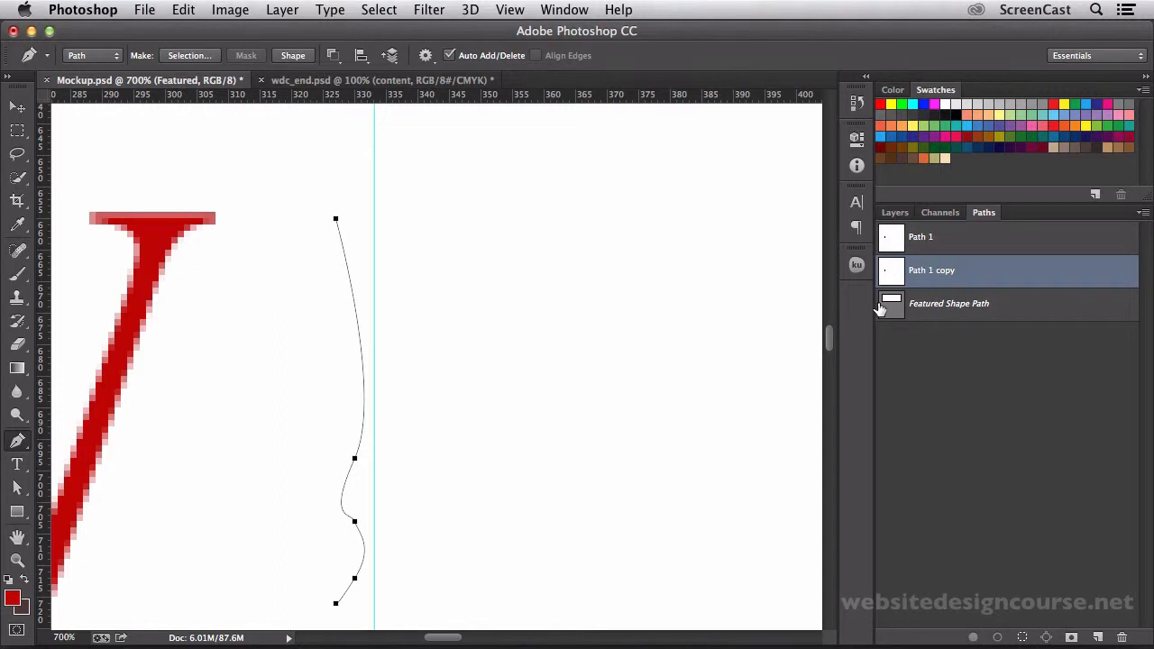
- Nudge the flipped Path 1 copy right until its top and bottom endpoints meet the vertical guide
{"action": "key", "text": "v"}
{"action": "key", "text": "Right"}
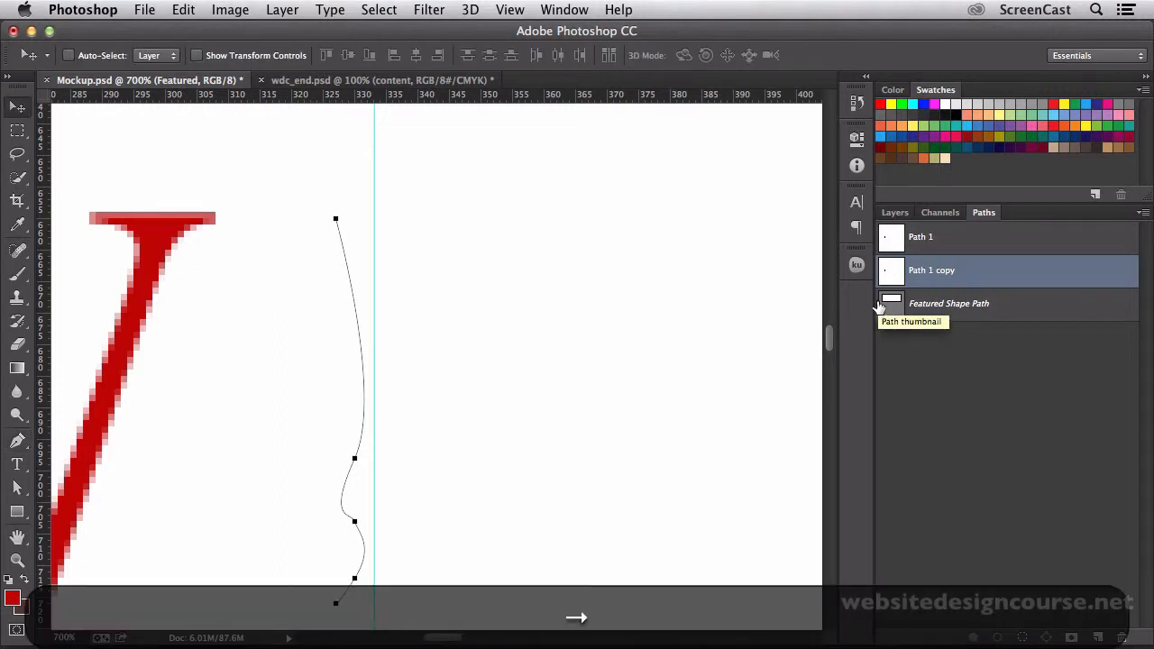
{"action": "left_click", "coordinate": [17, 441]}
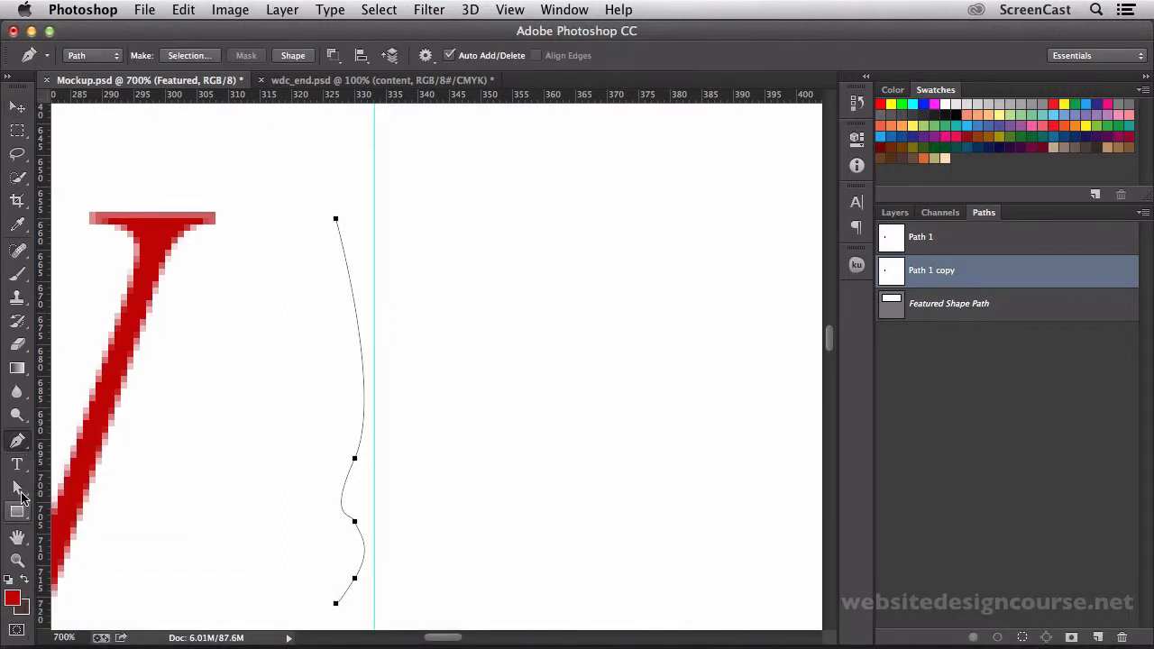
{"action": "left_click", "coordinate": [19, 489]}
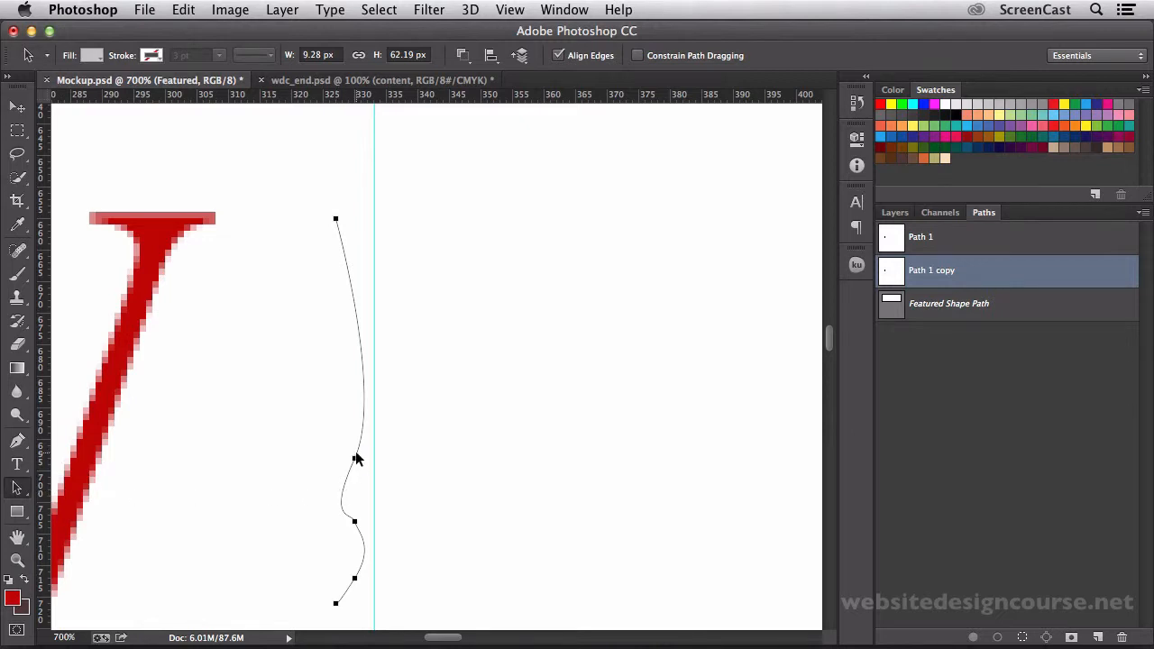
{"action": "key", "text": "Right"}
{"action": "key", "text": "Right"}
{"action": "key", "text": "Right"}
{"action": "key", "text": "Right"}
{"action": "key", "text": "Right"}
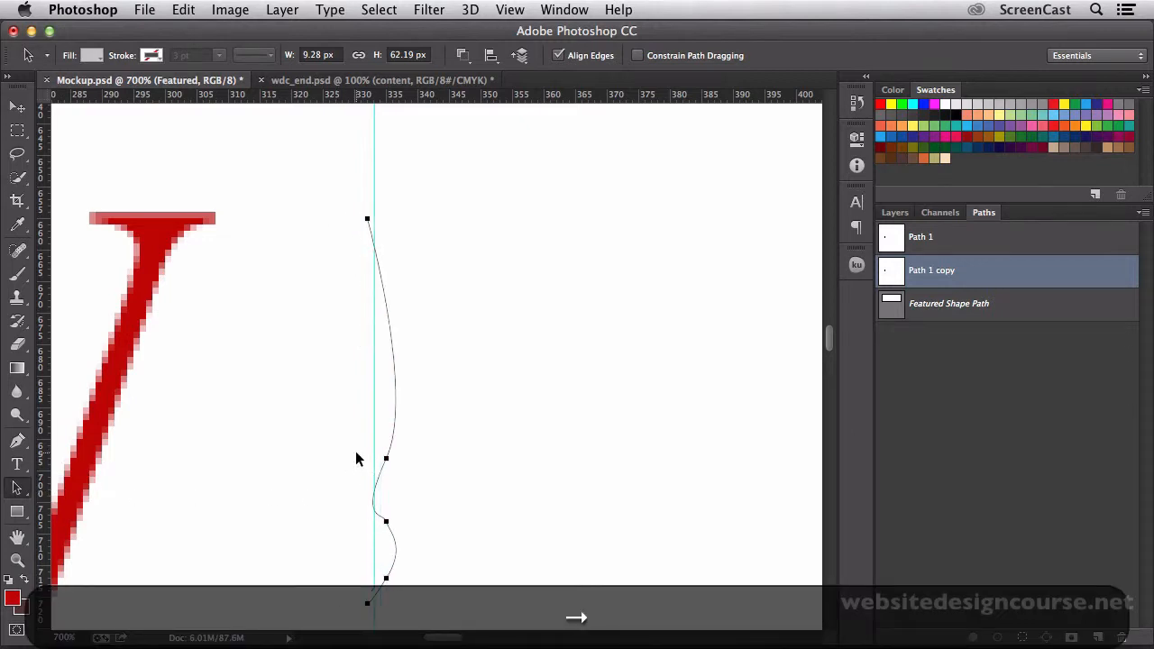
{"action": "key", "text": "Right"}
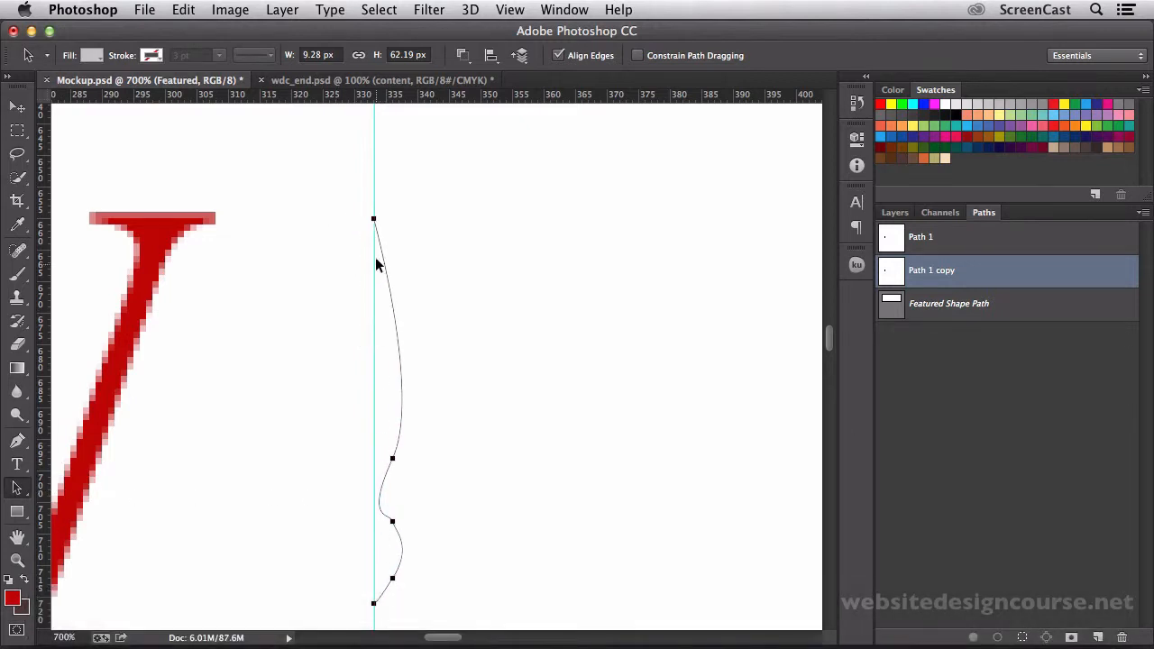
- Compare the two brush halves, and select Path 1 and Path 1 copy together to show the full paintbrush outline
{"action": "left_click", "coordinate": [901, 245]}
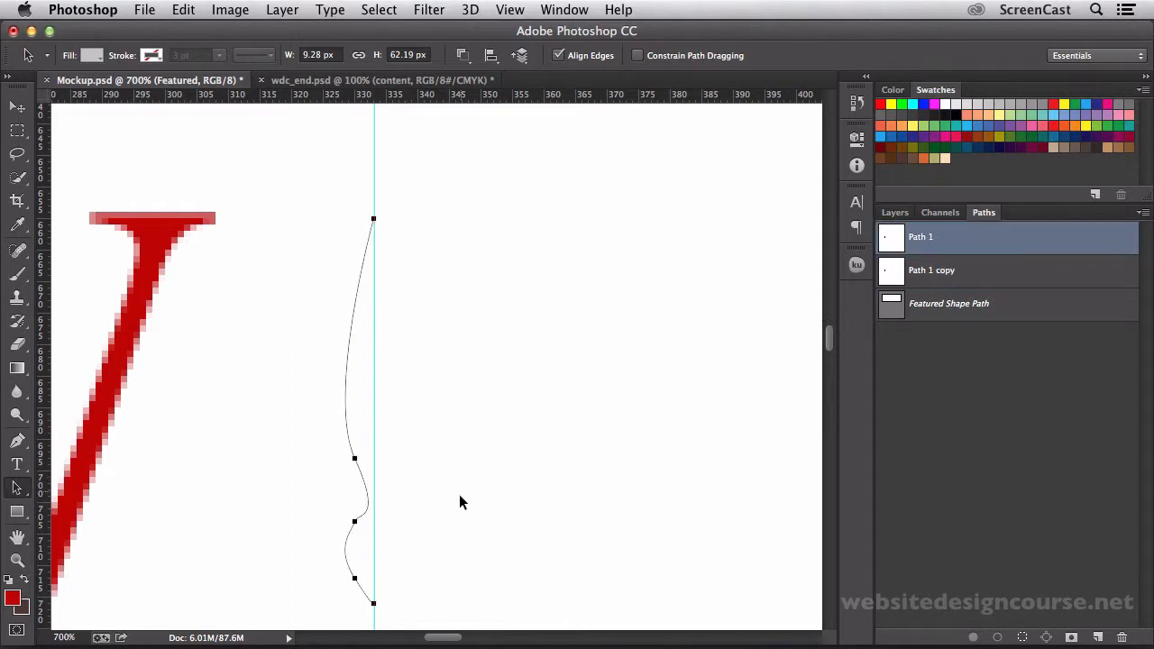
{"action": "left_click", "coordinate": [890, 277]}
{"action": "left_click", "coordinate": [889, 253]}
{"action": "left_click", "coordinate": [888, 263]}
{"action": "left_click", "coordinate": [890, 248]}
{"action": "left_click", "coordinate": [891, 275]}
{"action": "left_click", "coordinate": [889, 248]}
{"action": "left_click", "coordinate": [894, 276]}
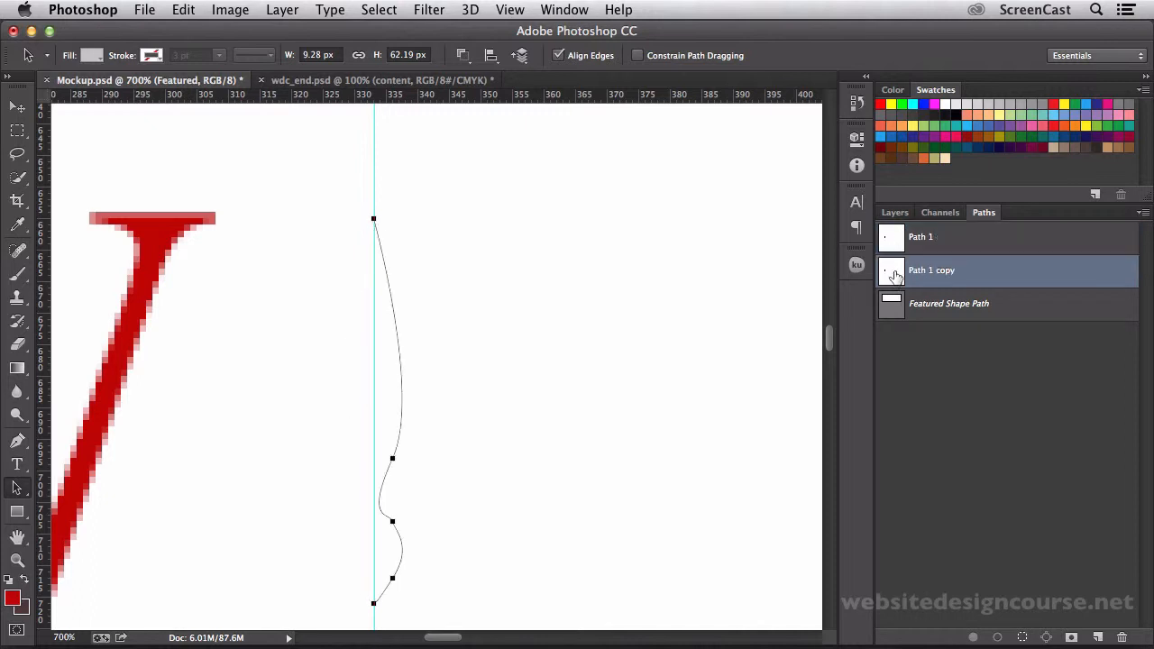
{"action": "left_click", "coordinate": [892, 245]}
{"action": "left_click", "coordinate": [892, 275]}
{"action": "left_click", "coordinate": [894, 247]}
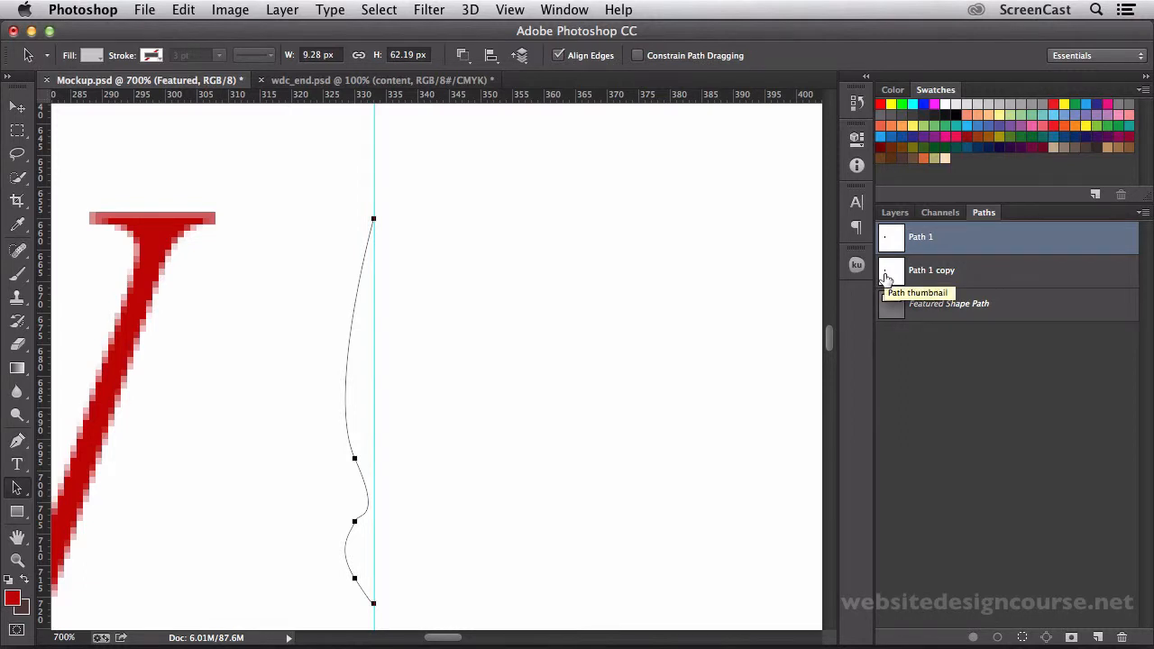
{"action": "left_click", "coordinate": [884, 277], "text": "shift"}
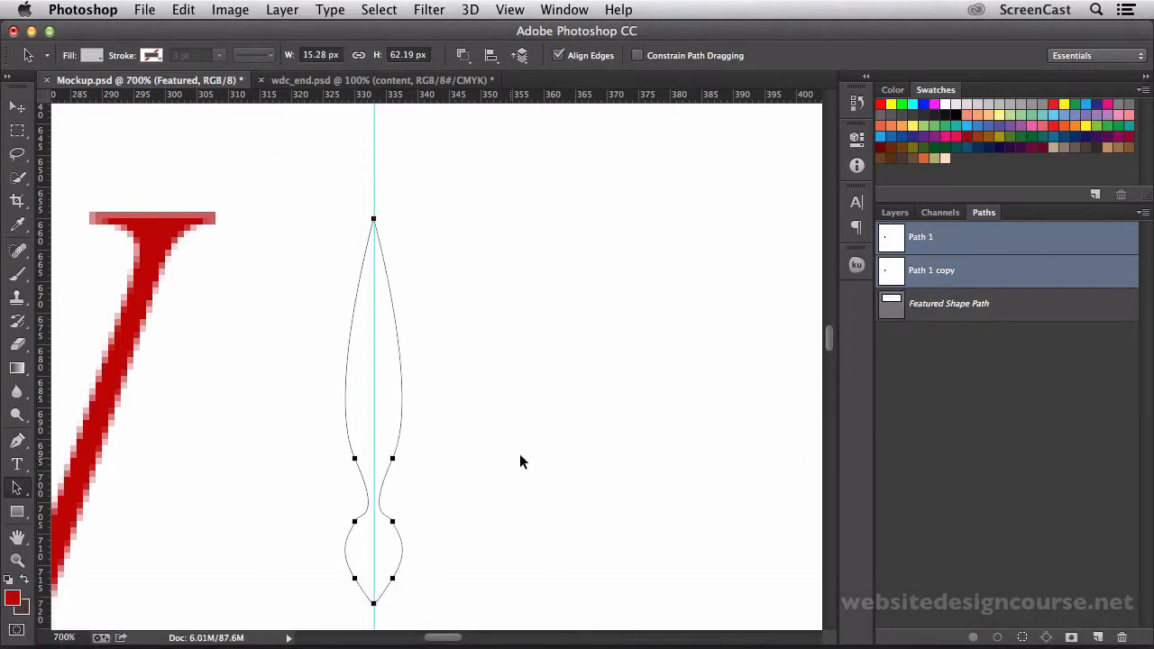
- Collapse the WireFrame Blocks group and create a vector mask on Layer 7 from the combined brush paths
{"action": "left_click", "coordinate": [892, 212]}
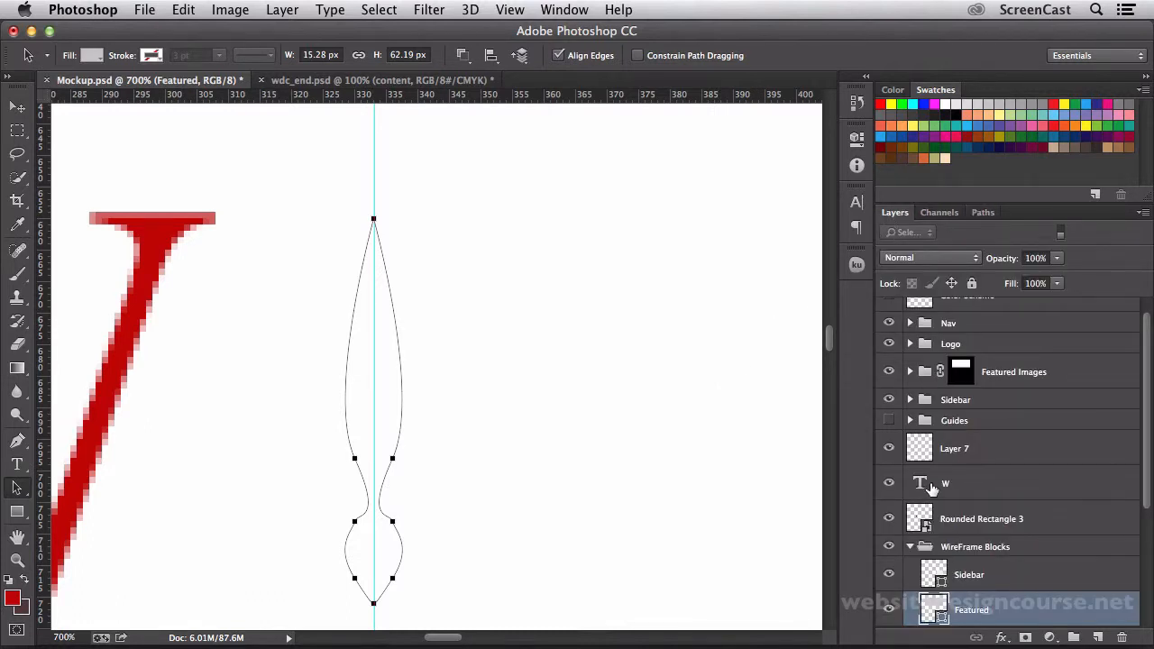
{"action": "scroll", "coordinate": [922, 483], "scroll_direction": "down", "scroll_amount": 2}
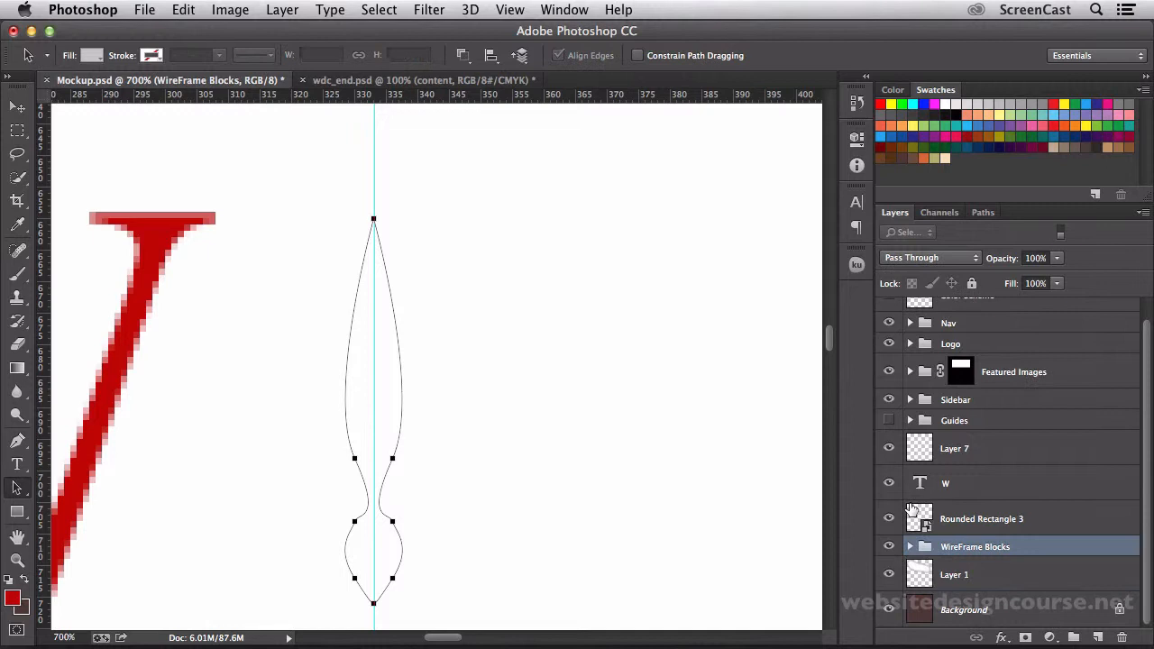
{"action": "left_click", "coordinate": [949, 450]}
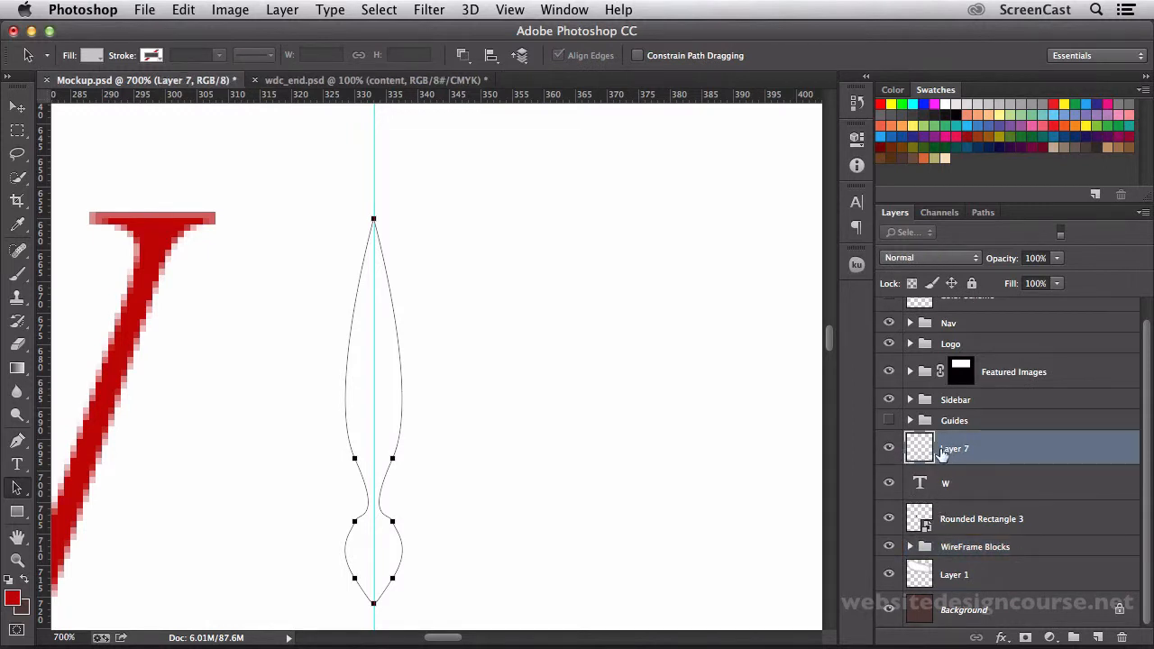
{"action": "key", "text": "shift+super+i"}
{"action": "left_click", "coordinate": [227, 466]}
{"action": "right_click", "coordinate": [347, 443]}
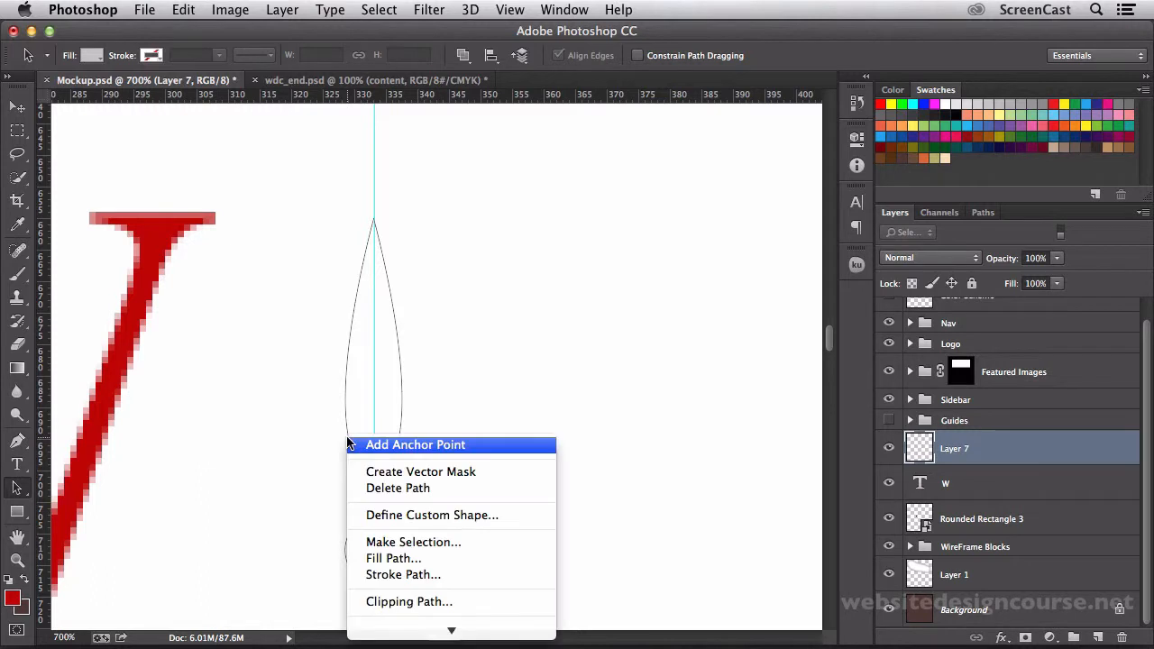
{"action": "left_click", "coordinate": [427, 472]}
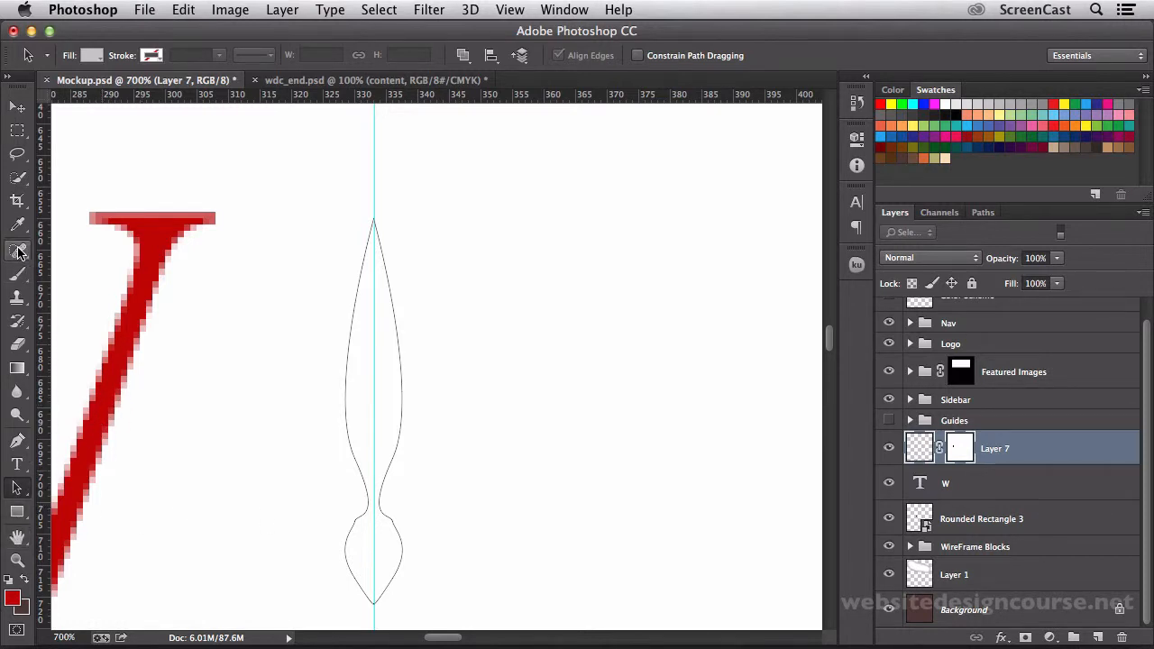
- Fill Layer 7's pixels, beside its vector mask, with the red foreground color
{"action": "key", "text": "i"}
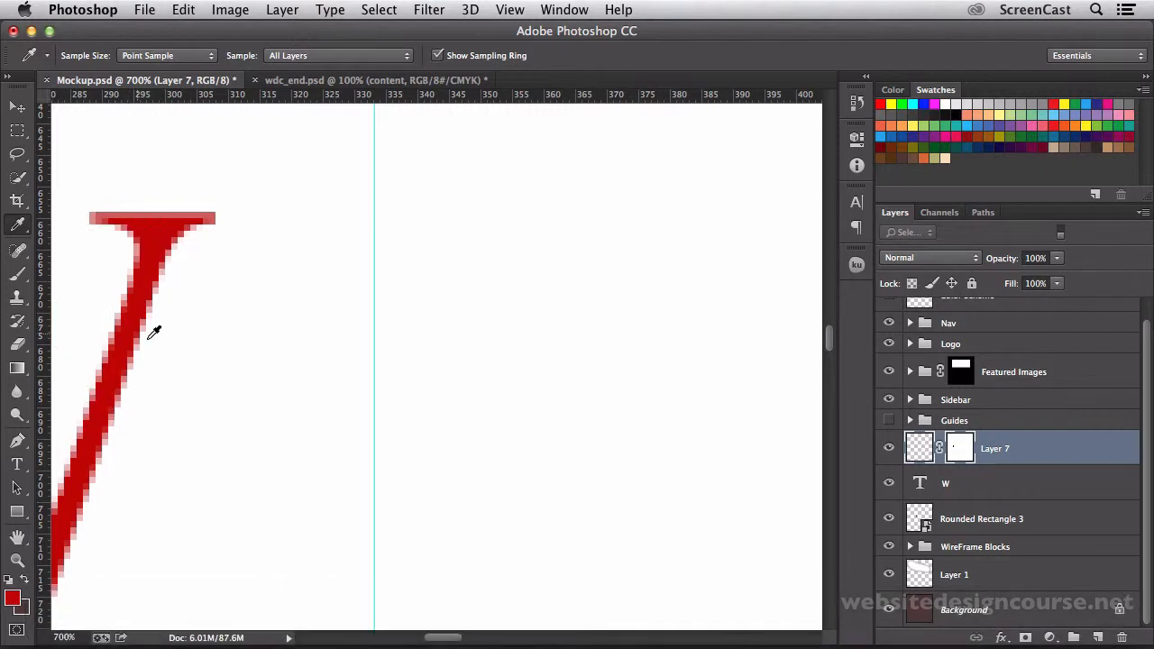
{"action": "left_click", "coordinate": [923, 475]}
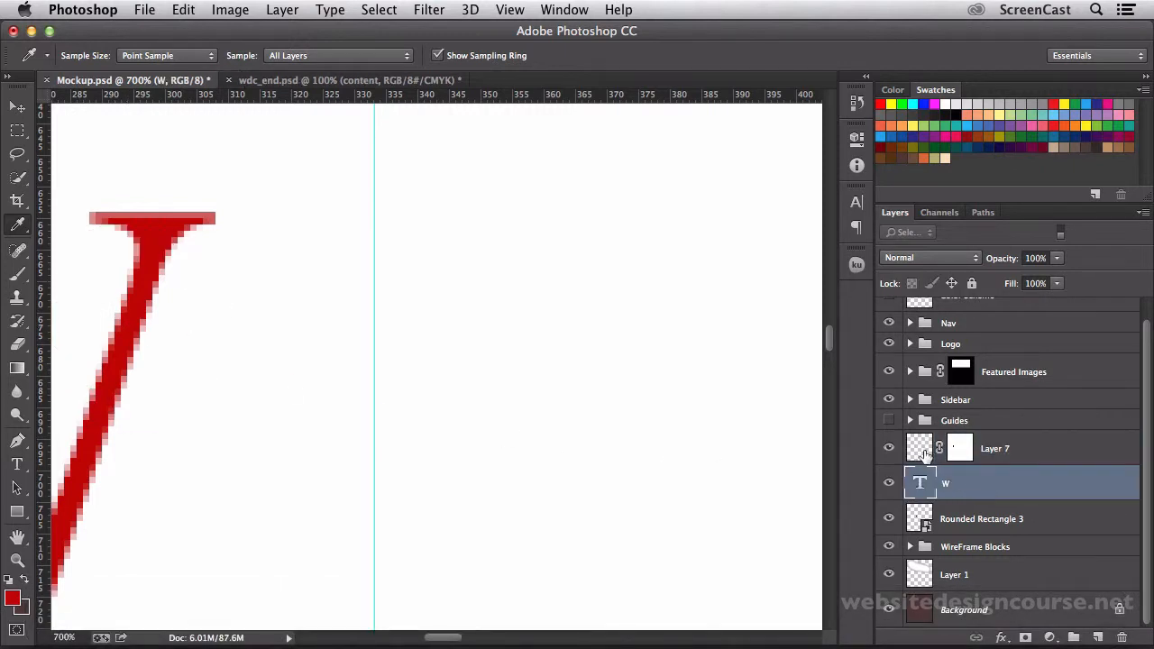
{"action": "left_click", "coordinate": [924, 458]}
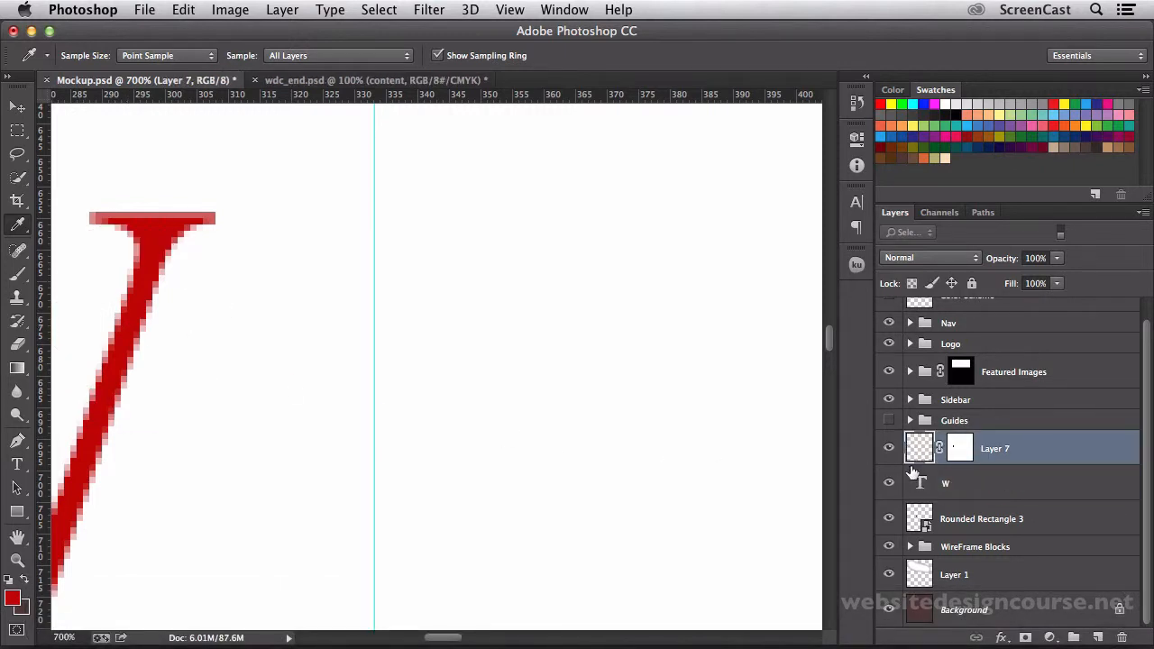
{"action": "key", "text": "super+BackSpace"}
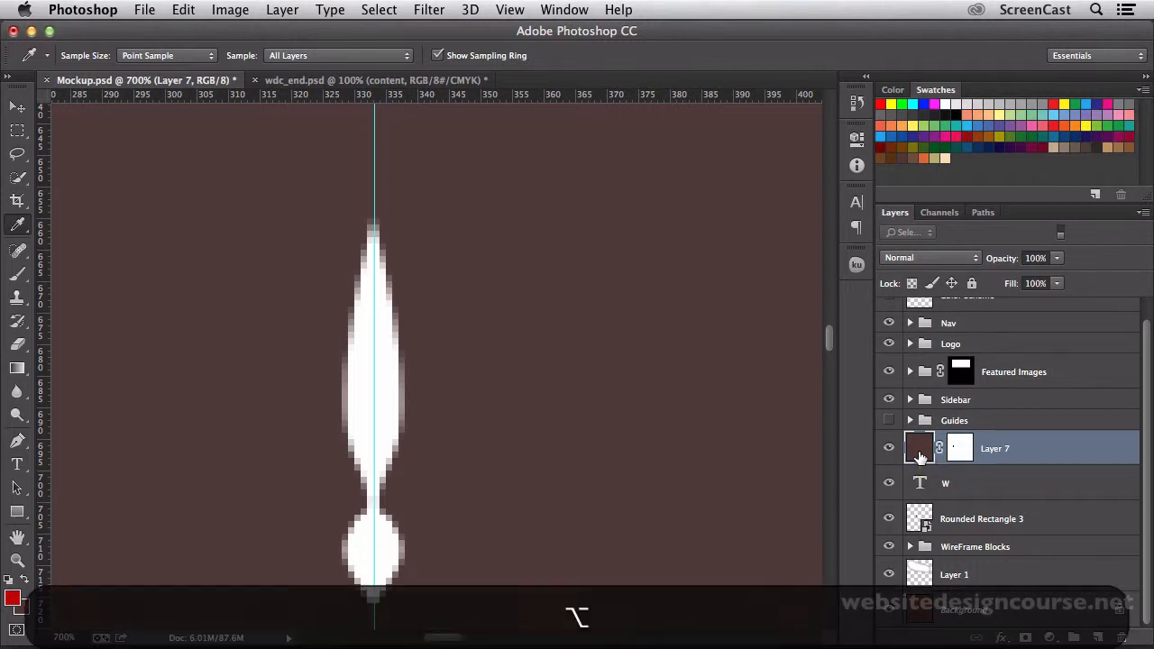
{"action": "key", "text": "alt+BackSpace"}
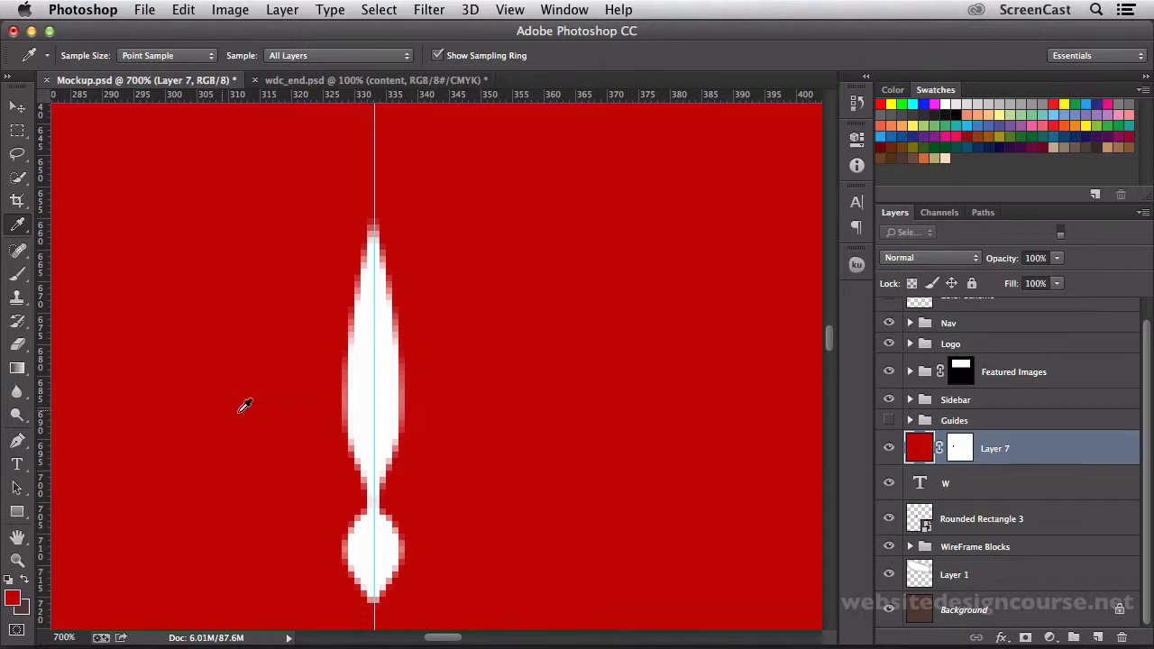
- Try inverting Layer 7 with its vector mask selected, and undo the inversion
{"action": "left_click", "coordinate": [958, 451]}
{"action": "left_click", "coordinate": [967, 483]}
{"action": "left_click", "coordinate": [960, 460]}
{"action": "key", "text": "super+i"}
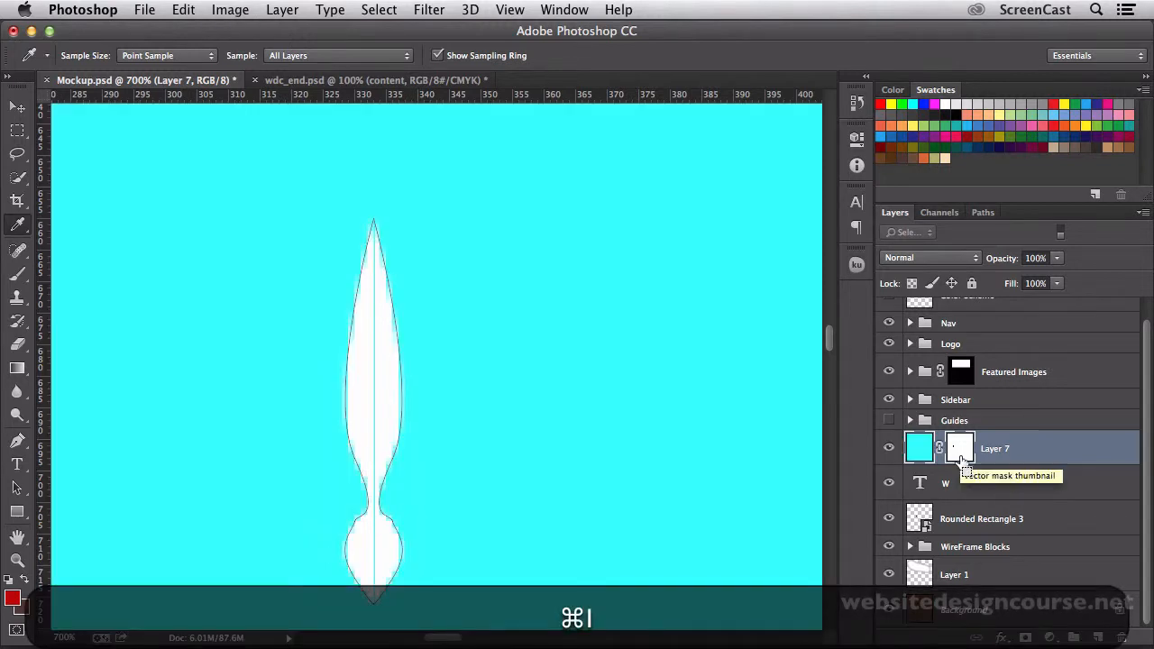
{"action": "key", "text": "super+z"}
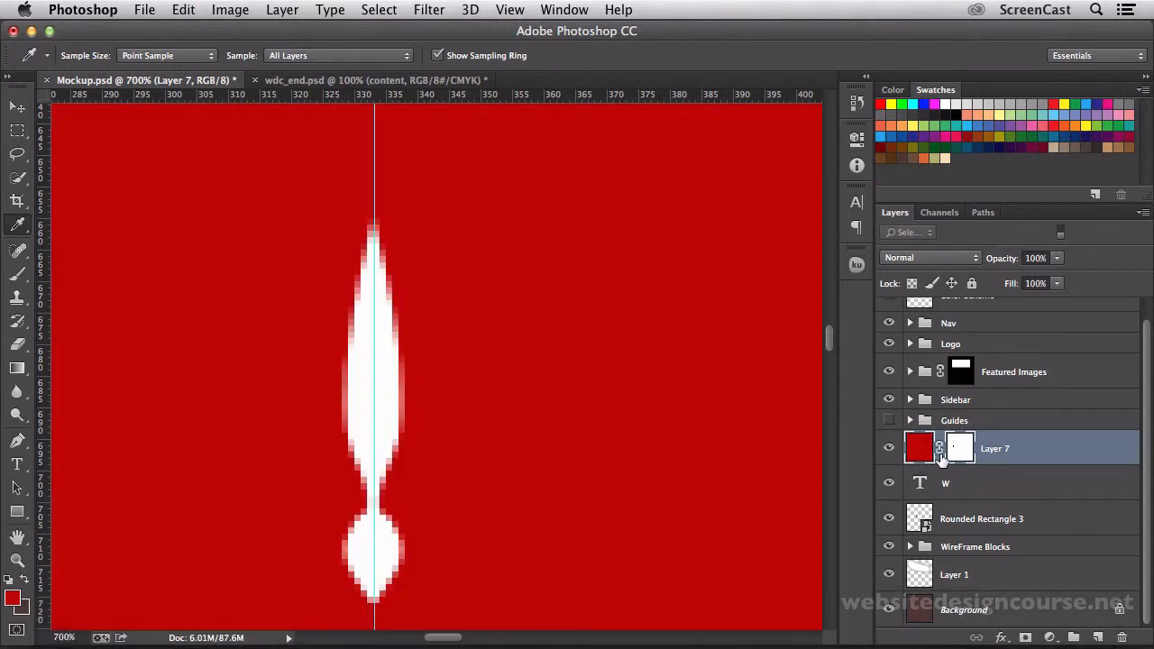
- Examine Layer 7's vector mask properties for a way to reverse the masked area
{"action": "left_click", "coordinate": [929, 483]}
{"action": "left_click", "coordinate": [952, 460]}
{"action": "double_click", "coordinate": [961, 455]}
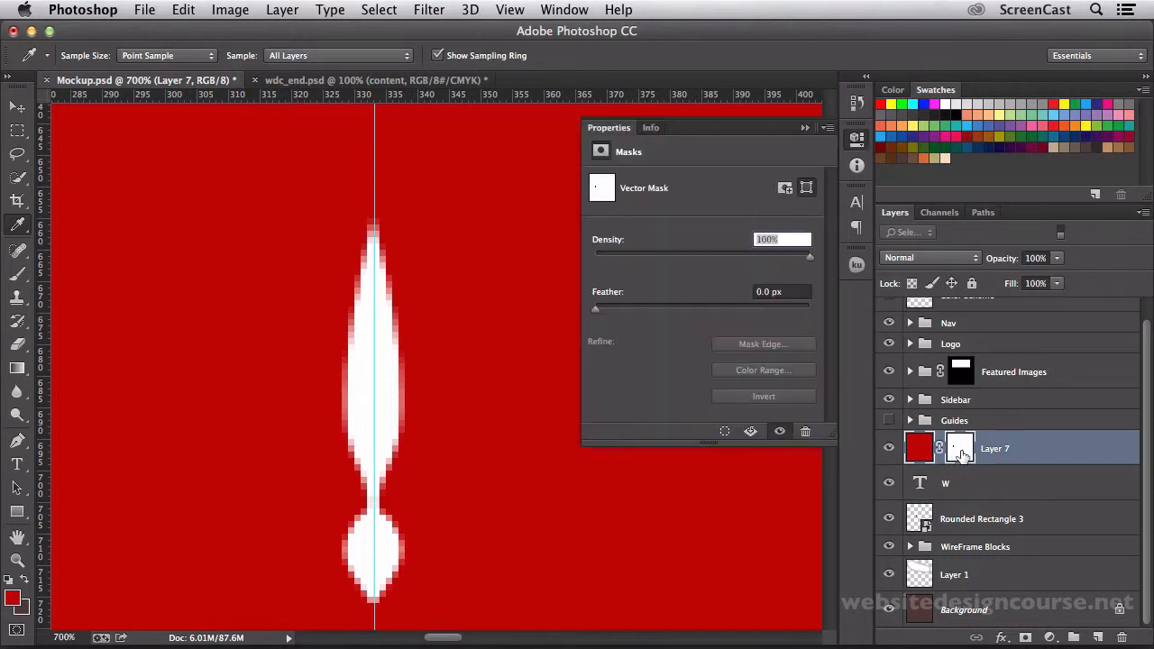
{"action": "left_click", "coordinate": [857, 139]}
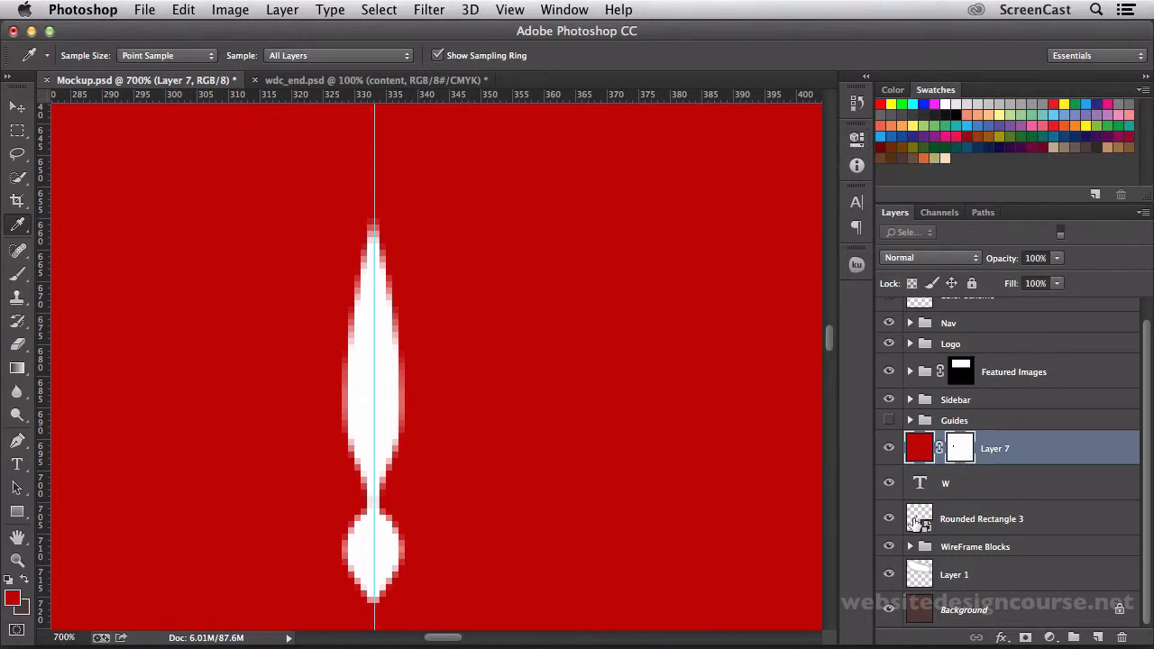
{"action": "left_click", "coordinate": [921, 485]}
{"action": "left_click", "coordinate": [930, 521]}
{"action": "left_click", "coordinate": [958, 457]}
{"action": "double_click", "coordinate": [959, 456]}
{"action": "left_click", "coordinate": [921, 458]}
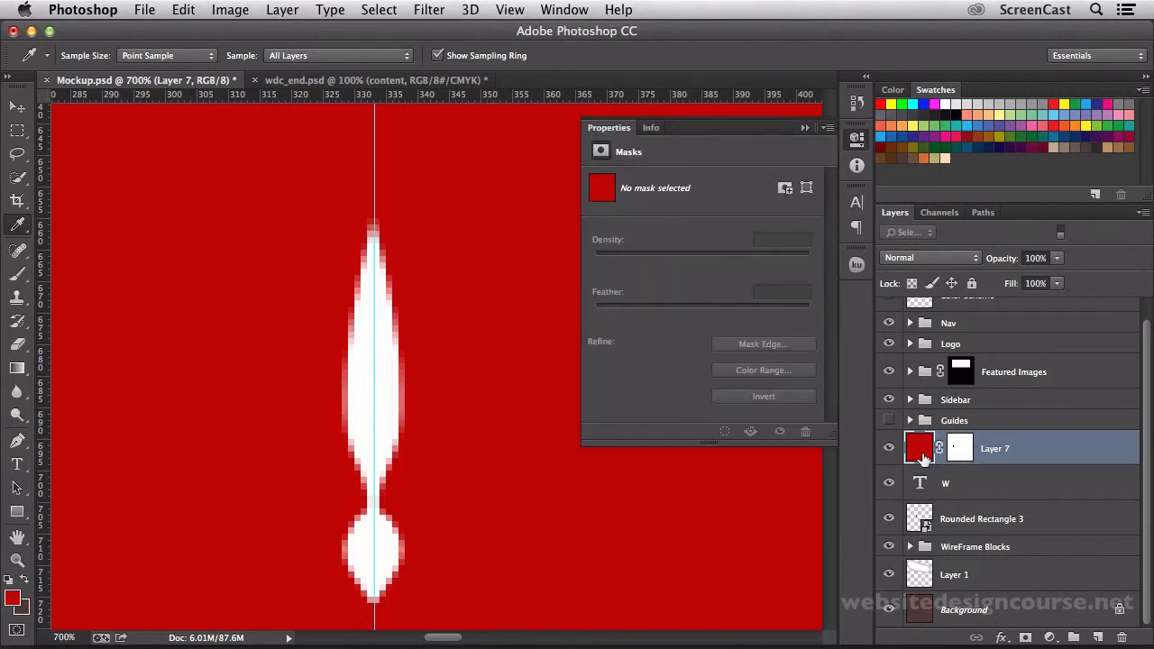
{"action": "left_click", "coordinate": [856, 138]}
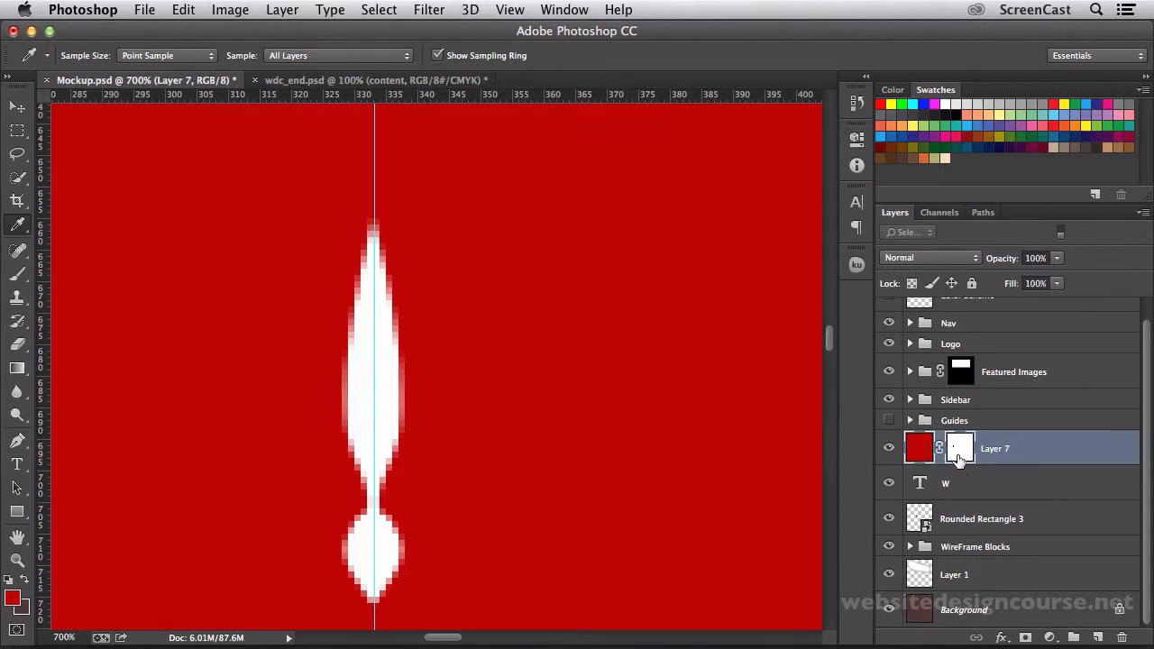
- Delete Layer 7 together with its vector mask
{"action": "left_click", "coordinate": [923, 483]}
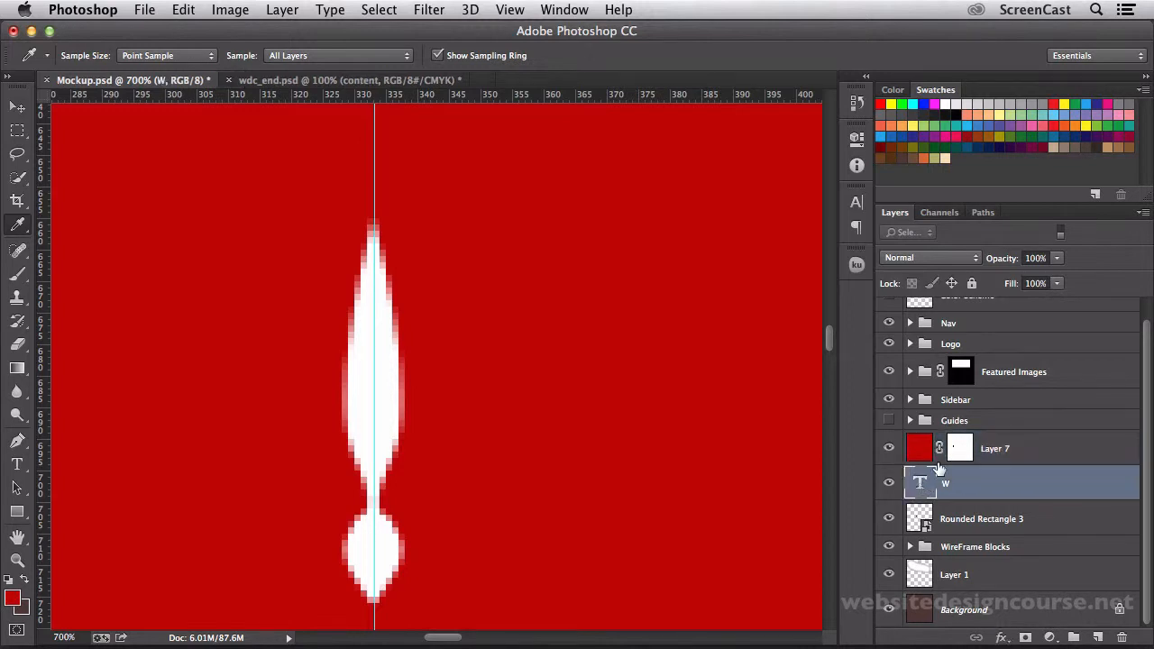
{"action": "left_click", "coordinate": [953, 451]}
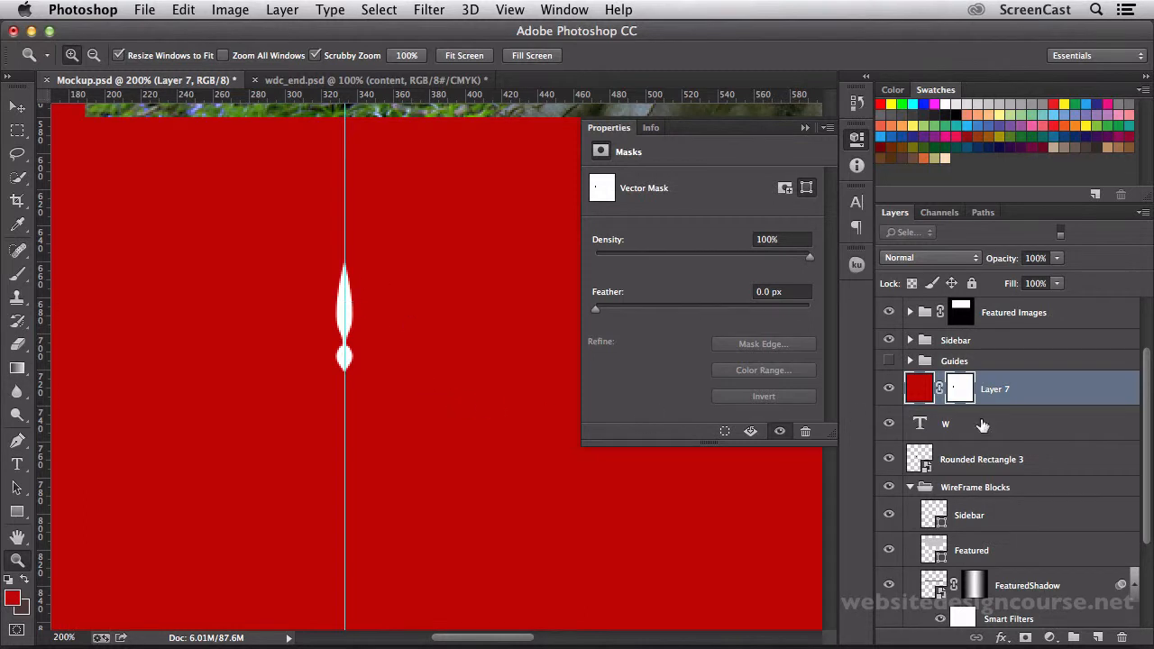
{"action": "key", "text": "BackSpace"}
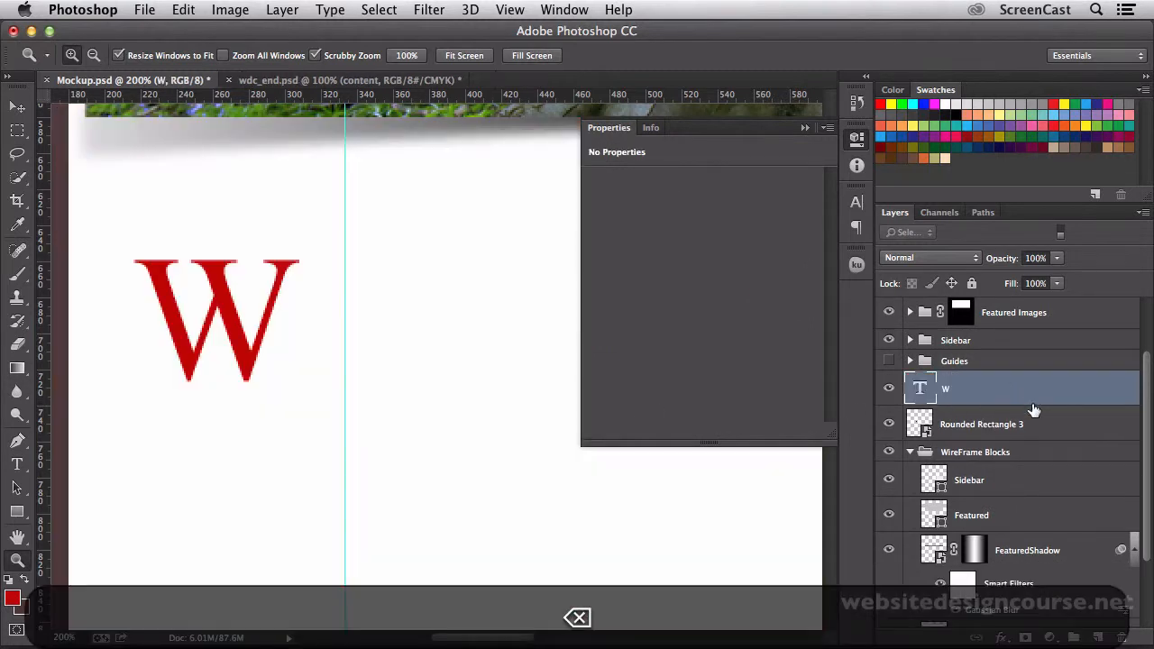
- Select Path 1 and Path 1 copy together, and return to the layer list
{"action": "left_click", "coordinate": [984, 215]}
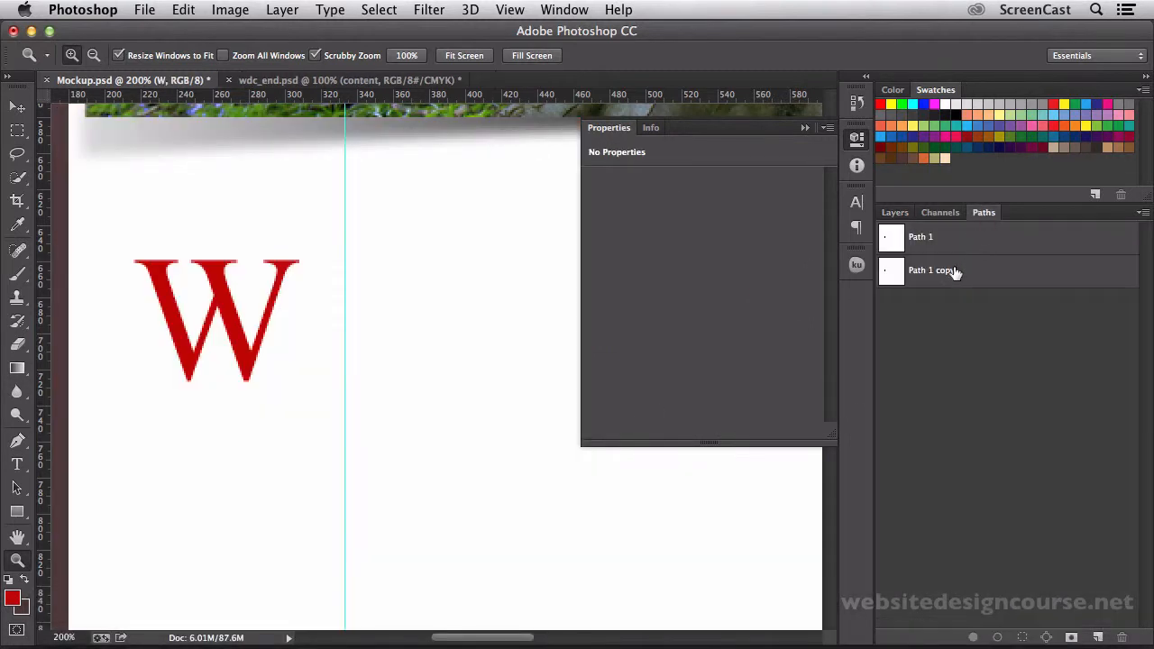
{"action": "left_click", "coordinate": [934, 252]}
{"action": "left_click", "coordinate": [901, 285], "text": "shift"}
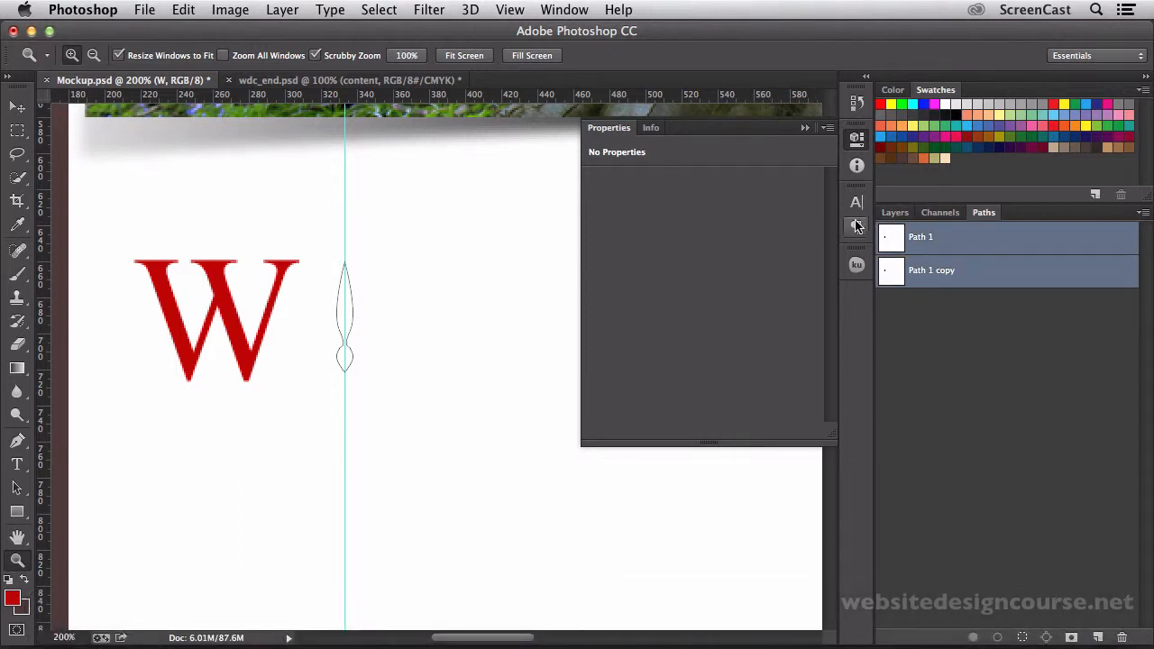
{"action": "left_click", "coordinate": [889, 214]}
{"action": "key", "text": "v"}
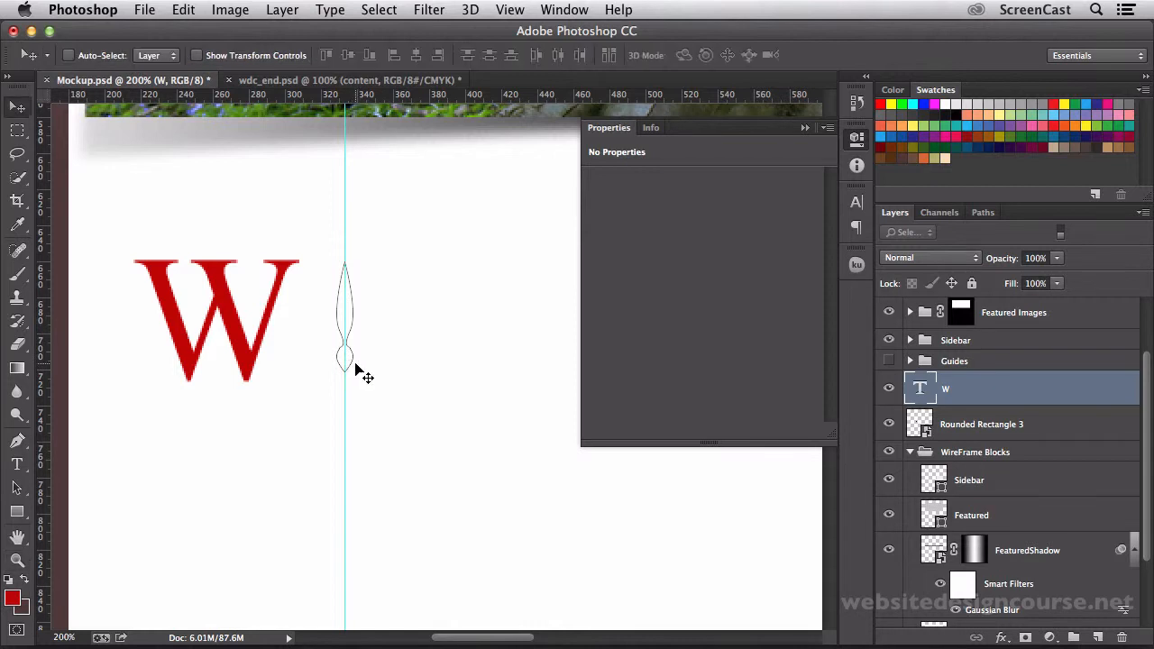
- Select all brush outline points with the Path Selection tool and set the path operation to Combine Shapes
{"action": "left_click", "coordinate": [18, 487]}
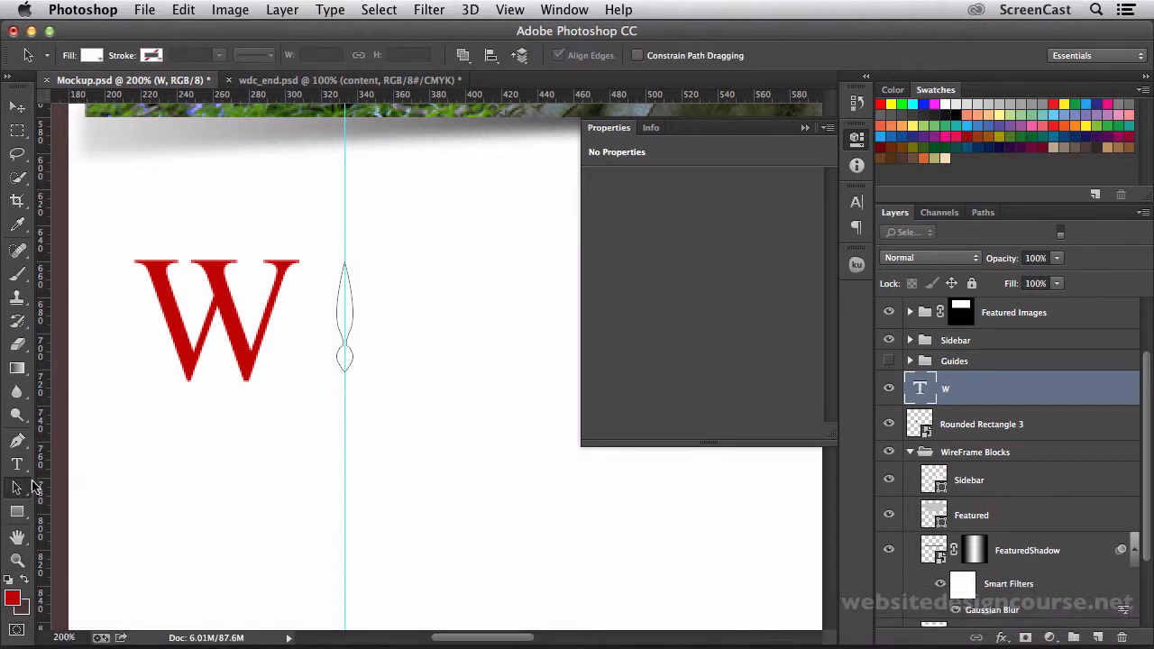
{"action": "right_click", "coordinate": [22, 485]}
{"action": "left_click", "coordinate": [61, 486]}
{"action": "left_click_drag", "start_coordinate": [314, 262], "coordinate": [388, 400]}
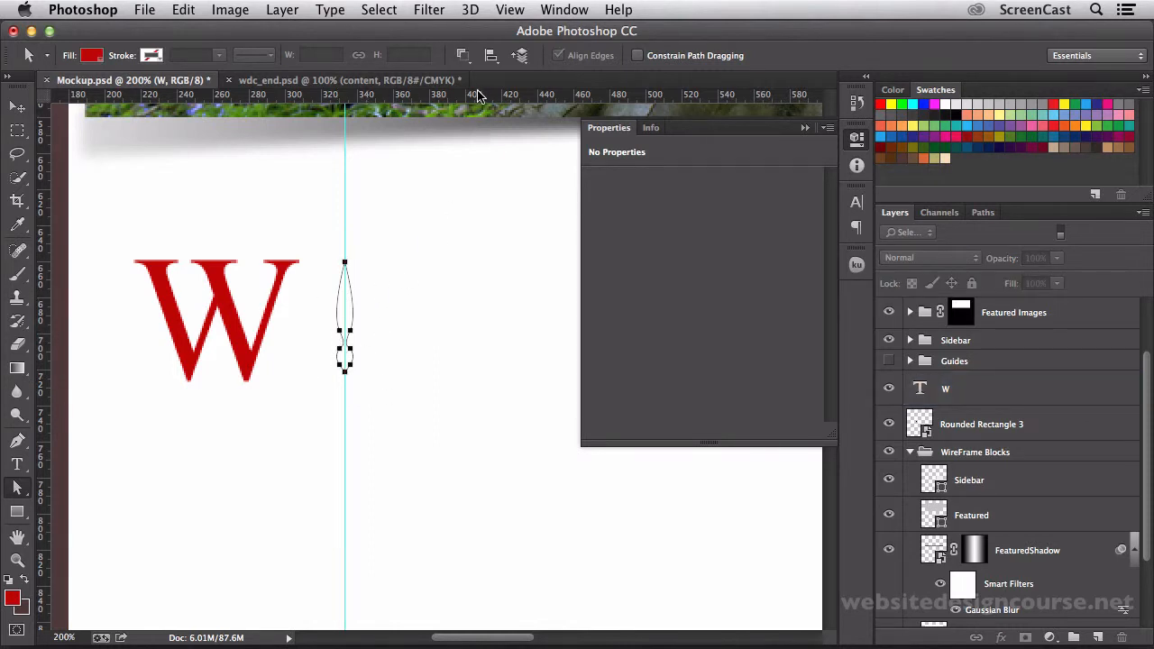
{"action": "left_click", "coordinate": [462, 56]}
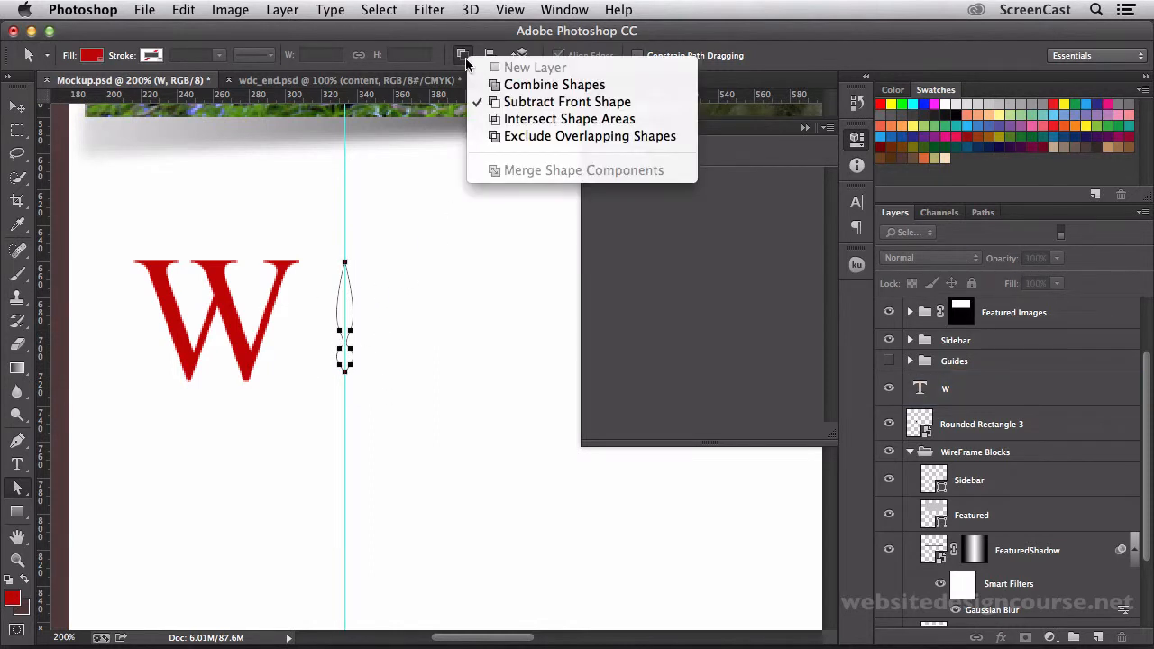
{"action": "left_click", "coordinate": [492, 84]}
{"action": "left_click", "coordinate": [463, 57]}
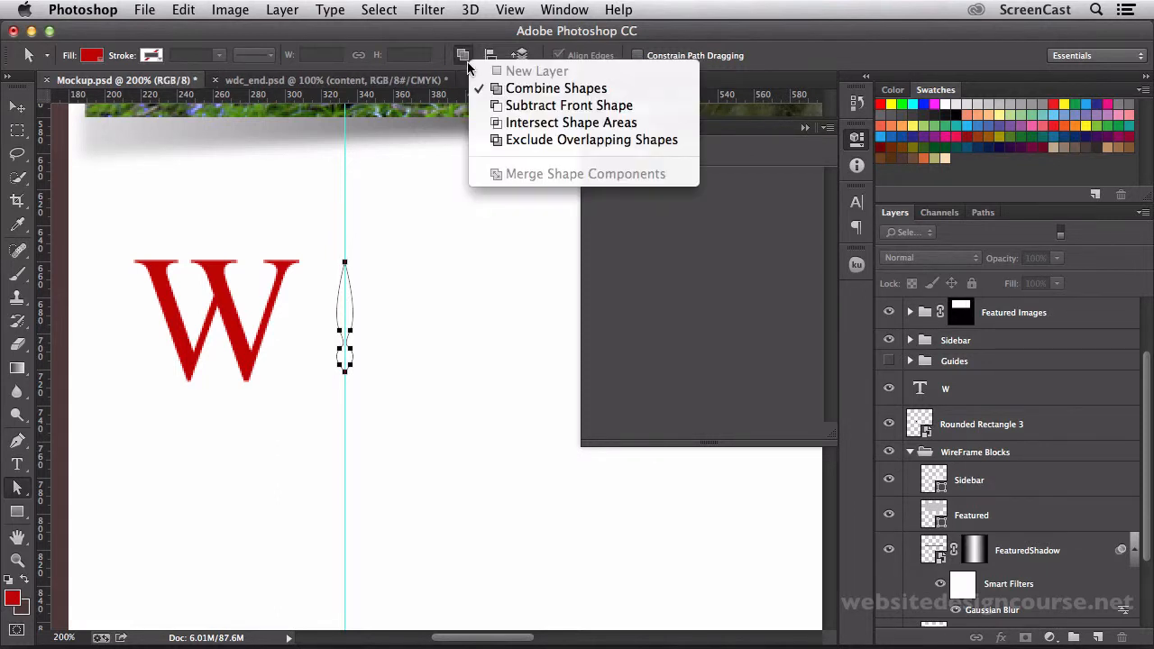
{"action": "left_click", "coordinate": [504, 92]}
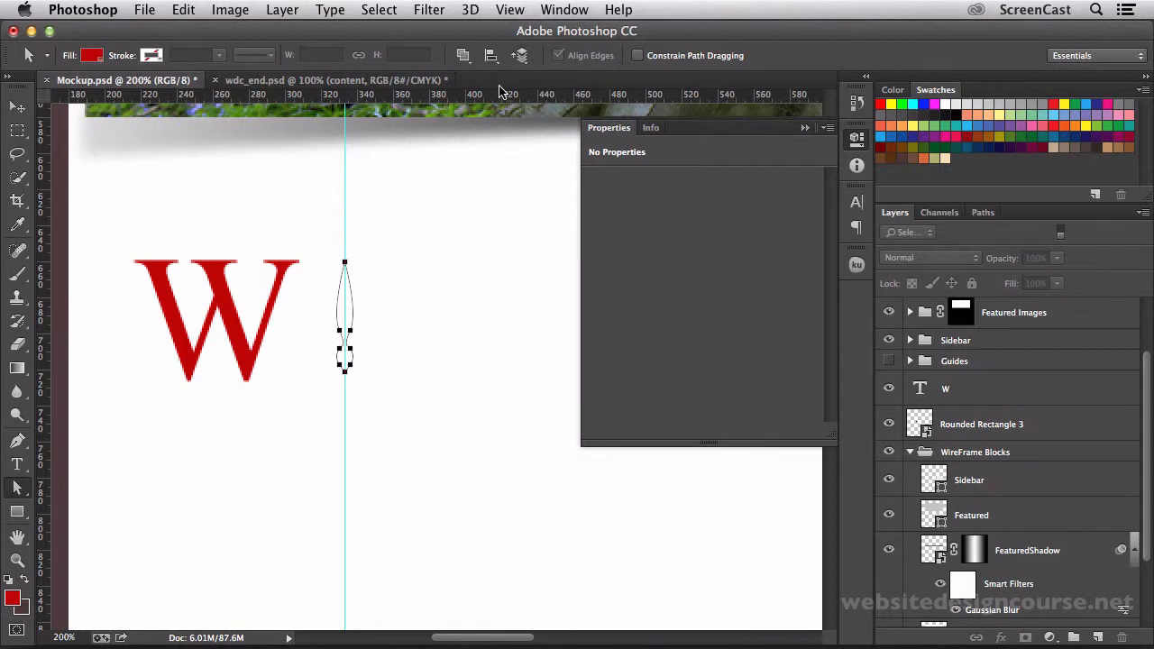
- Add a new empty layer above the W text layer
{"action": "right_click", "coordinate": [344, 314]}
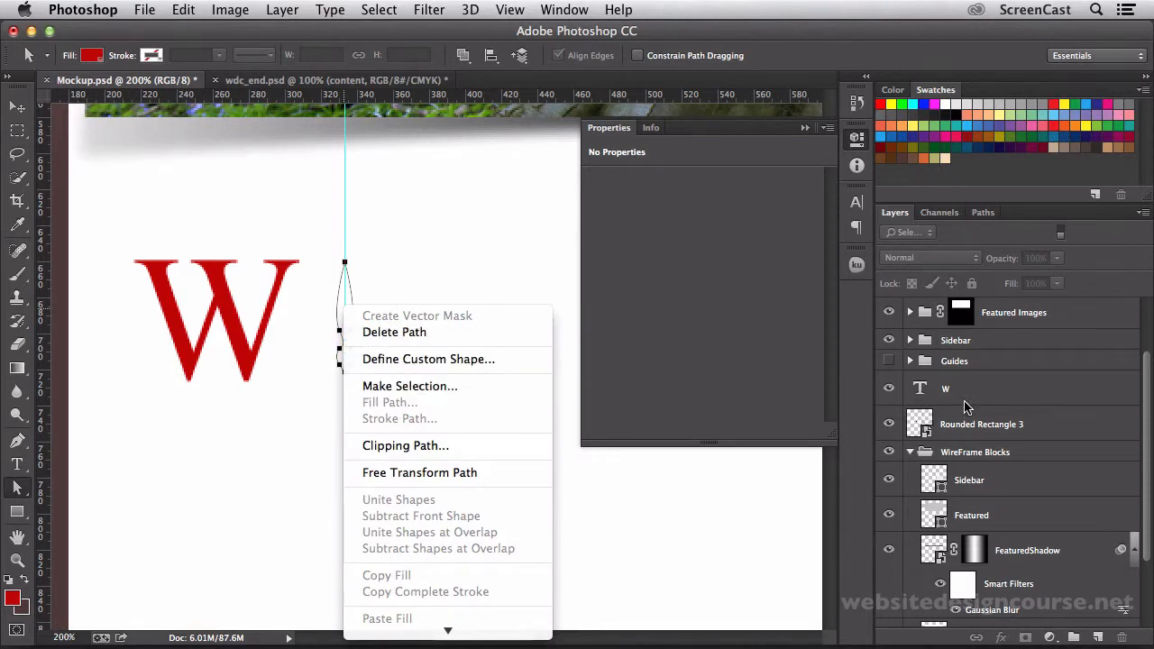
{"action": "left_click", "coordinate": [965, 403]}
{"action": "left_click", "coordinate": [970, 423]}
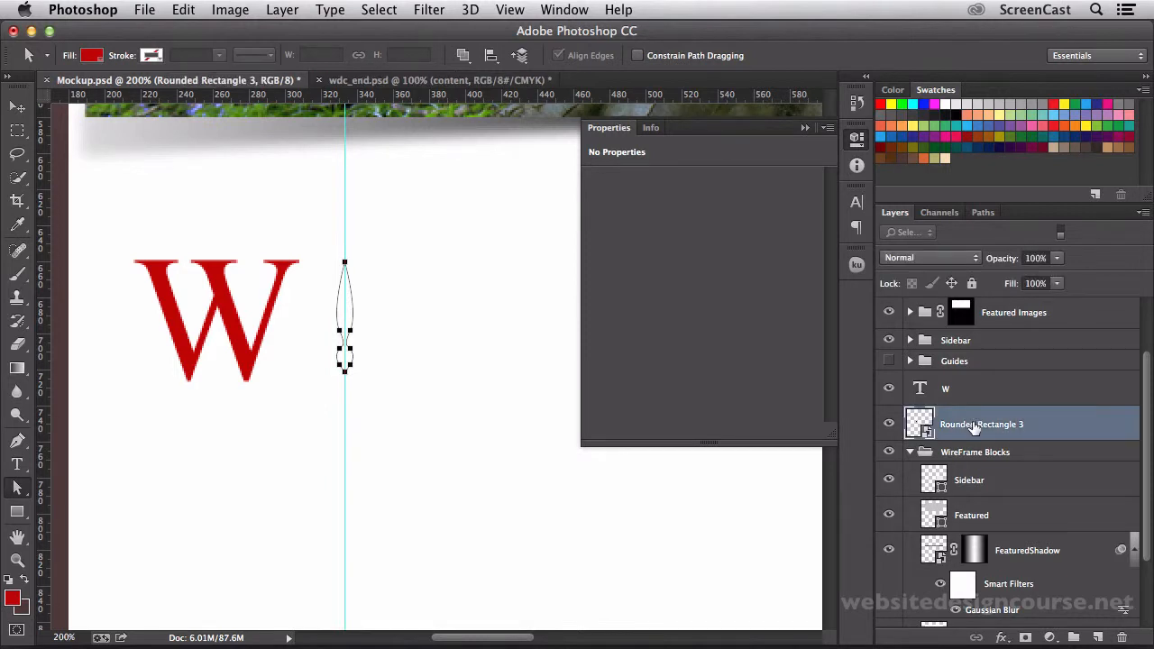
{"action": "left_click", "coordinate": [959, 397]}
{"action": "left_click", "coordinate": [1097, 637]}
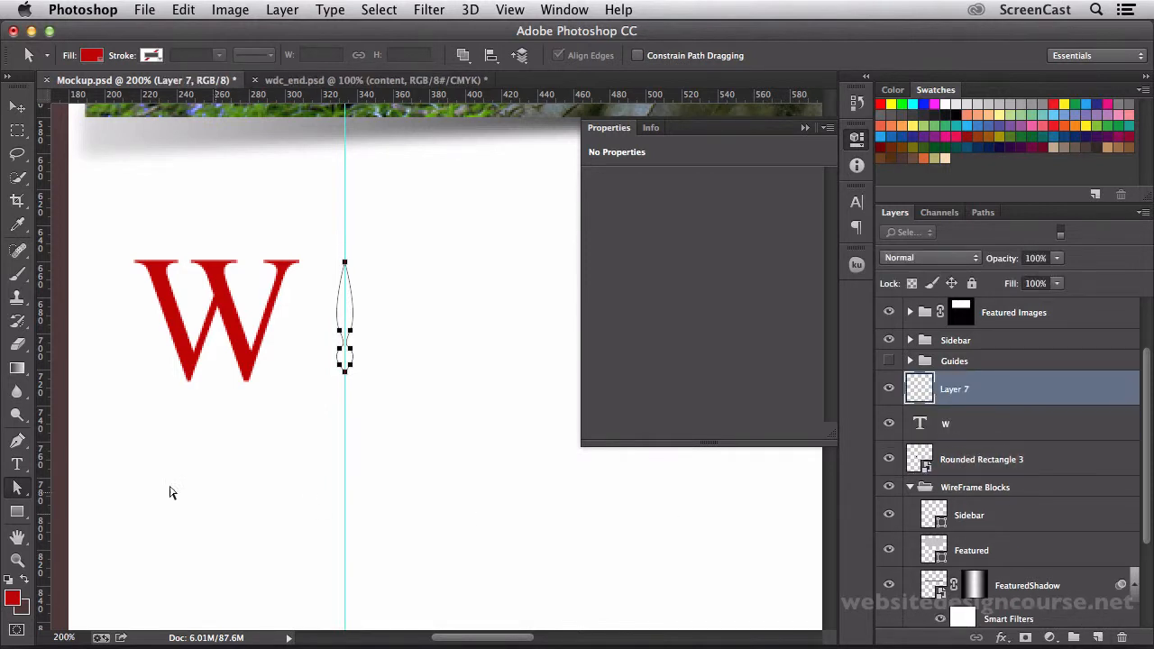
- Create a vector mask on the new Layer 7 from the combined brush paths
{"action": "left_click_drag", "start_coordinate": [14, 494], "coordinate": [81, 483]}
{"action": "right_click", "coordinate": [343, 319]}
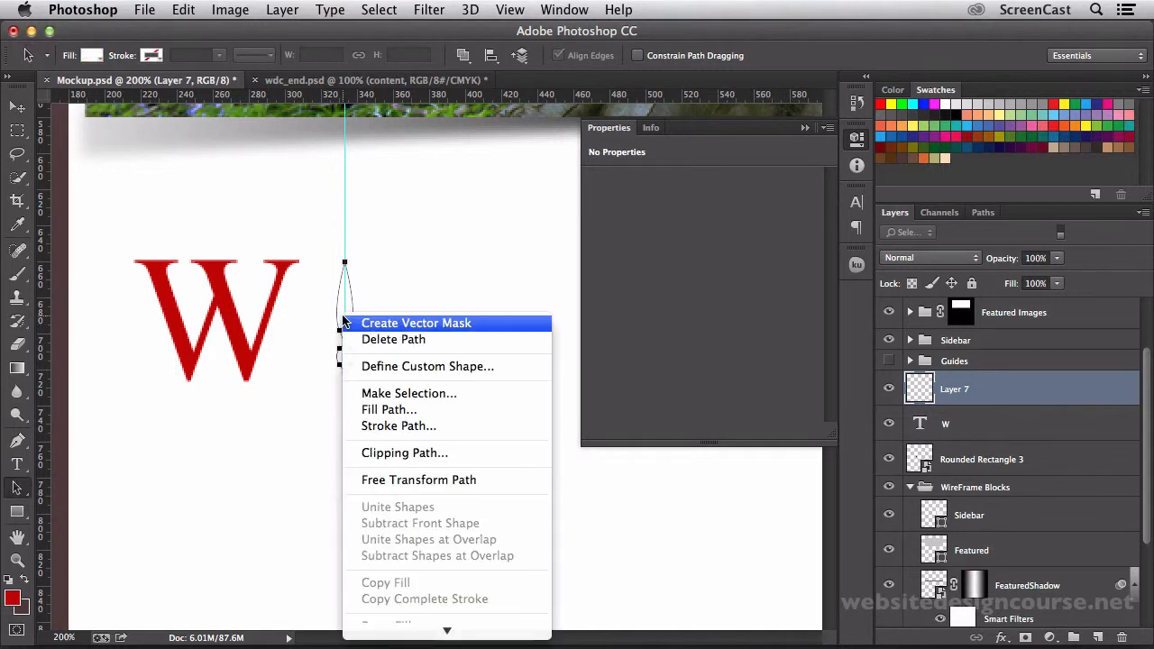
{"action": "left_click", "coordinate": [401, 322]}
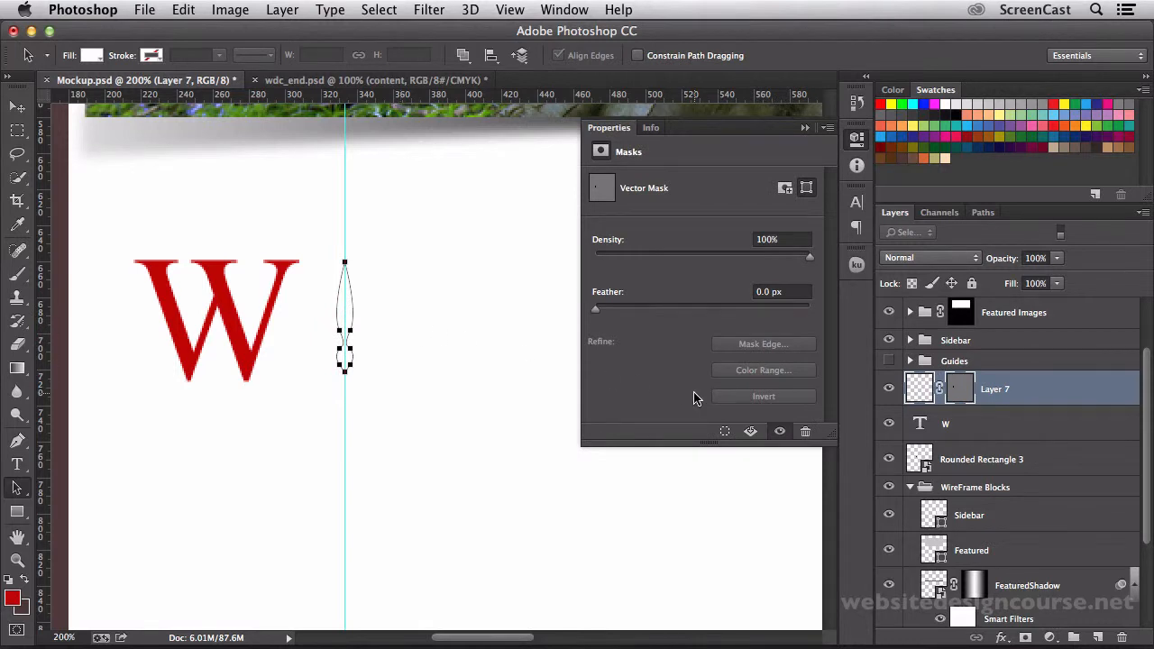
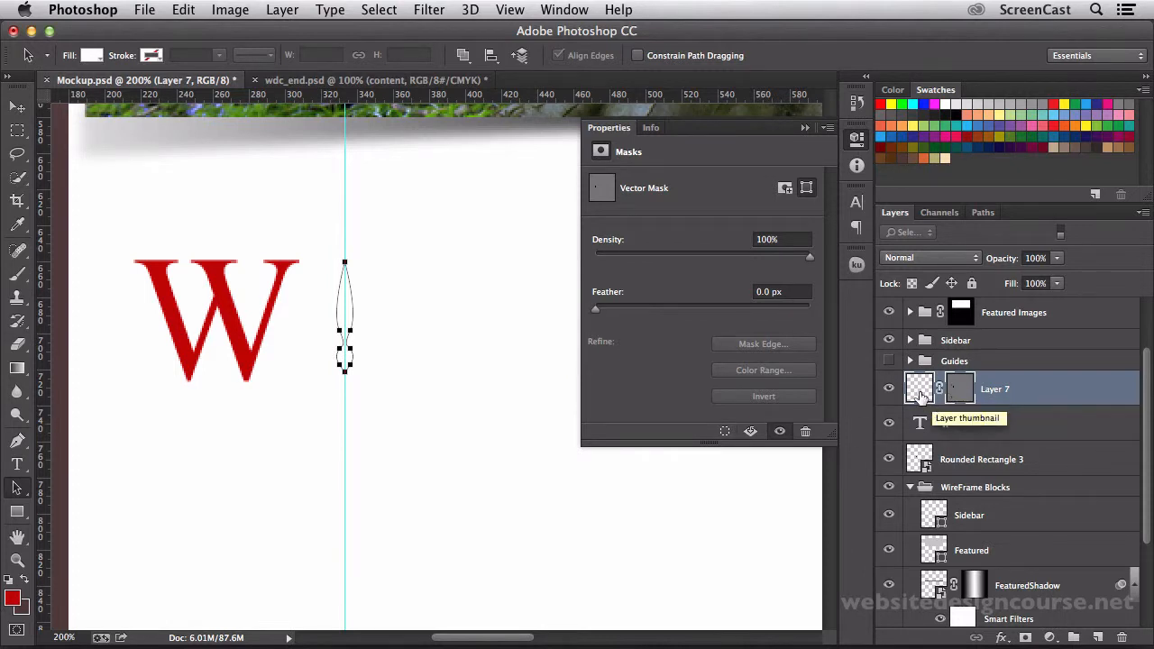
- Fill Layer 7's pixels with the red foreground color, and remove the vertical guide through the brush
{"action": "left_click", "coordinate": [965, 423]}
{"action": "left_click", "coordinate": [920, 394]}
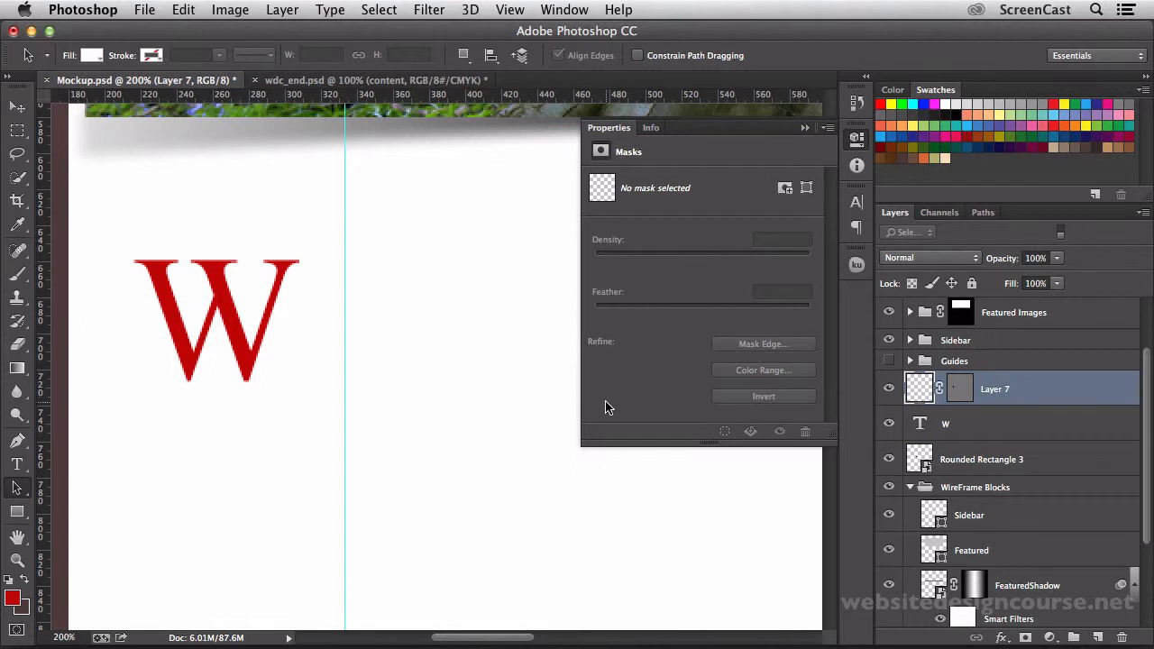
{"action": "key", "text": "alt+BackSpace"}
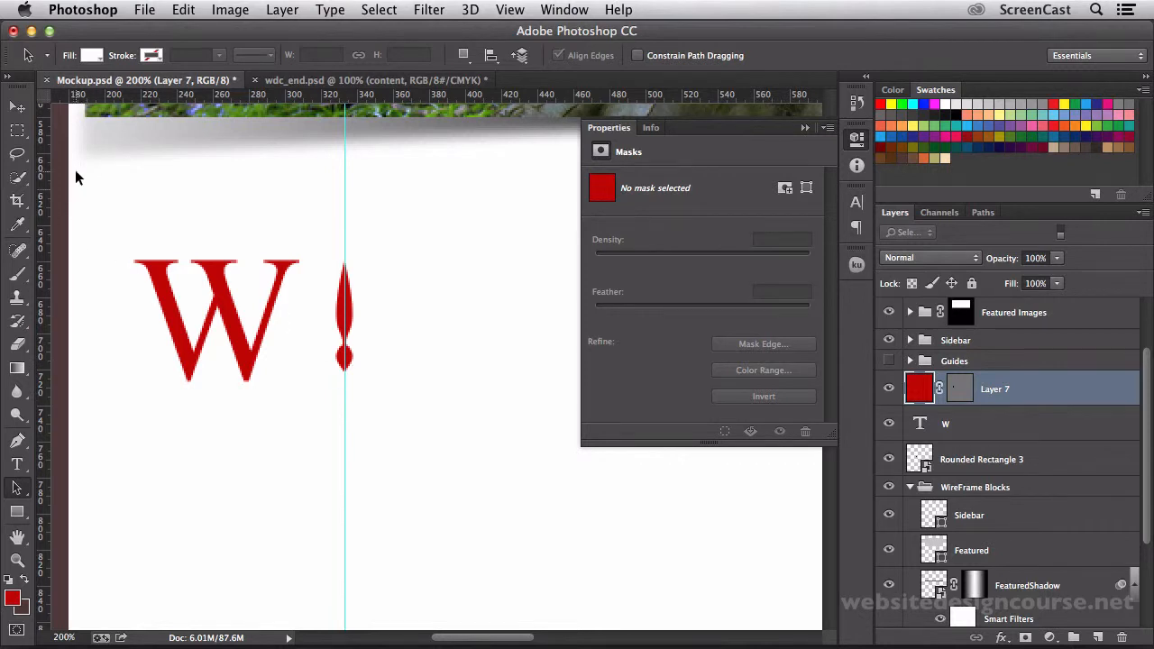
{"action": "left_click", "coordinate": [18, 106]}
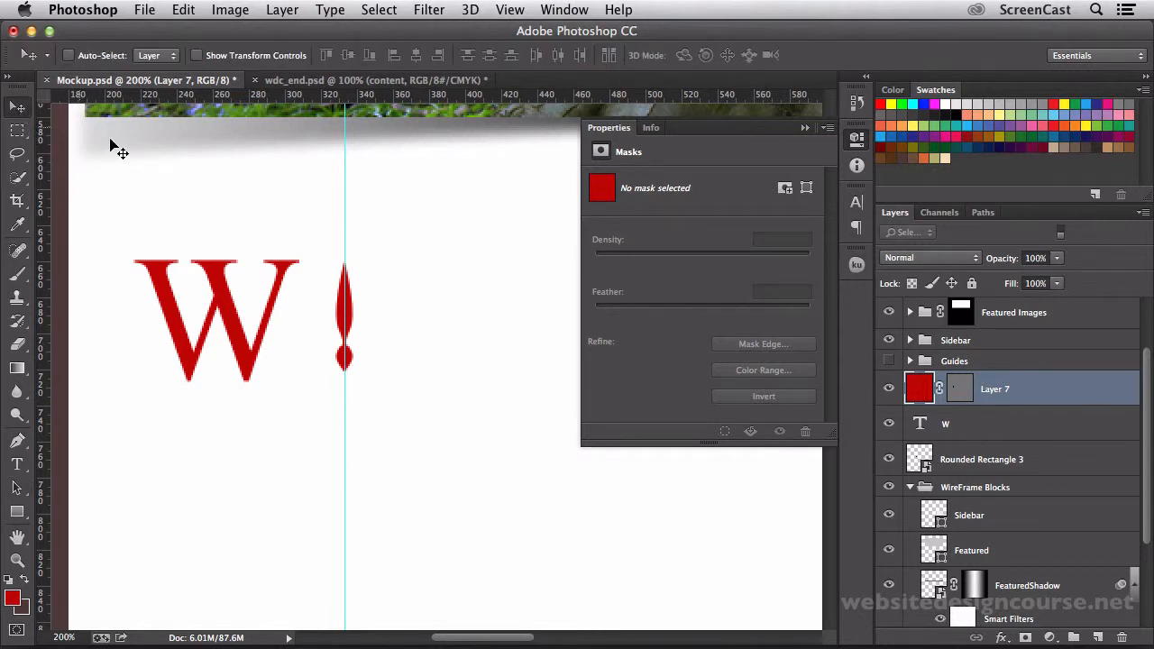
{"action": "left_click_drag", "start_coordinate": [343, 202], "coordinate": [43, 206]}
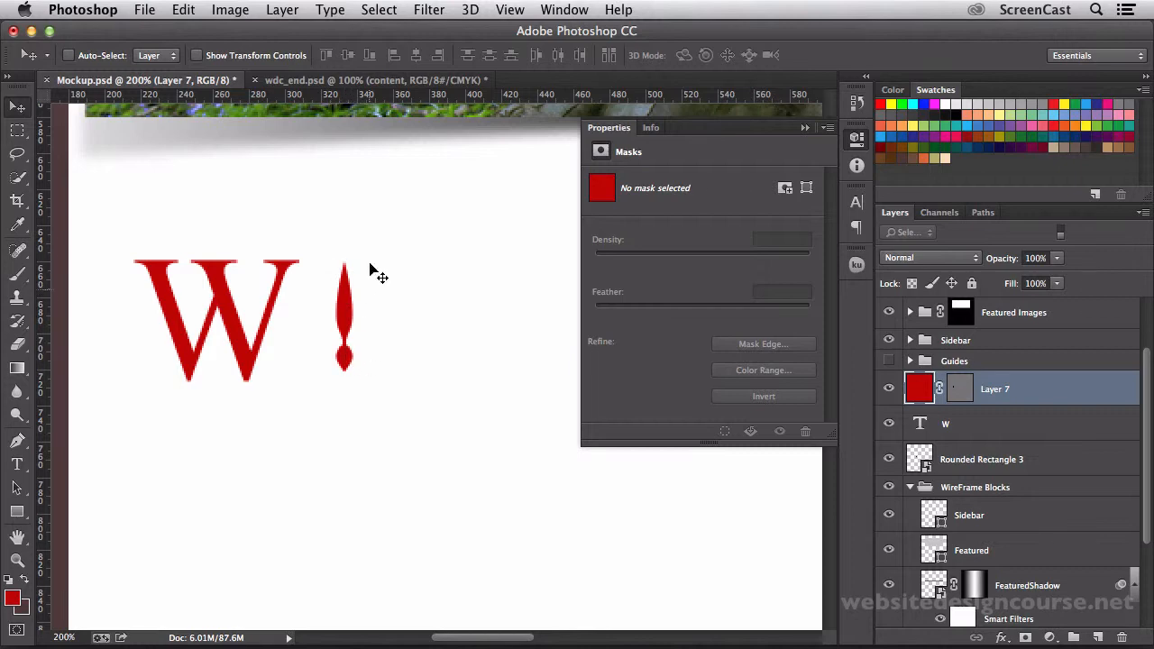
- Check the Web Design icon in wdc_end.psd for reference, and select Layer 7's vector mask in Mockup.psd
{"action": "left_click", "coordinate": [366, 82]}
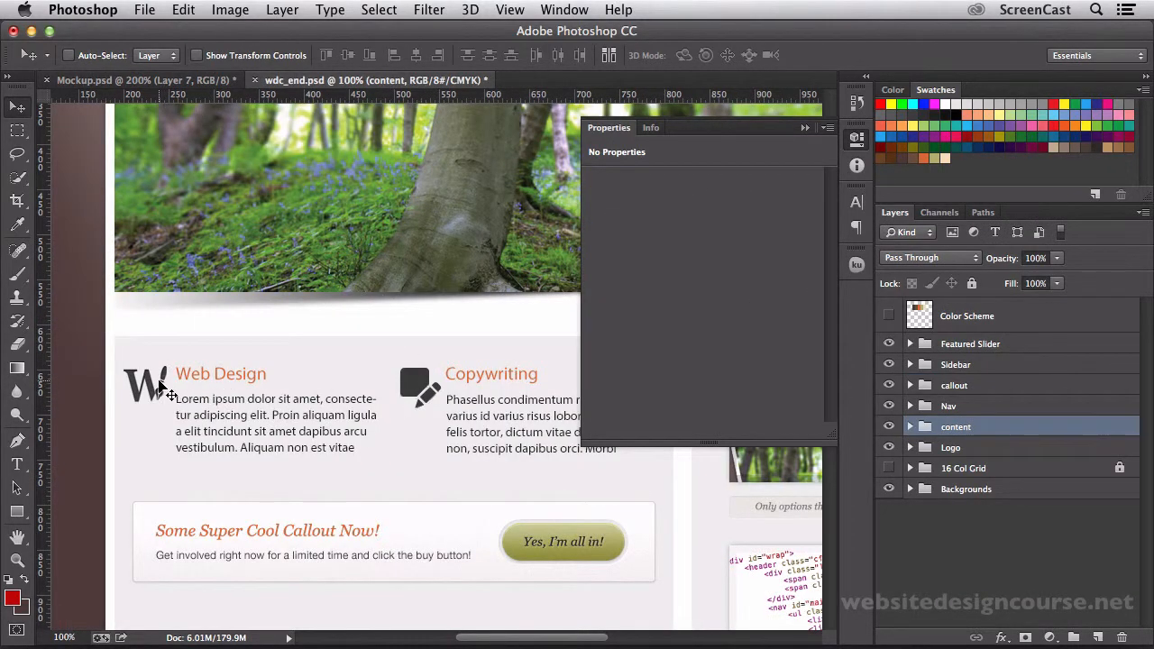
{"action": "left_click", "coordinate": [208, 83]}
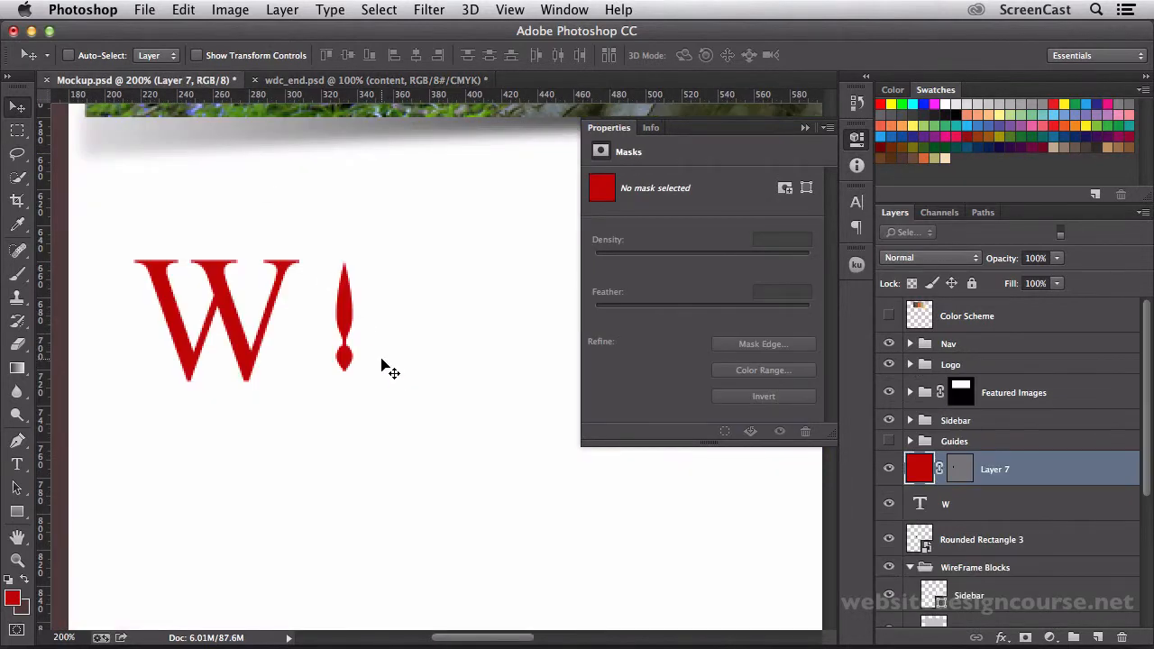
{"action": "left_click", "coordinate": [960, 471]}
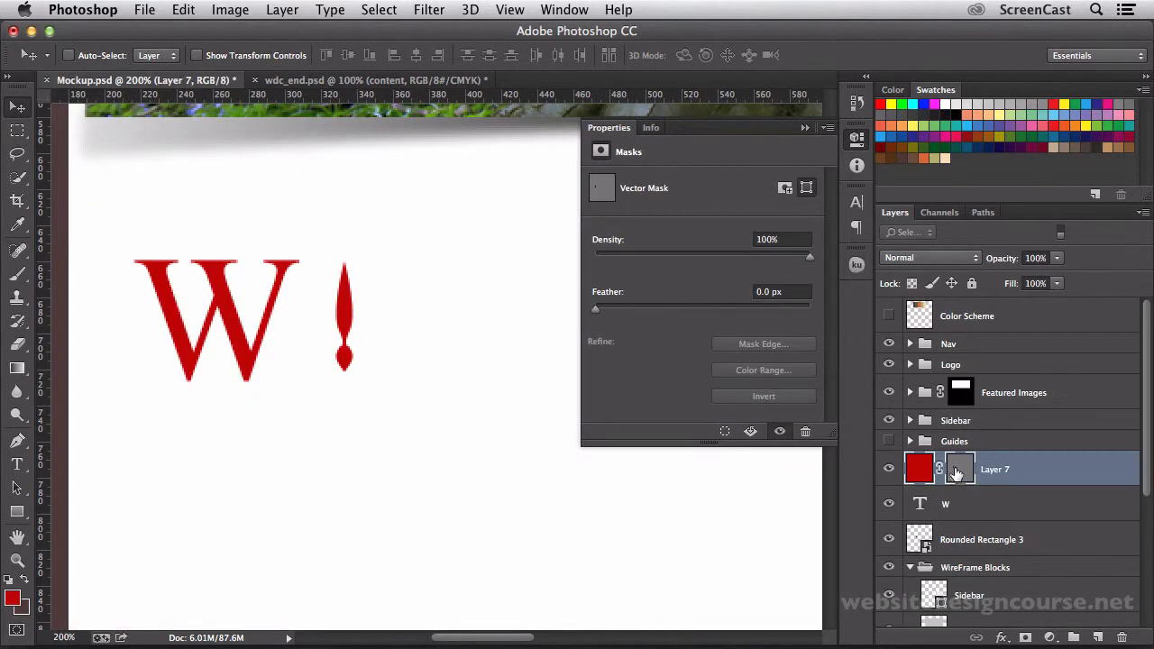
- Activate Layer 7's vector mask and select the Rectangle tool for cutting into the paintbrush shape
{"action": "left_click", "coordinate": [956, 472]}
{"action": "left_click", "coordinate": [957, 473]}
{"action": "key", "text": "a"}
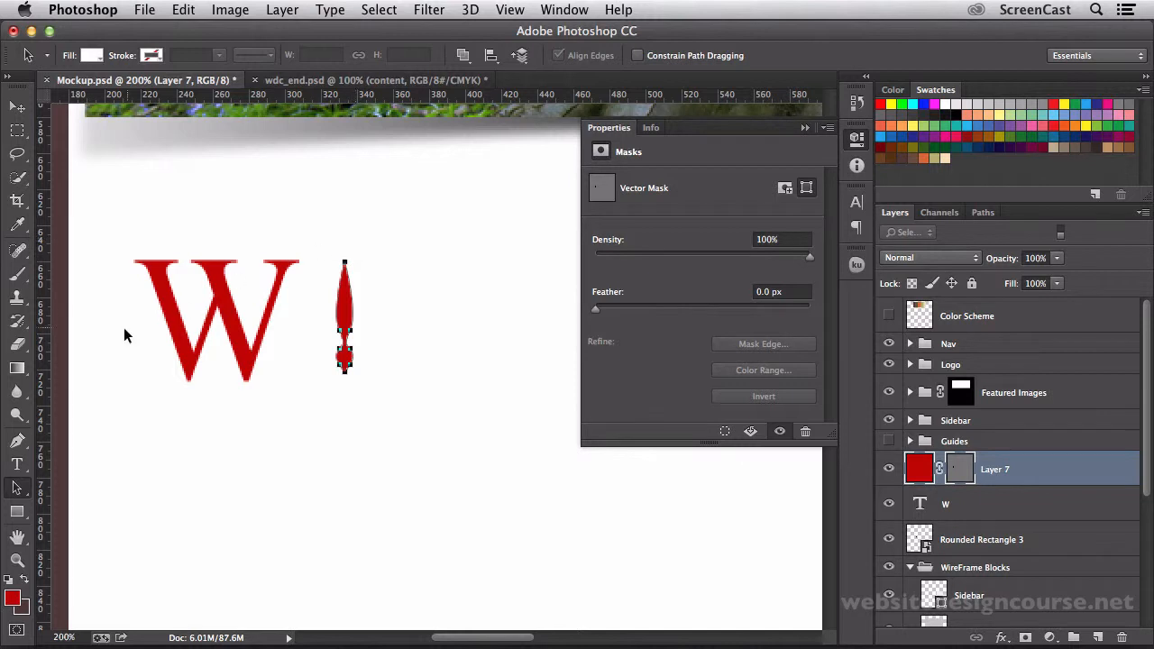
{"action": "left_click", "coordinate": [17, 513]}
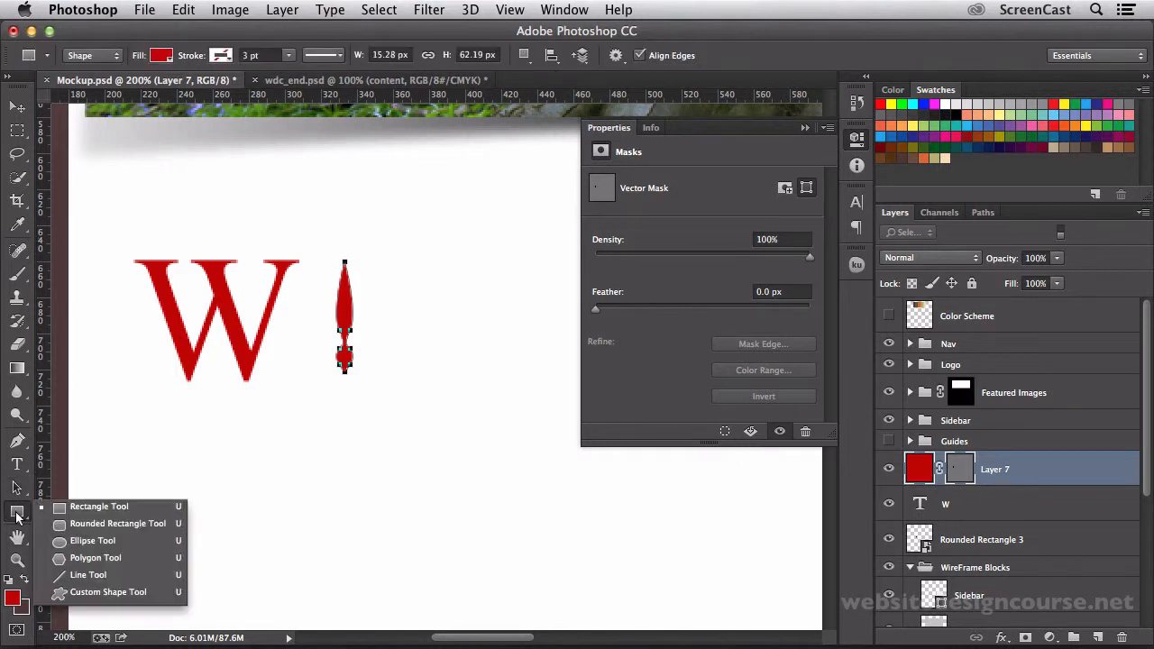
{"action": "left_click", "coordinate": [56, 506]}
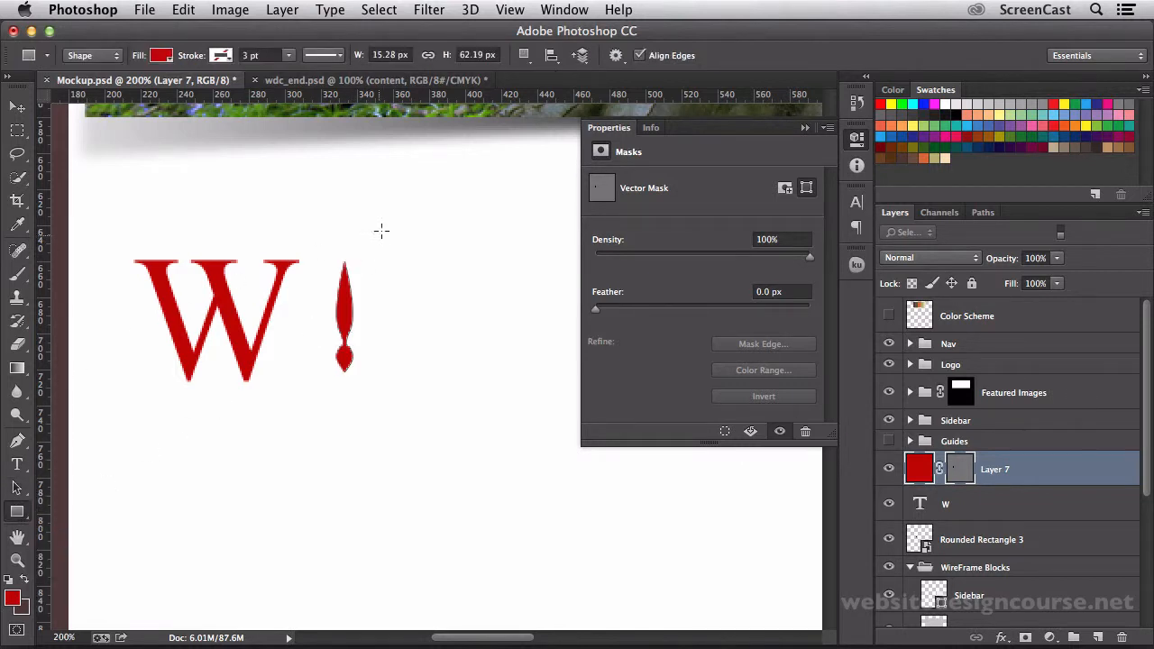
{"action": "left_click", "coordinate": [530, 60]}
{"action": "left_click", "coordinate": [527, 60]}
{"action": "key", "text": "a"}
{"action": "left_click", "coordinate": [348, 318]}
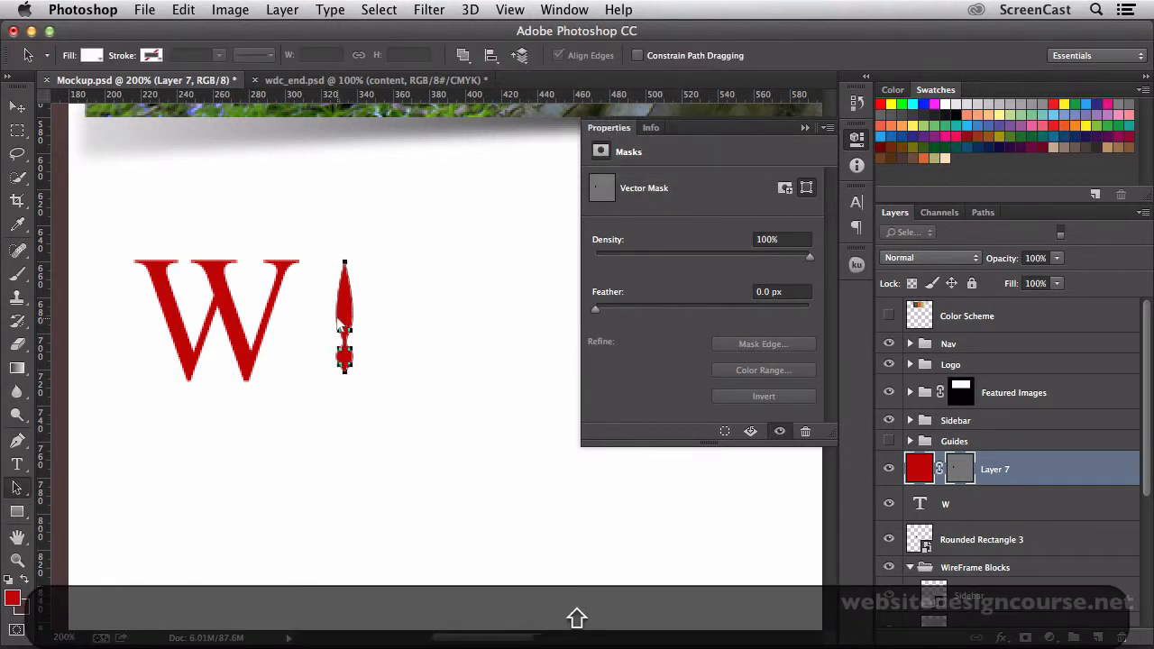
{"action": "key", "text": "alt"}
{"action": "left_click", "coordinate": [16, 512]}
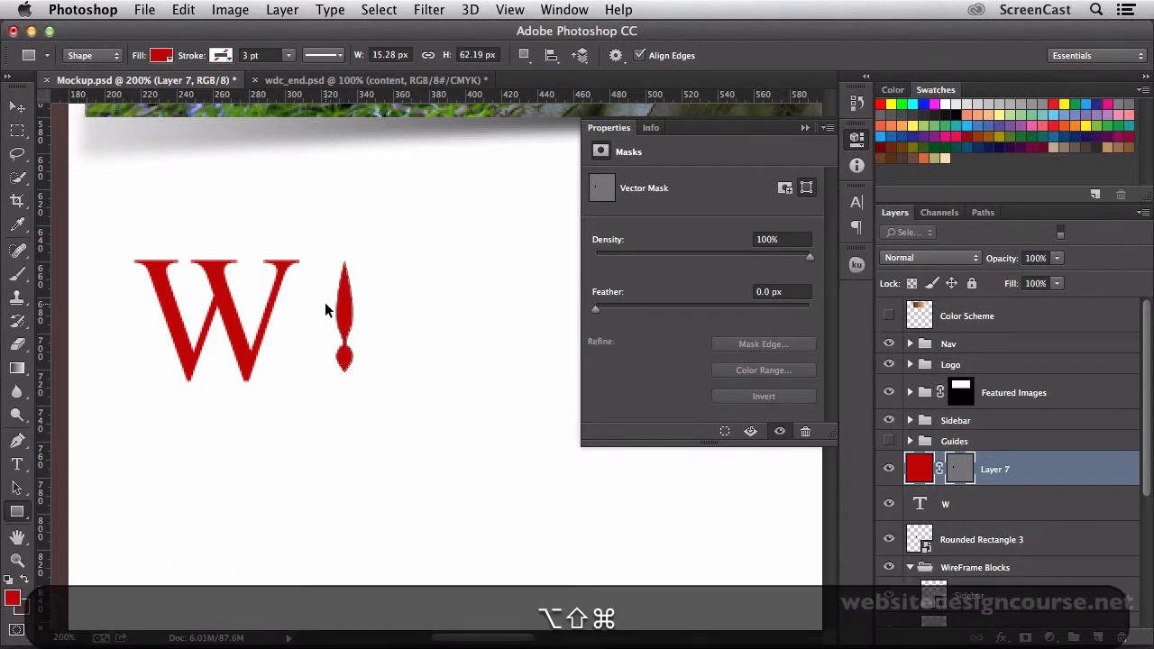
{"action": "key", "text": "shift+super+i"}
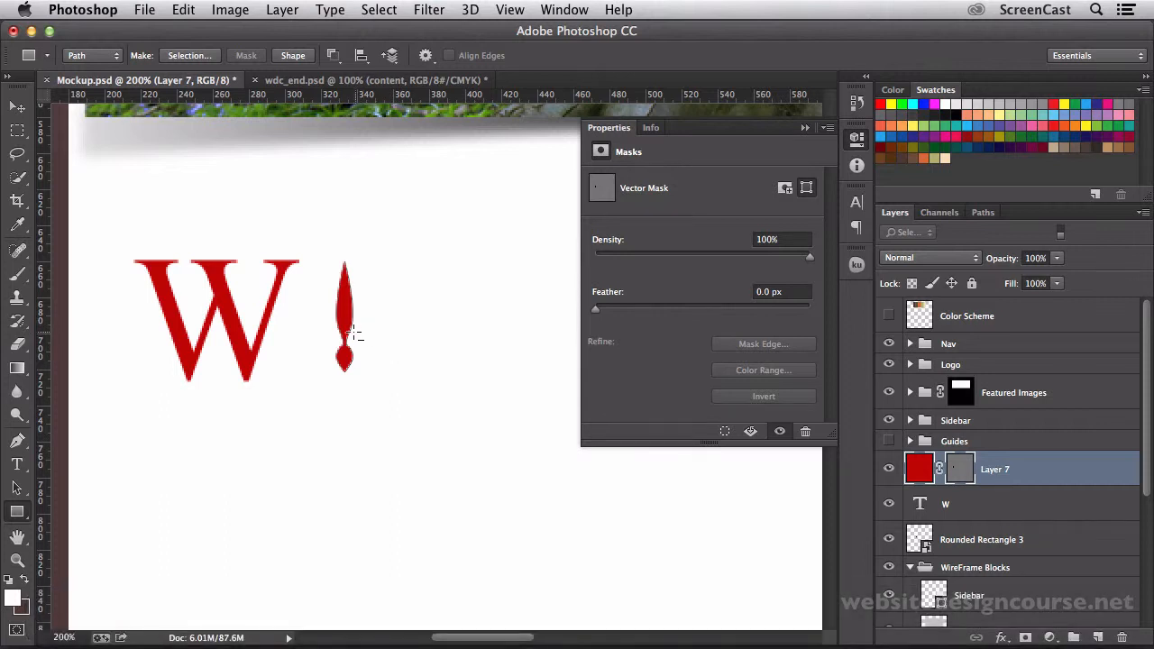
- Set the Rectangle tool to Path mode and subtract two thin horizontal bars across the paintbrush's neck from Layer 7's vector mask
{"action": "left_click", "coordinate": [108, 56]}
{"action": "left_click", "coordinate": [106, 39]}
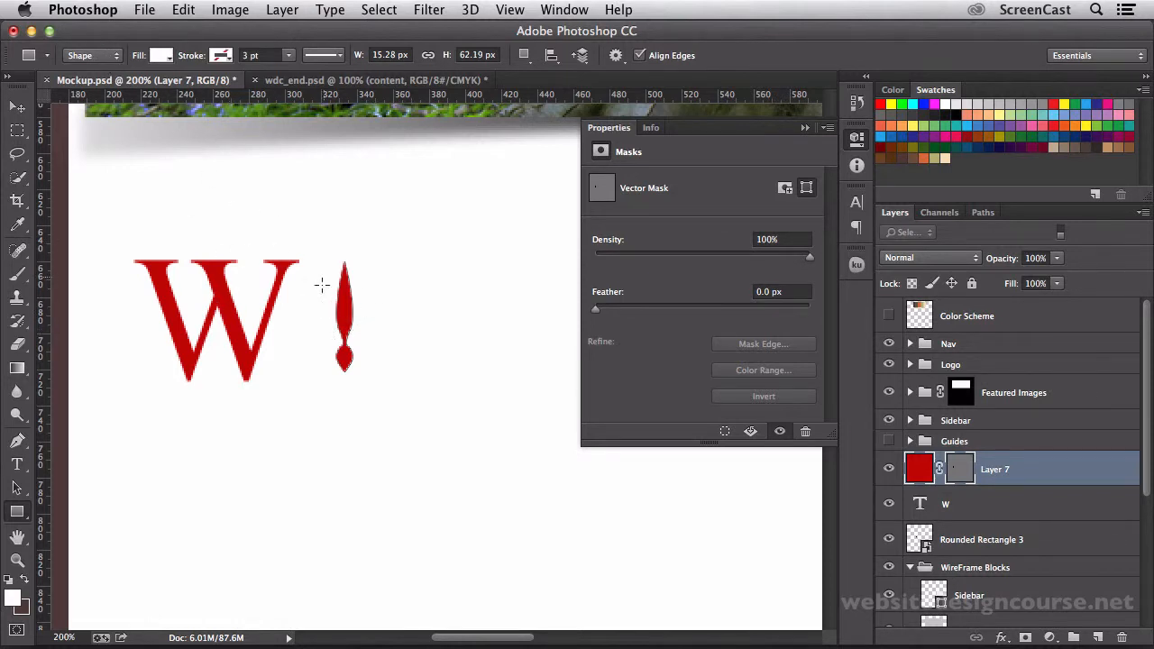
{"action": "left_click", "coordinate": [90, 55]}
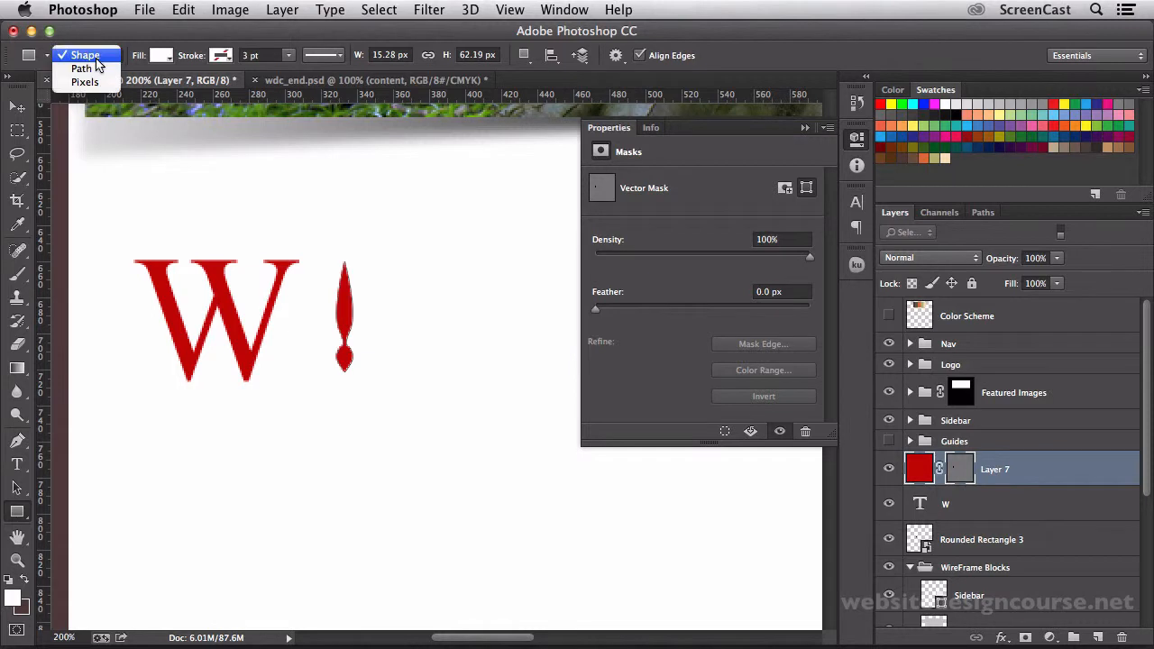
{"action": "left_click", "coordinate": [98, 68]}
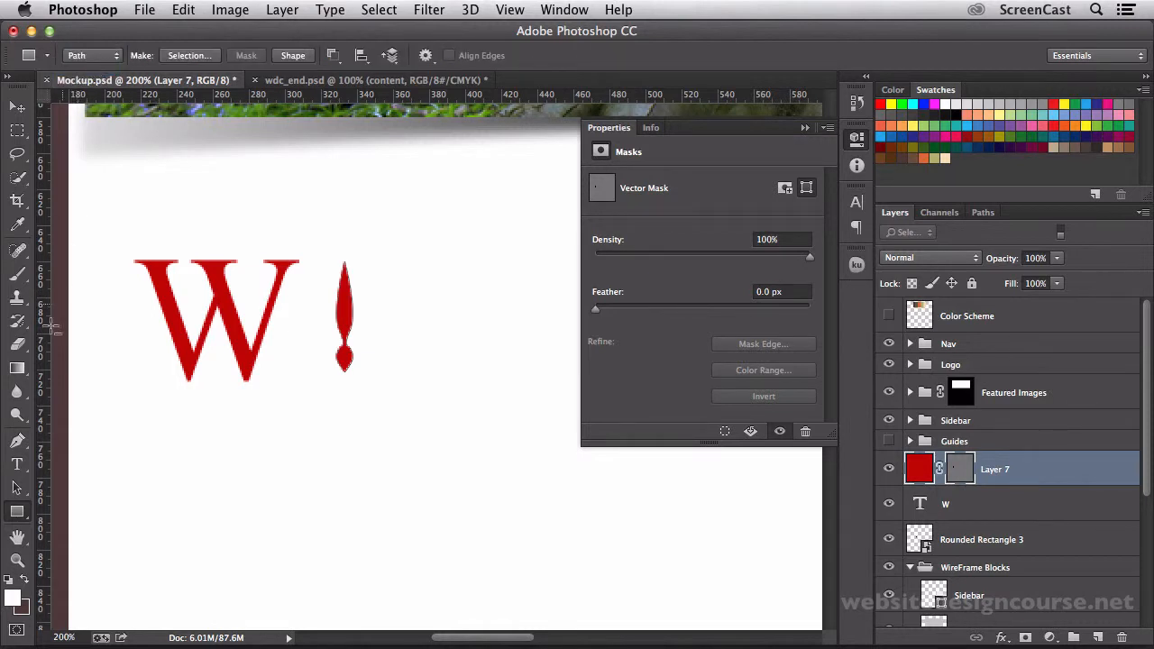
{"action": "key", "text": "alt"}
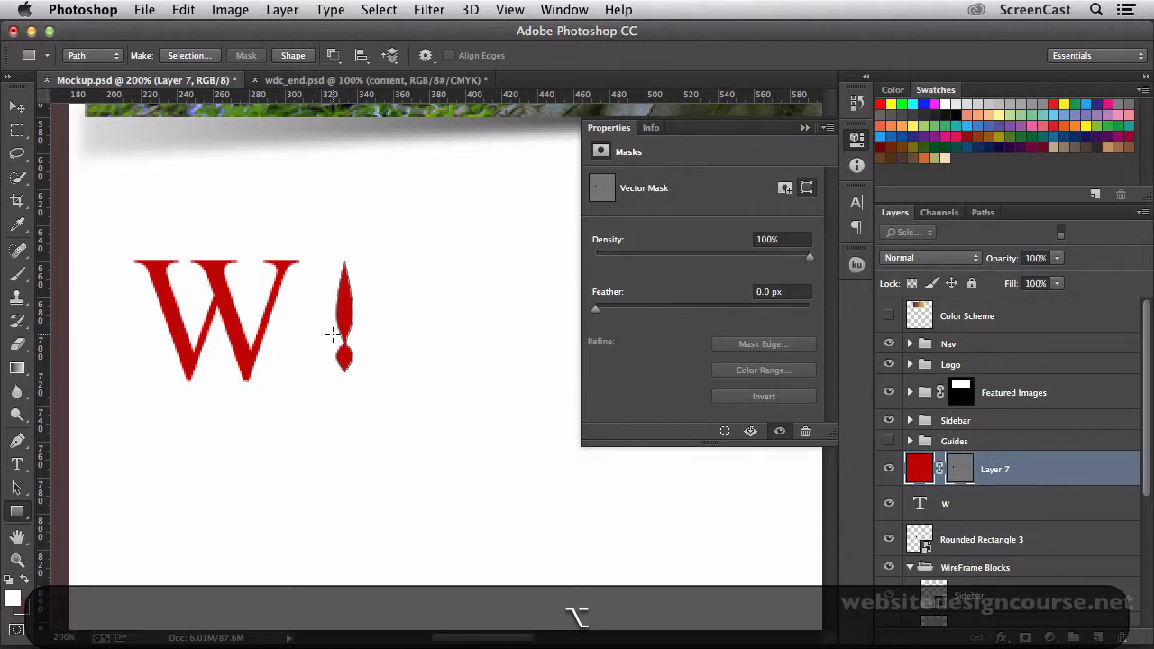
{"action": "mouse_move", "coordinate": [333, 335]}
{"action": "left_mouse_down"}
{"action": "mouse_move", "coordinate": [401, 334]}
{"action": "mouse_move", "coordinate": [357, 331]}
{"action": "mouse_move", "coordinate": [376, 337]}
{"action": "left_mouse_up"}
{"action": "key", "text": "shift"}
{"action": "key", "text": "alt"}
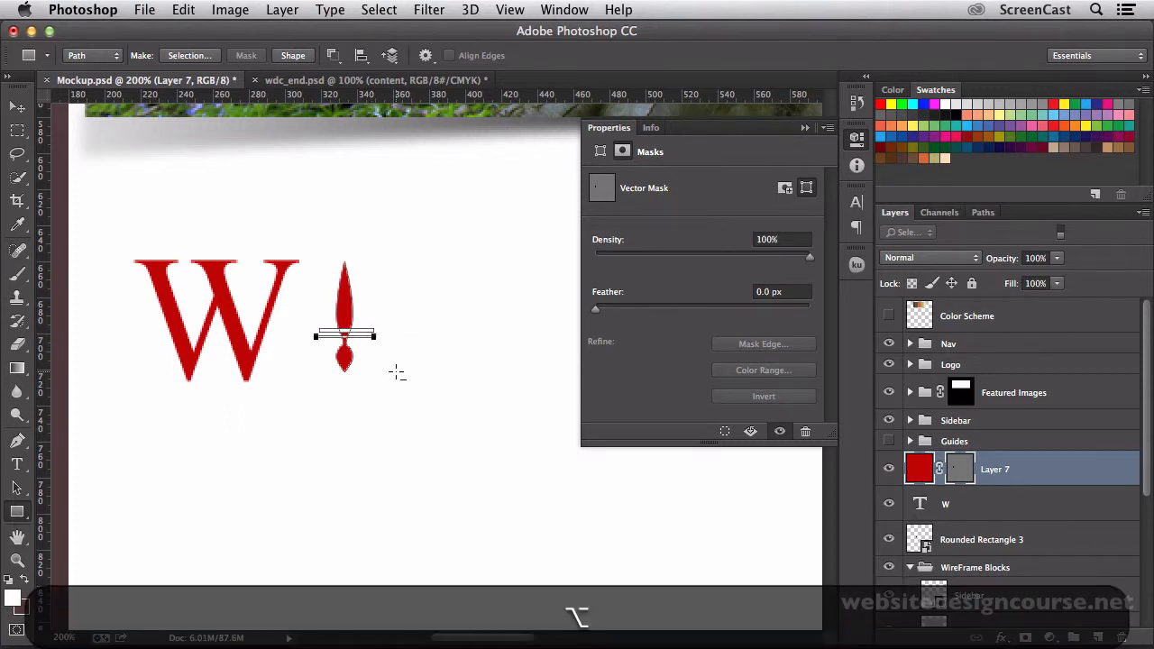
{"action": "left_click", "coordinate": [17, 106]}
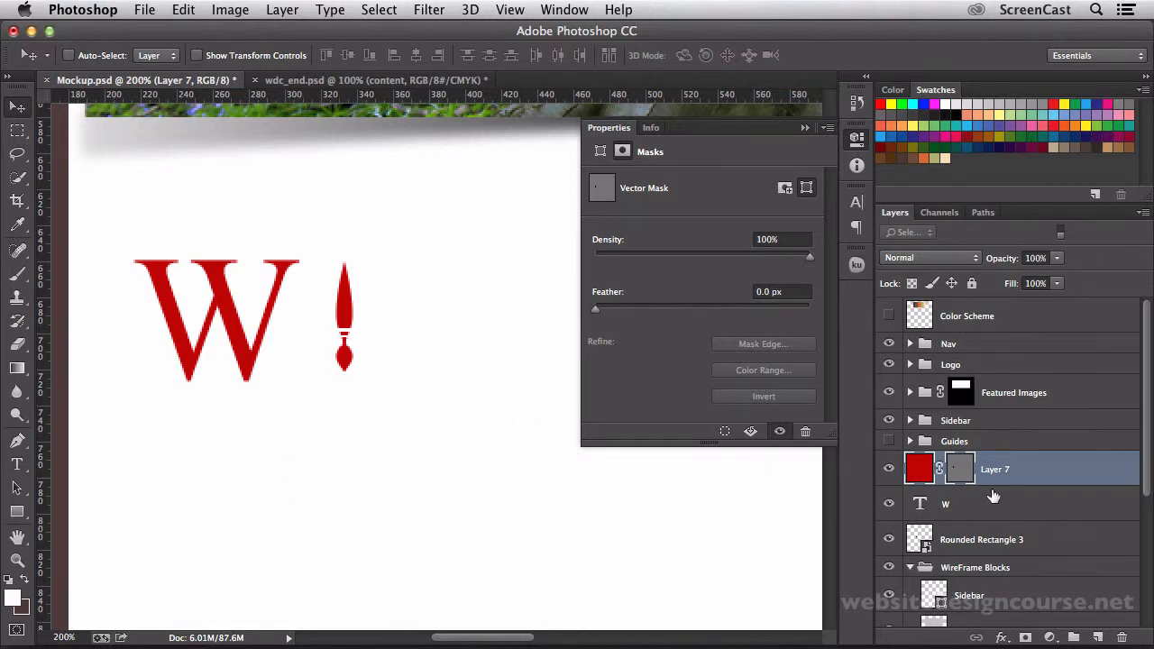
{"action": "left_click", "coordinate": [889, 469]}
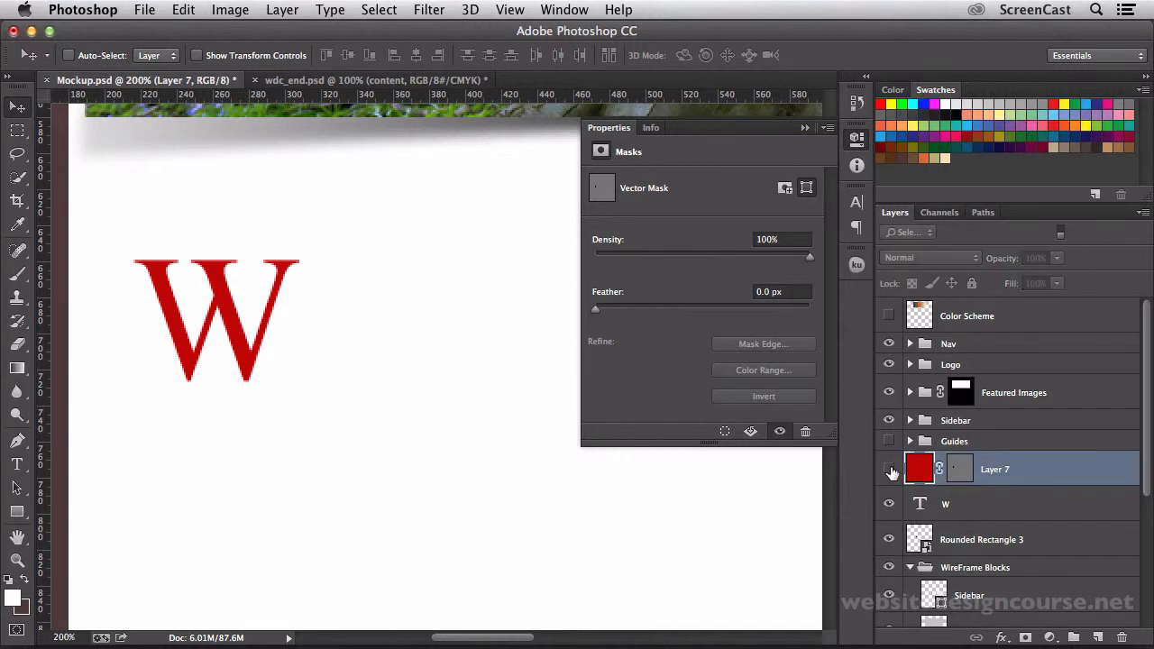
{"action": "left_click", "coordinate": [889, 469]}
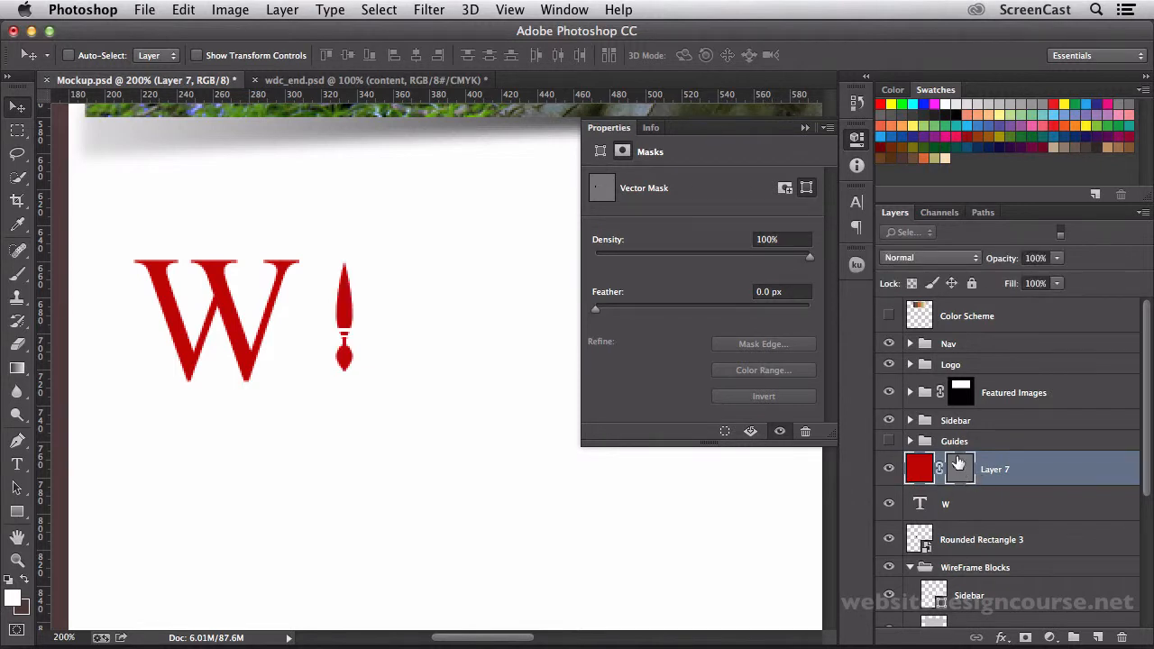
{"action": "key", "text": "super+t"}
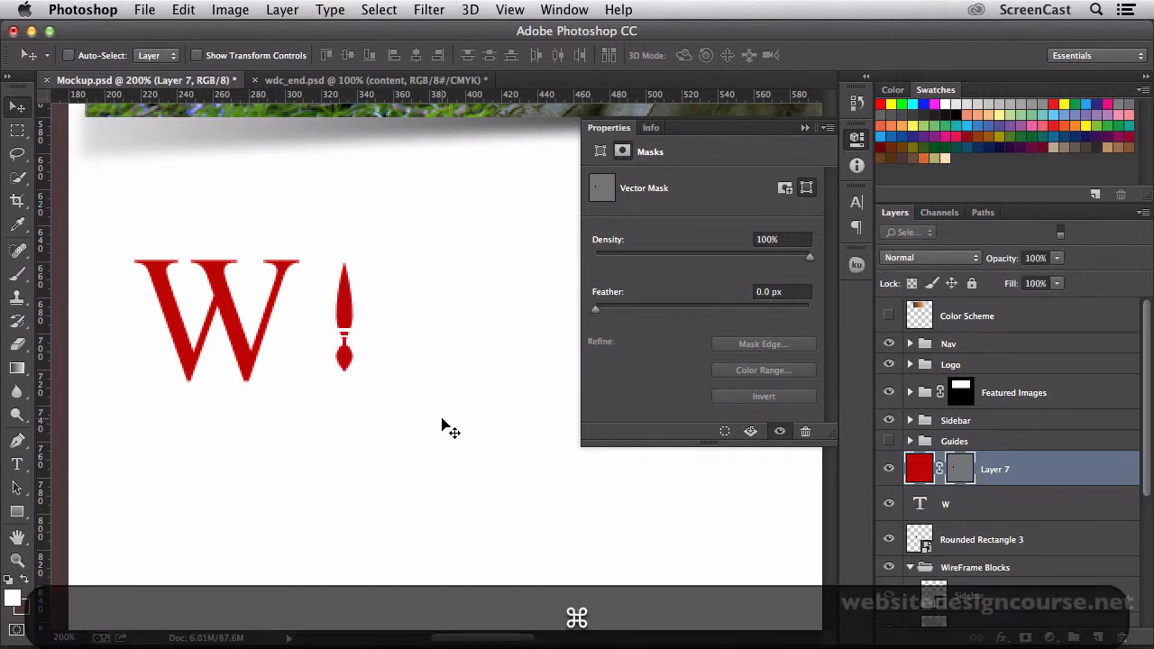
{"action": "key", "text": "super+t"}
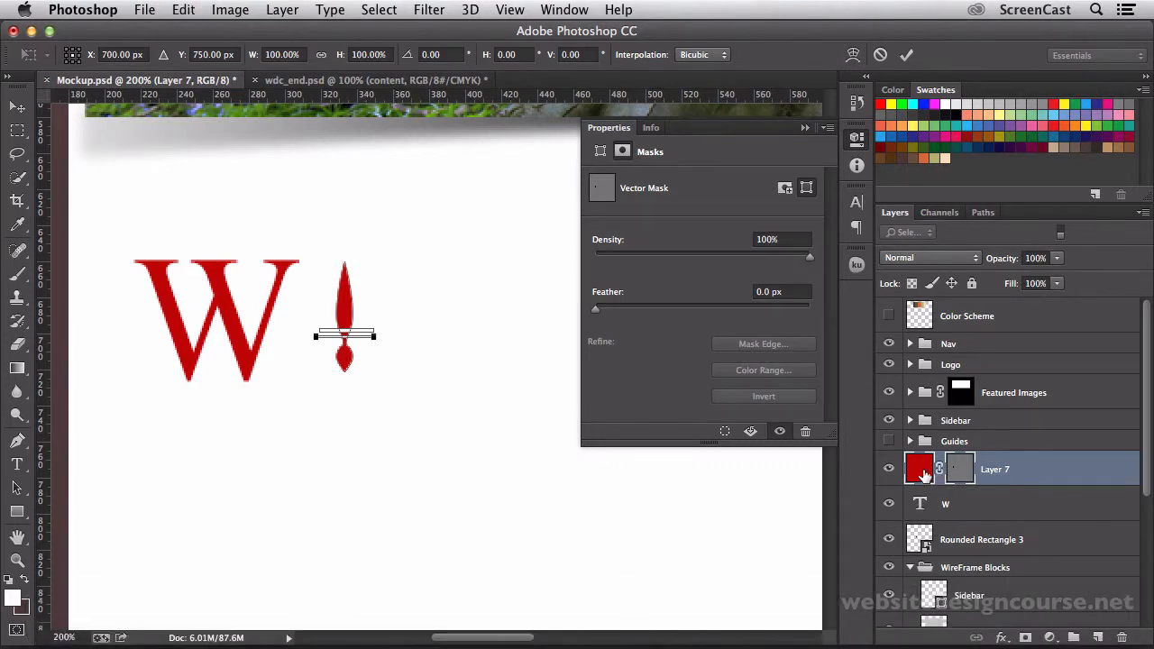
{"action": "left_click", "coordinate": [23, 114]}
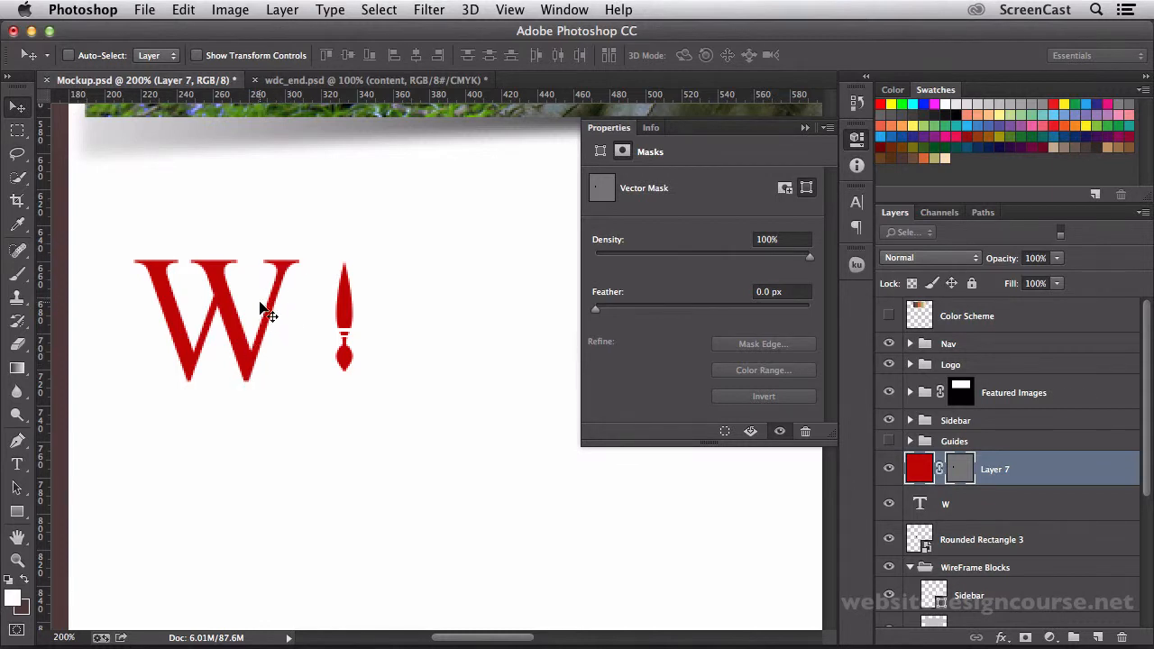
{"action": "left_click", "coordinate": [187, 11]}
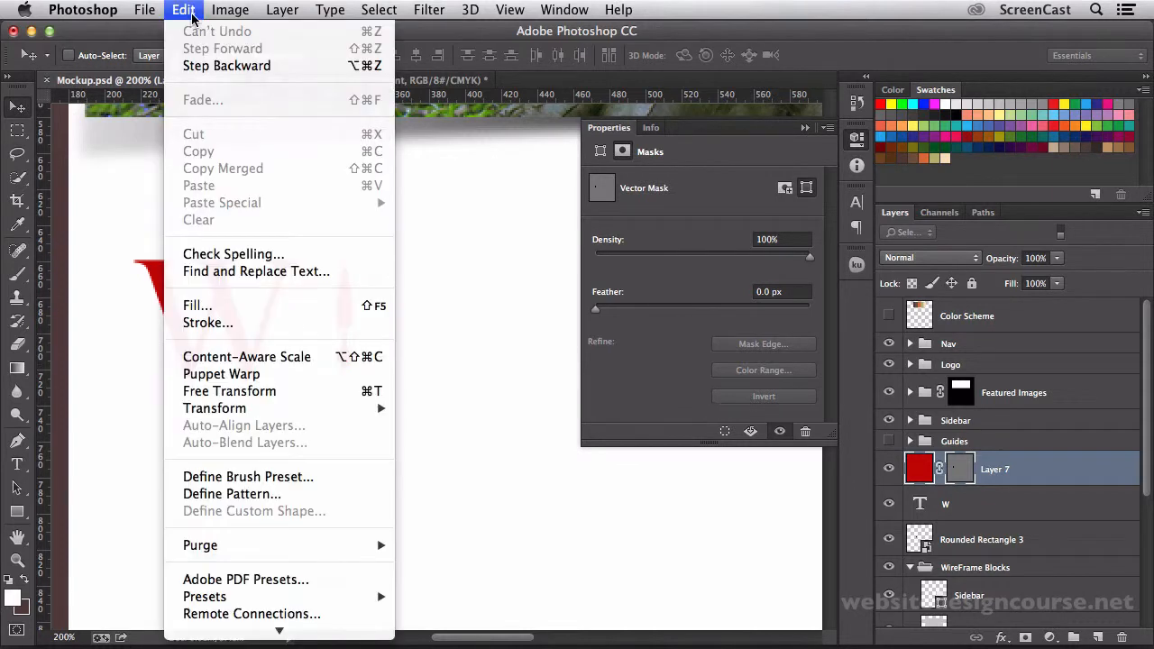
{"action": "mouse_move", "coordinate": [216, 410]}
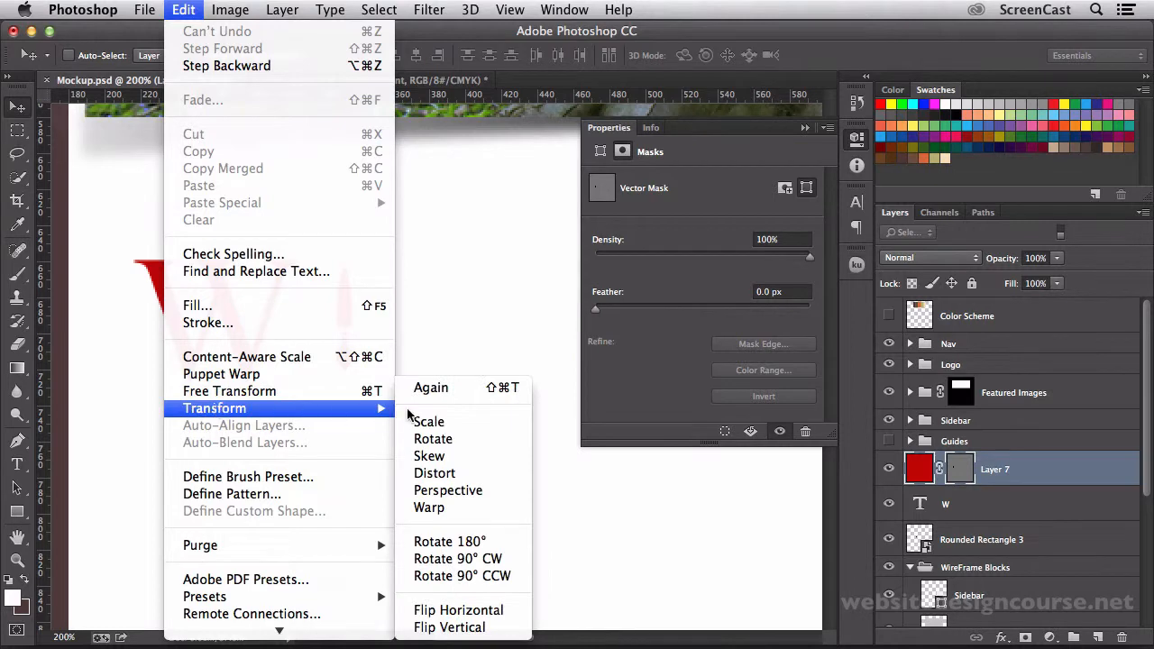
{"action": "left_click", "coordinate": [430, 439]}
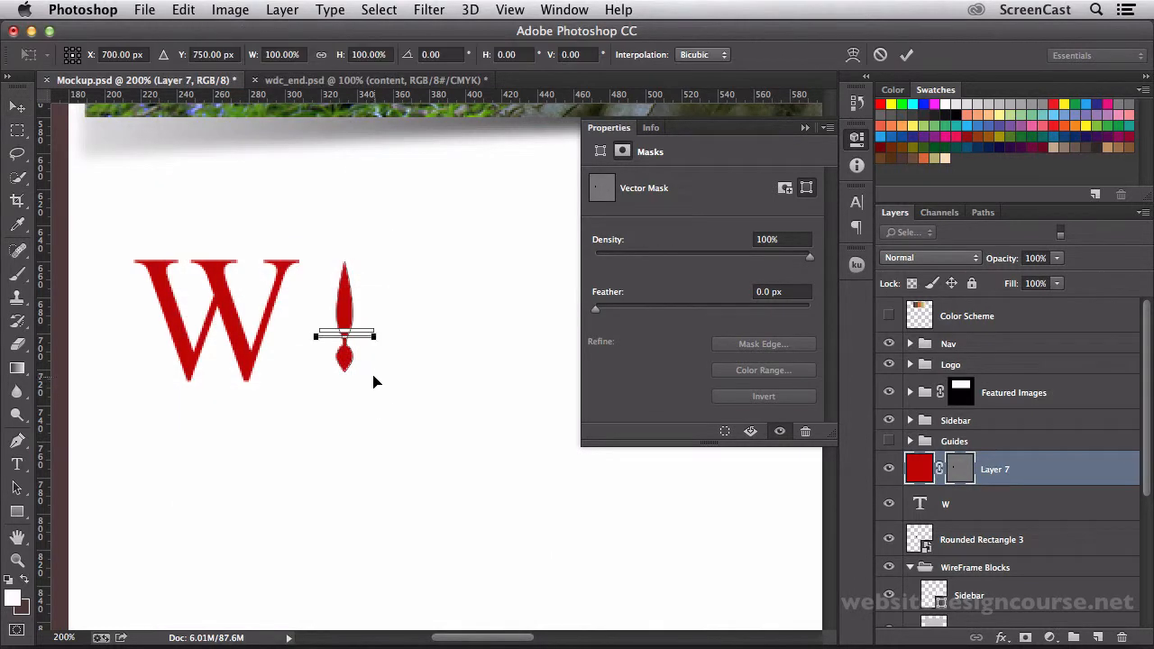
{"action": "key", "text": "v"}
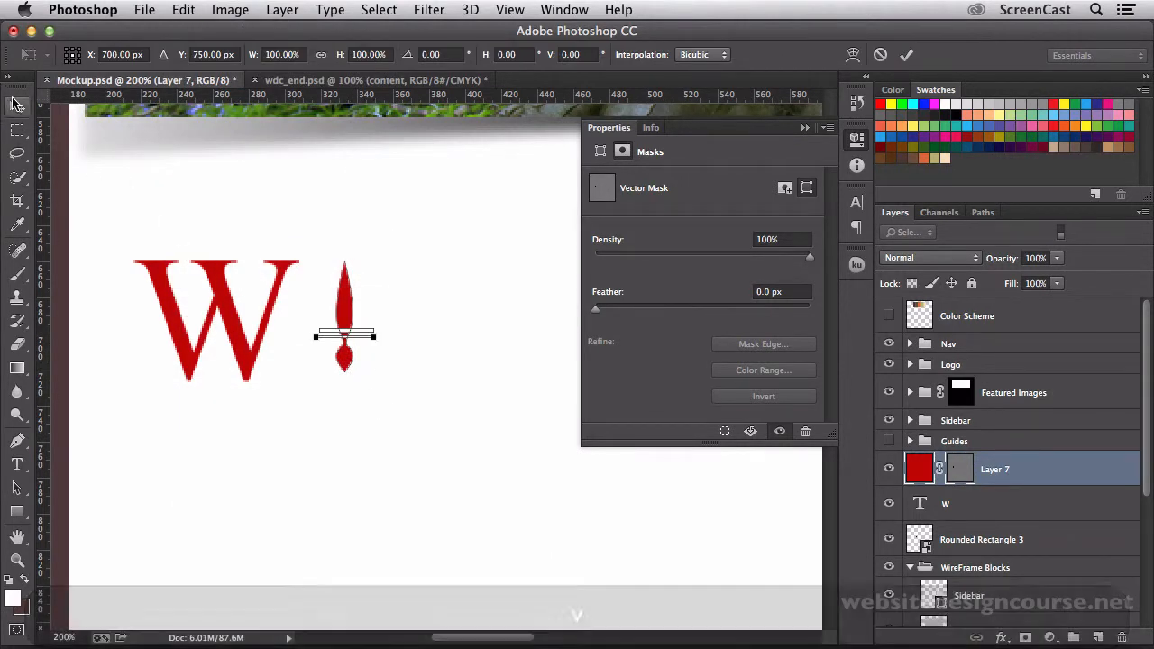
{"action": "key", "text": "super+t"}
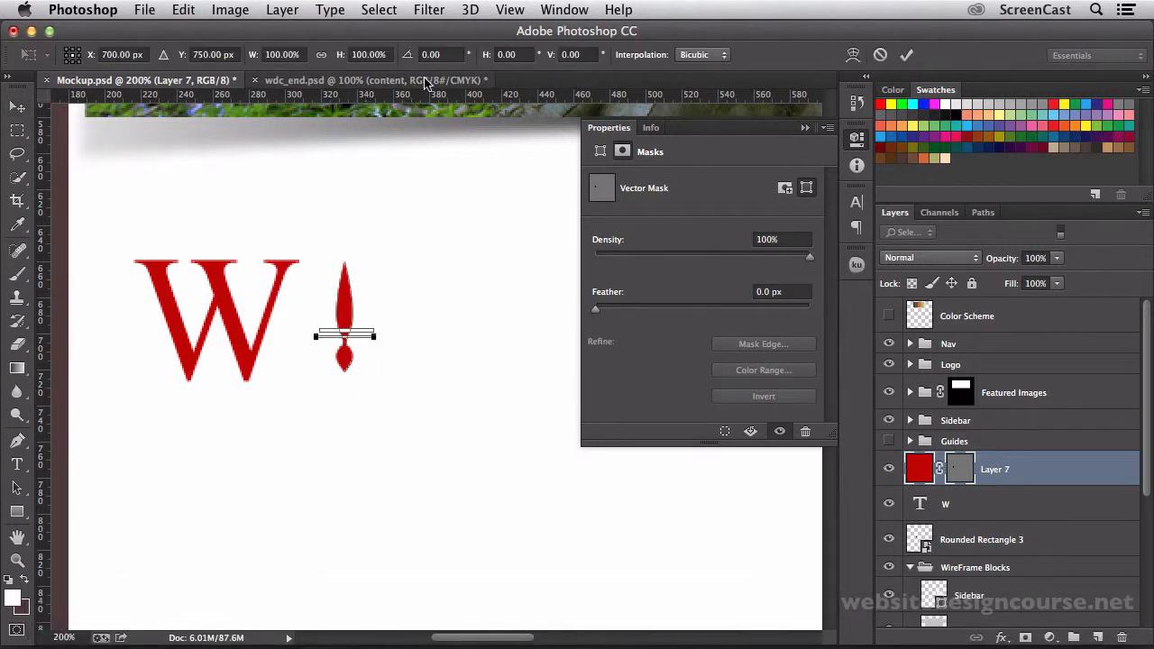
{"action": "left_click", "coordinate": [425, 54]}
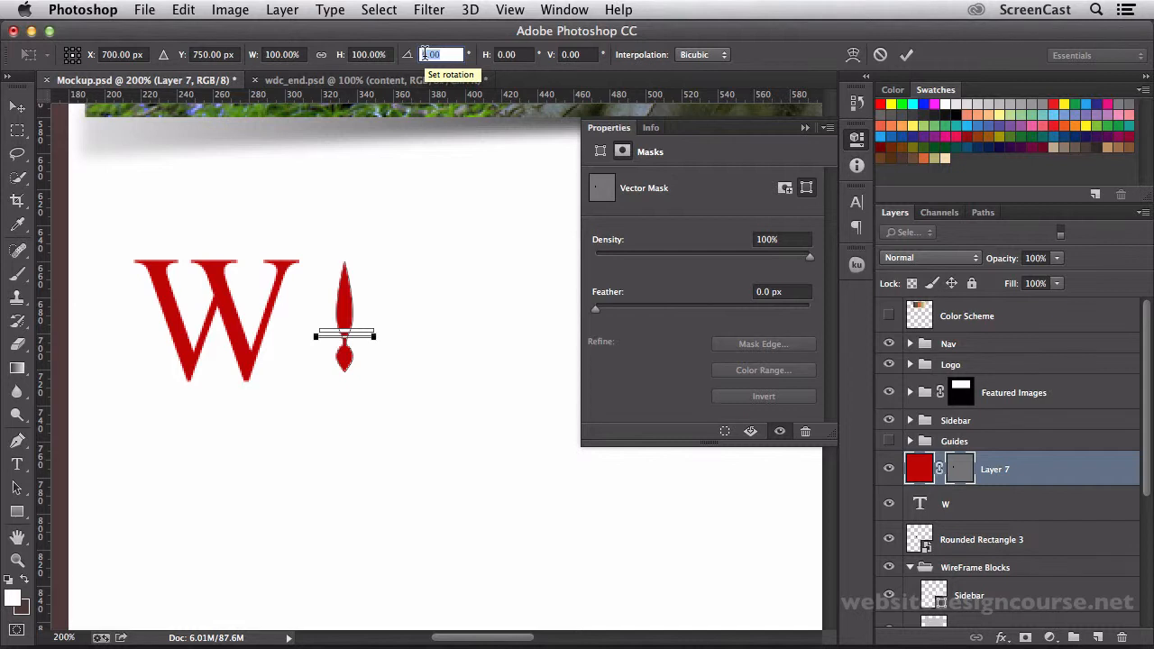
{"action": "type", "text": "180"}
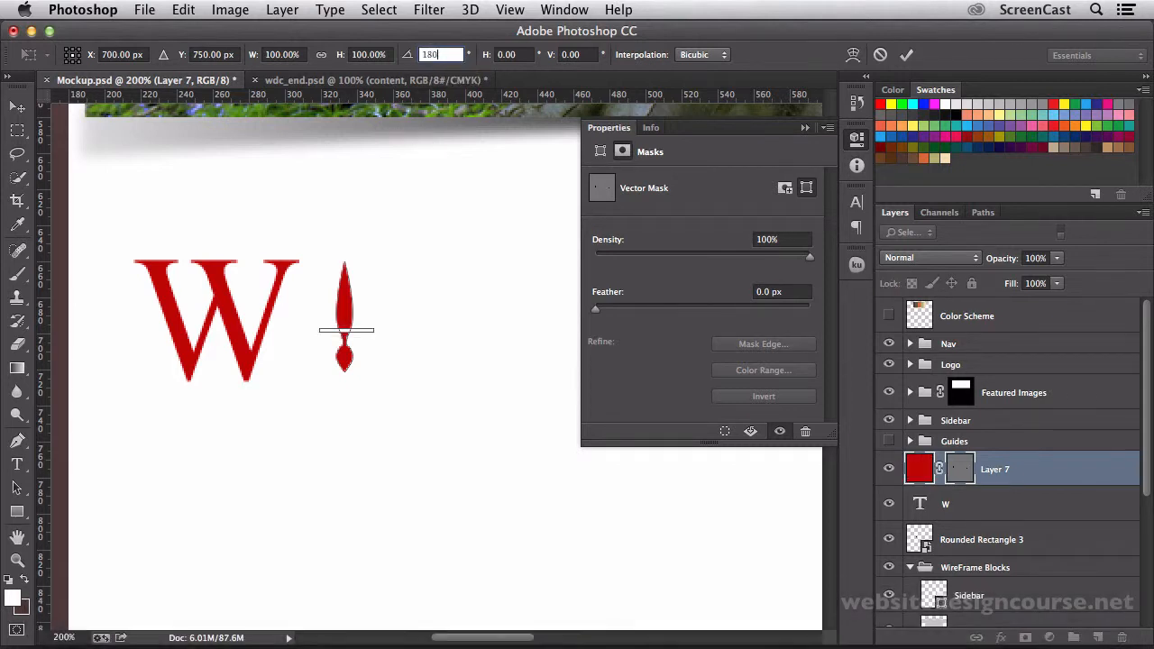
{"action": "key", "text": "super+z"}
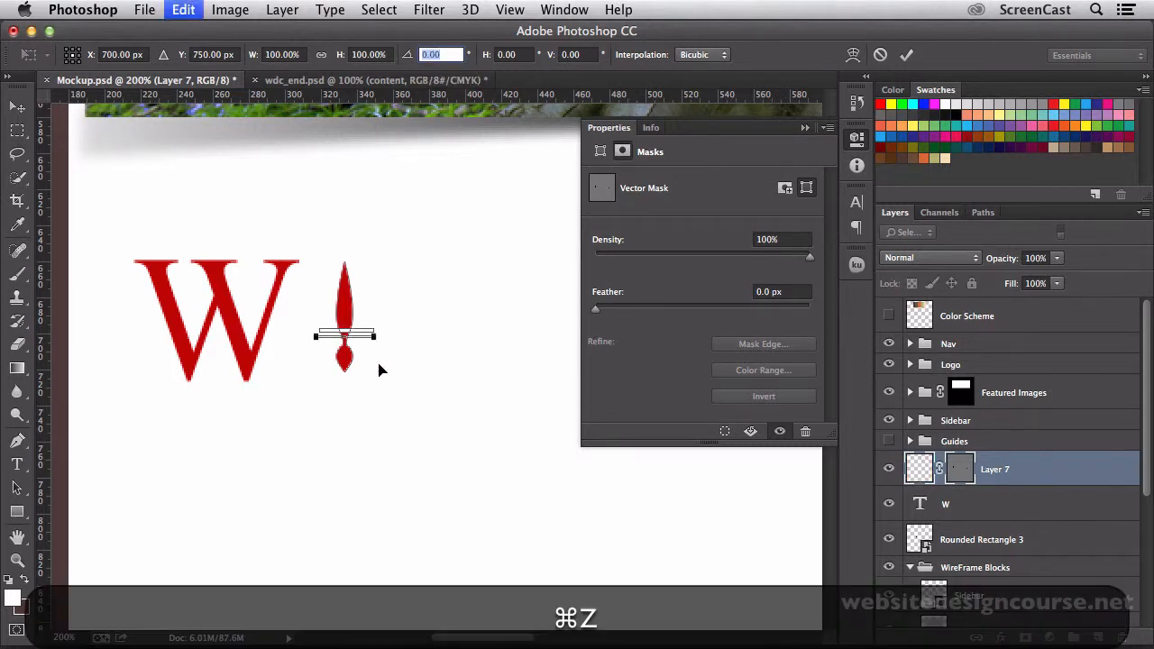
{"action": "left_click", "coordinate": [878, 58]}
{"action": "key", "text": "shift+super+i"}
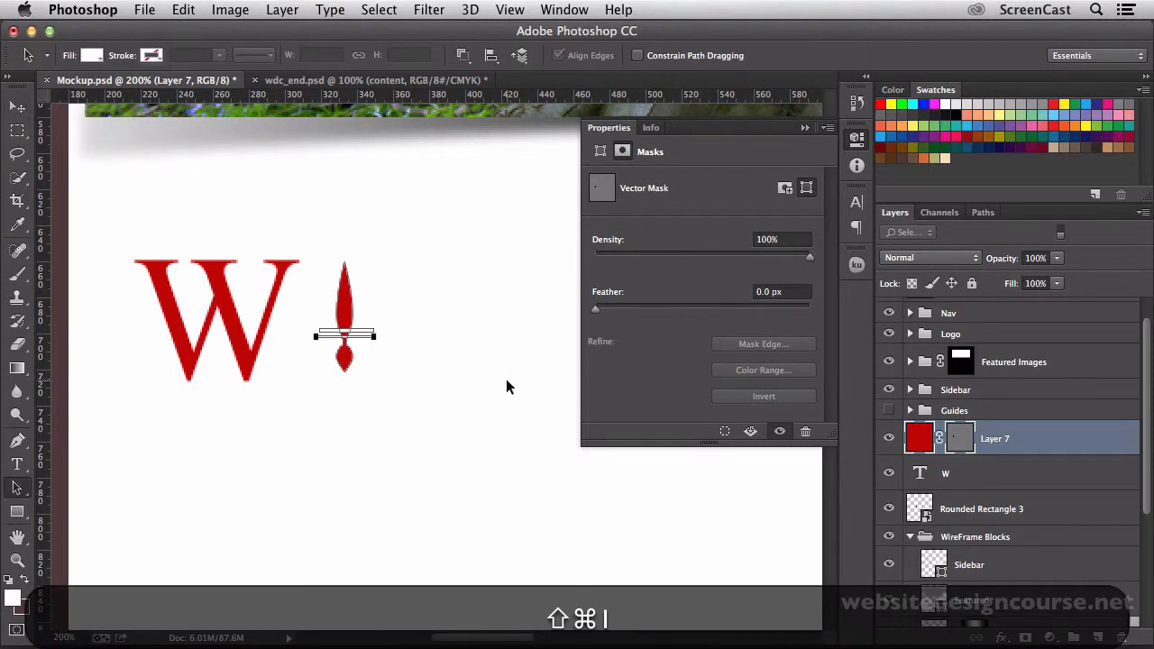
- Select all the paintbrush paths in the vector mask, free-transform them upside down over the W's right stroke, and rotate to about -164°
{"action": "key", "text": "a"}
{"action": "left_click_drag", "start_coordinate": [399, 242], "coordinate": [304, 394]}
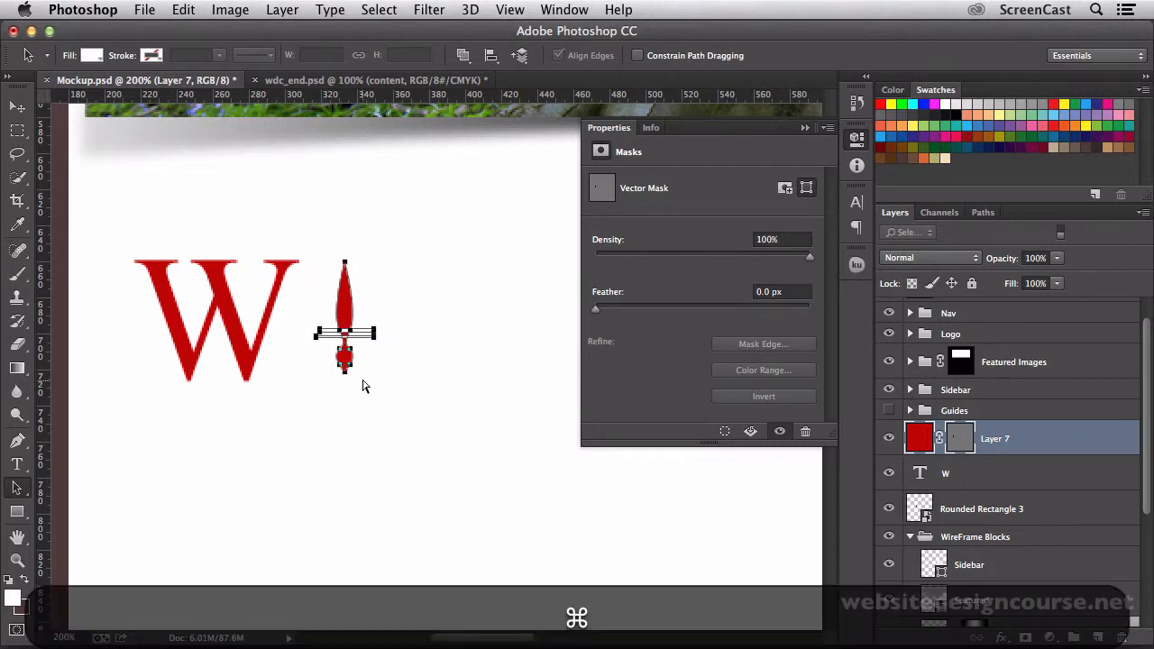
{"action": "key", "text": "super+t"}
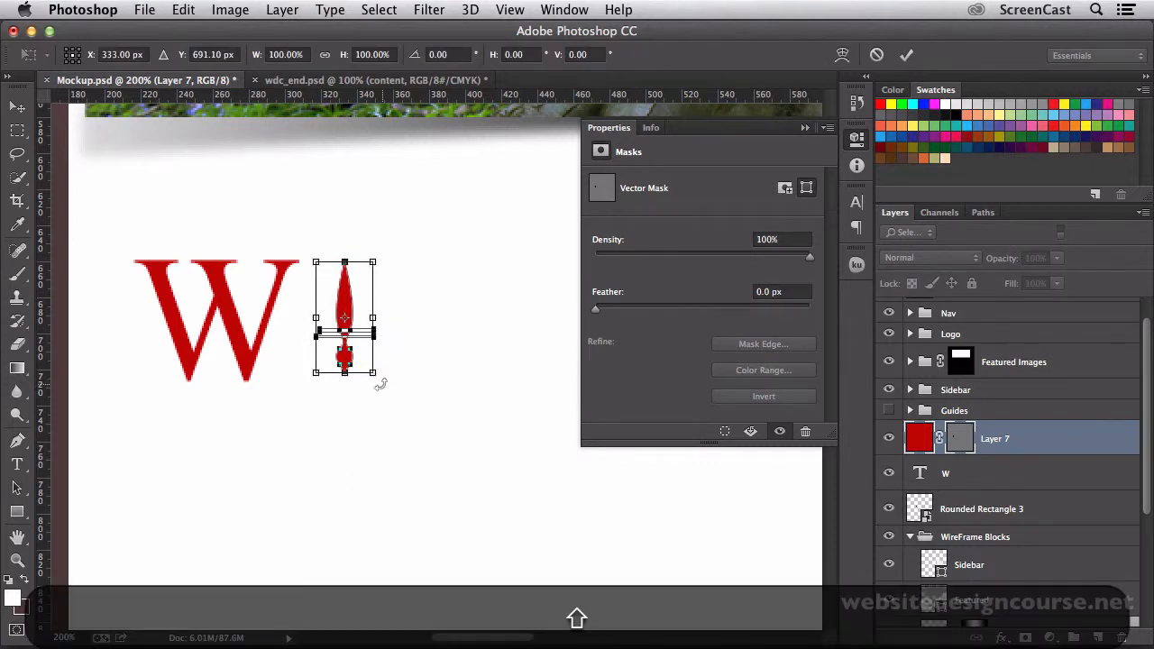
{"action": "left_click_drag", "start_coordinate": [382, 384], "coordinate": [333, 286]}
{"action": "left_click_drag", "start_coordinate": [347, 331], "coordinate": [257, 315]}
{"action": "left_click_drag", "start_coordinate": [298, 227], "coordinate": [317, 236]}
{"action": "left_click_drag", "start_coordinate": [260, 310], "coordinate": [283, 308]}
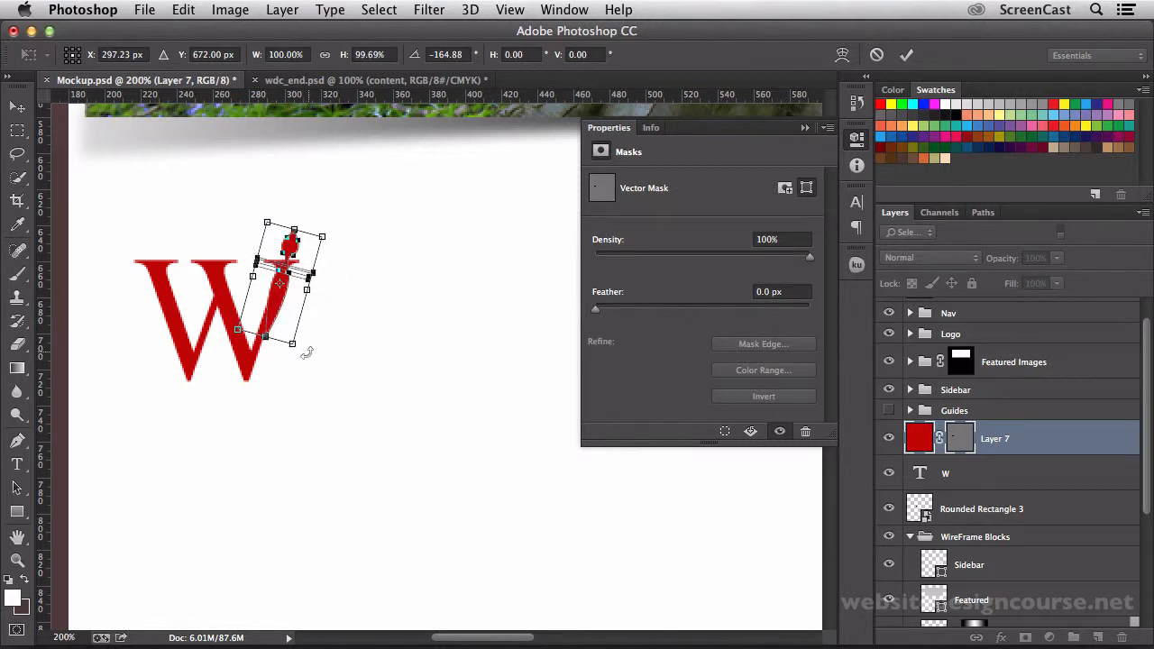
{"action": "left_click_drag", "start_coordinate": [307, 353], "coordinate": [275, 307]}
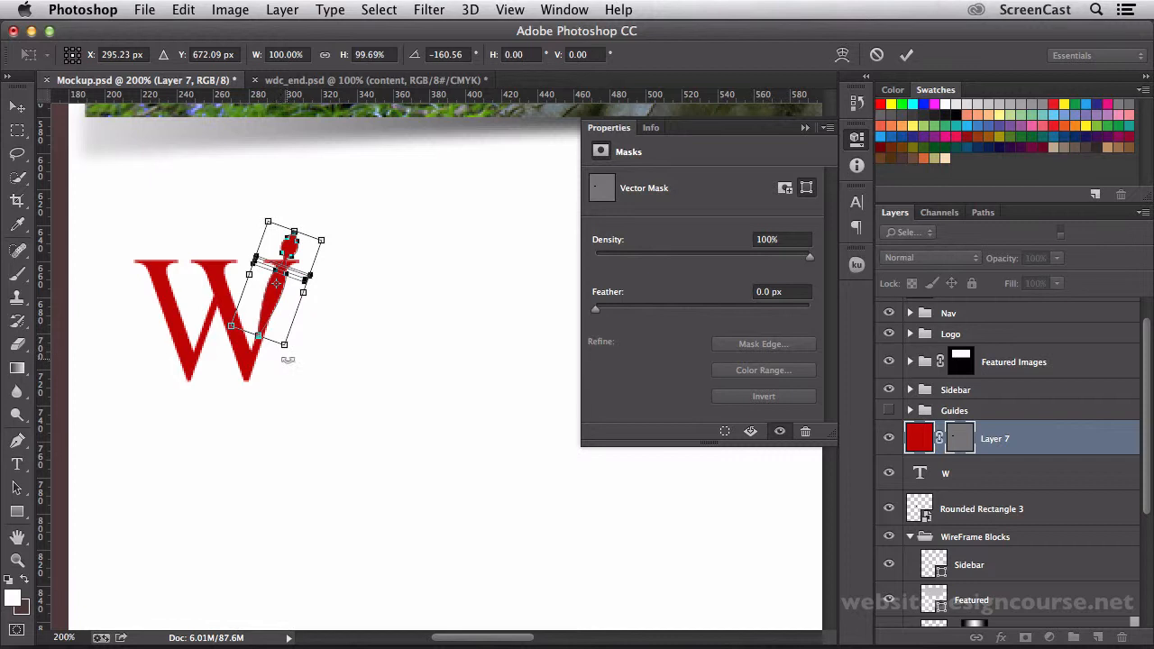
{"action": "left_click_drag", "start_coordinate": [290, 360], "coordinate": [291, 358]}
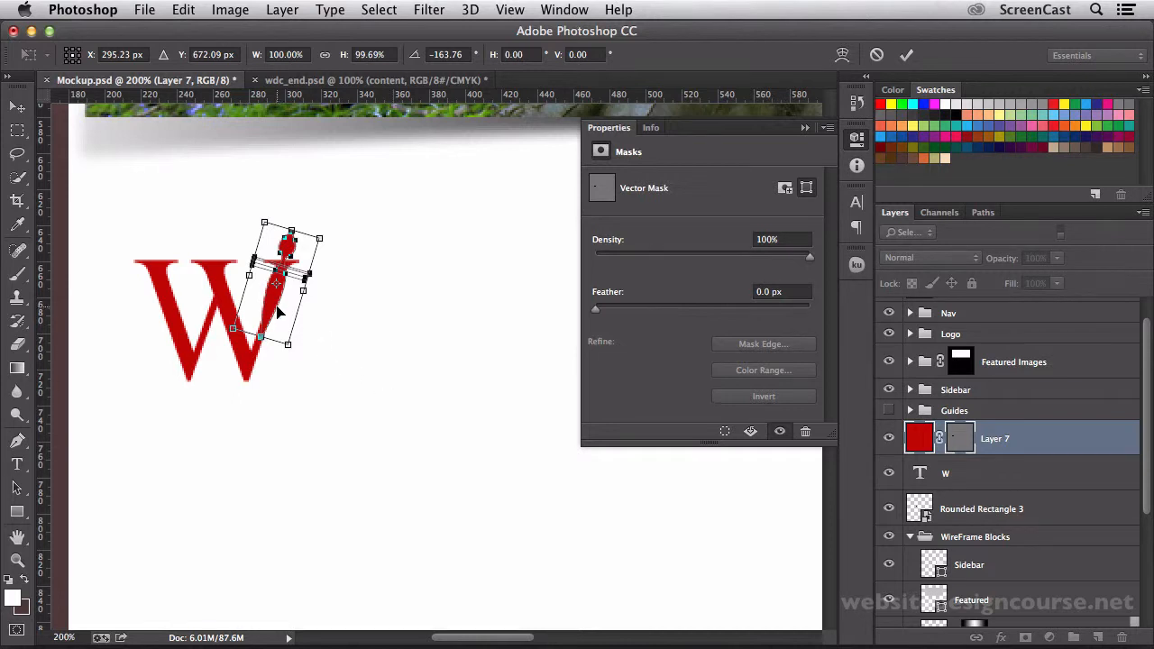
- Move the rotated paintbrush down onto the W's right stroke, at about X 291 px, Y 685 px, and apply the transform
{"action": "left_click_drag", "start_coordinate": [276, 310], "coordinate": [272, 329]}
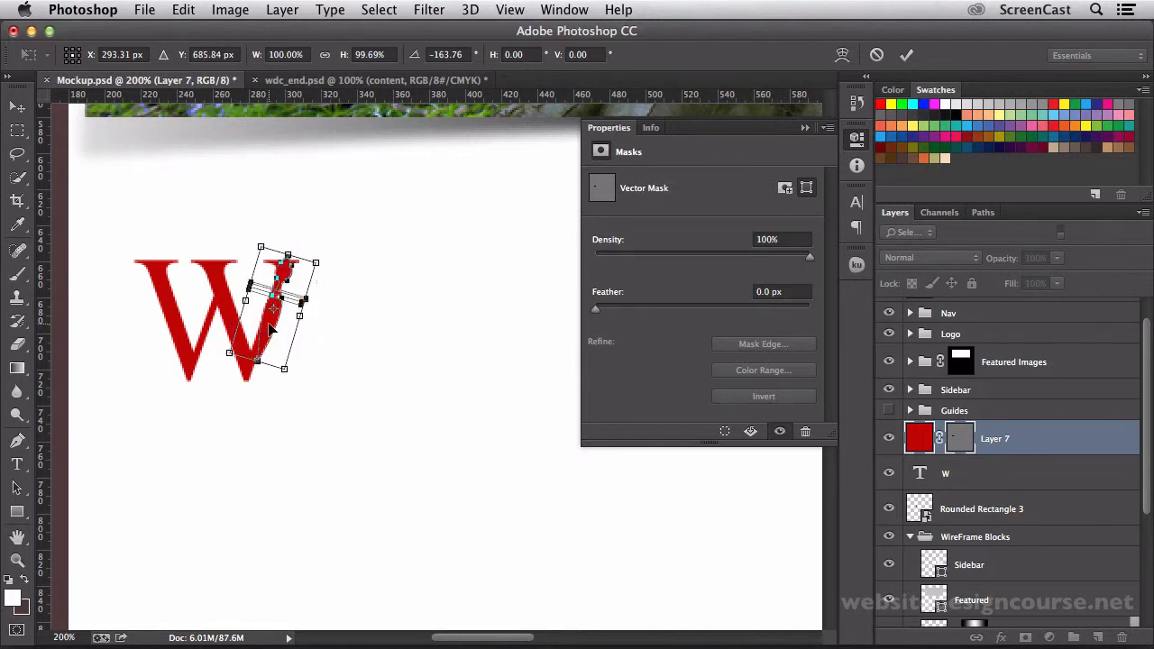
{"action": "key", "text": "Left"}
{"action": "key", "text": "Left"}
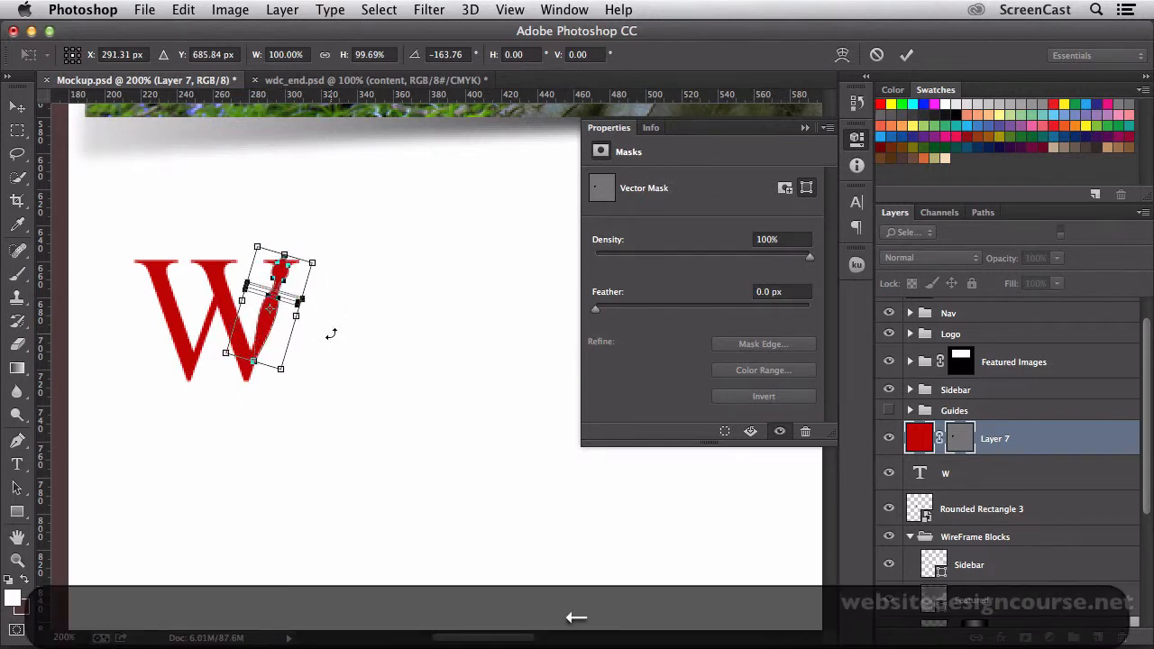
{"action": "key", "text": "Up"}
{"action": "key", "text": "Right"}
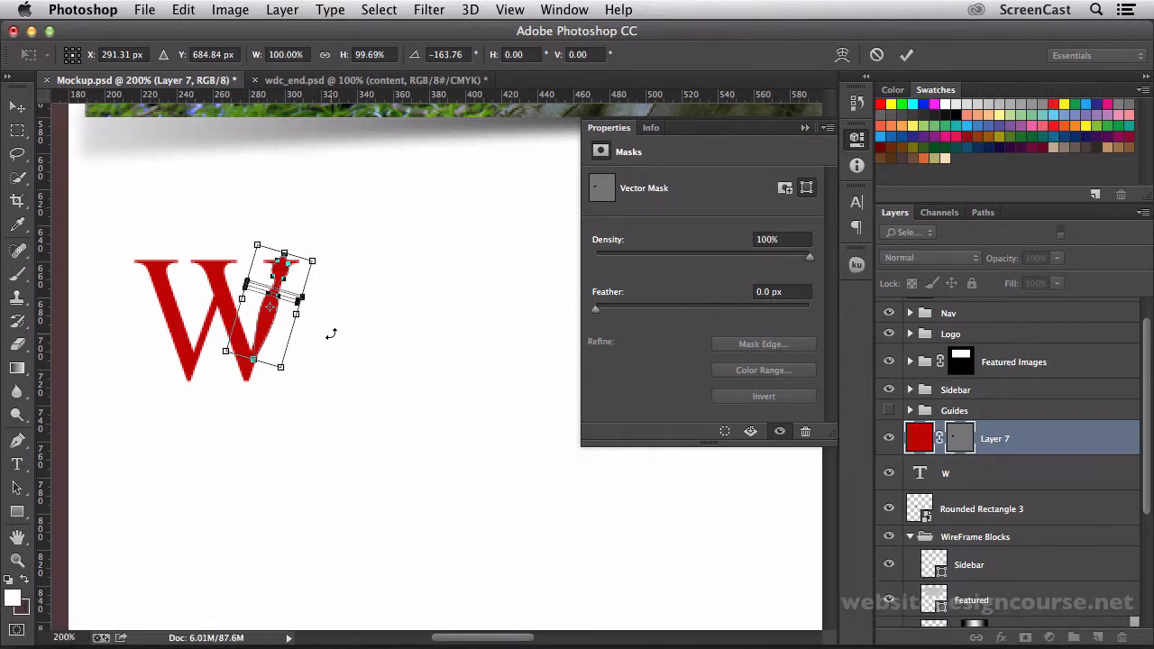
{"action": "left_click", "coordinate": [906, 54]}
{"action": "left_click", "coordinate": [710, 273]}
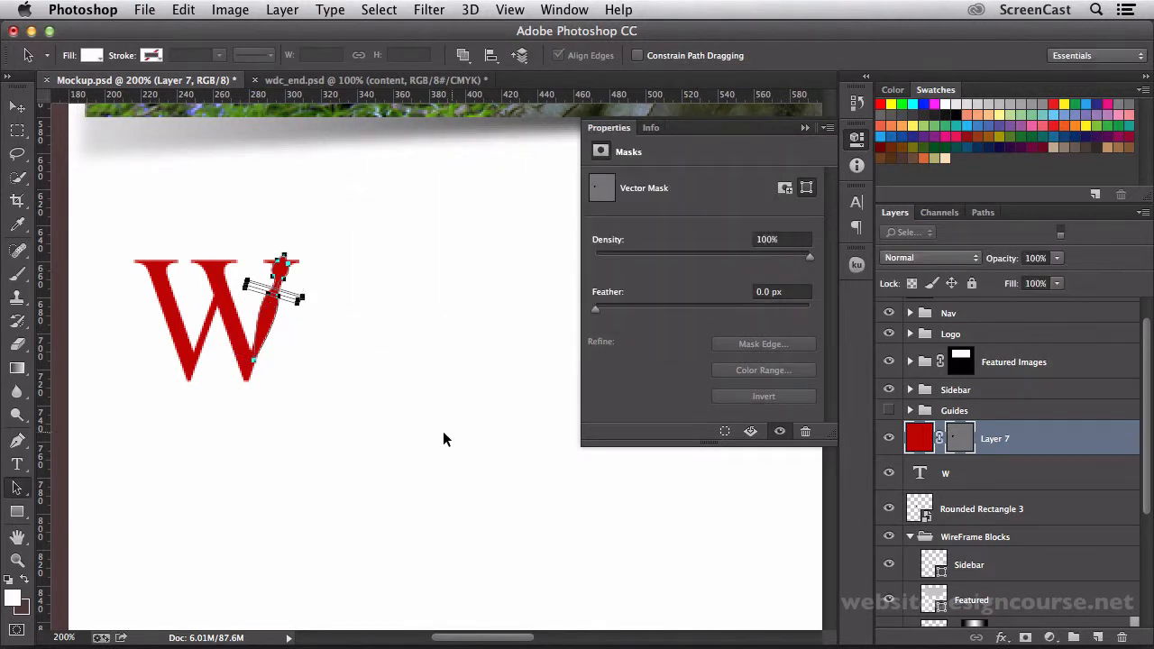
- Deselect the paintbrush paths and add a layer mask to the W text layer
{"action": "left_click", "coordinate": [388, 430]}
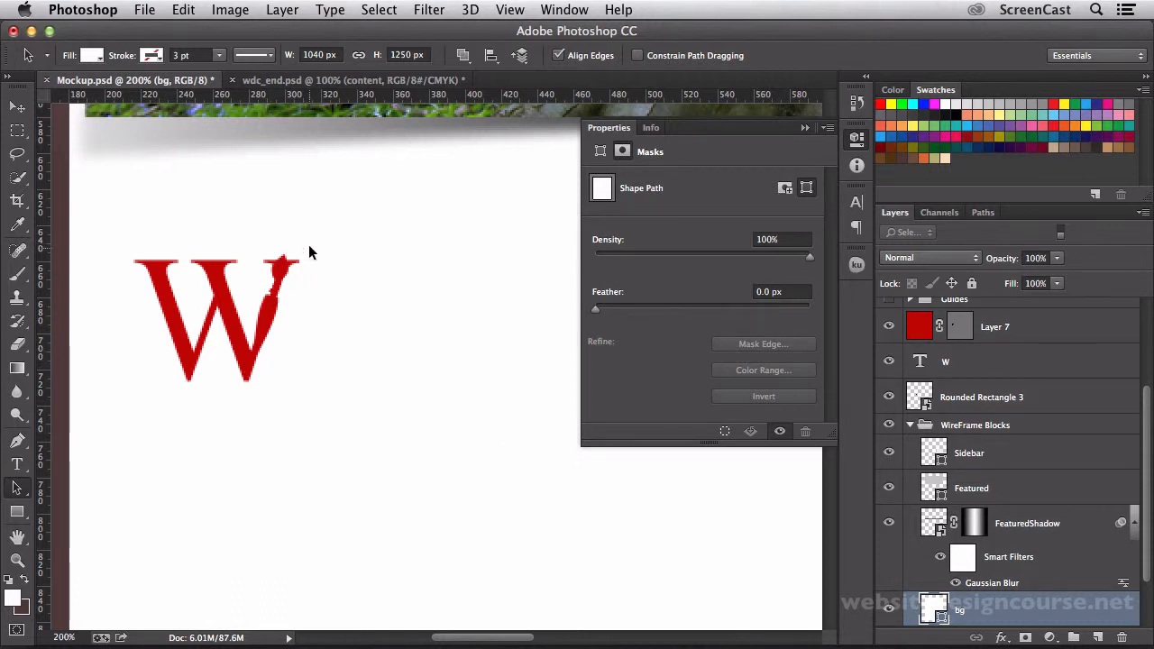
{"action": "left_click", "coordinate": [951, 370]}
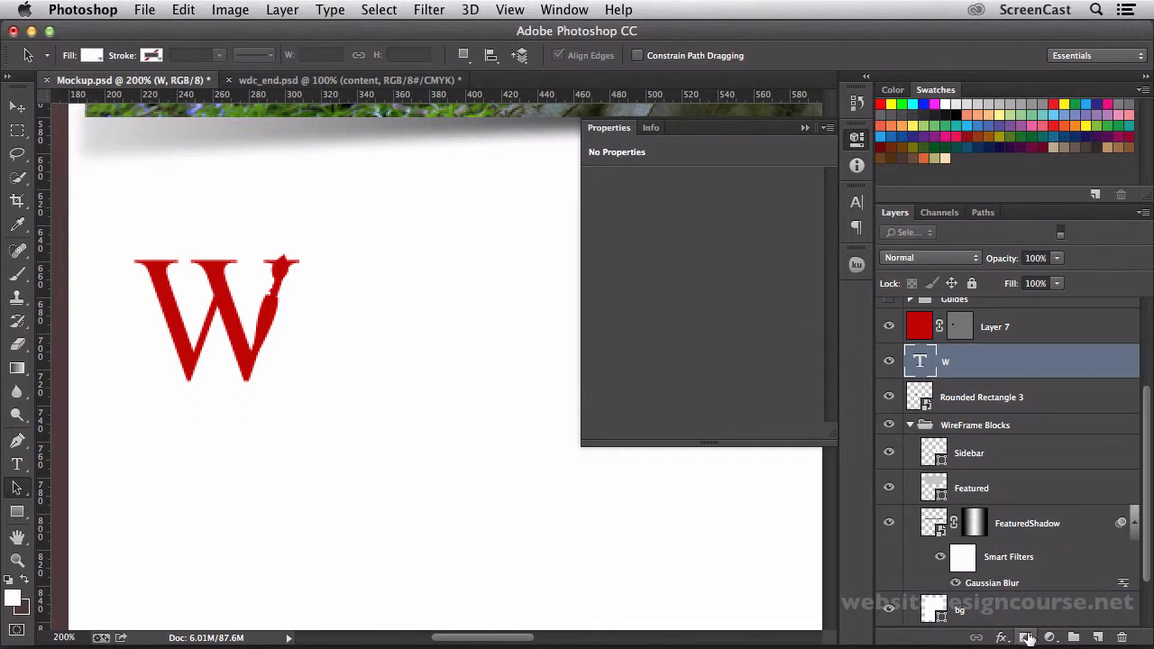
{"action": "left_click", "coordinate": [1026, 637]}
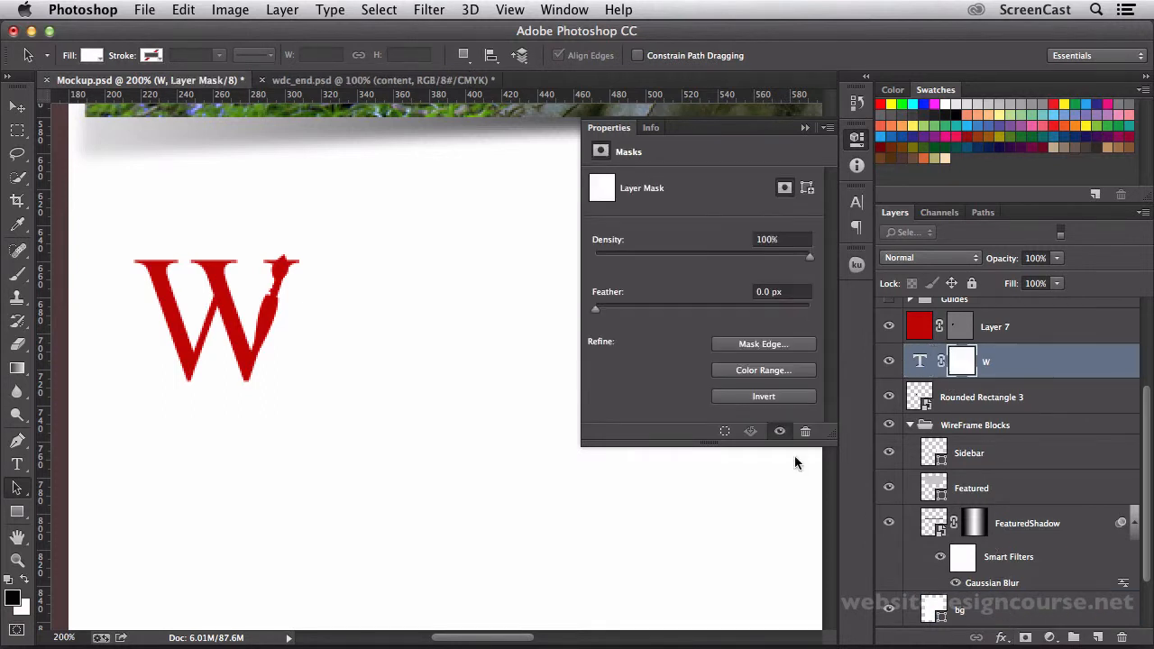
- Paint black on the W's layer mask with a 13 px brush to hide the right stroke and serif around the paintbrush
{"action": "left_click", "coordinate": [17, 276]}
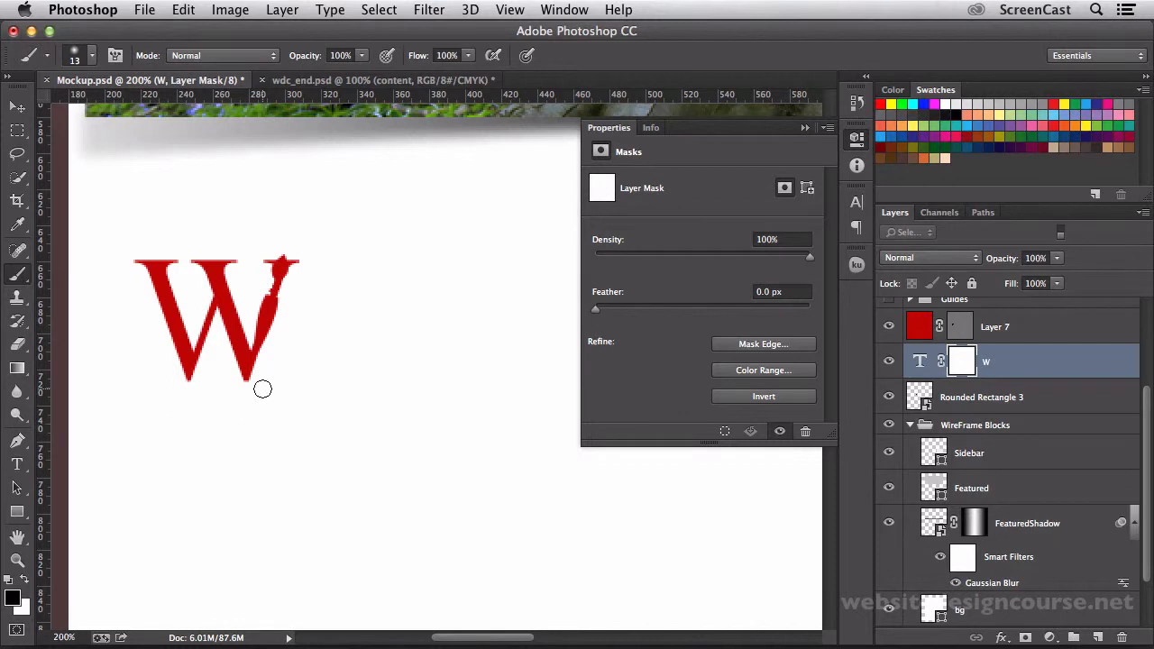
{"action": "mouse_move", "coordinate": [297, 261]}
{"action": "left_mouse_down"}
{"action": "mouse_move", "coordinate": [266, 262]}
{"action": "mouse_move", "coordinate": [284, 263]}
{"action": "mouse_move", "coordinate": [272, 259]}
{"action": "mouse_move", "coordinate": [283, 286]}
{"action": "left_mouse_up"}
{"action": "left_click_drag", "start_coordinate": [274, 335], "coordinate": [266, 364]}
{"action": "key", "text": "super+z"}
{"action": "mouse_move", "coordinate": [278, 270]}
{"action": "left_mouse_down"}
{"action": "mouse_move", "coordinate": [271, 306]}
{"action": "mouse_move", "coordinate": [277, 288]}
{"action": "left_mouse_up"}
{"action": "left_click_drag", "start_coordinate": [272, 334], "coordinate": [269, 344]}
- Outline the area around the paintbrush's lower handle with the Polygonal Lasso, fill it with black on the W's mask, and deselect
{"action": "left_click", "coordinate": [19, 155]}
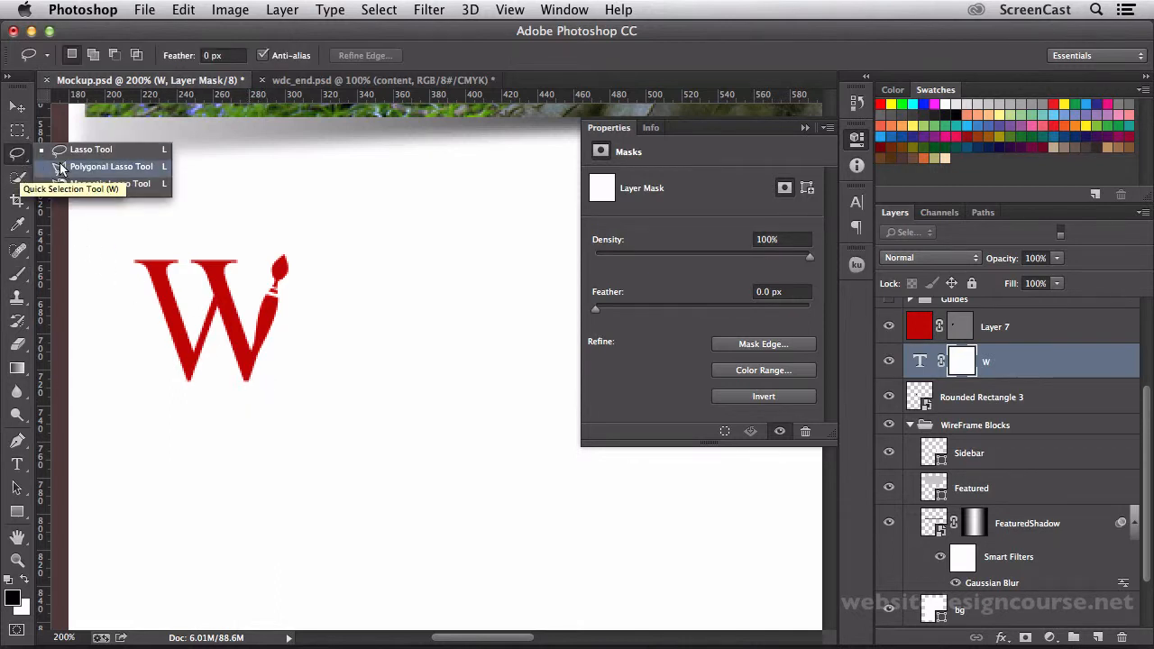
{"action": "left_click", "coordinate": [59, 167]}
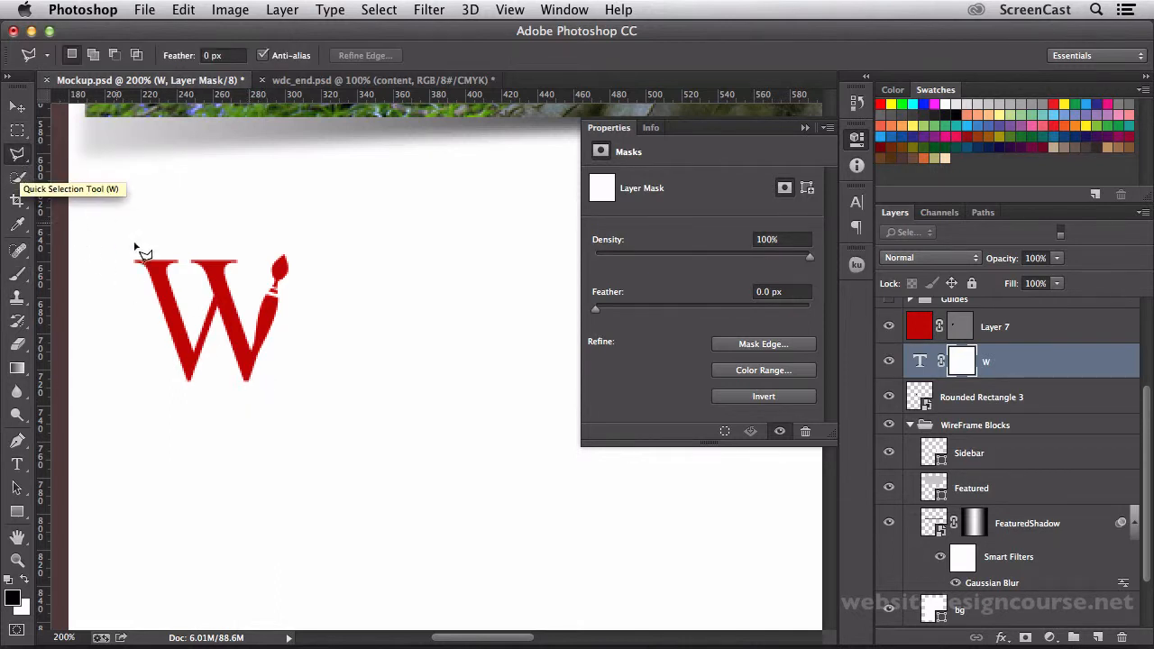
{"action": "left_click", "coordinate": [255, 373]}
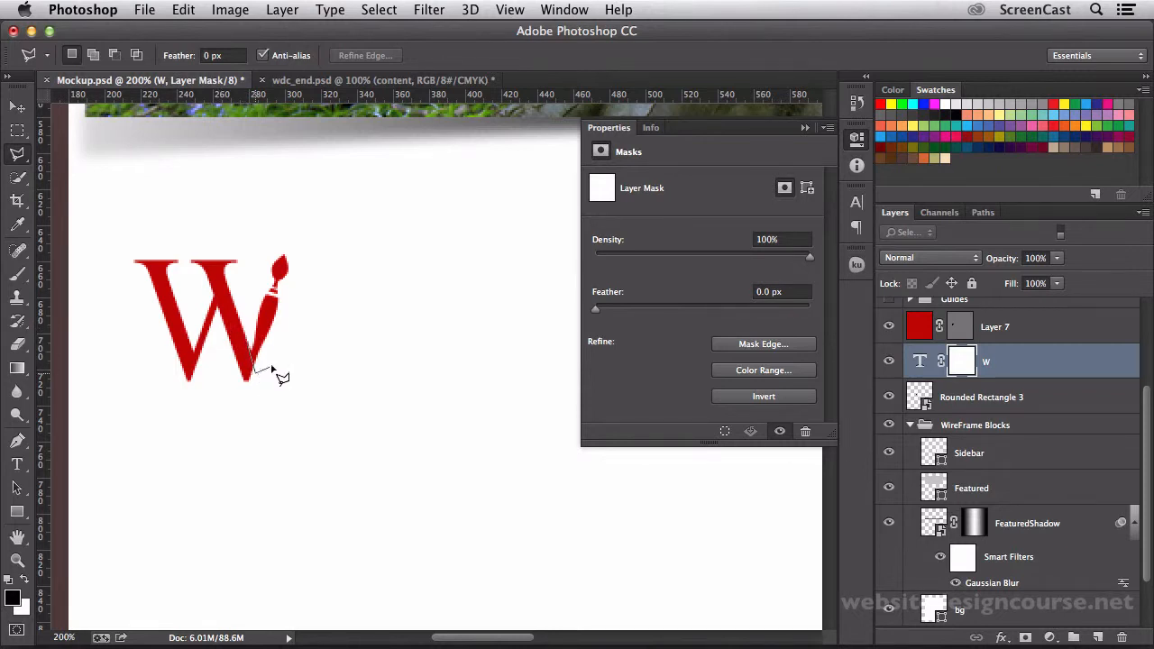
{"action": "left_click", "coordinate": [282, 357]}
{"action": "left_click", "coordinate": [288, 326]}
{"action": "double_click", "coordinate": [245, 312]}
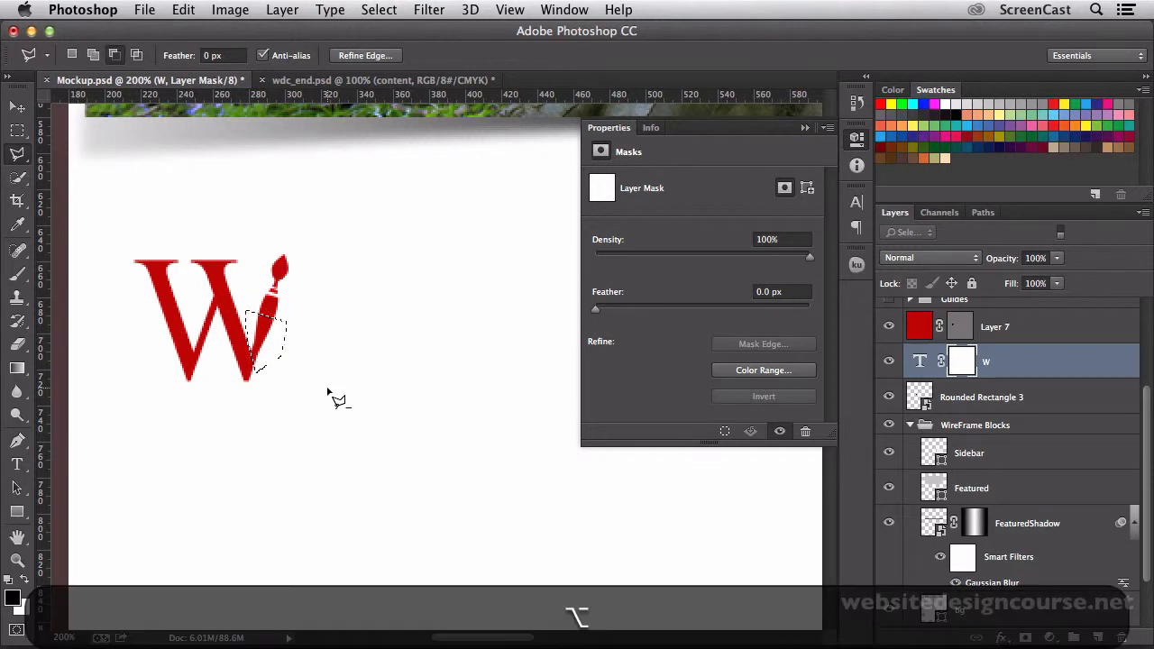
{"action": "key", "text": "alt+BackSpace"}
{"action": "key", "text": "alt+super+d"}
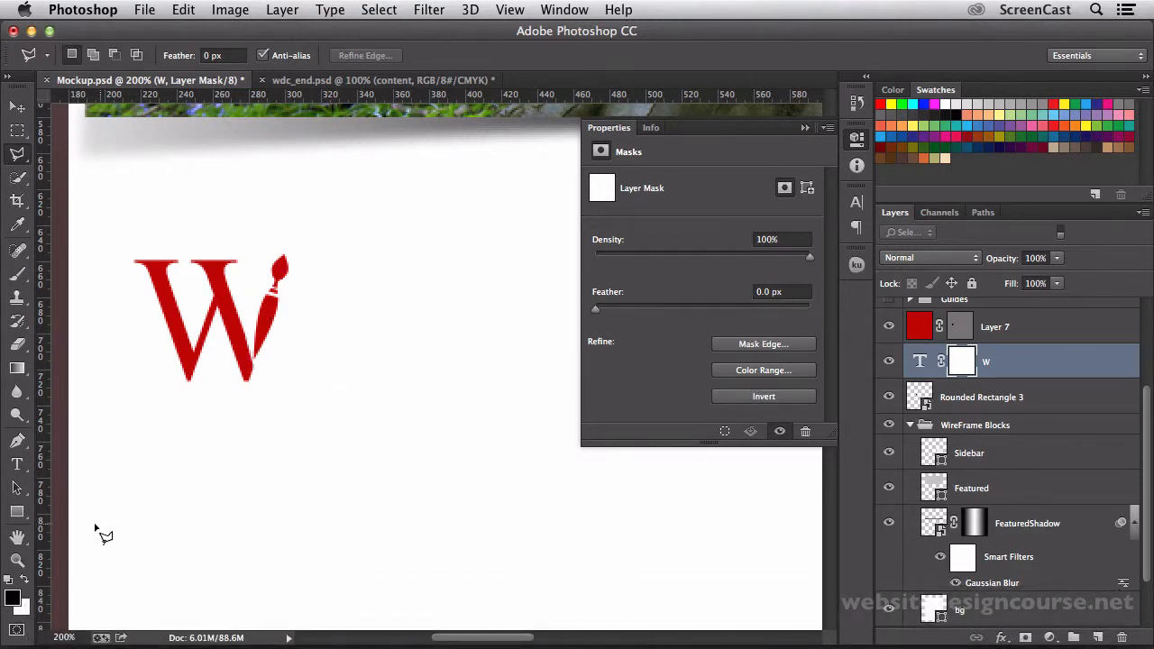
- Change the W's text color to black (000000) and commit the text edit
{"action": "double_click", "coordinate": [17, 560]}
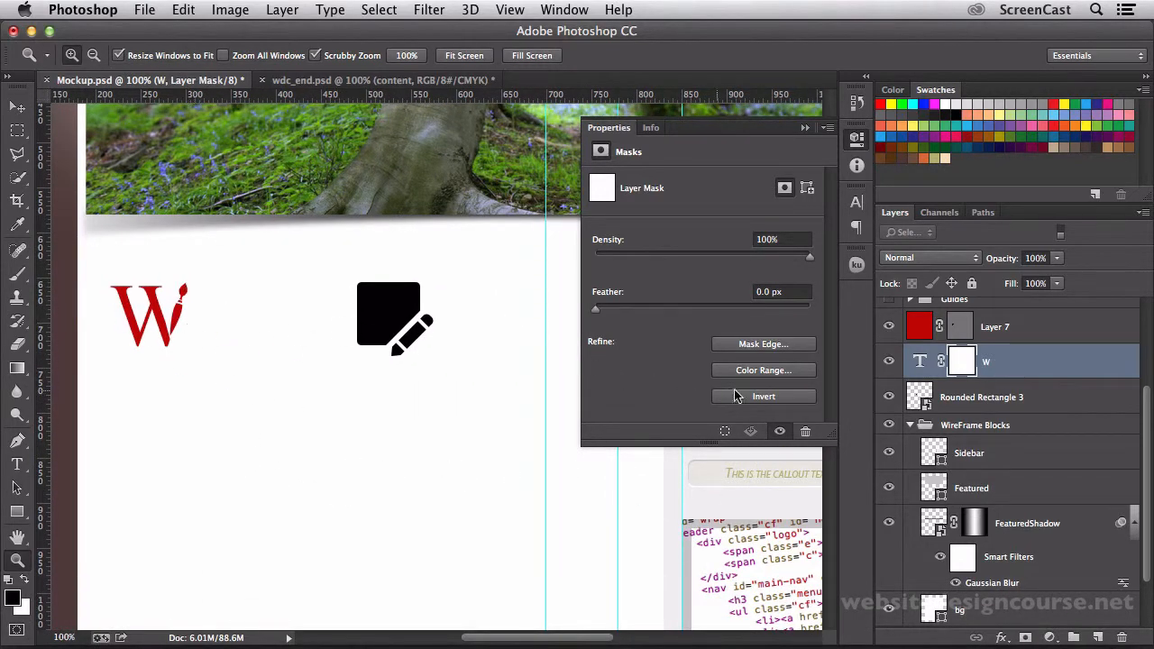
{"action": "double_click", "coordinate": [919, 361]}
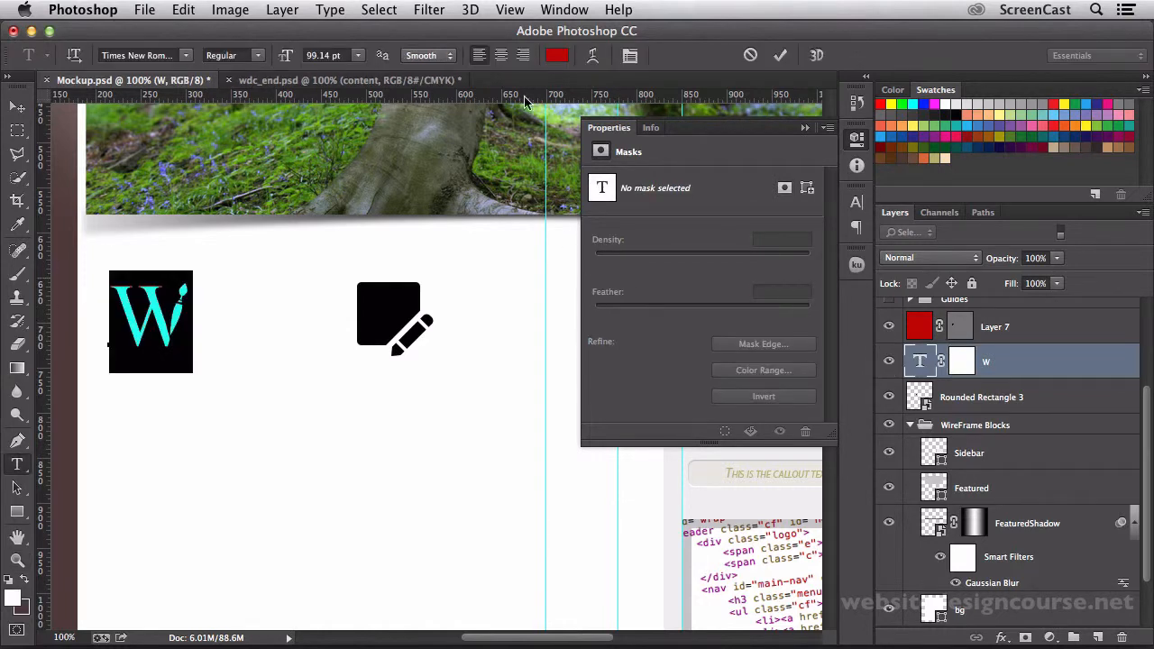
{"action": "left_click", "coordinate": [556, 55]}
{"action": "left_click_drag", "start_coordinate": [478, 306], "coordinate": [575, 517]}
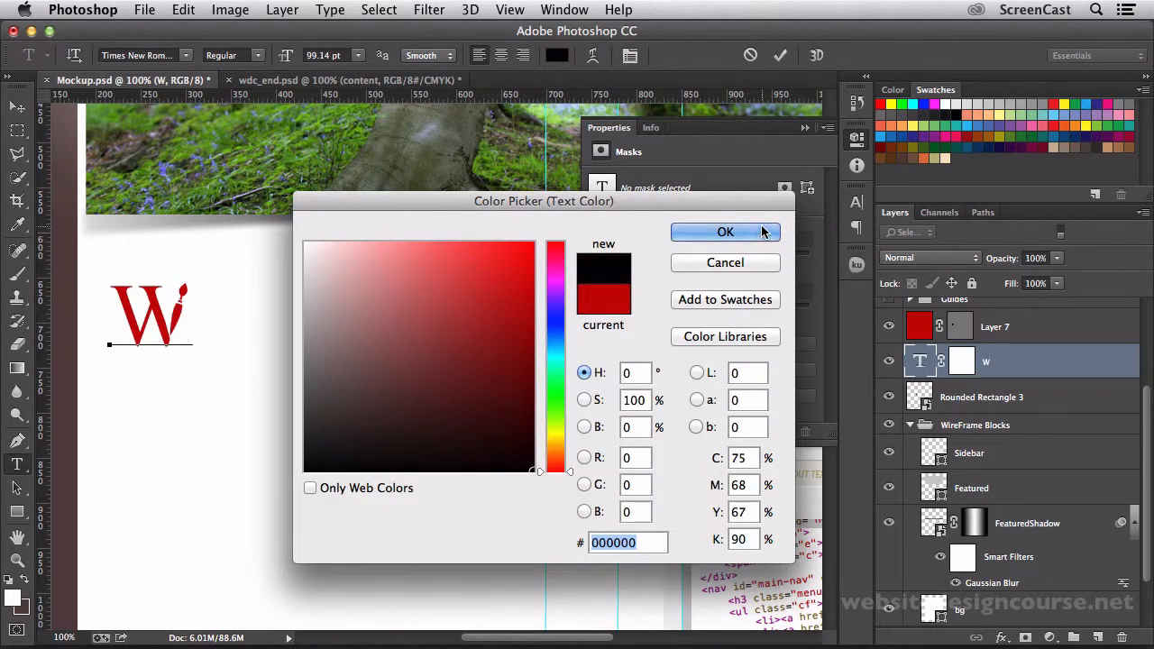
{"action": "left_click", "coordinate": [725, 231]}
{"action": "key", "text": "super+Return"}
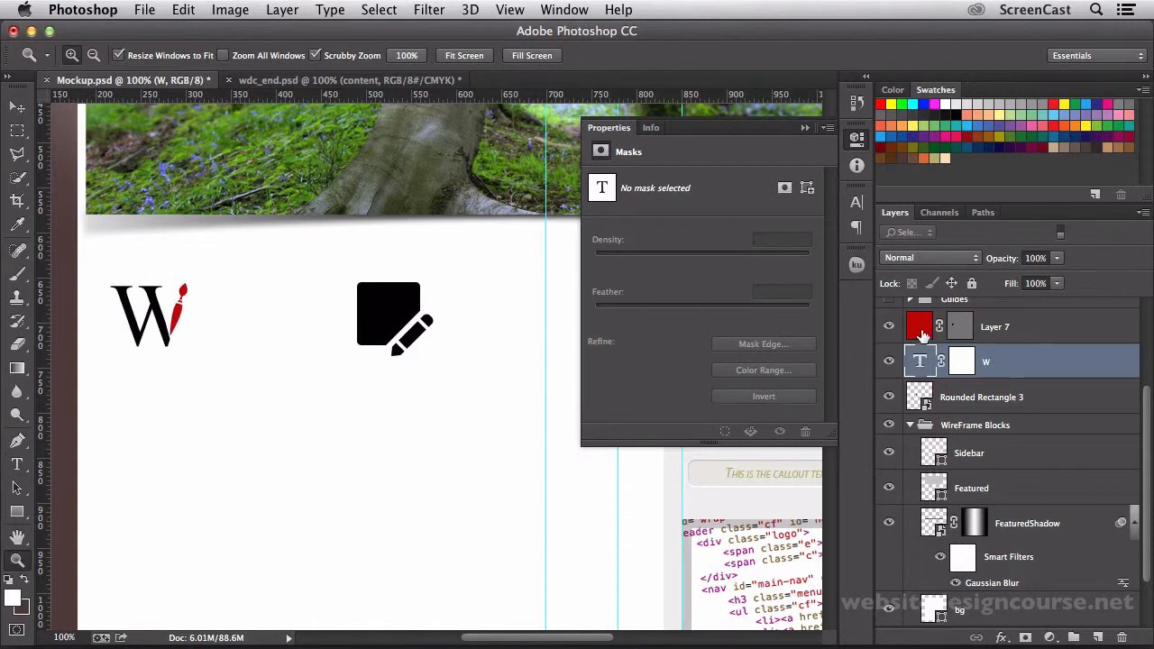
- Reset the default colors and fill Layer 7's paintbrush pixels with black
{"action": "left_click", "coordinate": [920, 332]}
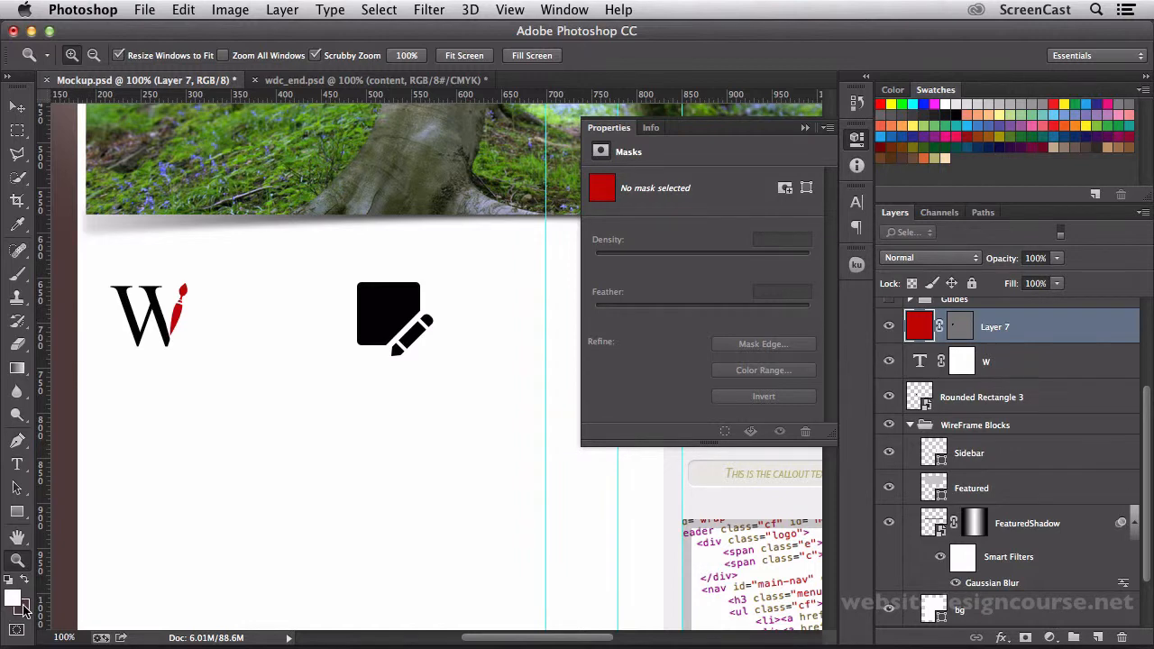
{"action": "key", "text": "d"}
{"action": "key", "text": "alt+BackSpace"}
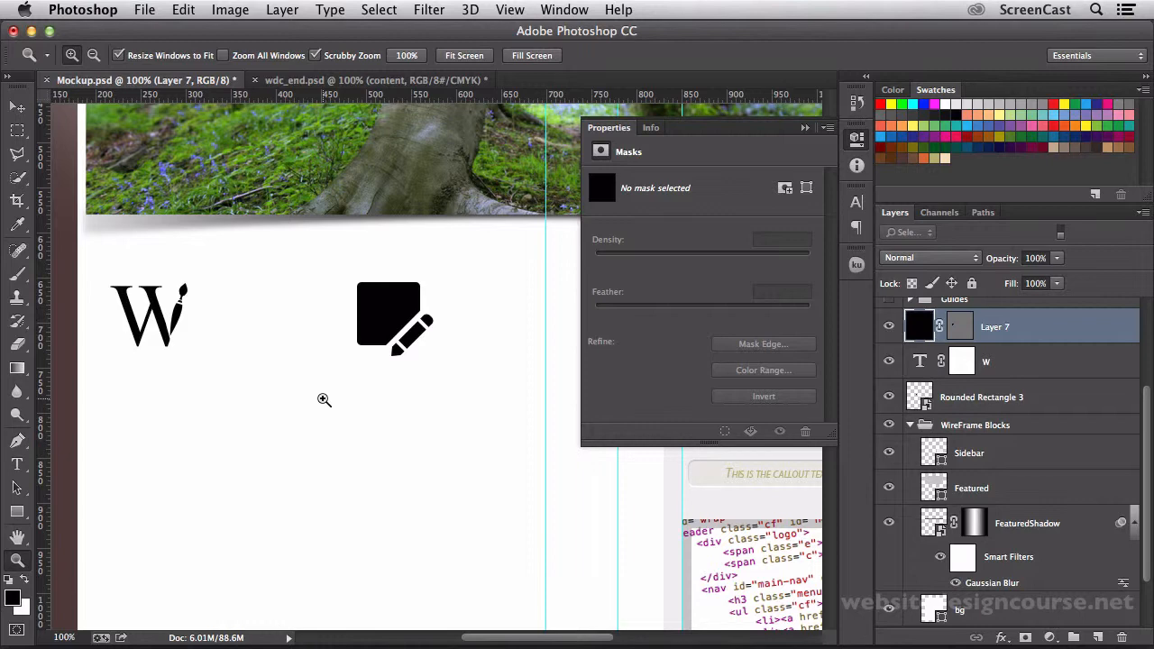
- Switch to wdc_end.psd and examine the reference layout of the icons, callout and body text in the content area
{"action": "left_click", "coordinate": [306, 82]}
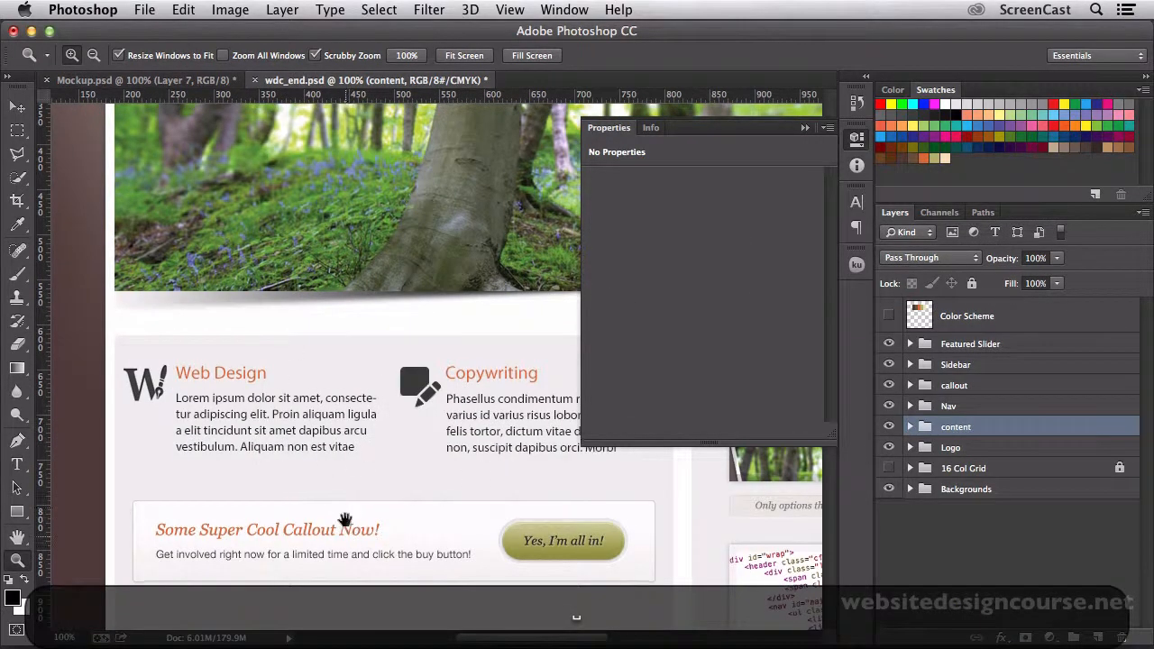
{"action": "scroll", "coordinate": [346, 518], "scroll_direction": "down", "scroll_amount": 5}
{"action": "scroll", "coordinate": [378, 367], "scroll_direction": "down", "scroll_amount": 2}
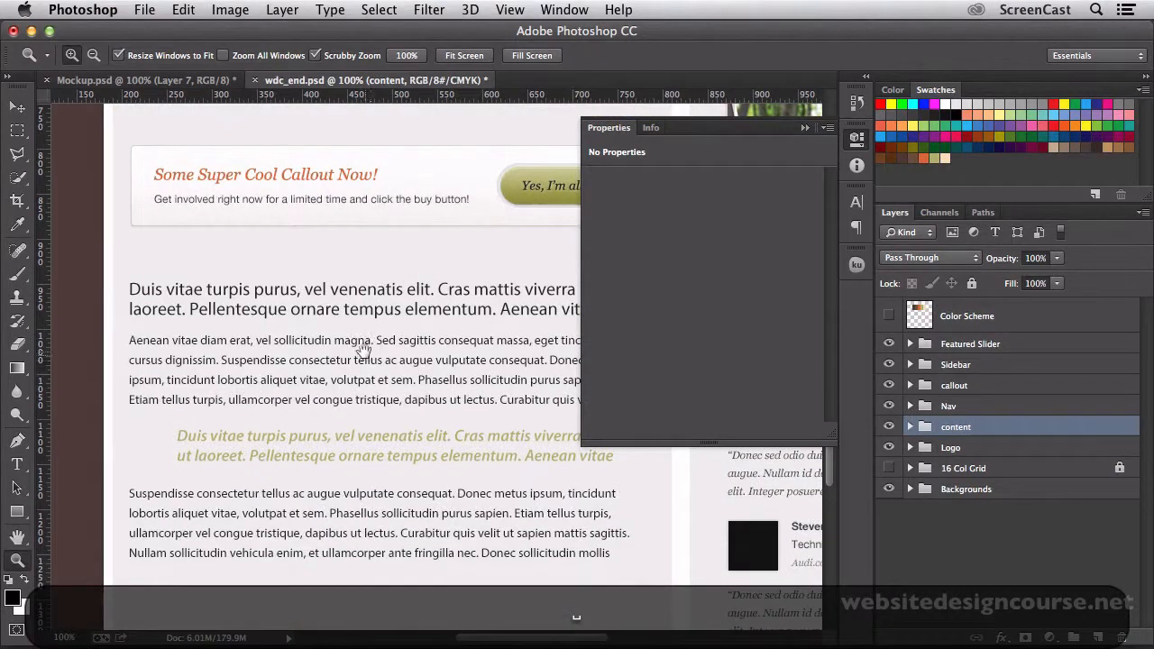